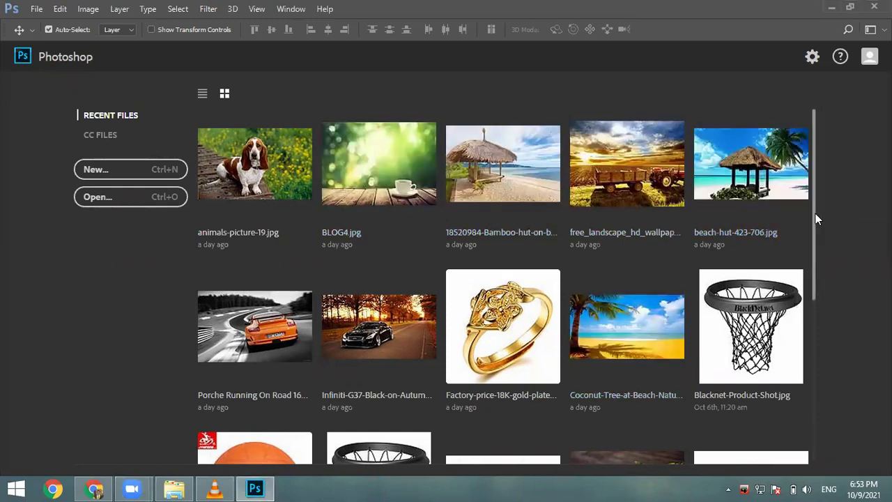
# Step: Open the empty wicker basket image from the recent files and float it in its own document window
pyautogui.scroll(-3, 816, 214)
pyautogui.scroll(-2, 823, 367)
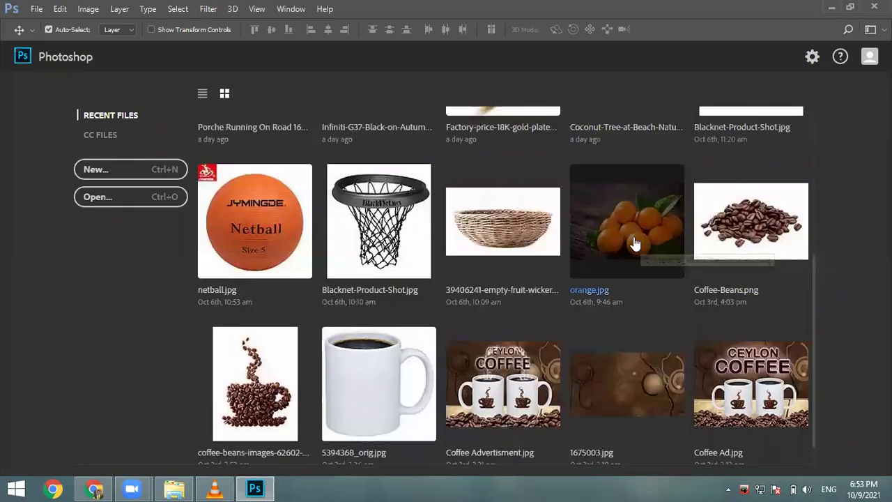
pyautogui.click(536, 239)
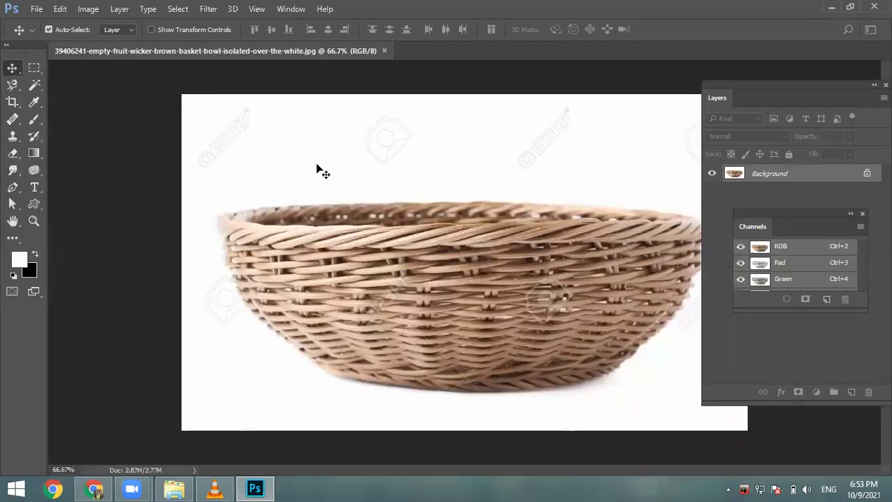
pyautogui.moveTo(309, 56); pyautogui.dragTo(287, 110)
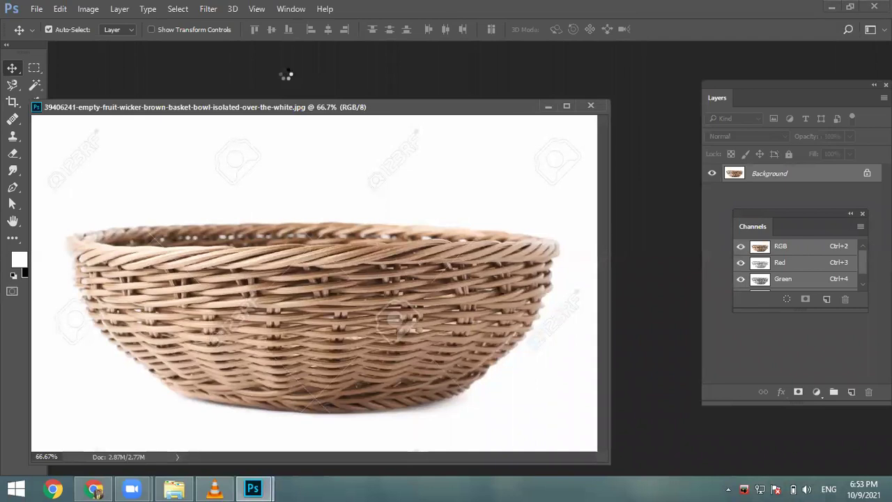
pyautogui.doubleClick(285, 73)
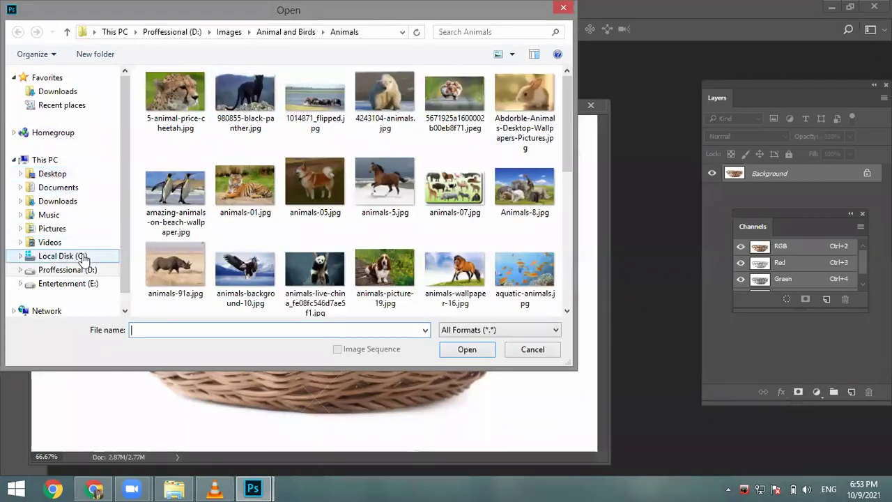
pyautogui.click(98, 269)
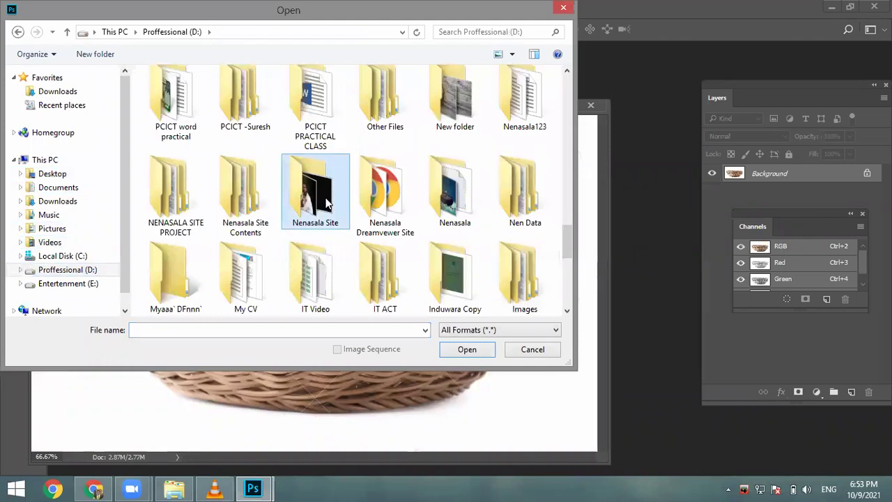
pyautogui.doubleClick(439, 195)
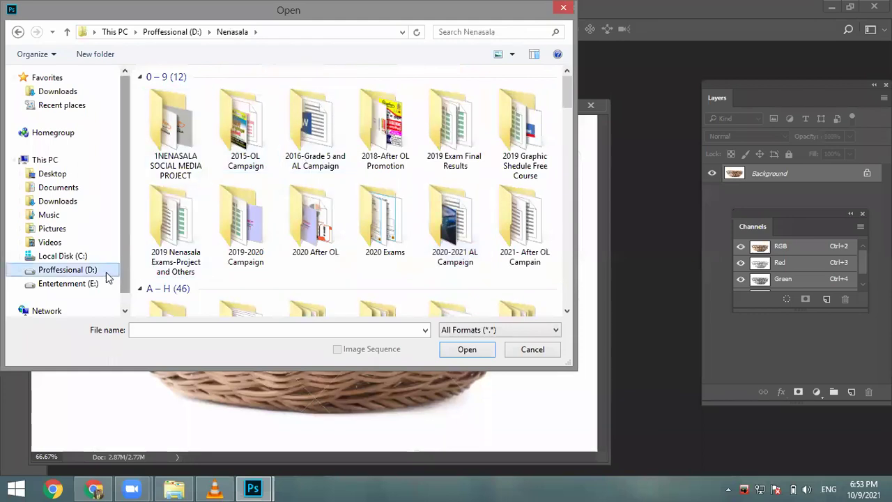
pyautogui.click(563, 9)
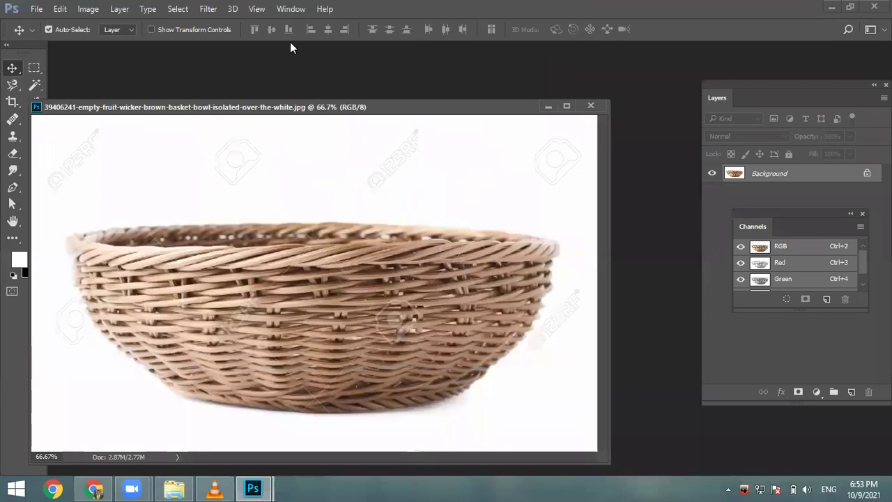
pyautogui.click(35, 8)
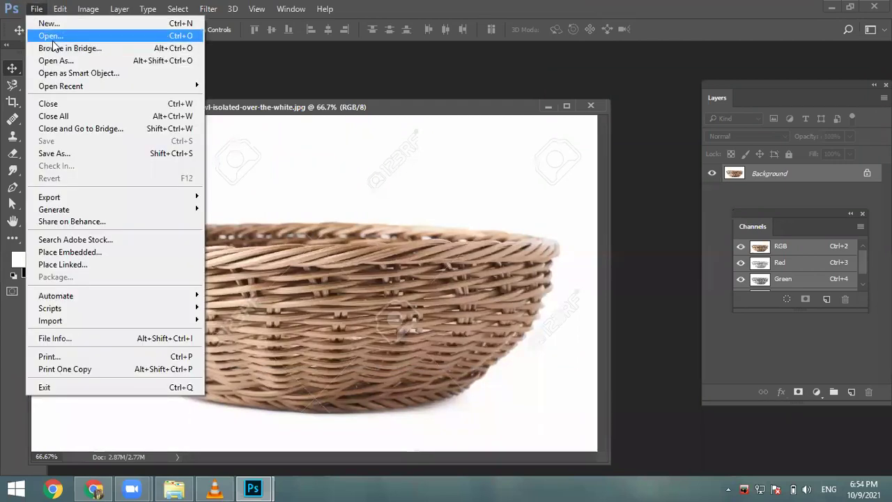
pyautogui.click(53, 40)
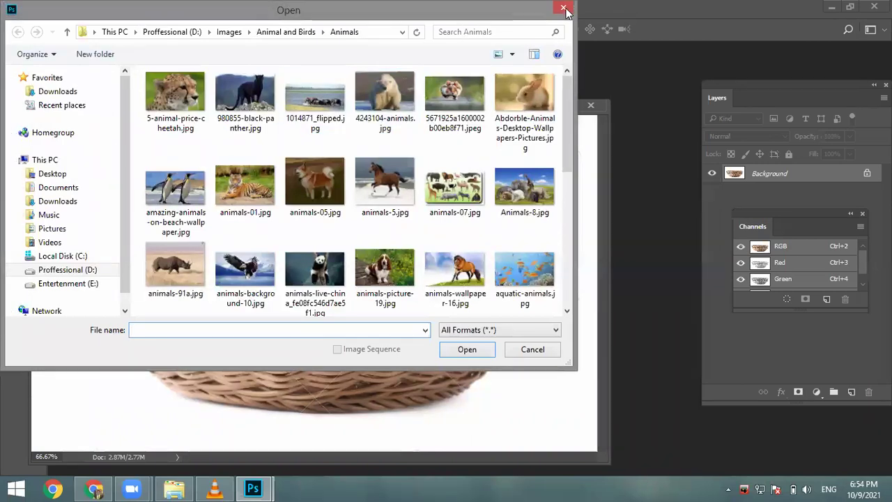
pyautogui.press('Escape')
# Step: Open orange.jpg from the recent files and separate it from the basket image into its own floating window
pyautogui.click(36, 9)
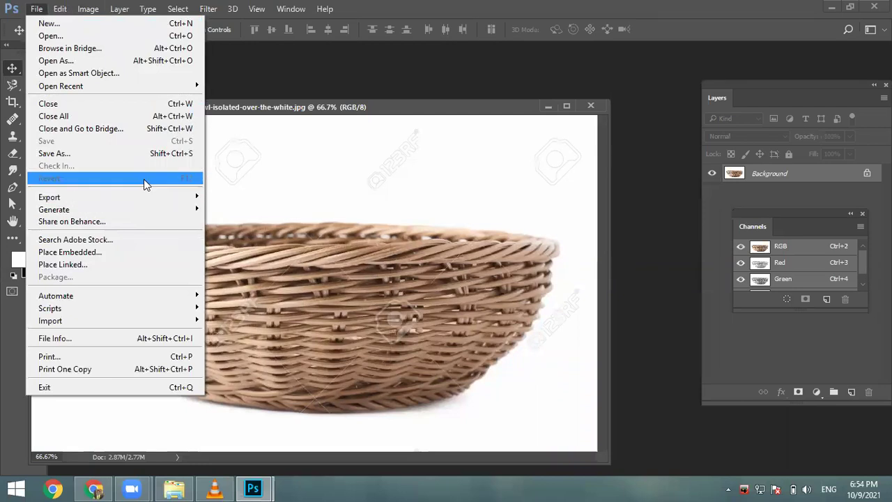
pyautogui.moveTo(143, 84)
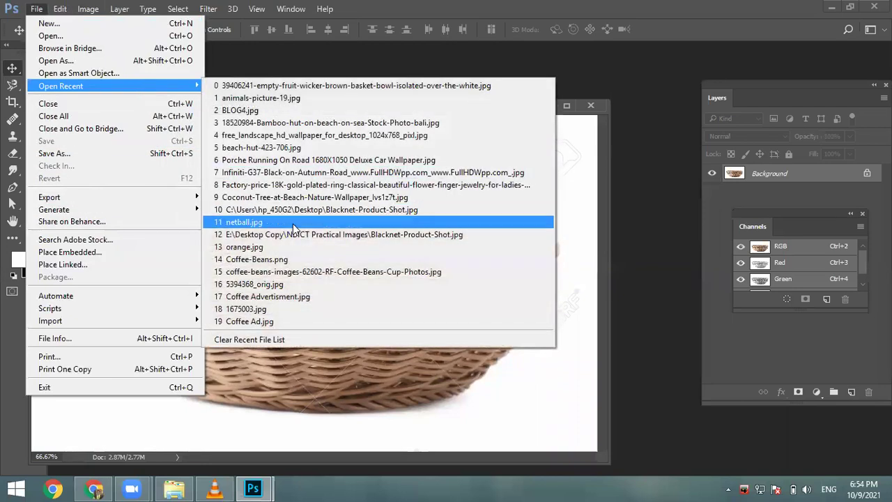
pyautogui.click(281, 252)
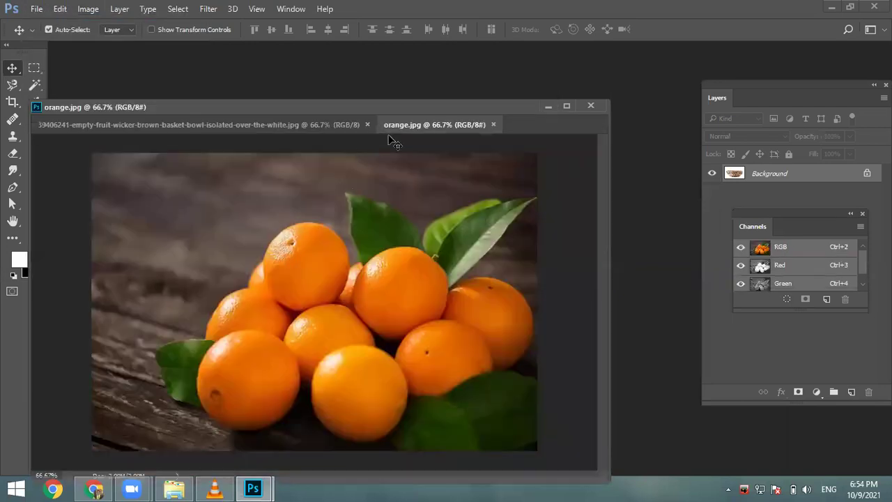
pyautogui.moveTo(398, 127); pyautogui.dragTo(462, 58)
pyautogui.moveTo(309, 109); pyautogui.dragTo(332, 78)
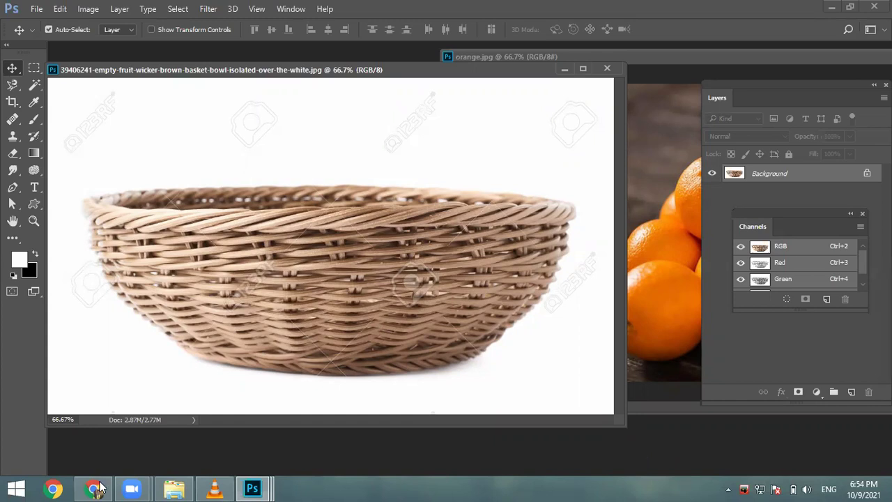
# Step: Shrink the basket document window and set the zoom of both the basket and orange images to 50%
pyautogui.moveTo(620, 426); pyautogui.dragTo(469, 382)
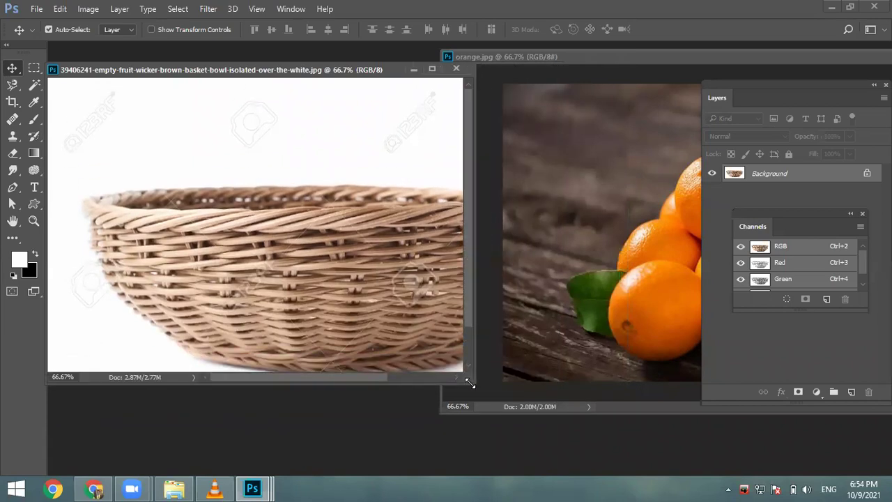
pyautogui.hotkey('ctrl', '-')
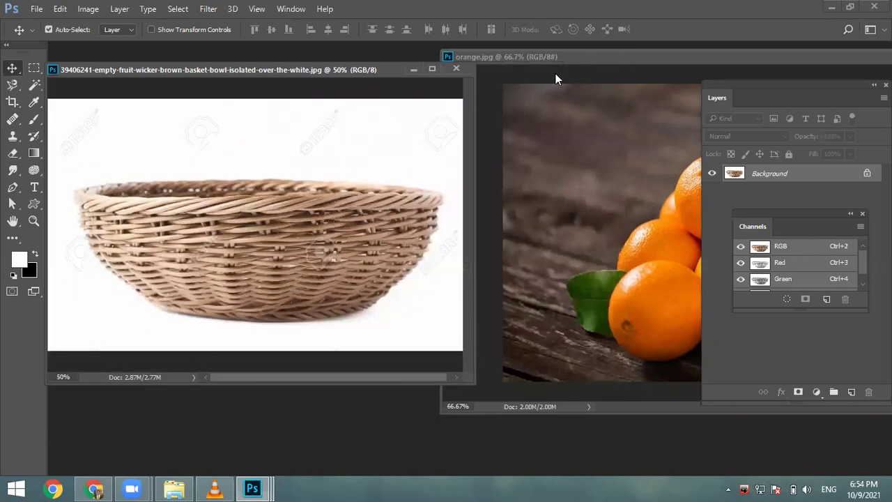
pyautogui.click(554, 57)
pyautogui.hotkey('ctrl', '-')
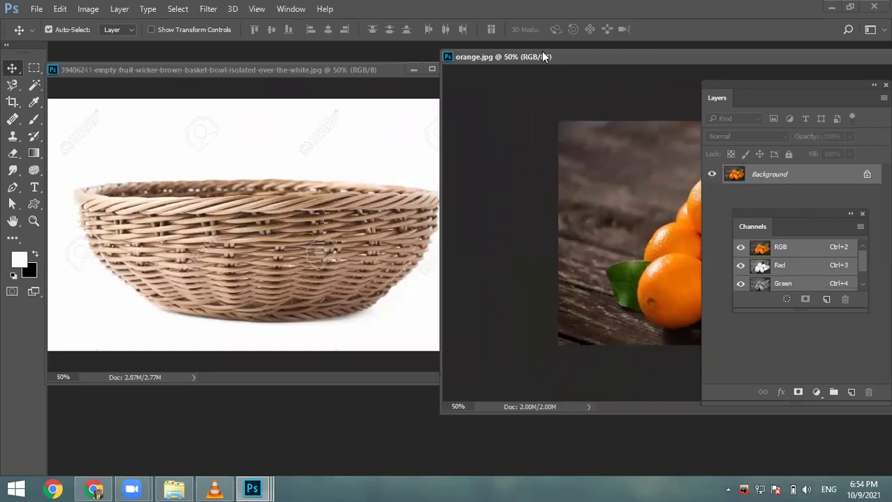
# Step: Collapse the Layers and Channels panels and dock them in one column with the Paragraph-to-Info panel group, clear of the orange image
pyautogui.click(874, 84)
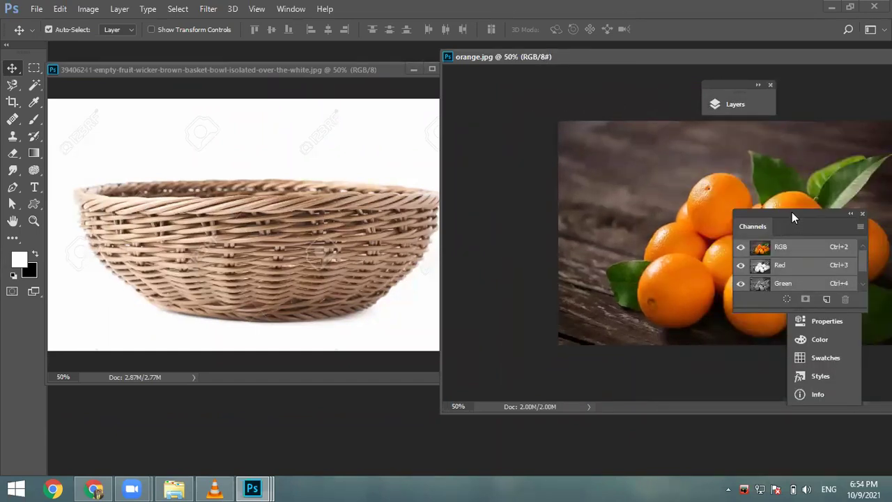
pyautogui.click(851, 214)
pyautogui.moveTo(800, 221); pyautogui.dragTo(868, 79)
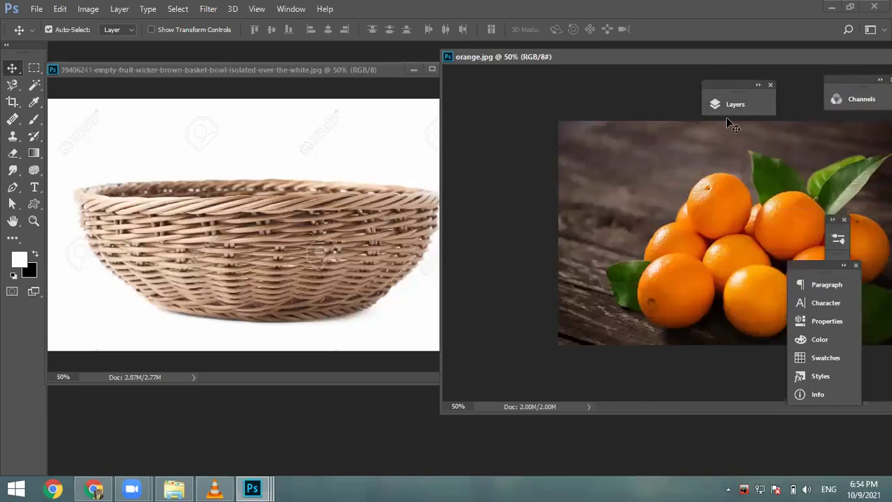
pyautogui.moveTo(804, 268); pyautogui.dragTo(835, 136)
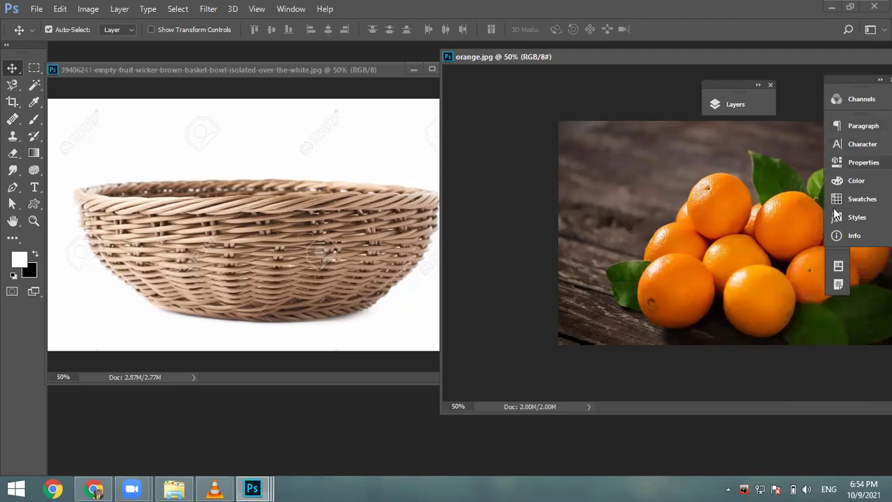
pyautogui.moveTo(732, 83); pyautogui.dragTo(854, 289)
pyautogui.moveTo(857, 248)
pyautogui.mouseDown()
pyautogui.moveTo(860, 265)
pyautogui.moveTo(861, 256)
pyautogui.mouseUp()
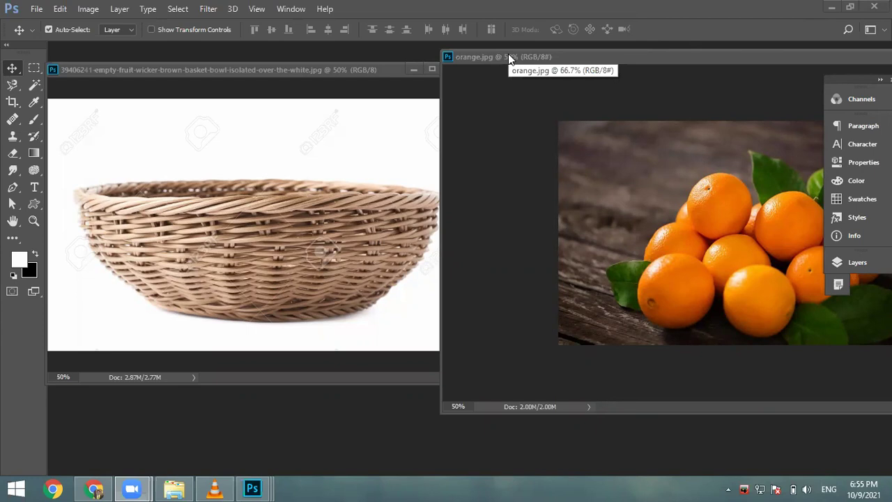
# Step: Rearrange the floating basket and orange.jpg windows so the orange image partly overlaps the basket image with its oranges fully in view
pyautogui.moveTo(611, 59)
pyautogui.mouseDown()
pyautogui.moveTo(594, 60)
pyautogui.moveTo(621, 61)
pyautogui.mouseUp()
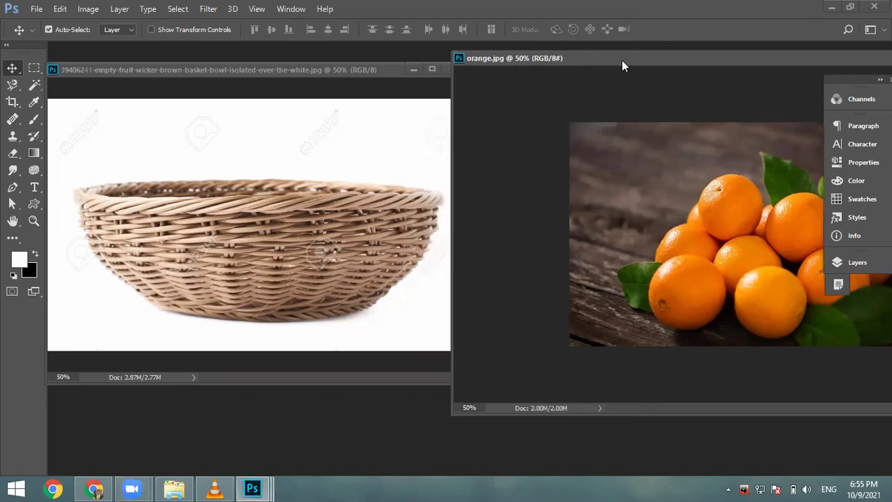
pyautogui.click(375, 68)
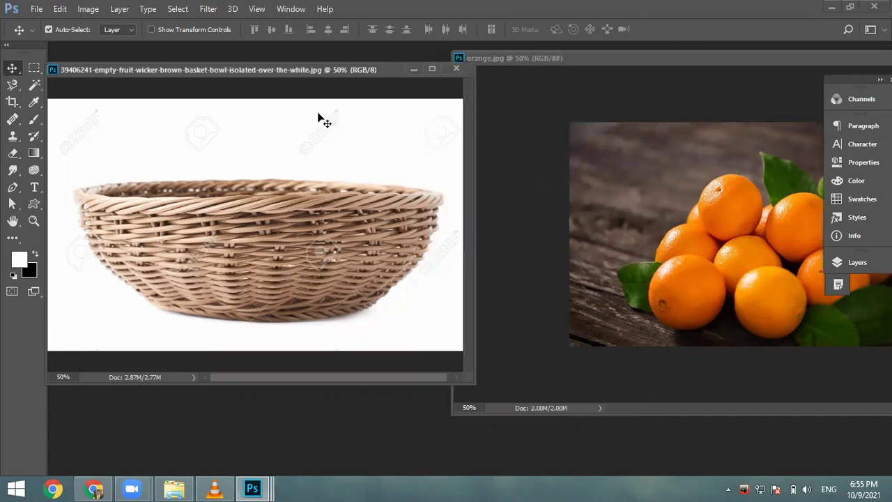
pyautogui.moveTo(318, 69); pyautogui.dragTo(377, 67)
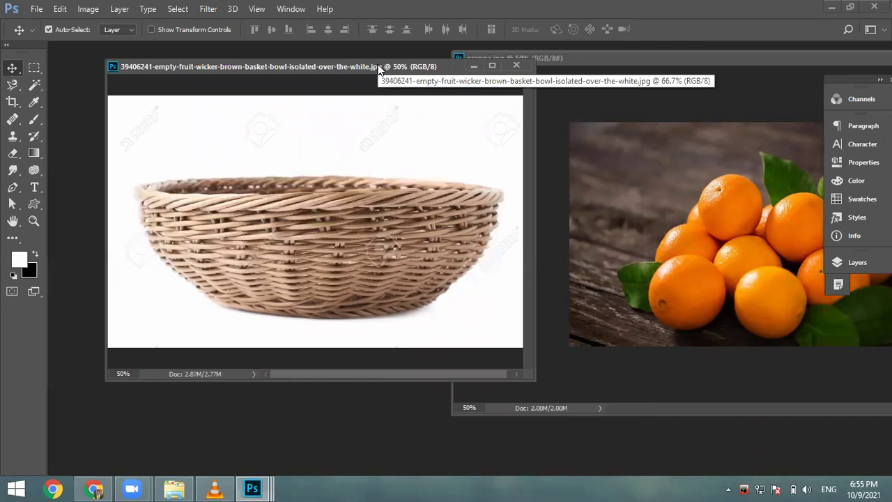
pyautogui.moveTo(379, 67); pyautogui.dragTo(378, 100)
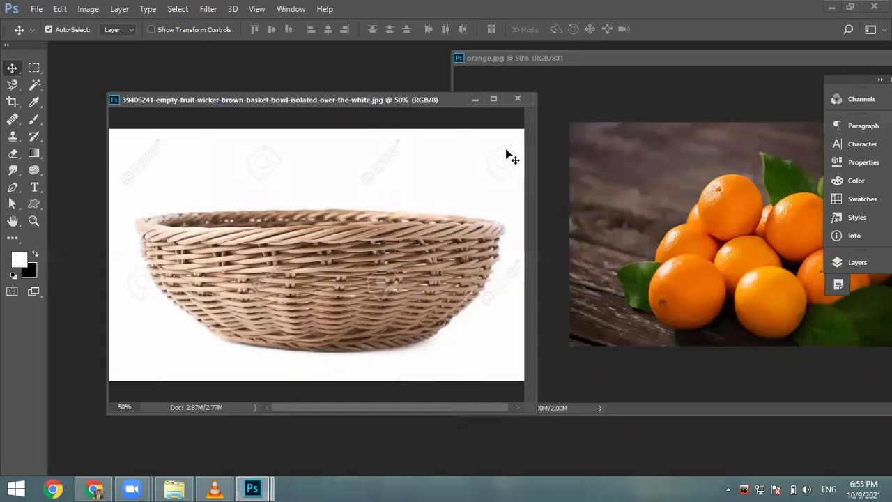
pyautogui.click(593, 63)
pyautogui.moveTo(593, 63); pyautogui.dragTo(469, 66)
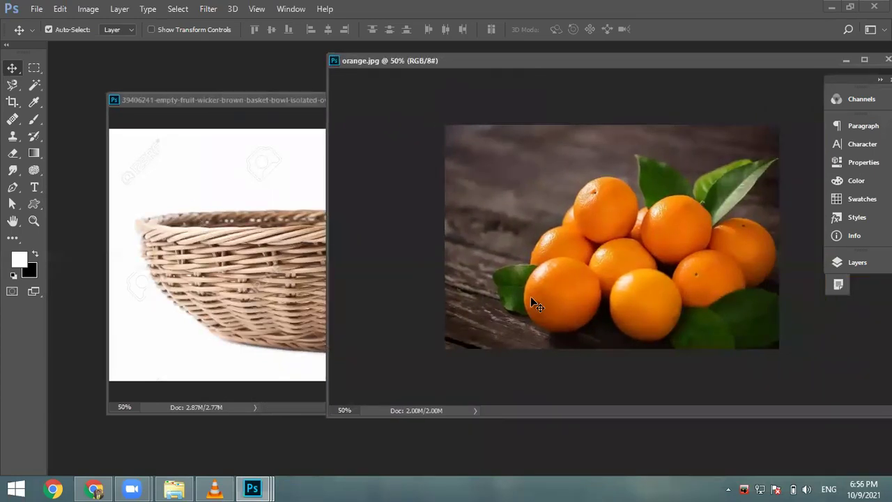
pyautogui.click(310, 100)
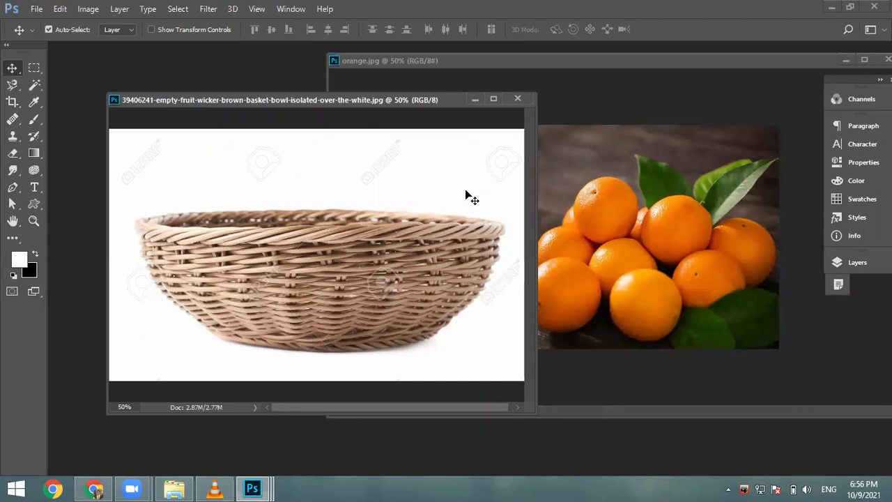
pyautogui.moveTo(484, 62); pyautogui.dragTo(495, 64)
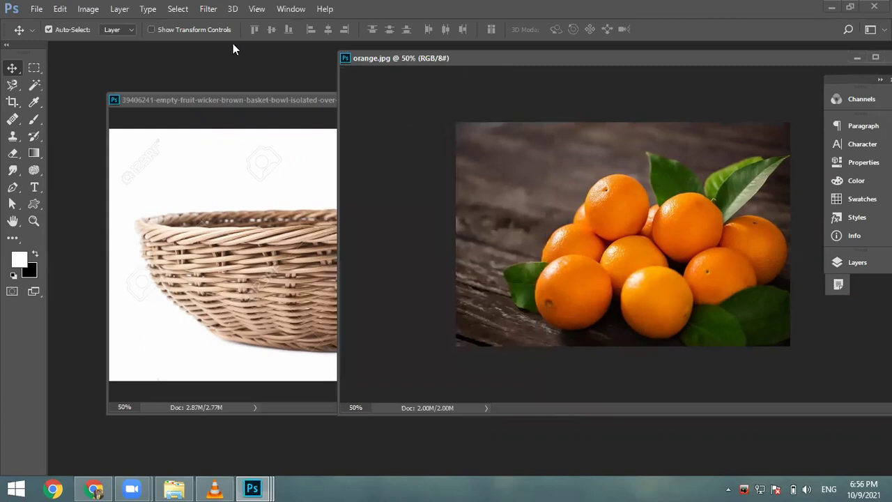
# Step: Create a new 1600 x 1200 pixel document at 72 pixels/inch, RGB Color, 8 bit, with a white background
pyautogui.click(38, 10)
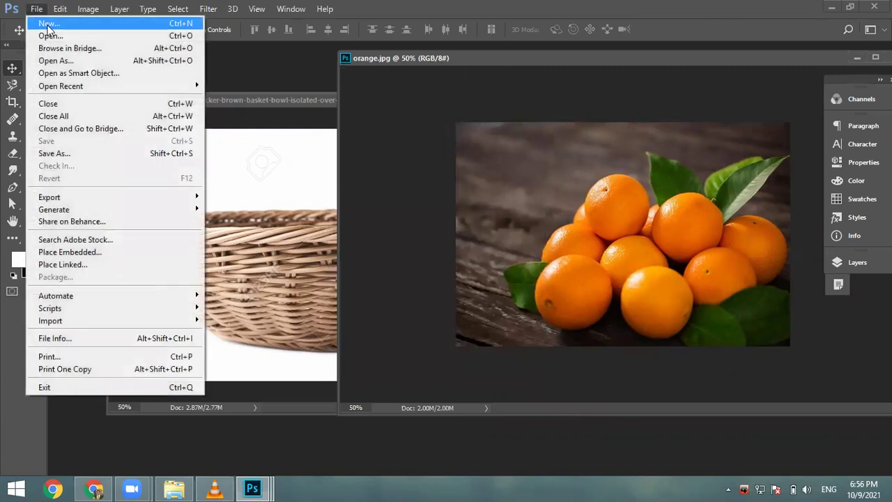
pyautogui.click(48, 25)
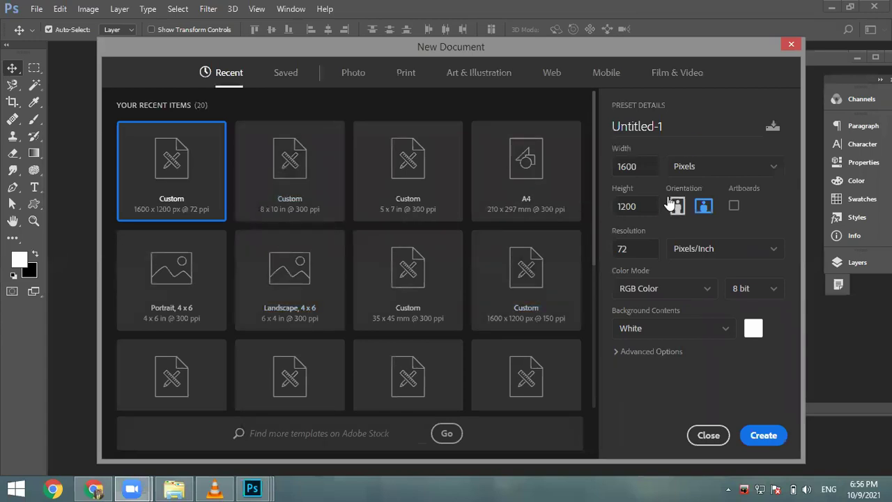
pyautogui.doubleClick(653, 165)
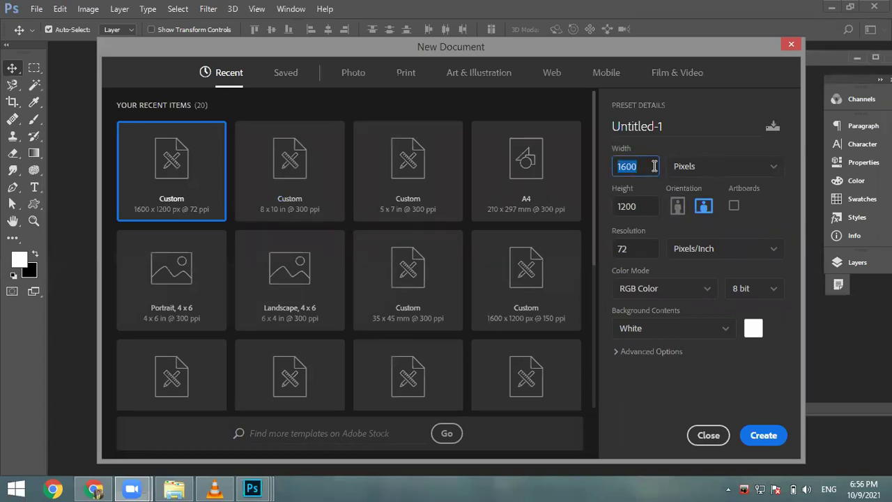
pyautogui.doubleClick(642, 206)
pyautogui.doubleClick(642, 248)
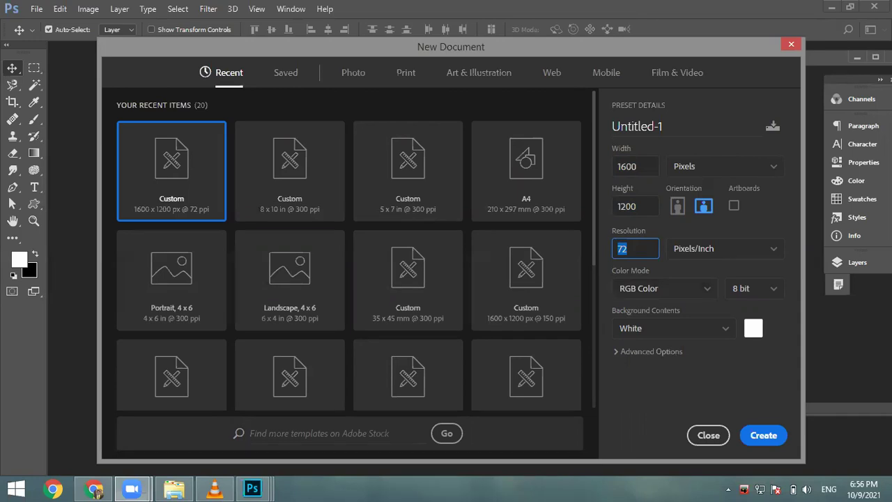
pyautogui.click(96, 489)
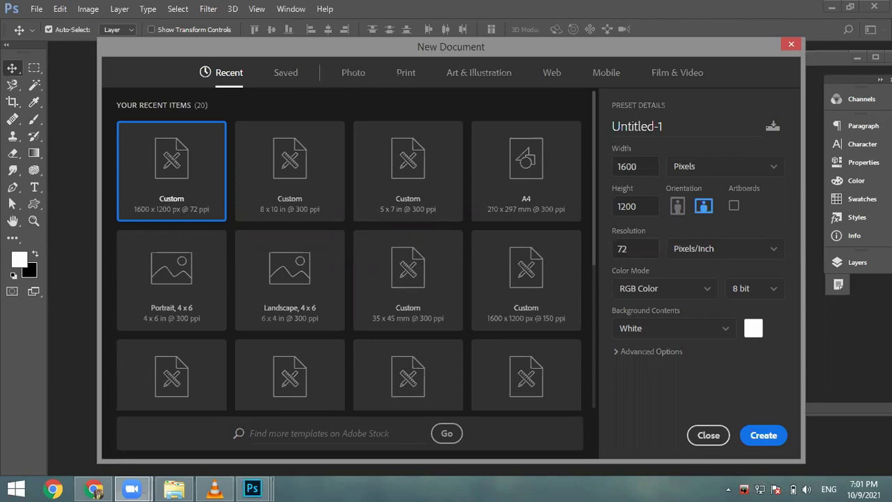
pyautogui.click(768, 435)
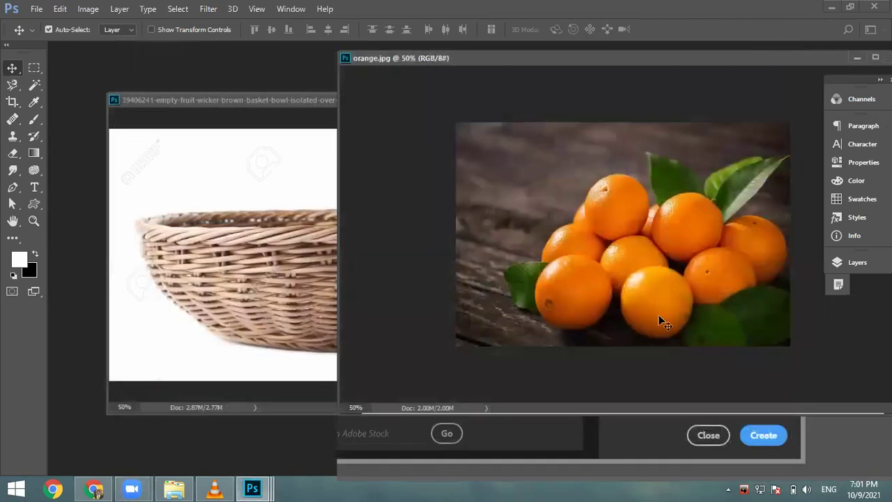
# Step: Float the new blank document in its own window and place it over the basket image, leaving part of the oranges uncovered
pyautogui.moveTo(624, 76); pyautogui.dragTo(245, 87)
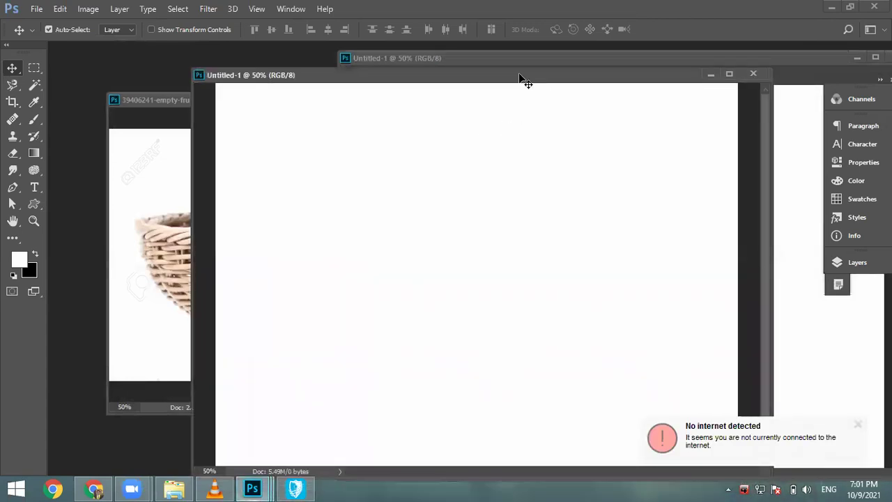
pyautogui.moveTo(774, 88); pyautogui.dragTo(766, 84)
pyautogui.moveTo(528, 70); pyautogui.dragTo(191, 67)
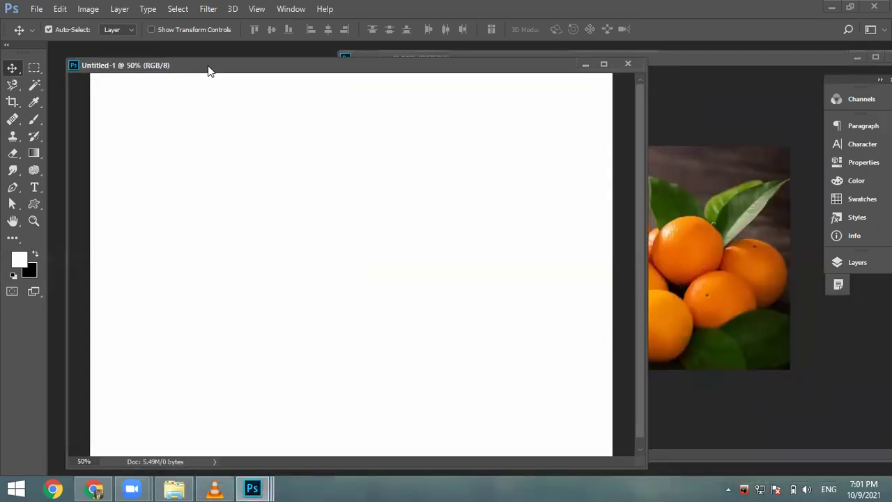
# Step: Move the blank document window off the basket image and bring the basket image to the front
pyautogui.moveTo(412, 69); pyautogui.dragTo(553, 63)
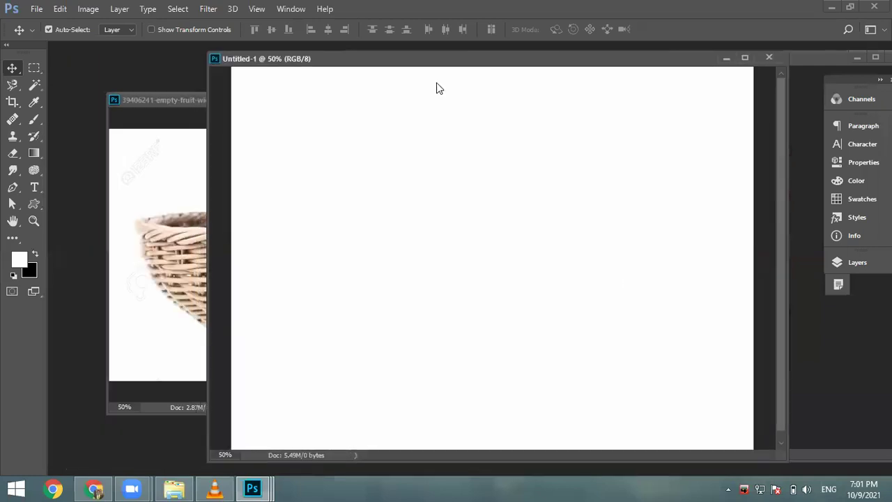
pyautogui.click(187, 99)
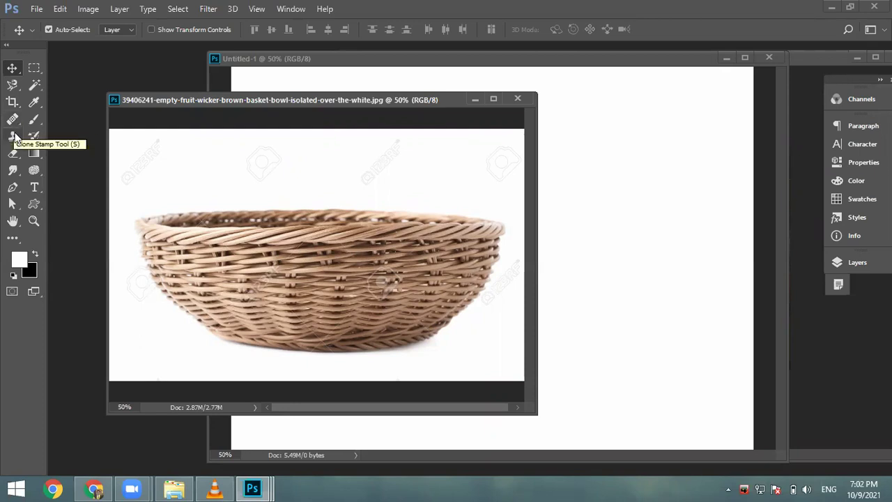
# Step: Activate the Quick Selection tool in new-selection mode for the basket image
pyautogui.click(10, 89)
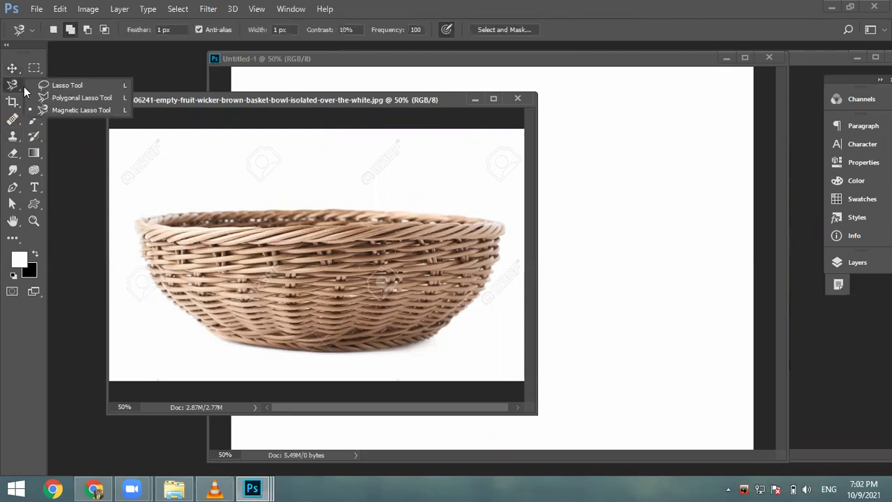
pyautogui.click(53, 110)
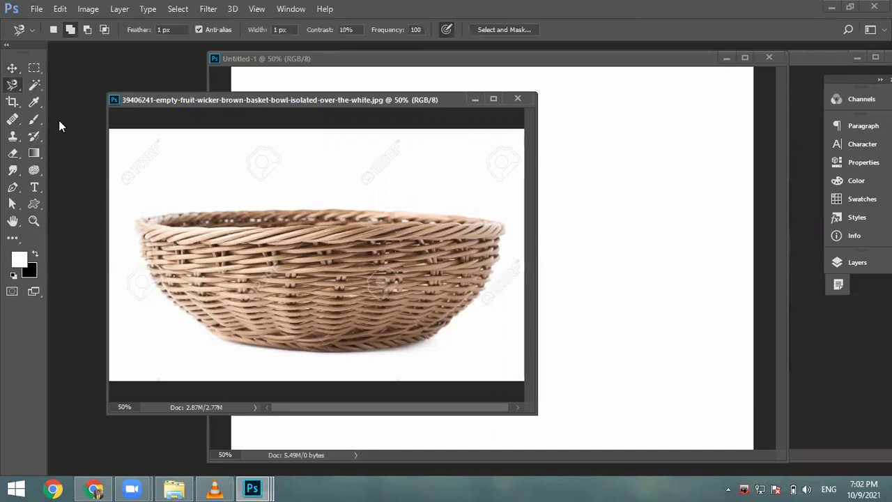
pyautogui.click(31, 88)
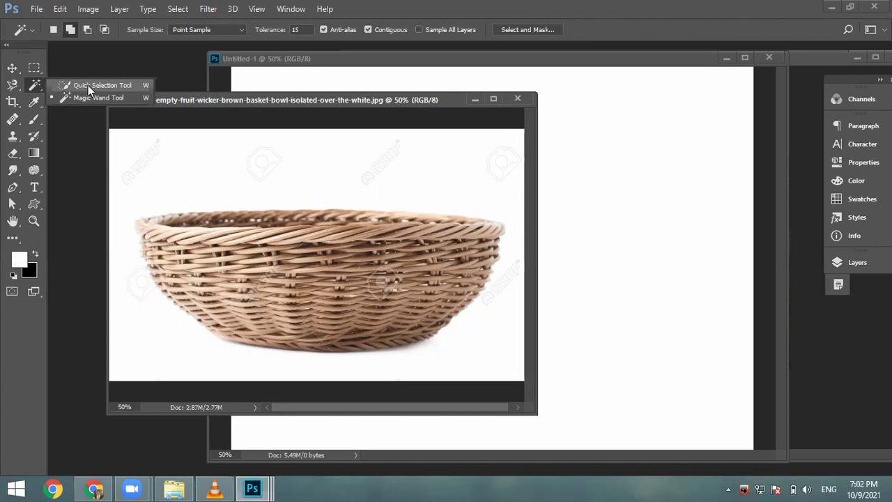
pyautogui.click(88, 85)
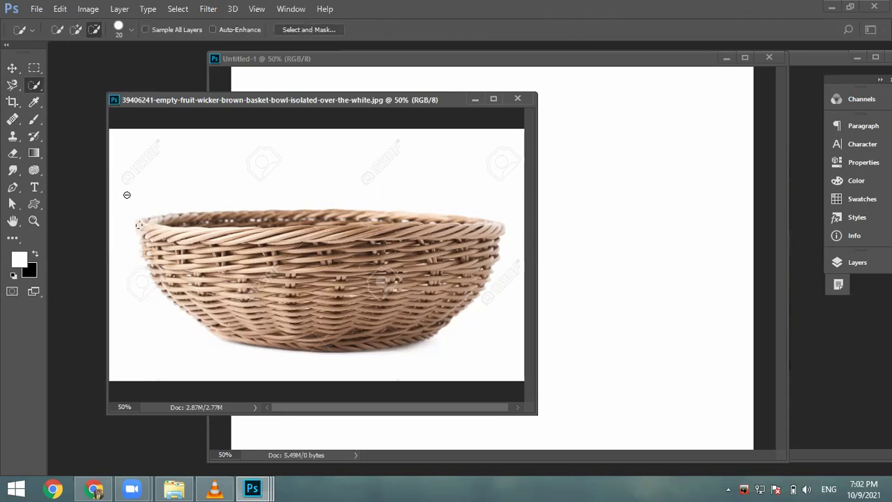
pyautogui.click(75, 29)
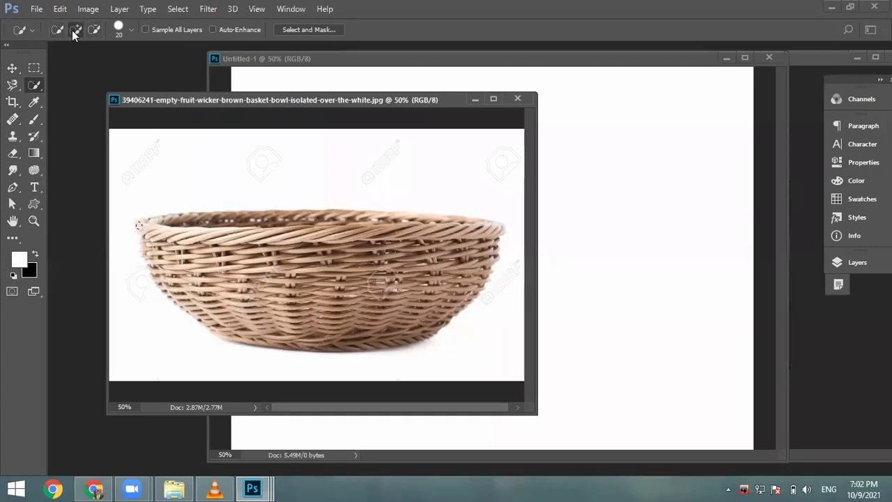
pyautogui.click(58, 31)
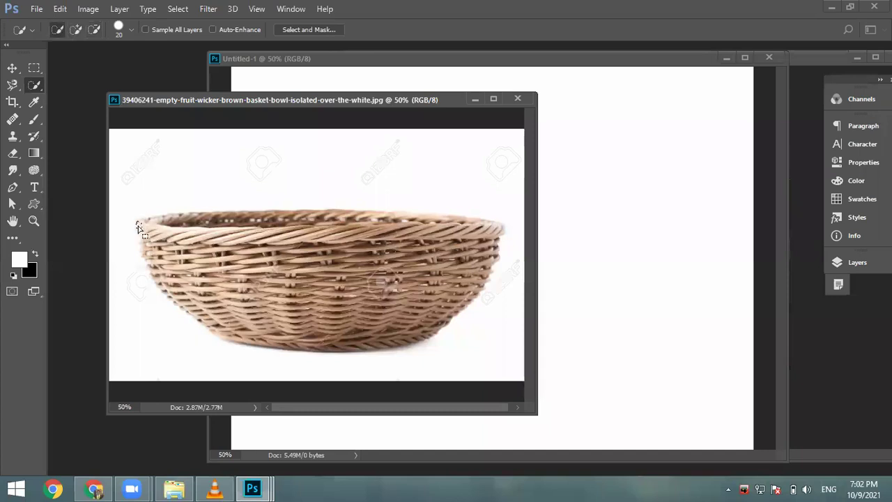
# Step: Set the Quick Selection brush size to 45 px, keeping the hardness at 100%
pyautogui.press(']')
pyautogui.press(']')
pyautogui.press(']')
pyautogui.press(']')
pyautogui.press(']')
pyautogui.rightClick(268, 192)
pyautogui.rightClick(216, 153)
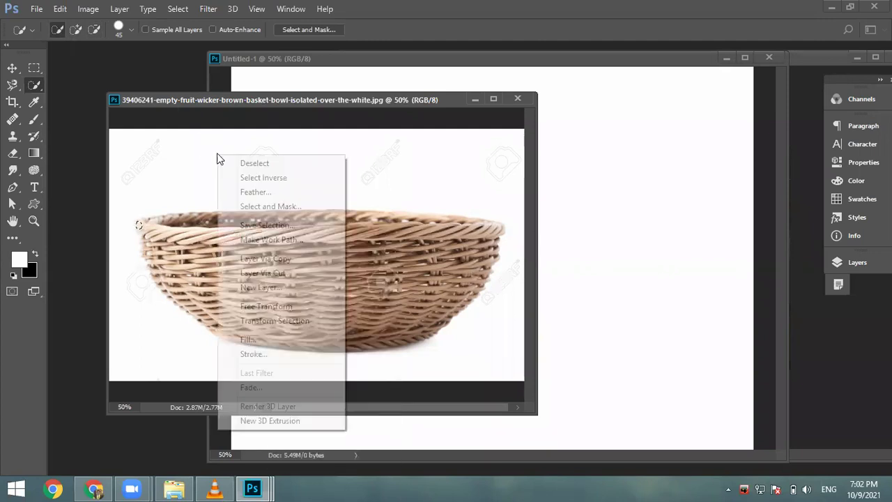
pyautogui.click(131, 30)
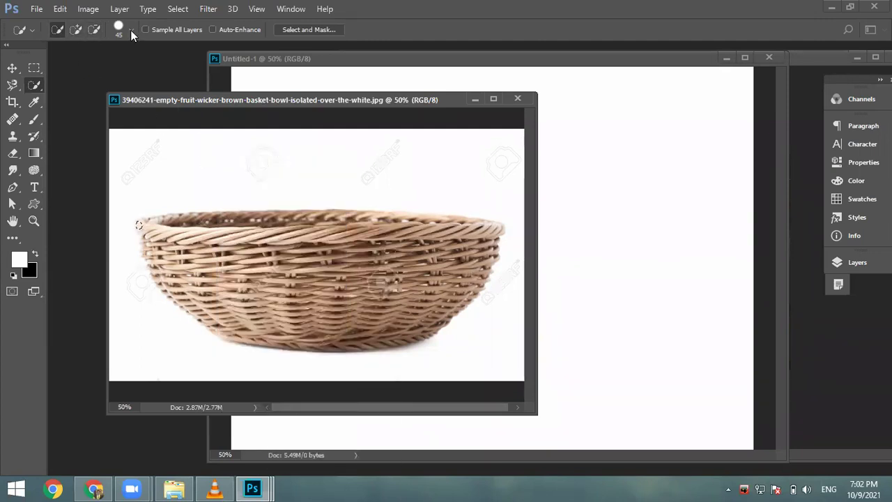
pyautogui.click(130, 29)
pyautogui.click(131, 26)
pyautogui.click(132, 26)
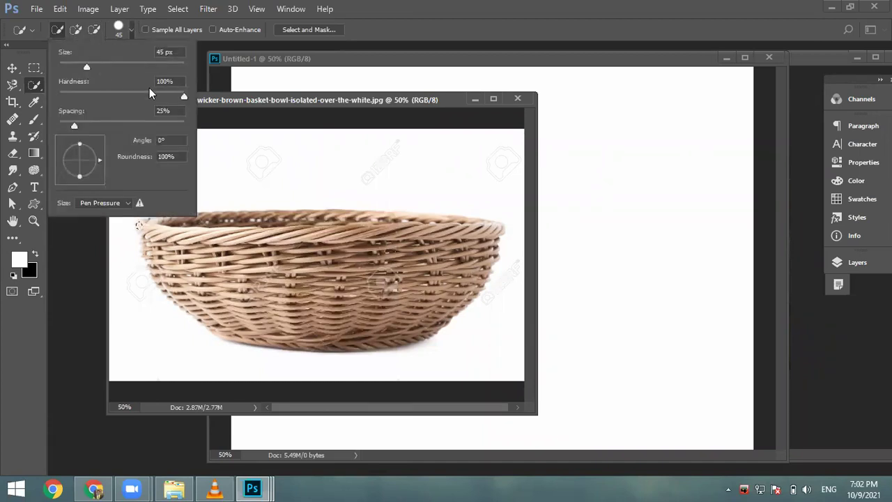
pyautogui.click(235, 99)
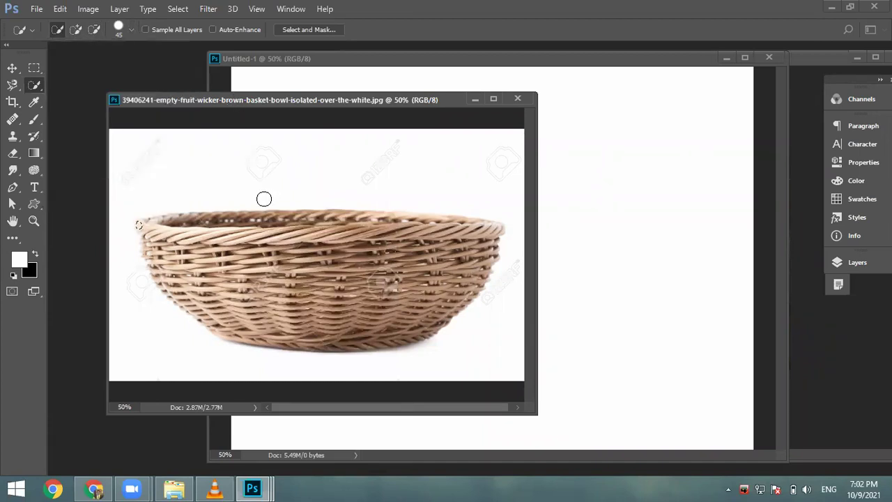
pyautogui.click(131, 30)
pyautogui.click(129, 27)
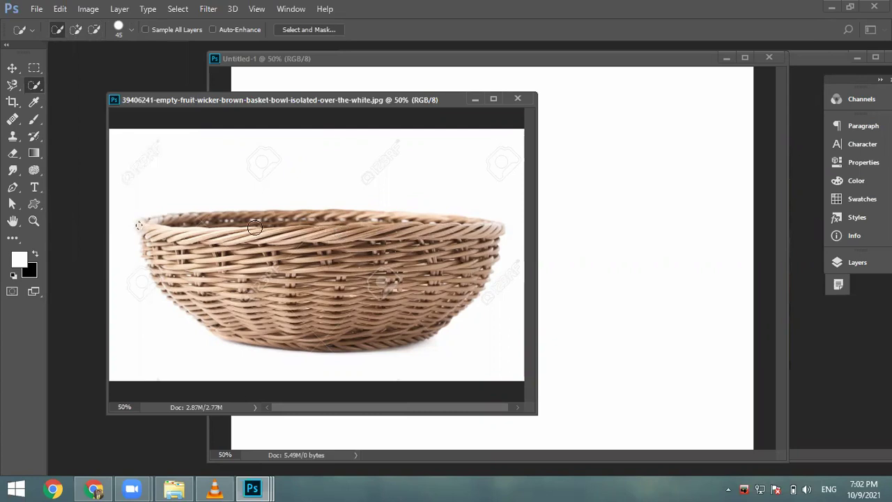
# Step: Select the wicker basket with Quick Selection strokes along its rim, across the front weave and around the lower body
pyautogui.moveTo(147, 225); pyautogui.dragTo(480, 228)
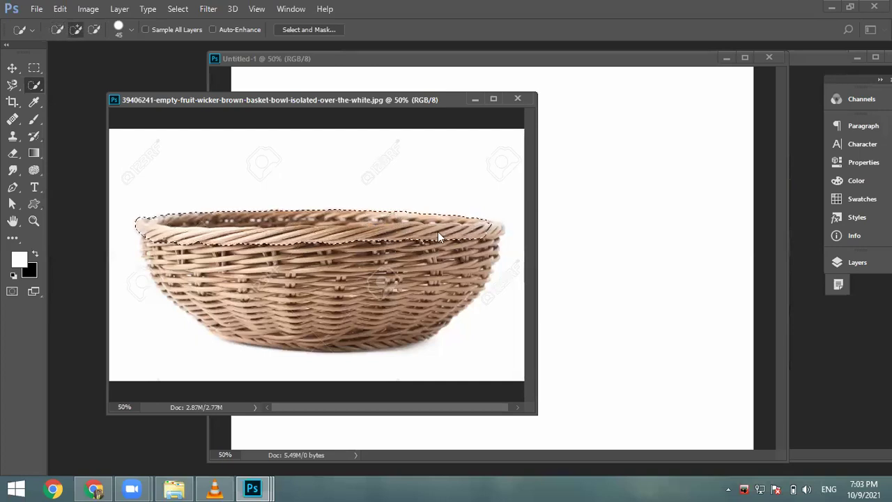
pyautogui.moveTo(487, 253)
pyautogui.mouseDown()
pyautogui.moveTo(463, 296)
pyautogui.moveTo(429, 325)
pyautogui.moveTo(372, 337)
pyautogui.moveTo(331, 336)
pyautogui.moveTo(278, 315)
pyautogui.moveTo(241, 262)
pyautogui.moveTo(200, 267)
pyautogui.mouseUp()
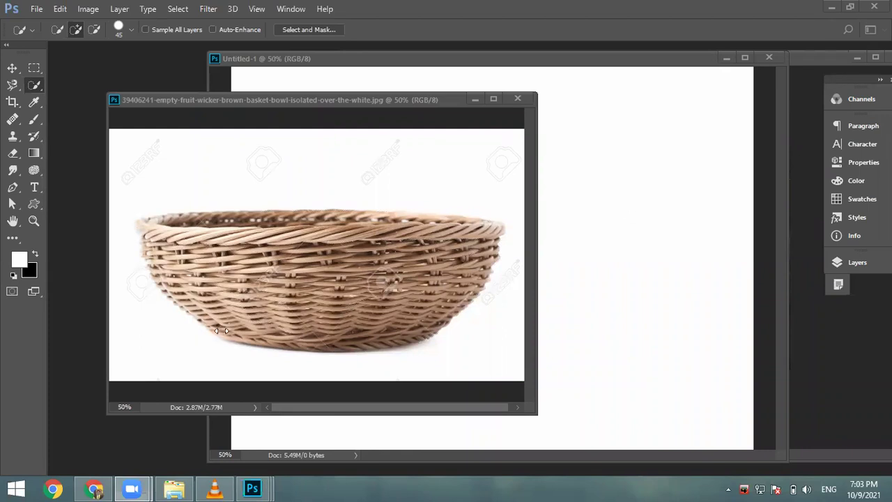
pyautogui.click(252, 277)
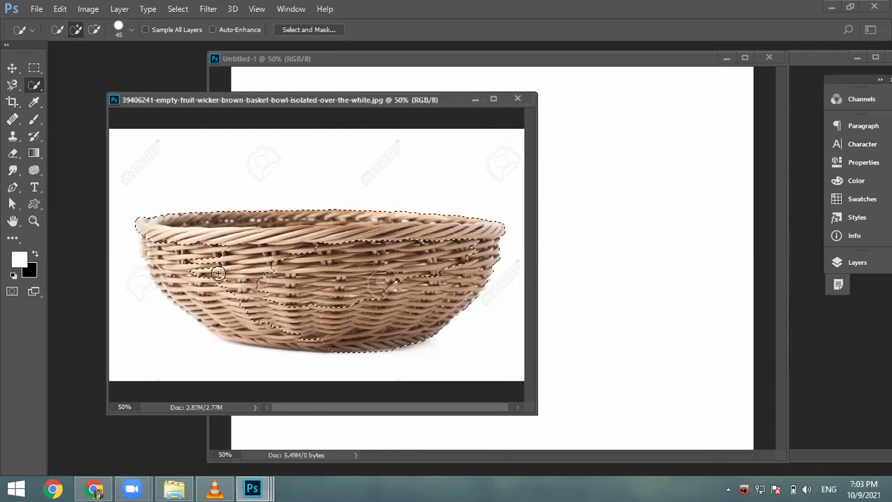
pyautogui.moveTo(297, 234)
pyautogui.mouseDown()
pyautogui.moveTo(330, 236)
pyautogui.moveTo(343, 264)
pyautogui.moveTo(392, 244)
pyautogui.moveTo(430, 252)
pyautogui.mouseUp()
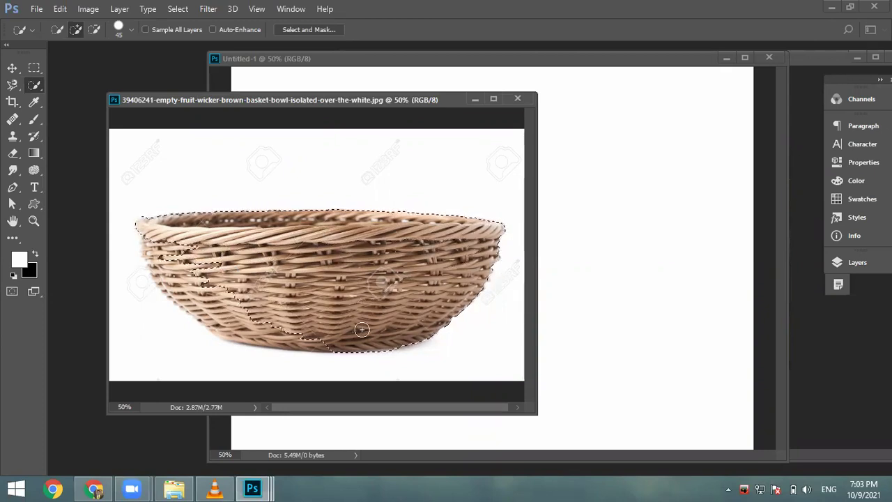
pyautogui.moveTo(274, 334)
pyautogui.mouseDown()
pyautogui.moveTo(229, 312)
pyautogui.moveTo(198, 265)
pyautogui.moveTo(149, 238)
pyautogui.mouseUp()
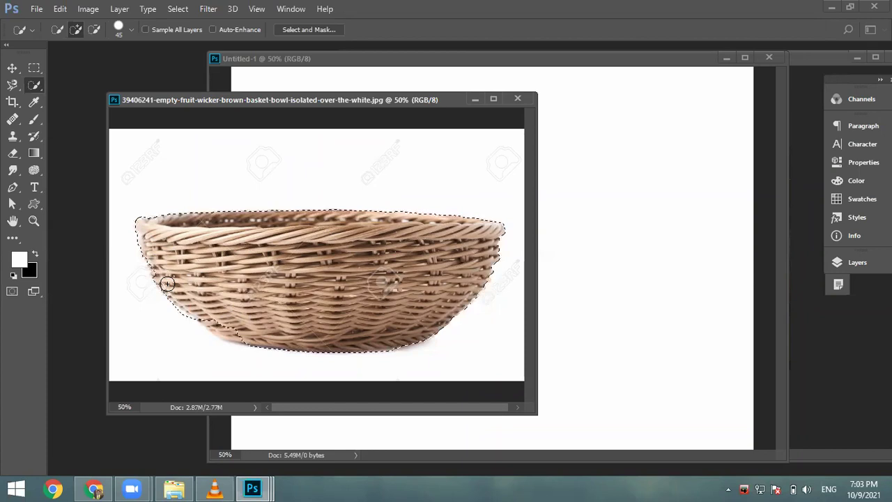
# Step: Refine the basket selection around its outline, including the lower-left edge, using a 20 px brush in add-to-selection mode
pyautogui.click(206, 326)
pyautogui.hotkey('ctrl', 'z')
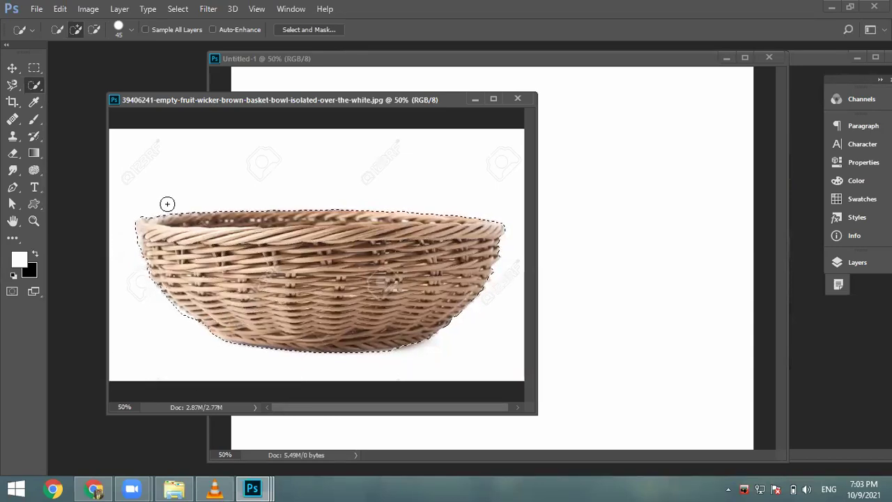
pyautogui.click(94, 32)
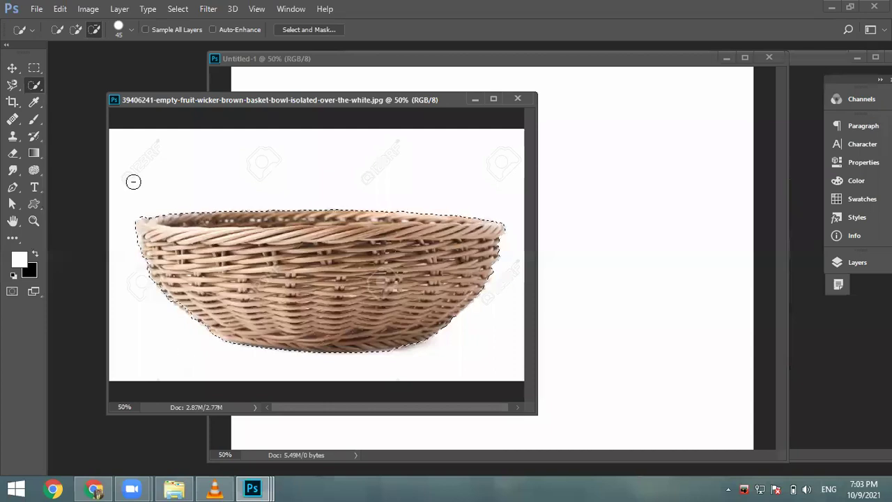
pyautogui.click(75, 30)
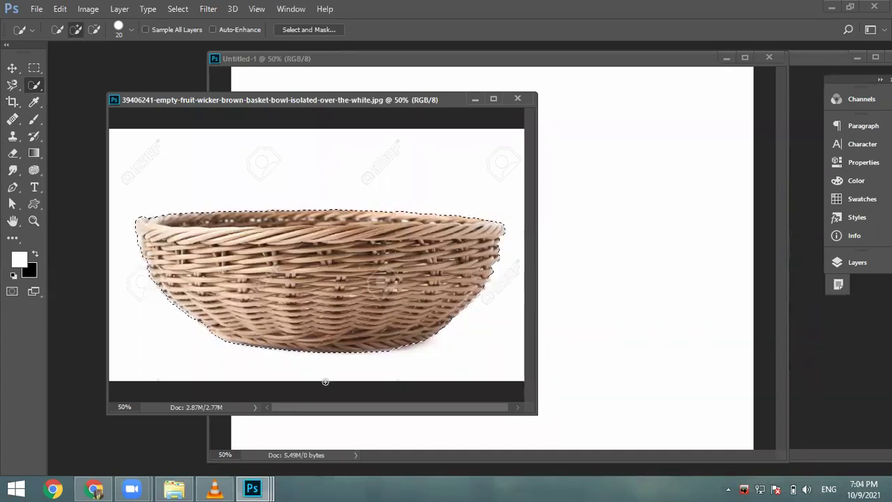
# Step: Move the selected basket into the blank Untitled-1 document and position it centered in the lower half of the canvas
pyautogui.moveTo(14, 85)
pyautogui.mouseDown()
pyautogui.moveTo(64, 112)
pyautogui.moveTo(49, 85)
pyautogui.moveTo(16, 75)
pyautogui.mouseUp()
pyautogui.click(14, 72)
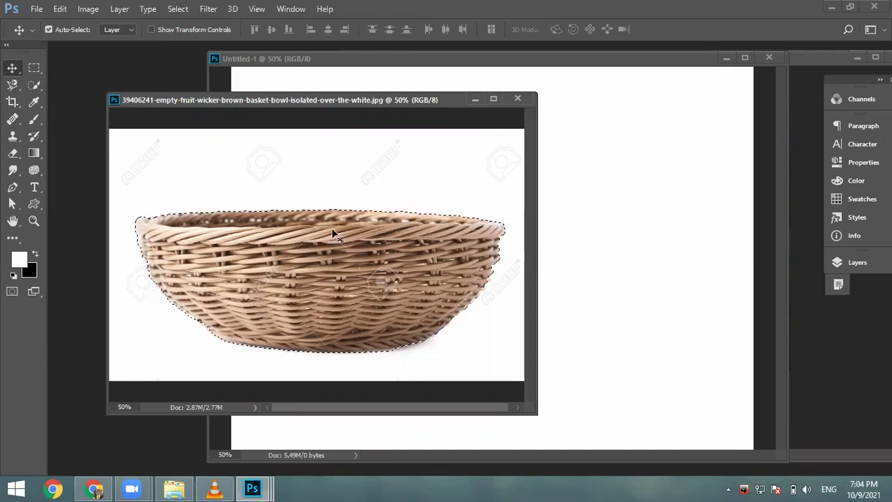
pyautogui.moveTo(292, 261); pyautogui.dragTo(550, 219)
pyautogui.moveTo(602, 237); pyautogui.dragTo(388, 315)
pyautogui.moveTo(358, 62); pyautogui.dragTo(328, 57)
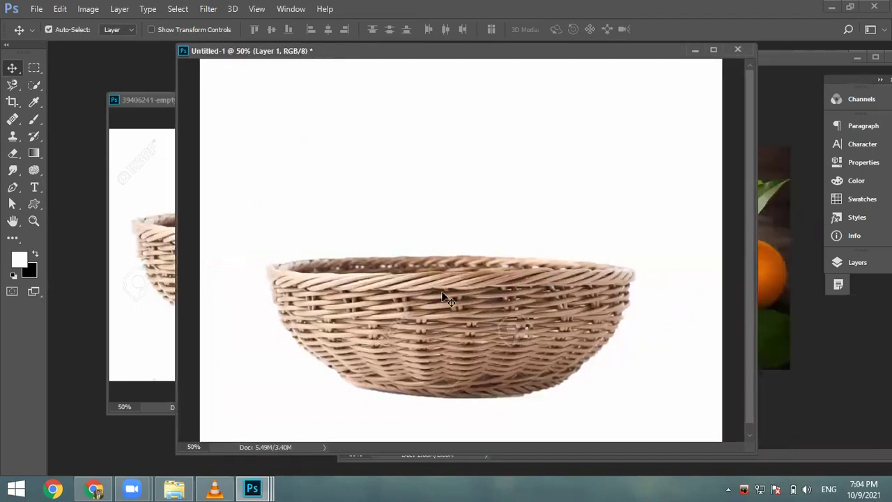
pyautogui.hotkey('shift', 'Right')
pyautogui.hotkey('shift', 'Right')
pyautogui.hotkey('shift', 'Right')
pyautogui.hotkey('shift', 'Up')
pyautogui.hotkey('shift', 'Up')
pyautogui.hotkey('ctrl', 'z')
# Step: Remove the two watermarks from the basket's front weave with the Spot Healing Brush, Content-Aware, at size 150
pyautogui.hotkey('ctrl', '+')
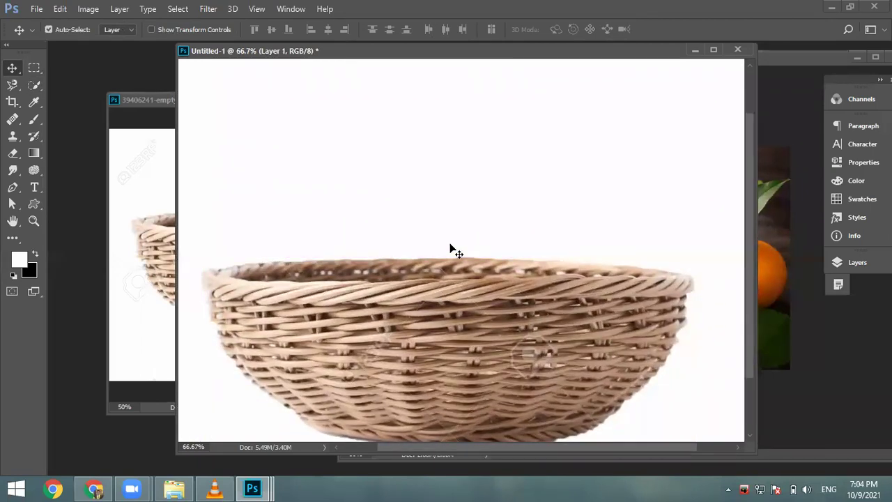
pyautogui.scroll(-2, 450, 245)
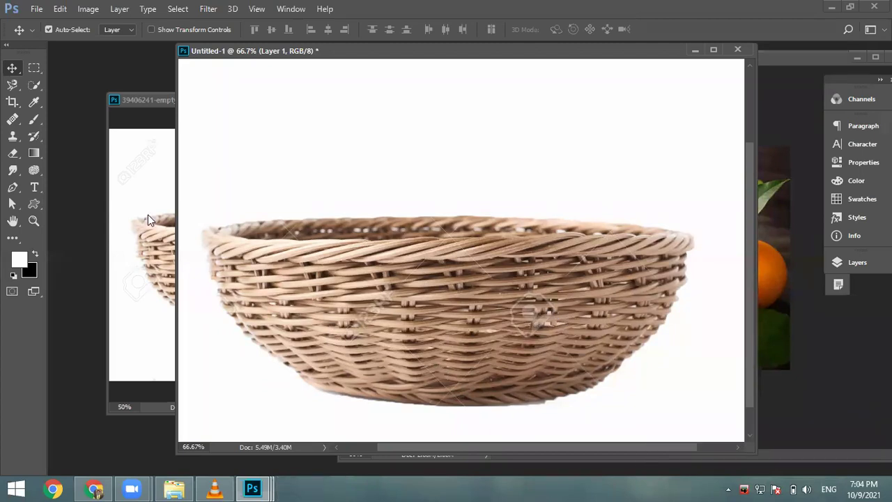
pyautogui.click(20, 122)
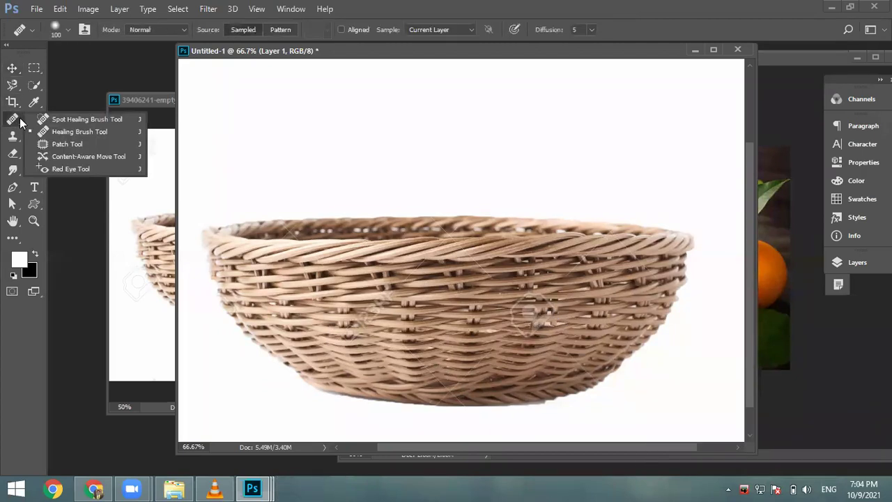
pyautogui.click(68, 119)
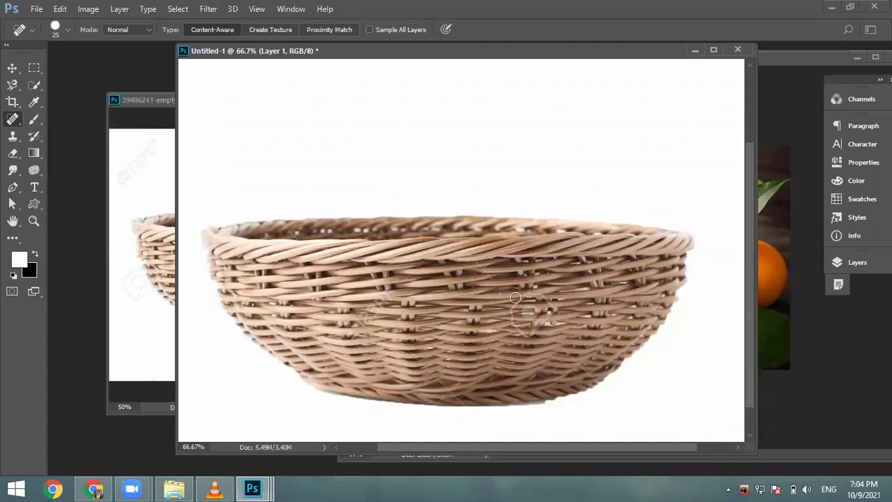
pyautogui.press(']')
pyautogui.press(']')
pyautogui.press(']')
pyautogui.press(']')
pyautogui.press(']')
pyautogui.press(']')
pyautogui.press(']')
pyautogui.press(']')
pyautogui.press(']')
pyautogui.press(']')
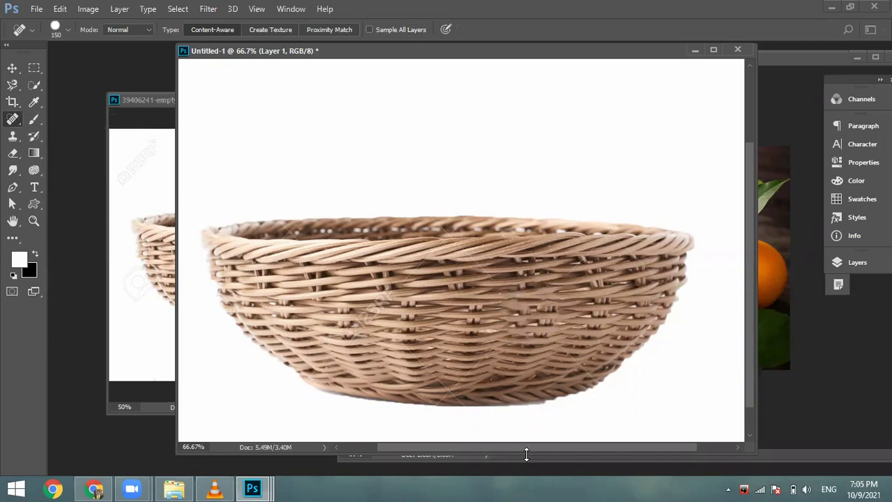
pyautogui.click(375, 308)
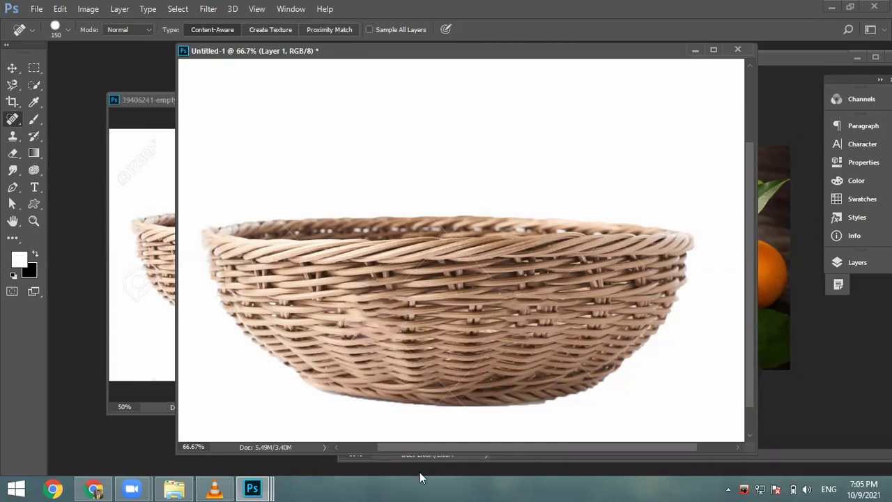
# Step: Try to heal the middle of the basket's front rim with the Spot Healing Brush at size 50
pyautogui.press('[')
pyautogui.press('[')
pyautogui.press('[')
pyautogui.press('[')
pyautogui.press('[')
pyautogui.press('[')
pyautogui.press('[')
pyautogui.moveTo(426, 246); pyautogui.dragTo(478, 245)
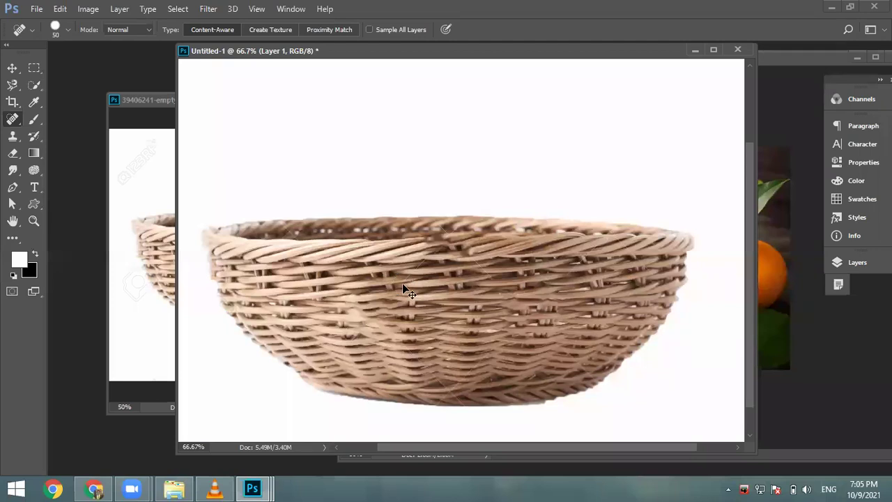
# Step: Heal small marks in the middle of the basket's front and back rim with the Spot Healing Brush reduced to sizes 30 and 20
pyautogui.press('[')
pyautogui.press('[')
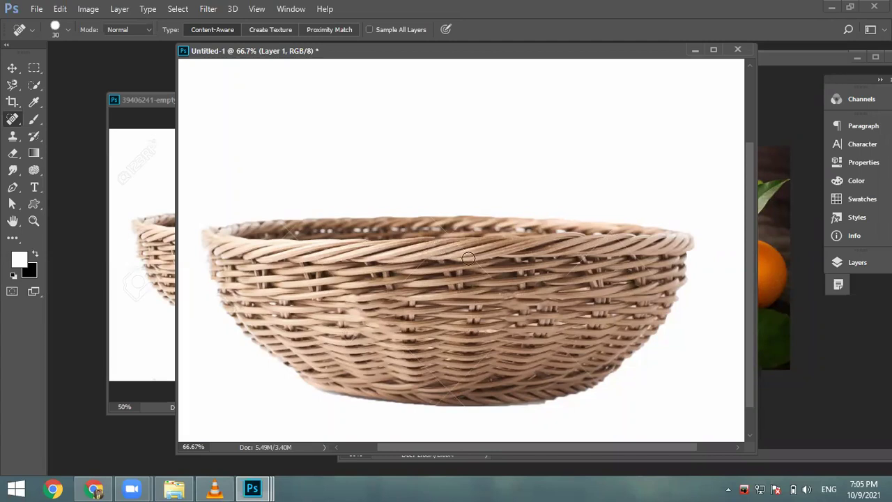
pyautogui.click(460, 249)
pyautogui.click(432, 221)
pyautogui.press('[')
pyautogui.press(']')
pyautogui.press('[')
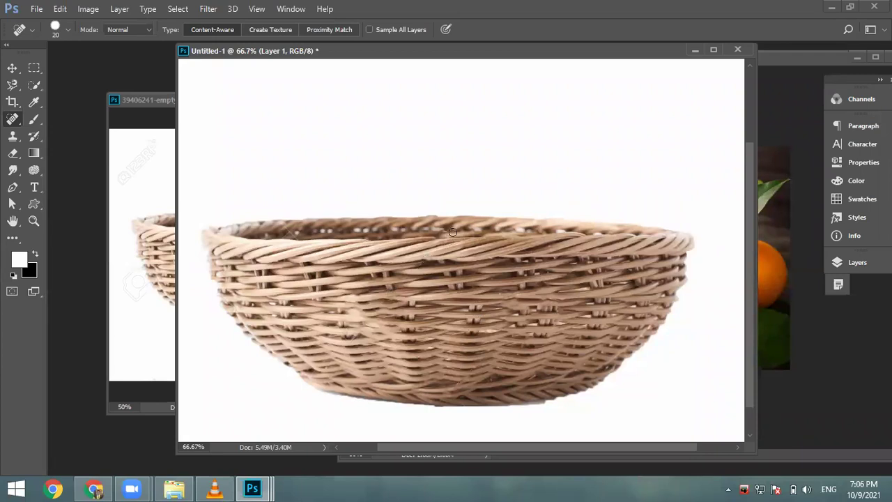
# Step: With the Move tool active, rearrange the Untitled-1 and orange.jpg windows and bring the basket composition to the front
pyautogui.click(12, 68)
pyautogui.moveTo(244, 53); pyautogui.dragTo(198, 107)
pyautogui.moveTo(483, 61); pyautogui.dragTo(391, 73)
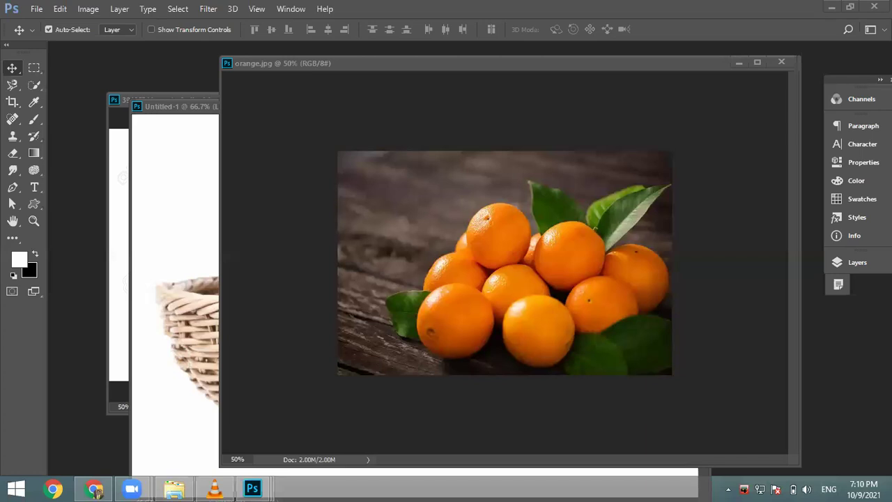
pyautogui.click(193, 113)
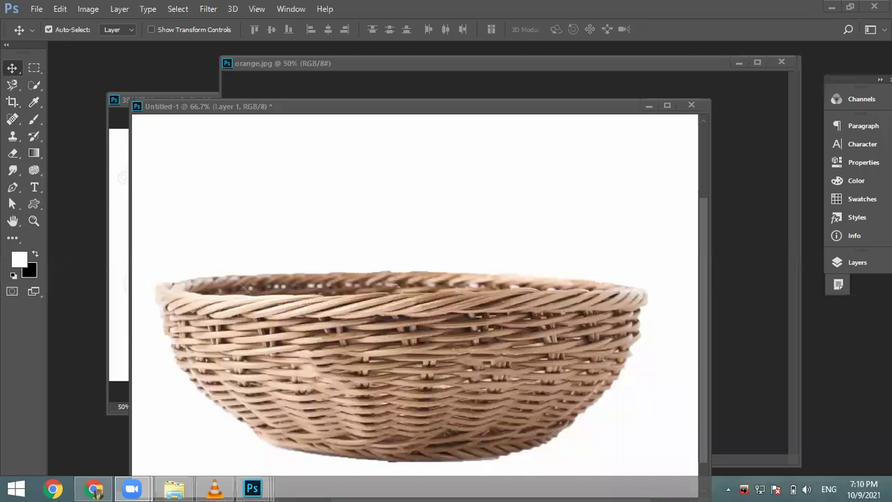
pyautogui.click(562, 317)
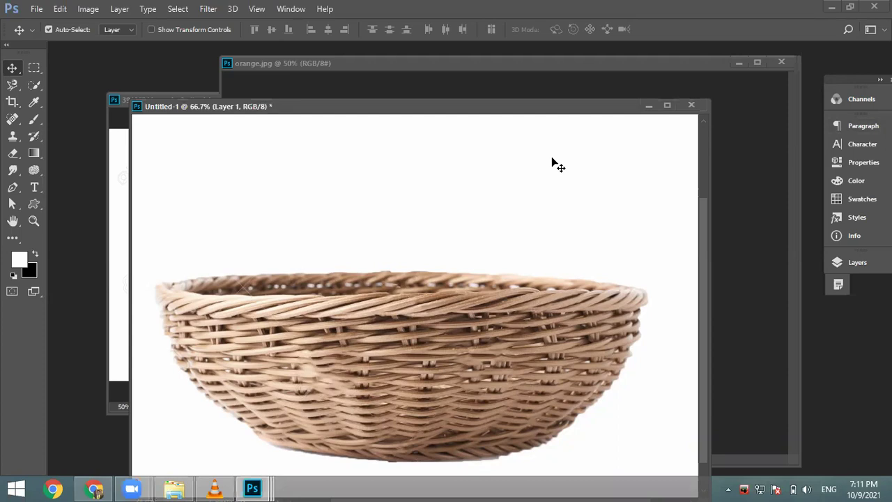
# Step: Move the basket slightly towards the lower right of the white canvas in Untitled-1
pyautogui.hotkey('ctrl', '-')
pyautogui.hotkey('ctrl', '-')
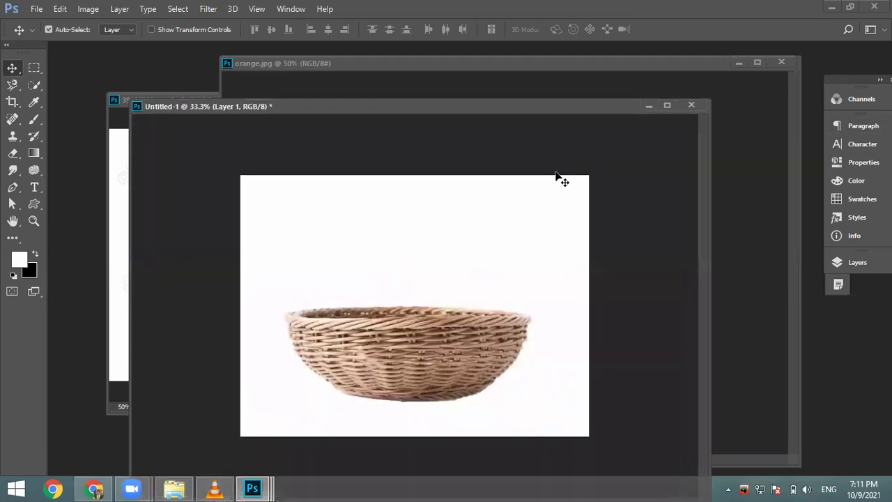
pyautogui.moveTo(412, 364); pyautogui.dragTo(438, 387)
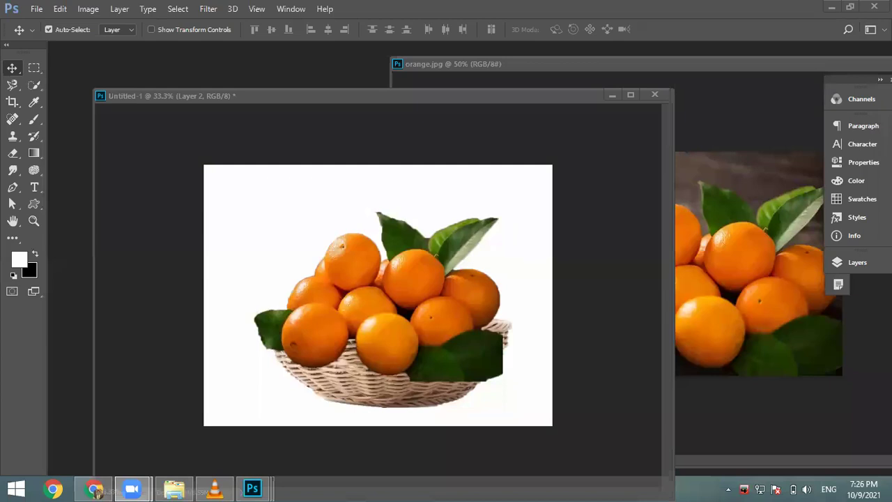
pyautogui.click(539, 53)
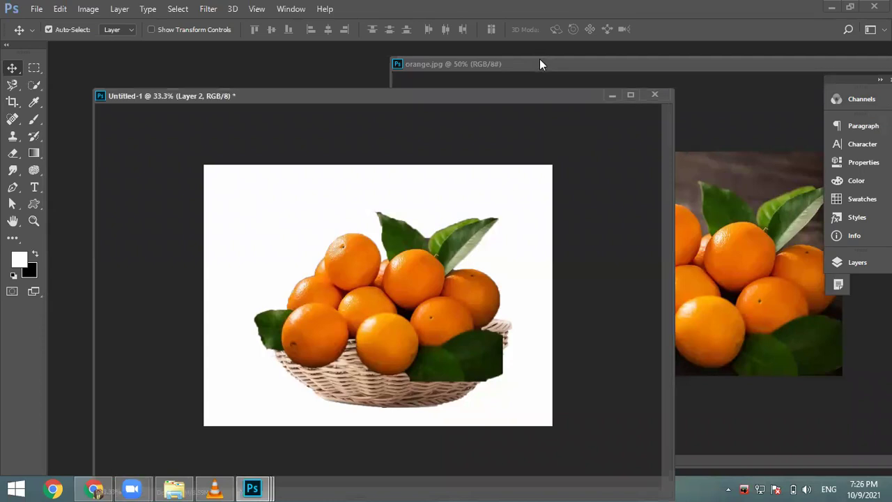
pyautogui.click(542, 64)
pyautogui.hotkey('ctrl', 'o')
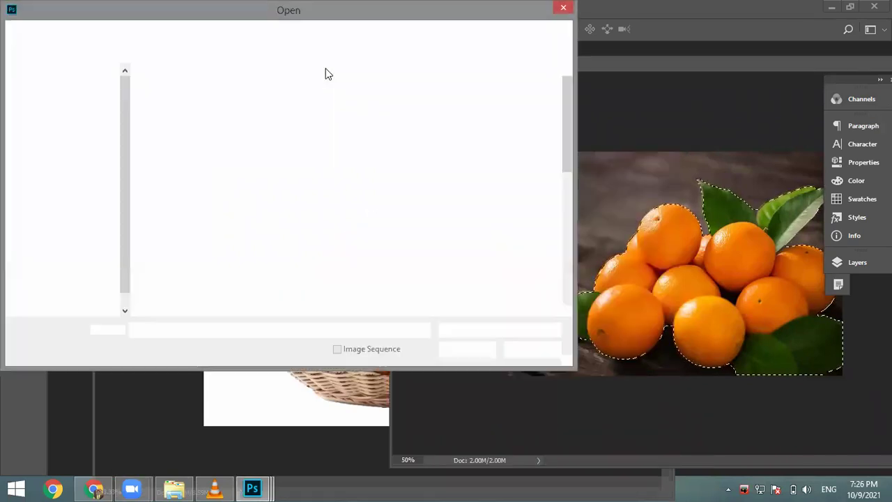
pyautogui.click(563, 7)
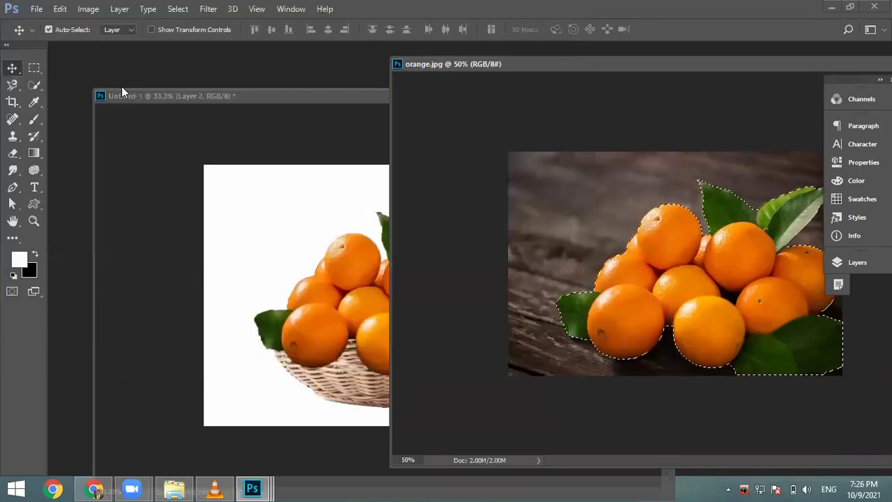
# Step: Rearrange the Untitled-1 and orange.jpg windows so that the Untitled-1 composition is in front with its whole canvas in view
pyautogui.moveTo(240, 96); pyautogui.dragTo(288, 59)
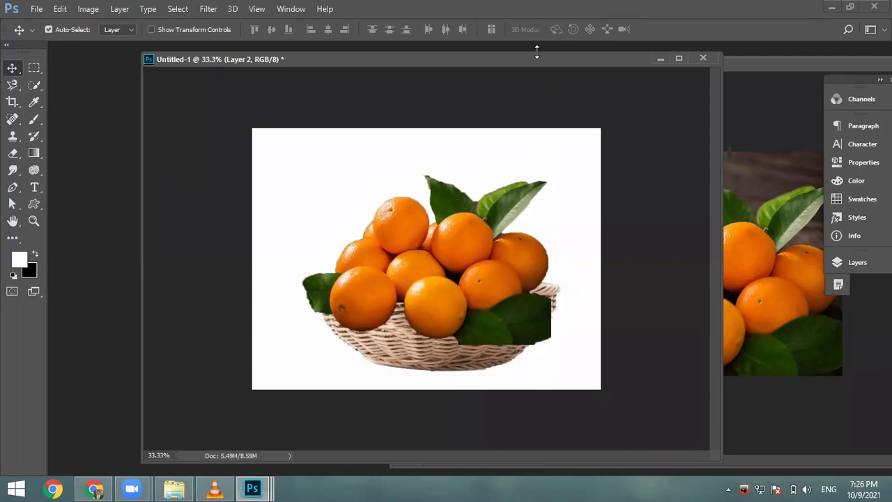
pyautogui.moveTo(536, 52); pyautogui.dragTo(437, 68)
pyautogui.moveTo(667, 53); pyautogui.dragTo(674, 78)
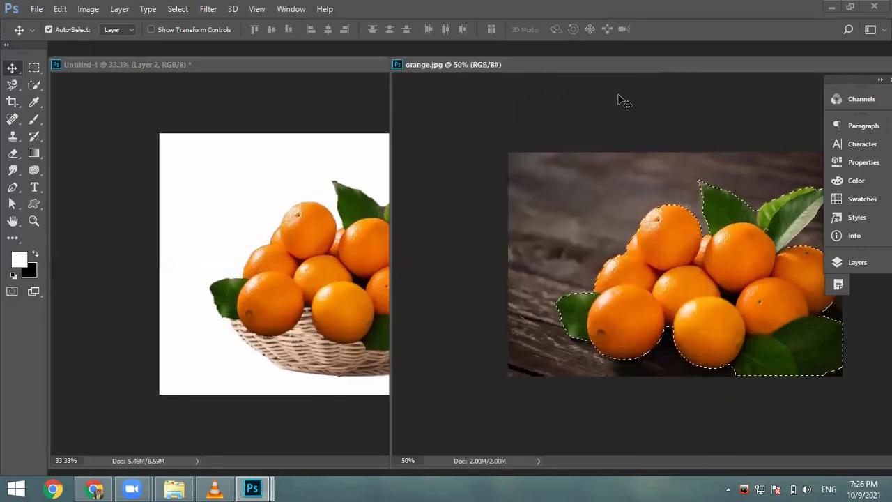
pyautogui.moveTo(593, 66); pyautogui.dragTo(448, 64)
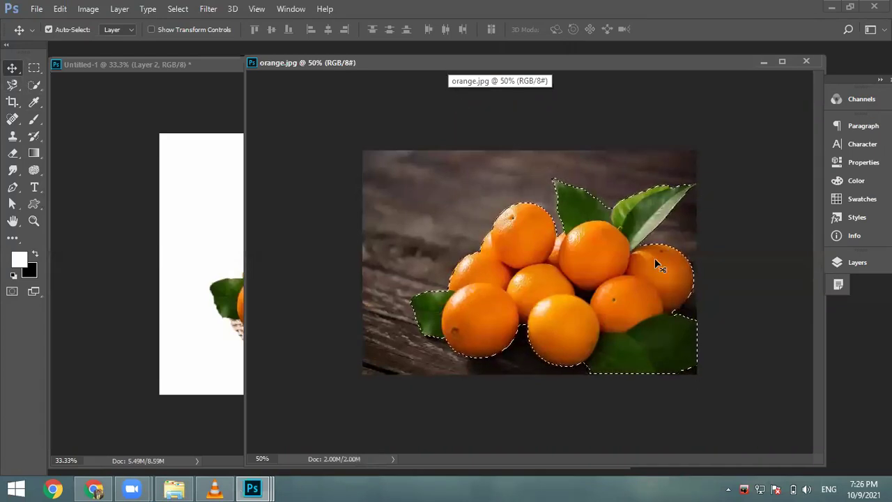
pyautogui.moveTo(326, 67); pyautogui.dragTo(499, 69)
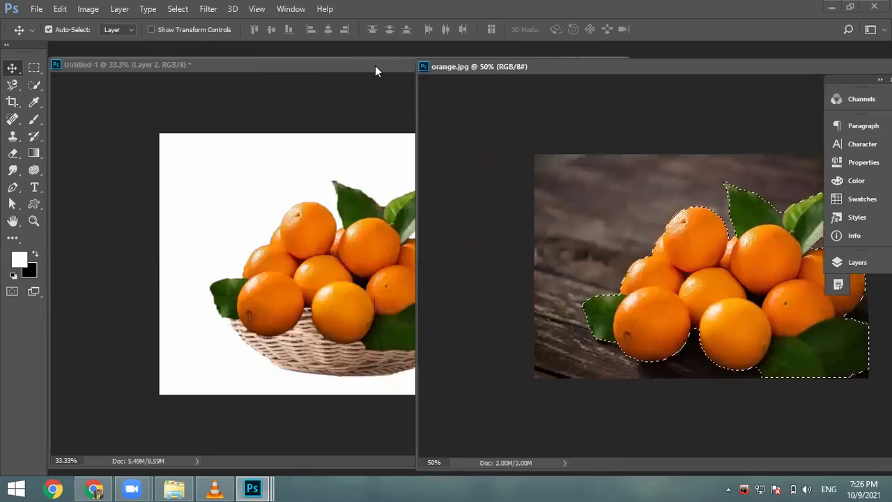
pyautogui.click(372, 67)
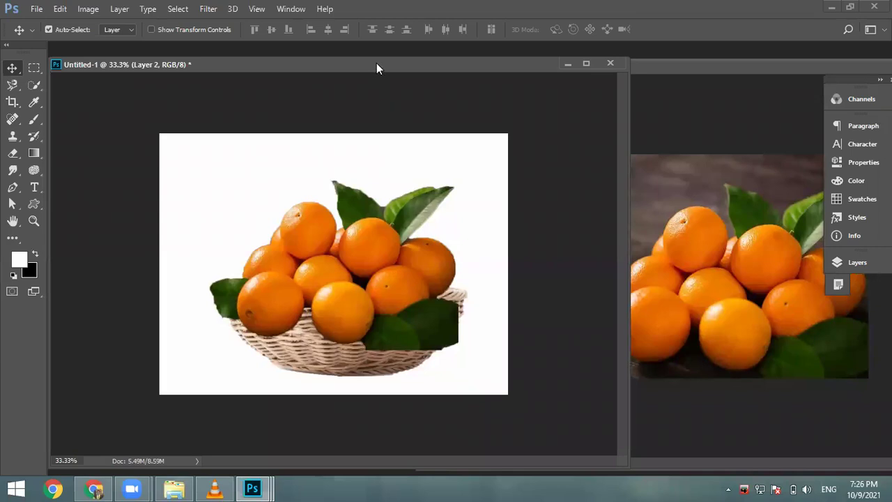
pyautogui.moveTo(376, 67); pyautogui.dragTo(382, 59)
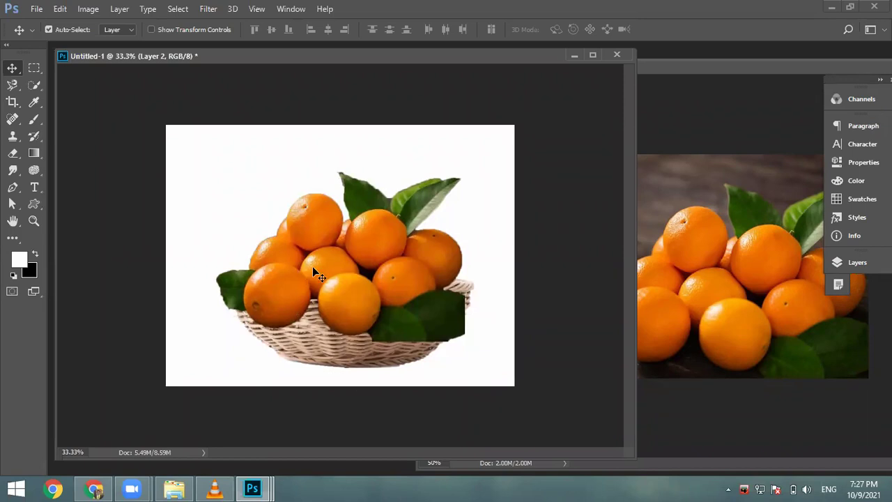
# Step: Show the Layers panel and place it beside the Untitled-1 canvas
pyautogui.click(292, 9)
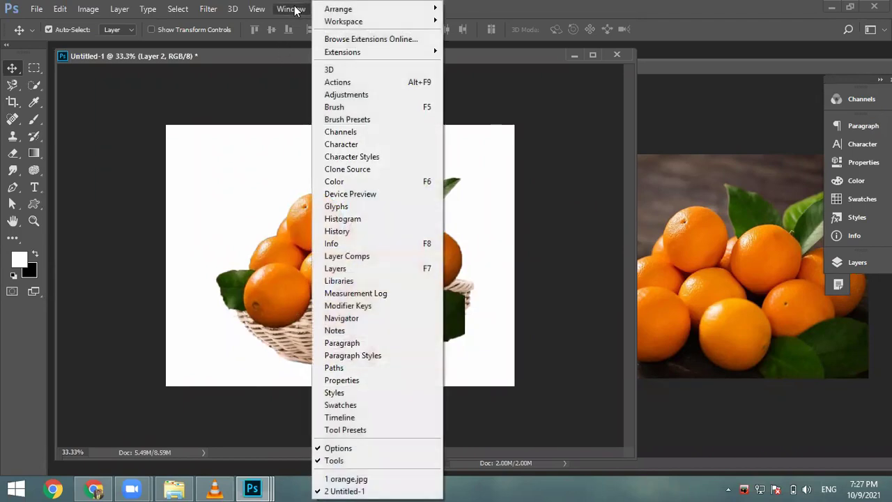
pyautogui.click(375, 268)
pyautogui.moveTo(727, 163); pyautogui.dragTo(655, 112)
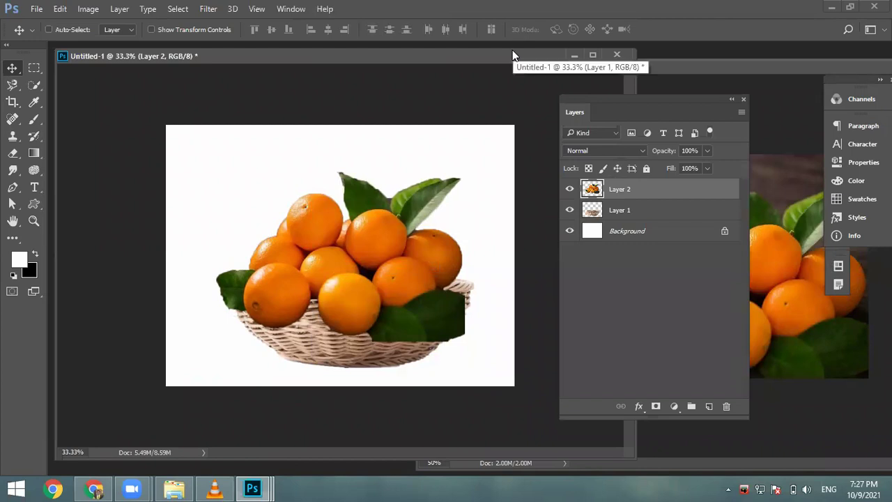
# Step: Lower the opacity of Layer 2, the oranges, to 54% so the basket shows through
pyautogui.hotkey('ctrl', '+')
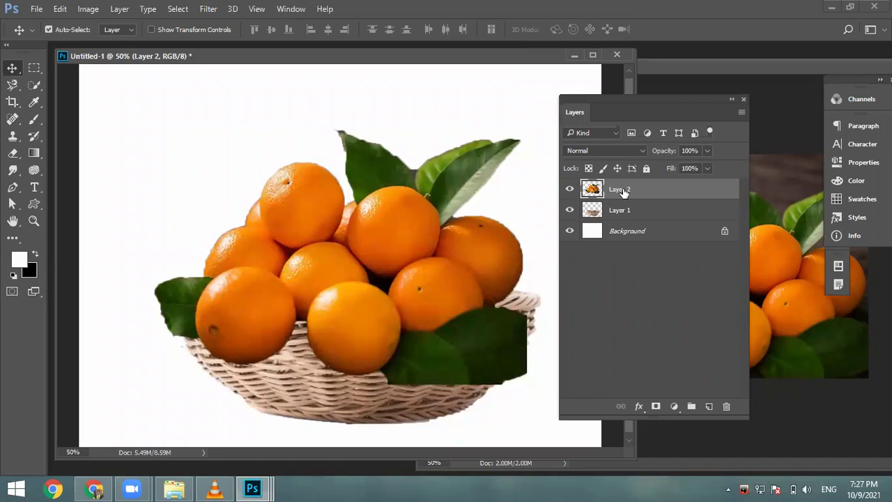
pyautogui.click(708, 151)
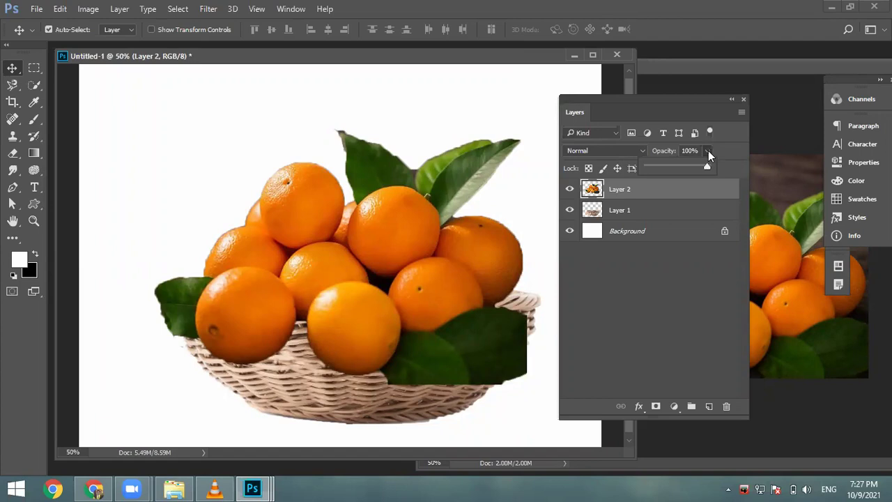
pyautogui.moveTo(693, 165); pyautogui.dragTo(682, 167)
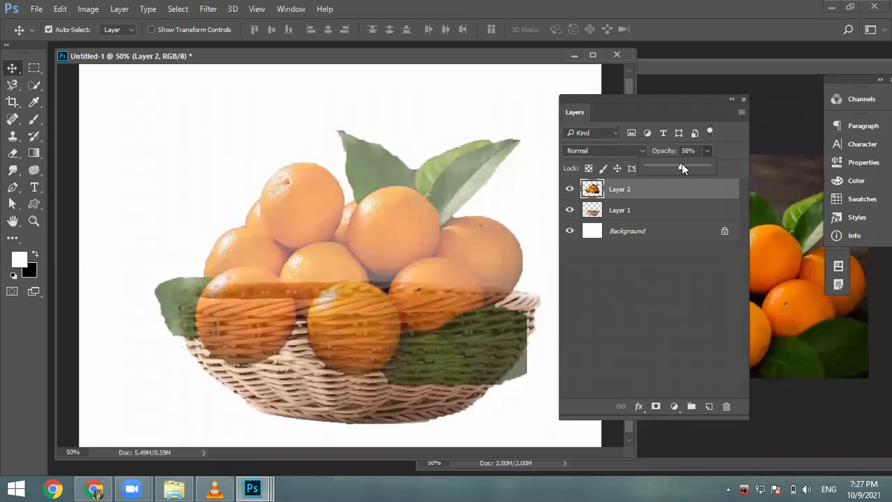
pyautogui.moveTo(680, 170); pyautogui.dragTo(684, 169)
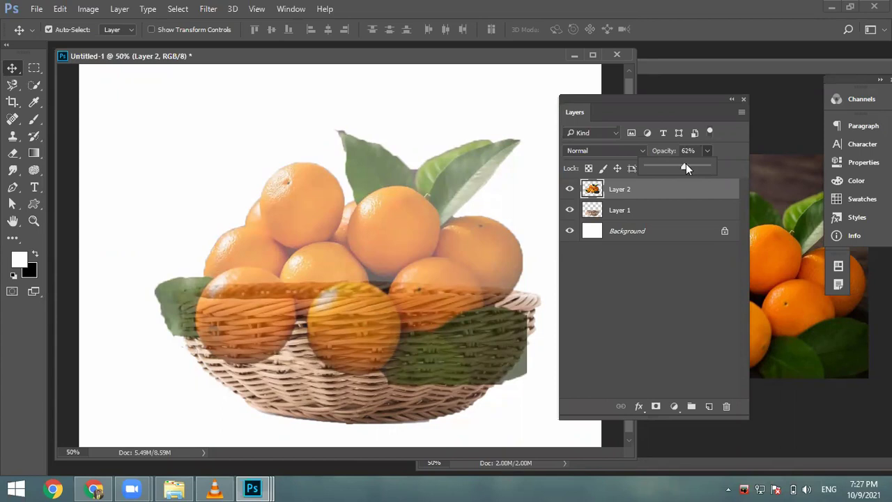
pyautogui.moveTo(683, 167); pyautogui.dragTo(679, 168)
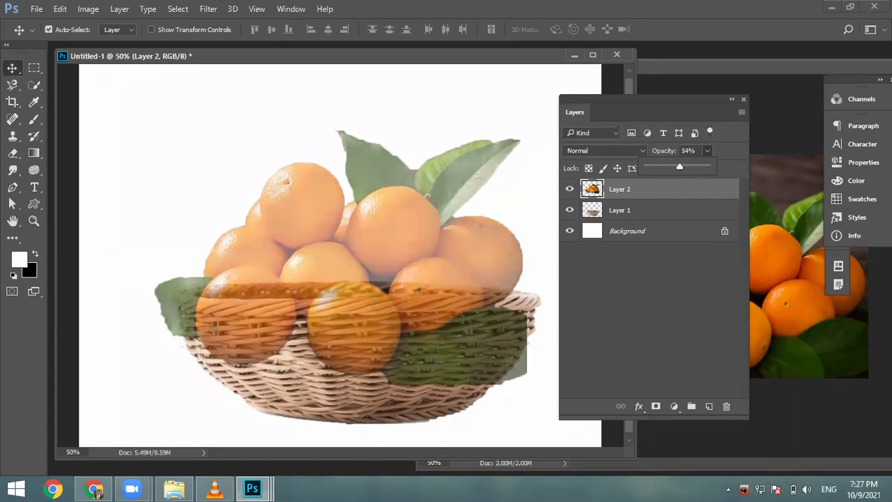
pyautogui.click(98, 490)
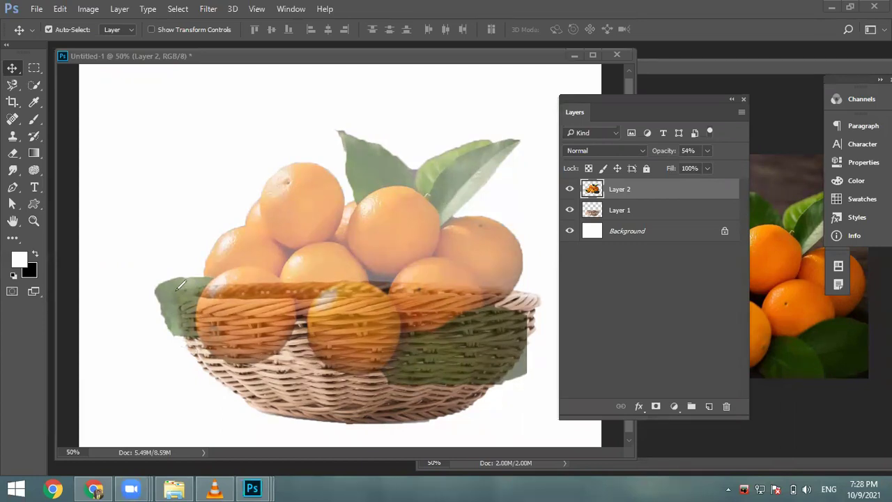
pyautogui.moveTo(176, 291)
pyautogui.mouseDown()
pyautogui.moveTo(512, 293)
pyautogui.moveTo(534, 306)
pyautogui.moveTo(545, 360)
pyautogui.moveTo(507, 414)
pyautogui.moveTo(236, 405)
pyautogui.moveTo(130, 365)
pyautogui.moveTo(132, 304)
pyautogui.moveTo(177, 300)
pyautogui.mouseUp()
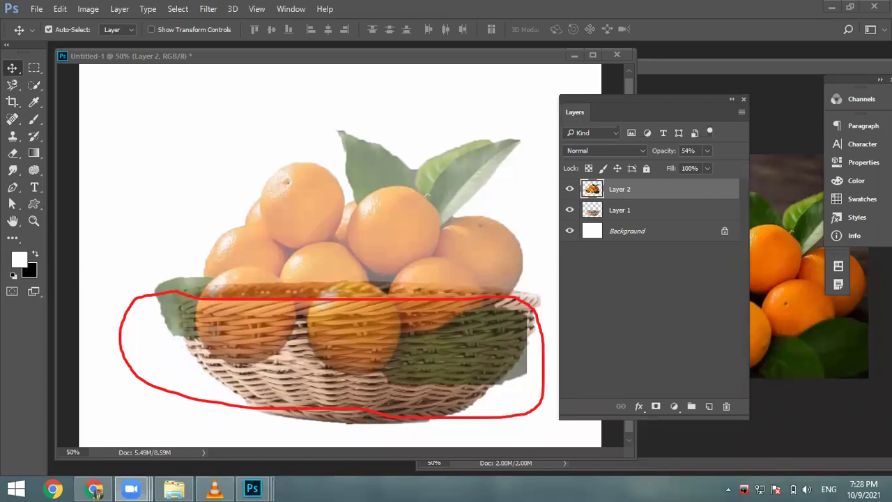
# Step: Activate the Eraser tool with a hard round brush at 150 px and 100% hardness
pyautogui.click(20, 154)
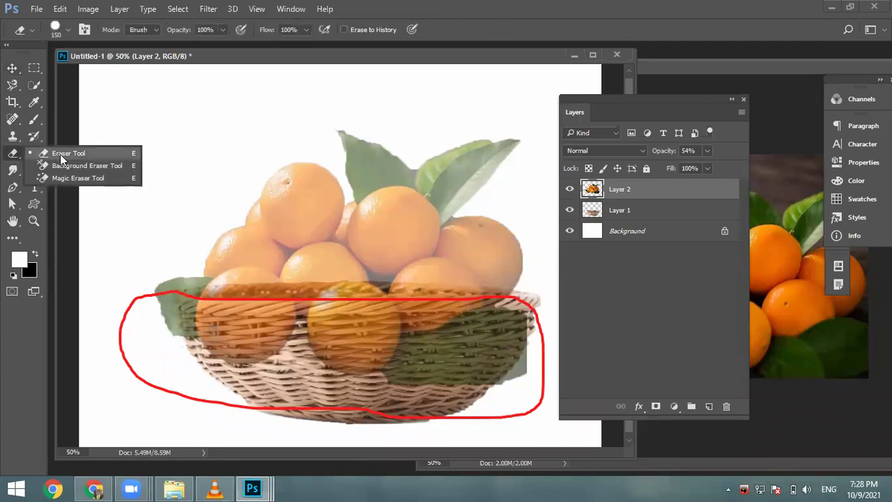
pyautogui.click(62, 157)
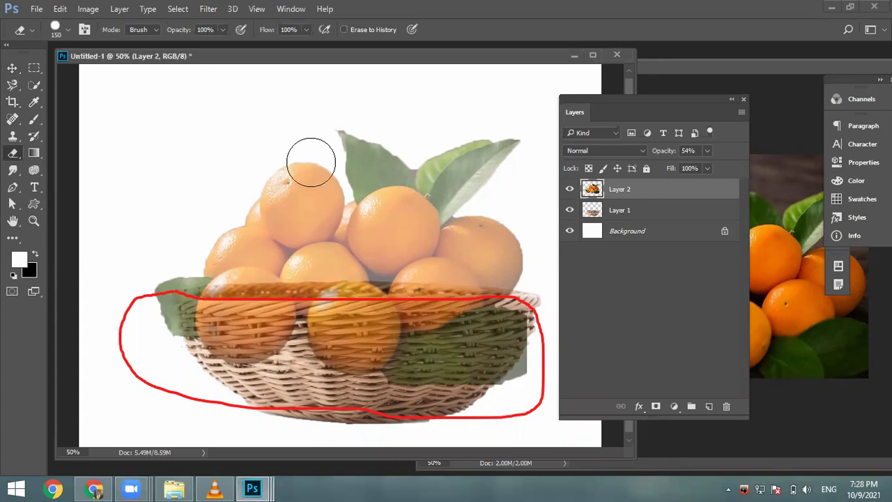
pyautogui.rightClick(311, 163)
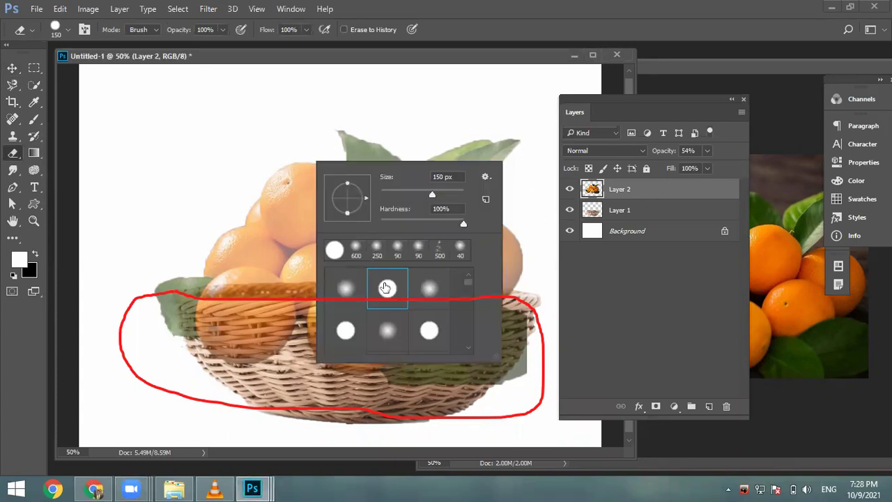
pyautogui.click(385, 287)
pyautogui.click(475, 222)
pyautogui.rightClick(298, 114)
pyautogui.moveTo(453, 232)
pyautogui.mouseDown()
pyautogui.moveTo(462, 294)
pyautogui.moveTo(468, 207)
pyautogui.mouseUp()
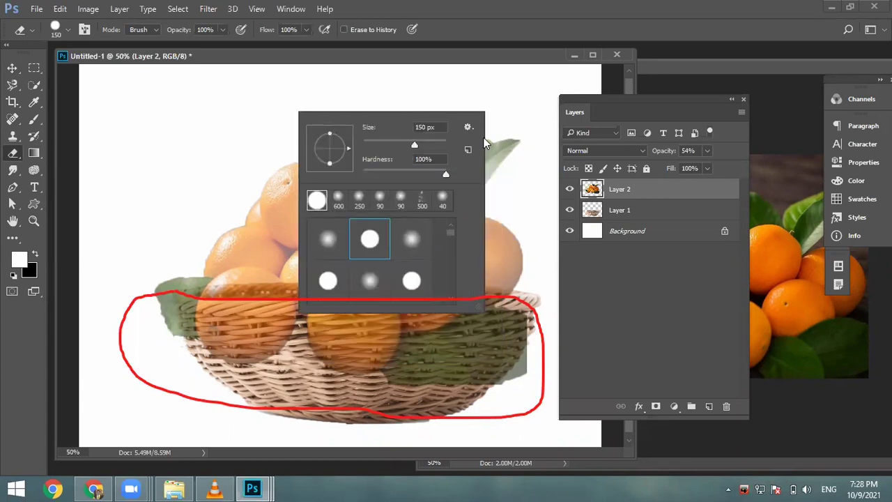
# Step: Reset the brush presets to the default brushes and select the hard round brush at 150 px
pyautogui.click(468, 129)
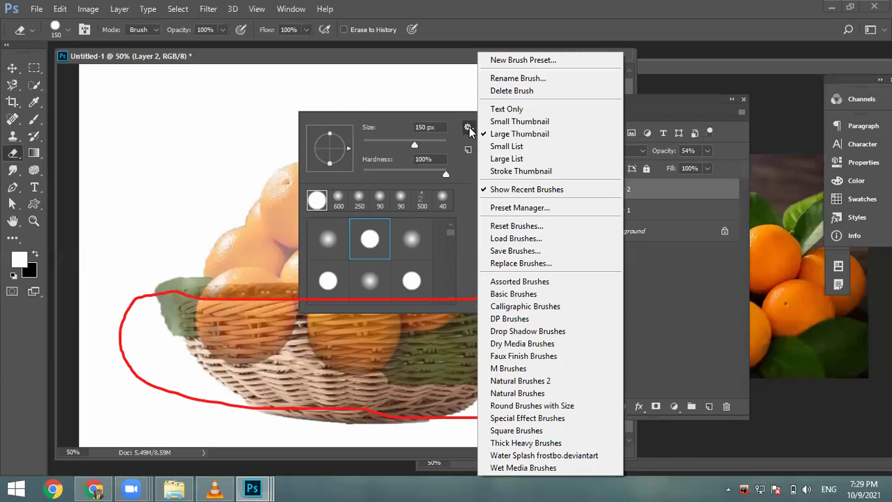
pyautogui.click(469, 126)
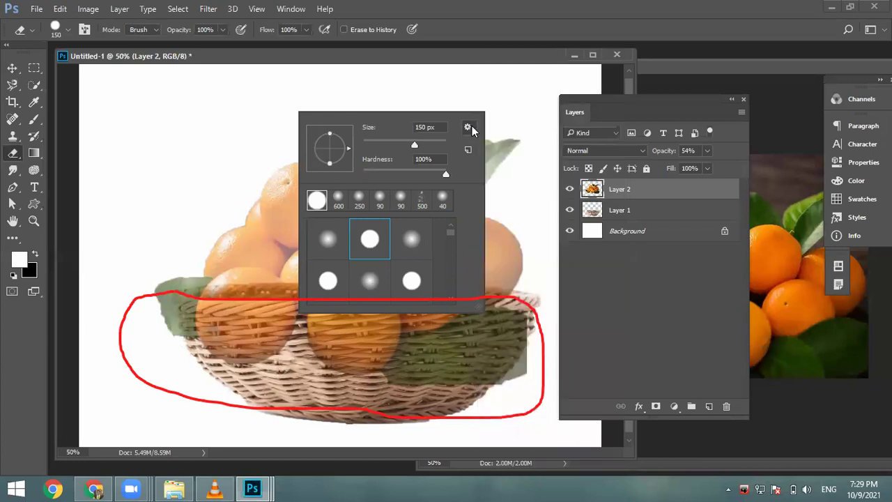
pyautogui.click(67, 32)
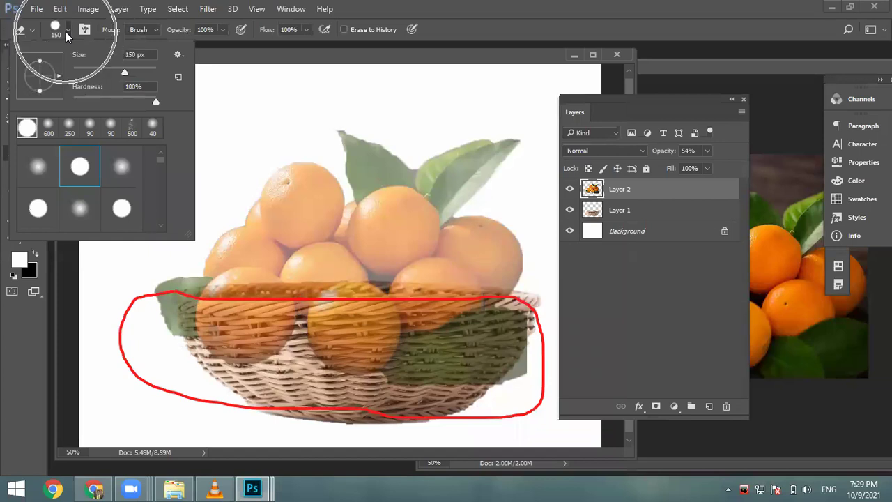
pyautogui.click(178, 54)
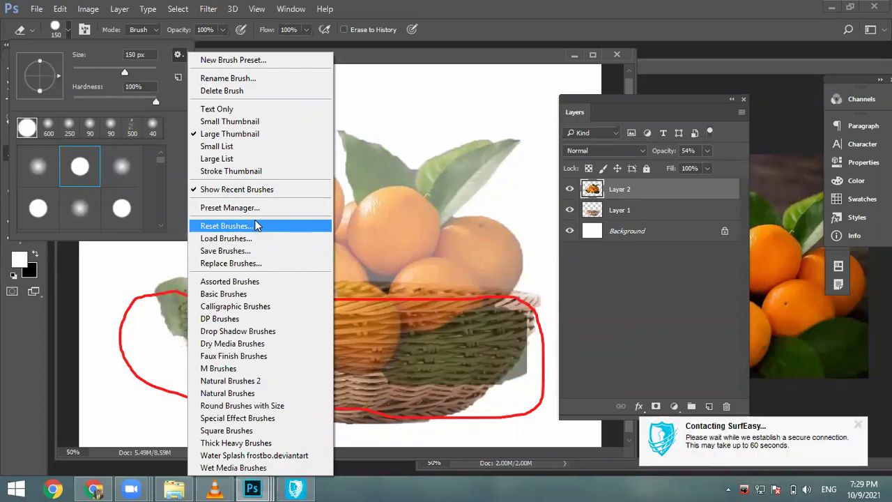
pyautogui.click(255, 226)
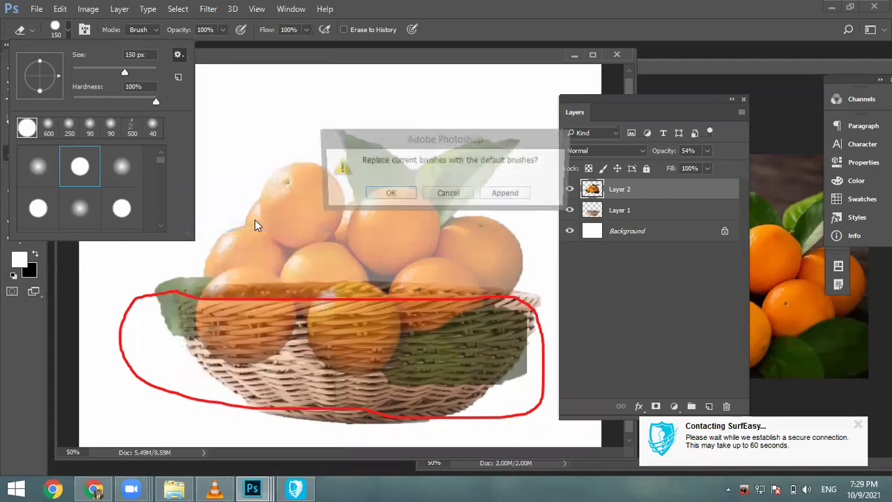
pyautogui.click(379, 195)
pyautogui.click(88, 170)
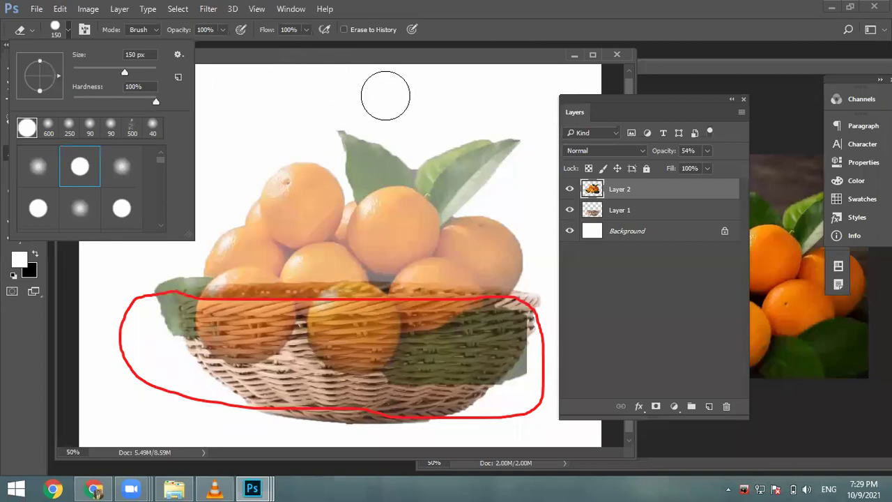
# Step: Erase the lower parts of the oranges and leaves on Layer 2 that cover the front of the basket
pyautogui.click(454, 352)
pyautogui.click(454, 352)
pyautogui.moveTo(508, 364)
pyautogui.mouseDown()
pyautogui.moveTo(414, 356)
pyautogui.moveTo(529, 339)
pyautogui.moveTo(382, 359)
pyautogui.moveTo(280, 357)
pyautogui.moveTo(458, 365)
pyautogui.moveTo(180, 352)
pyautogui.moveTo(159, 348)
pyautogui.mouseUp()
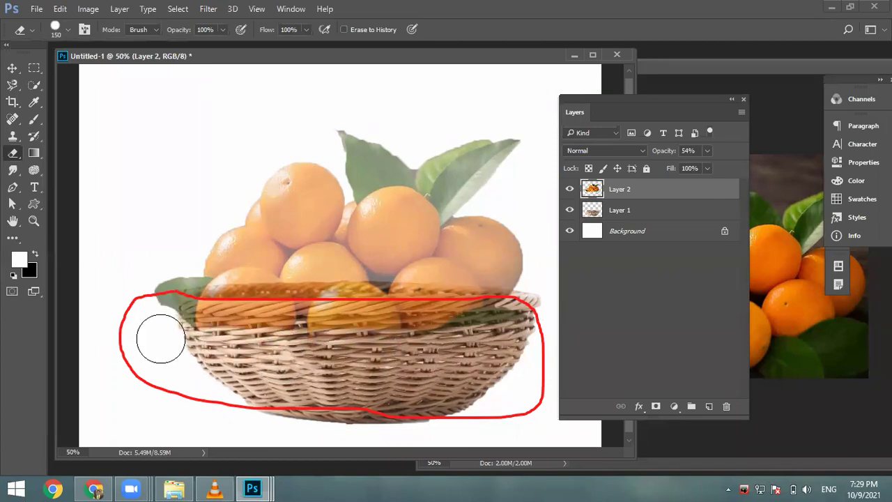
# Step: Move the remaining oranges on Layer 2 a little down into the basket and fine-tune their vertical position in small increments
pyautogui.click(12, 67)
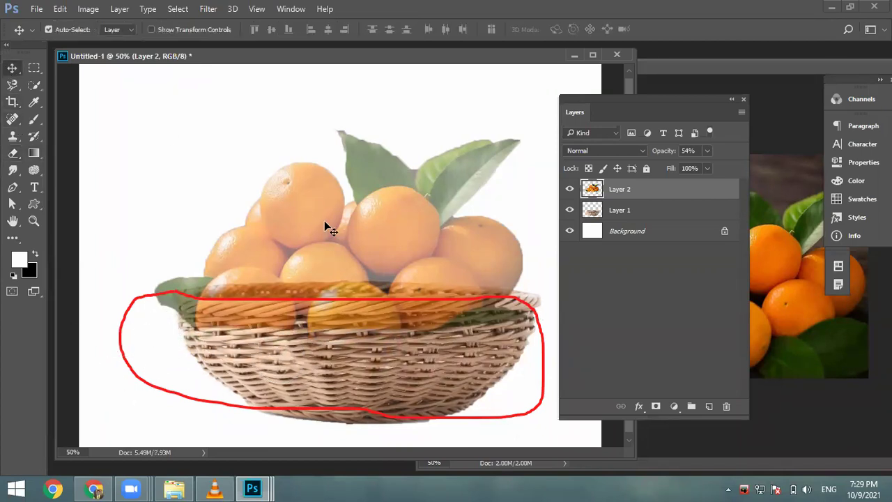
pyautogui.moveTo(319, 241)
pyautogui.mouseDown()
pyautogui.moveTo(311, 240)
pyautogui.moveTo(311, 258)
pyautogui.moveTo(313, 248)
pyautogui.mouseUp()
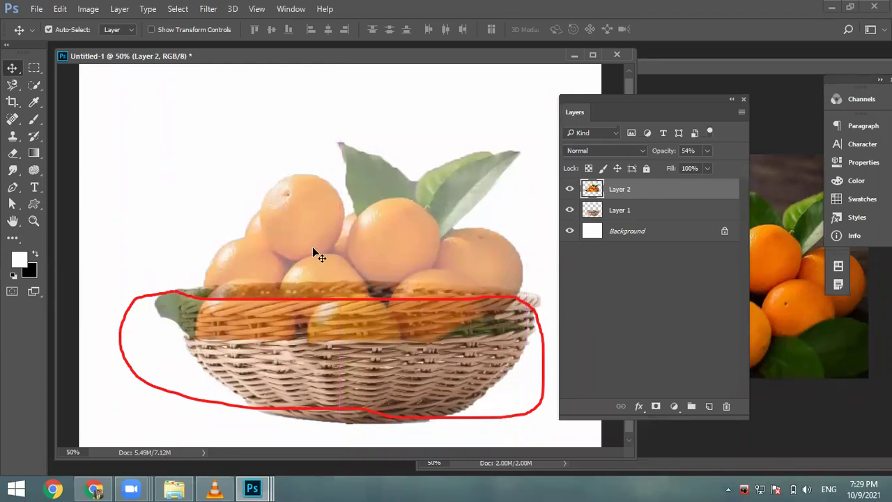
pyautogui.press('Down')
pyautogui.press('Down')
pyautogui.press('Down')
pyautogui.press('Down')
pyautogui.press('Down')
pyautogui.press('Down')
pyautogui.press('Down')
pyautogui.press('Down')
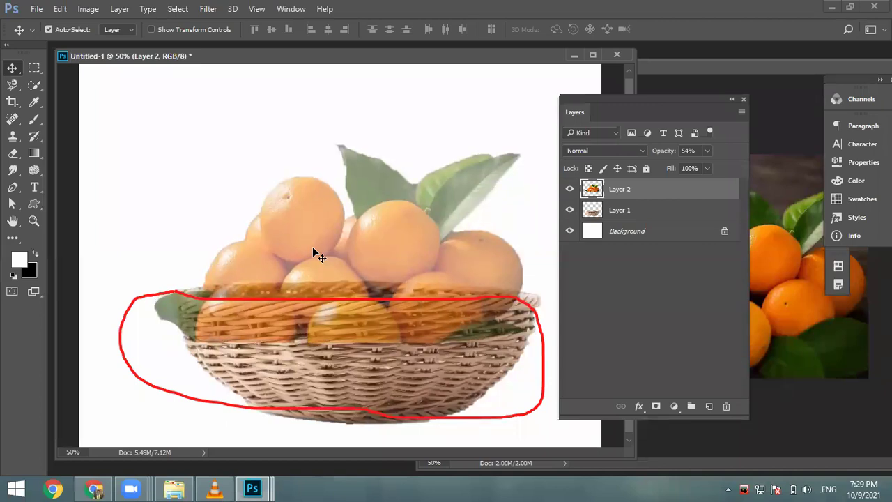
pyautogui.press('Up')
pyautogui.press('Up')
pyautogui.press('Up')
pyautogui.press('Up')
pyautogui.press('Up')
pyautogui.press('Up')
pyautogui.press('Up')
pyautogui.press('Up')
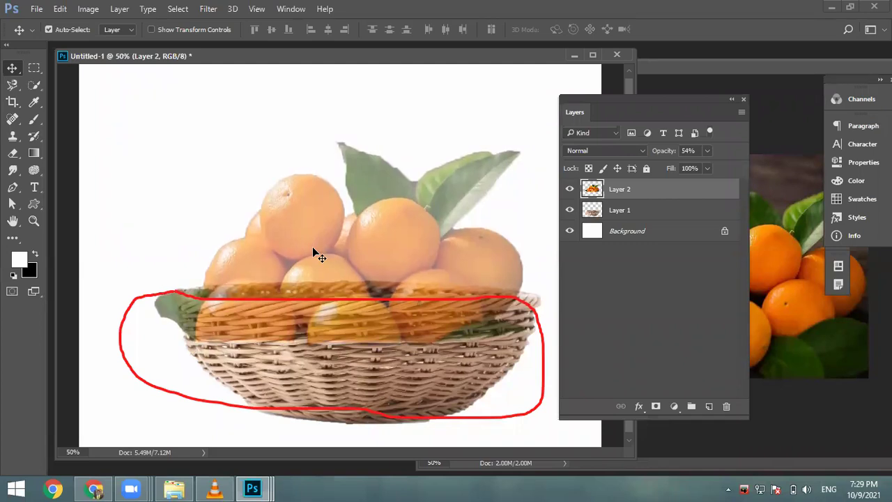
# Step: Erase the lower oranges and leaves on Layer 2 that cover the basket's front below the rim, using the 150 px eraser
pyautogui.click(12, 152)
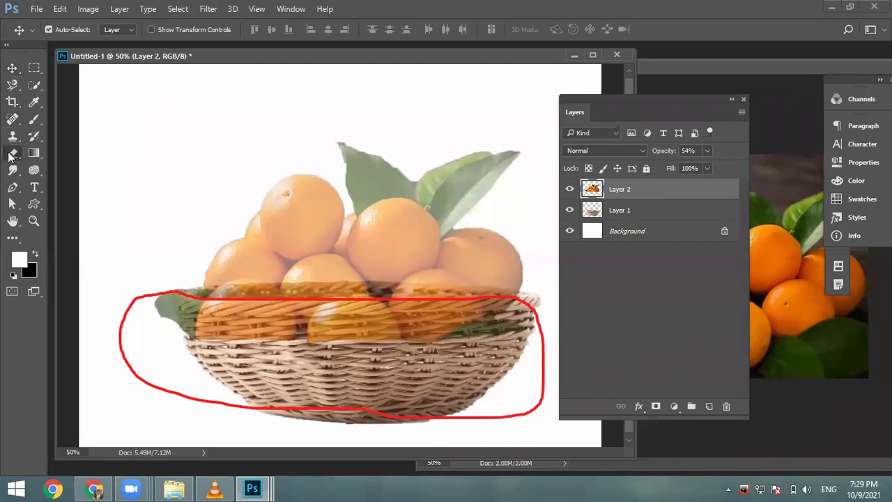
pyautogui.moveTo(258, 355)
pyautogui.mouseDown()
pyautogui.moveTo(171, 329)
pyautogui.moveTo(198, 335)
pyautogui.mouseUp()
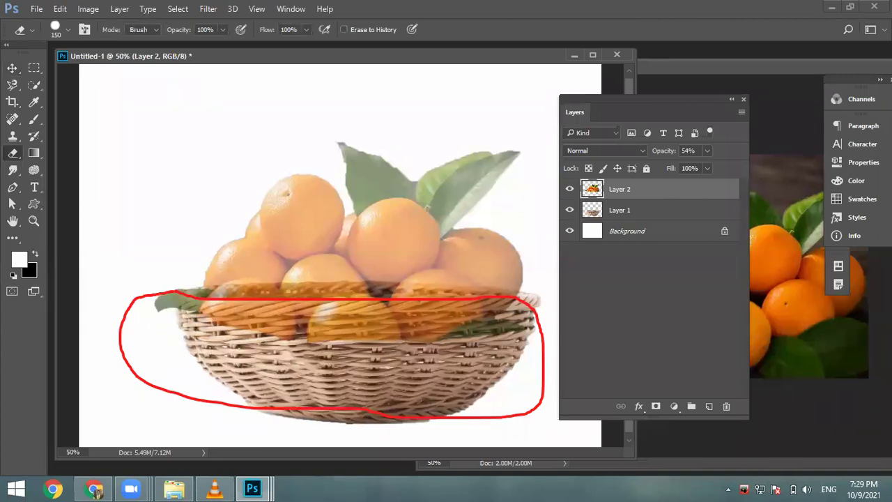
pyautogui.press('Escape')
pyautogui.moveTo(255, 338)
pyautogui.mouseDown()
pyautogui.moveTo(221, 329)
pyautogui.moveTo(292, 340)
pyautogui.moveTo(558, 333)
pyautogui.moveTo(500, 341)
pyautogui.moveTo(373, 329)
pyautogui.moveTo(211, 333)
pyautogui.mouseUp()
# Step: Reduce the eraser to 70 px and erase the parts of the fruit and leaf on Layer 2 that overlap the basket's front rim
pyautogui.press('[')
pyautogui.press('[')
pyautogui.press('[')
pyautogui.press('[')
pyautogui.press('[')
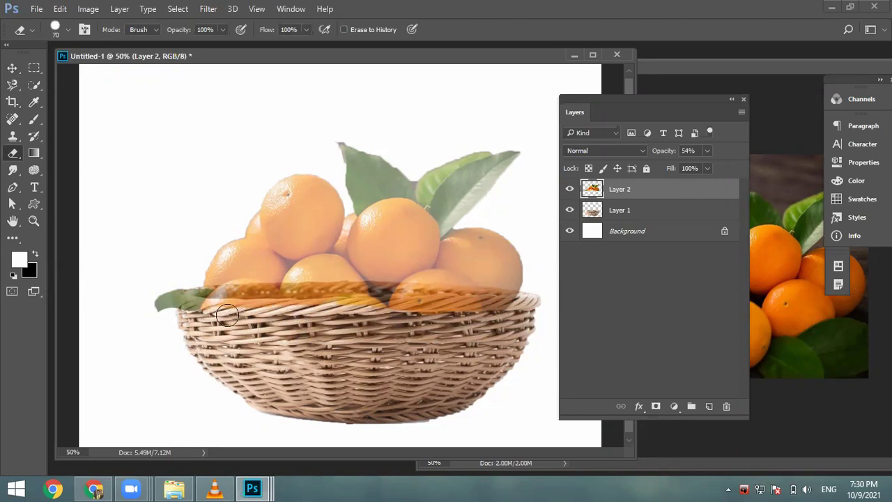
pyautogui.scroll(2, 227, 315)
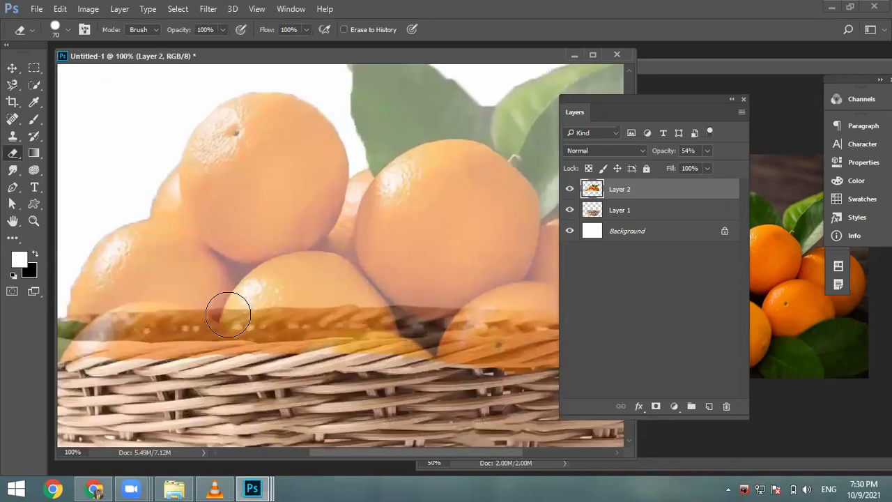
pyautogui.scroll(-3, 233, 341)
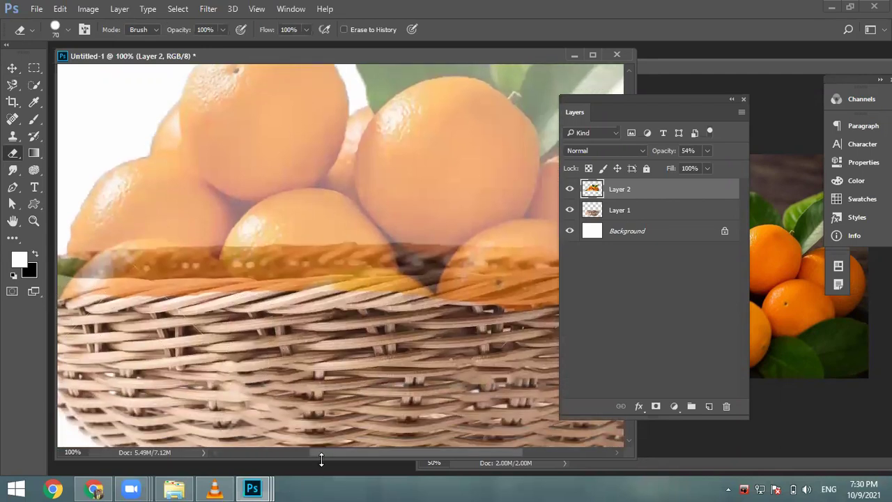
pyautogui.moveTo(315, 452); pyautogui.dragTo(251, 452)
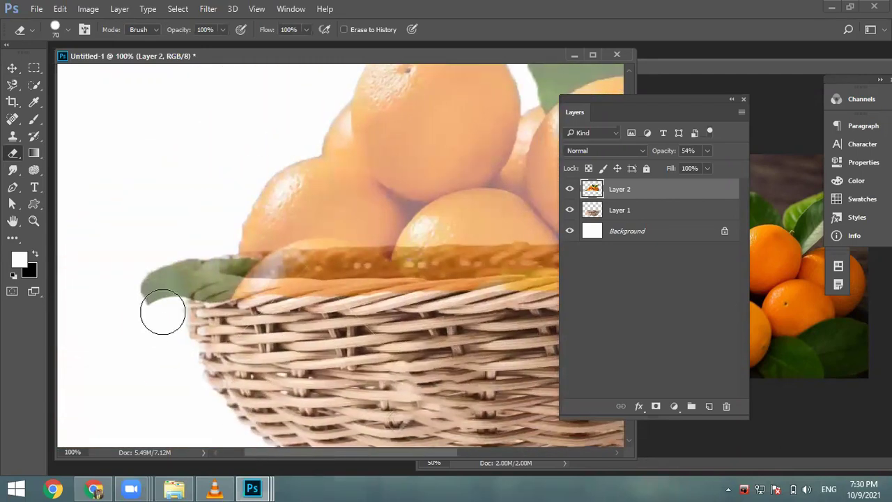
pyautogui.moveTo(165, 284)
pyautogui.mouseDown()
pyautogui.moveTo(222, 296)
pyautogui.moveTo(248, 317)
pyautogui.moveTo(213, 319)
pyautogui.moveTo(197, 309)
pyautogui.moveTo(240, 306)
pyautogui.moveTo(235, 298)
pyautogui.moveTo(335, 300)
pyautogui.moveTo(319, 296)
pyautogui.moveTo(339, 312)
pyautogui.moveTo(346, 301)
pyautogui.moveTo(299, 294)
pyautogui.moveTo(425, 303)
pyautogui.moveTo(392, 315)
pyautogui.moveTo(175, 319)
pyautogui.moveTo(183, 327)
pyautogui.mouseUp()
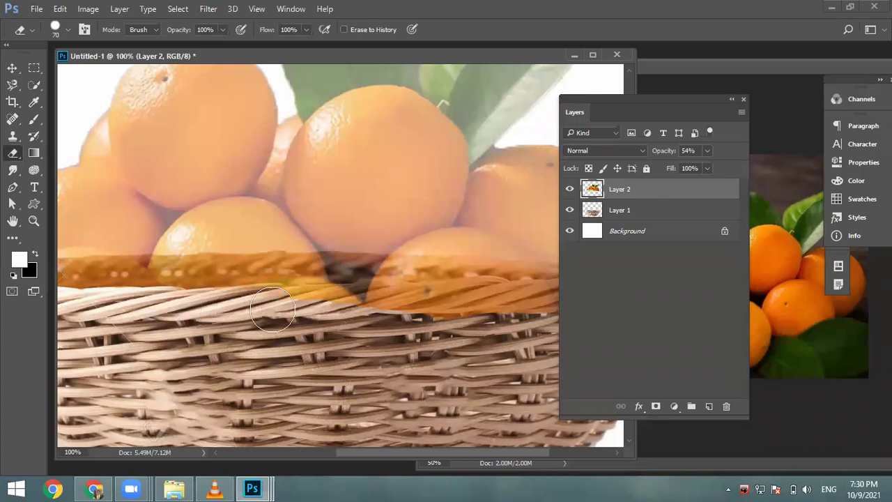
pyautogui.moveTo(276, 308)
pyautogui.mouseDown()
pyautogui.moveTo(367, 305)
pyautogui.moveTo(339, 308)
pyautogui.mouseUp()
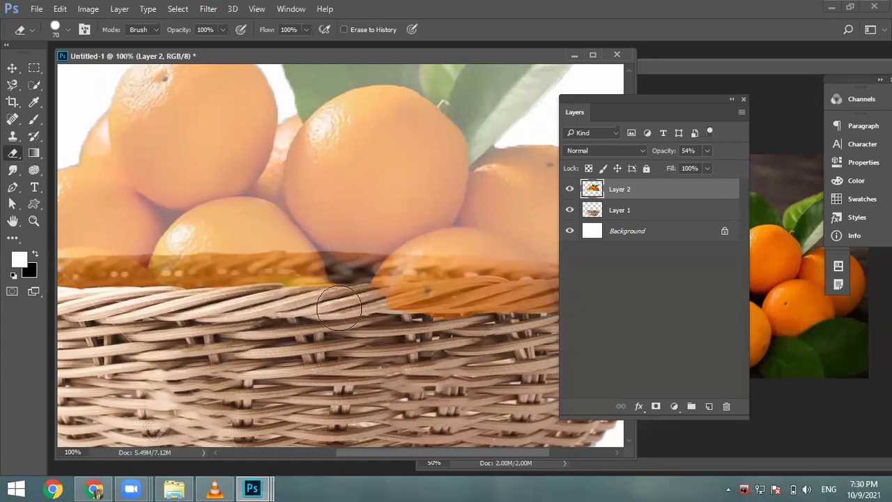
pyautogui.moveTo(285, 305)
pyautogui.mouseDown()
pyautogui.moveTo(335, 316)
pyautogui.moveTo(401, 304)
pyautogui.moveTo(428, 326)
pyautogui.moveTo(258, 339)
pyautogui.moveTo(253, 317)
pyautogui.moveTo(288, 314)
pyautogui.moveTo(241, 322)
pyautogui.moveTo(325, 311)
pyautogui.moveTo(312, 310)
pyautogui.moveTo(511, 320)
pyautogui.moveTo(436, 338)
pyautogui.mouseUp()
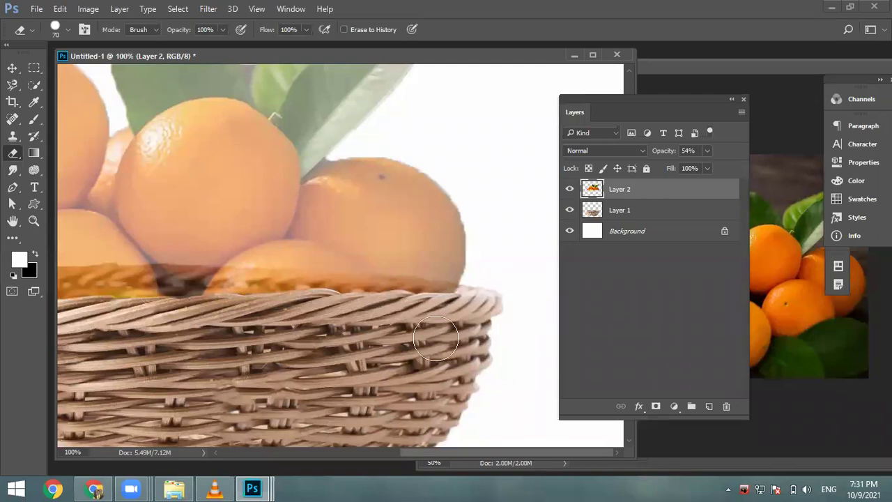
# Step: Examine the whole composition and the cleaned edge where the oranges meet the basket rim
pyautogui.hotkey('ctrl', '-')
pyautogui.hotkey('ctrl', '-')
pyautogui.hotkey('ctrl', '-')
pyautogui.hotkey('ctrl', '-')
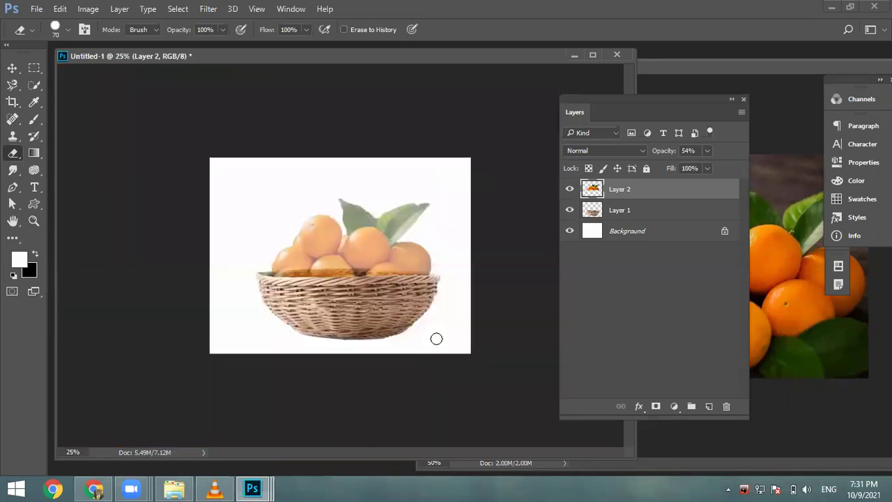
pyautogui.hotkey('ctrl', '+')
pyautogui.hotkey('ctrl', '+')
pyautogui.hotkey('ctrl', '+')
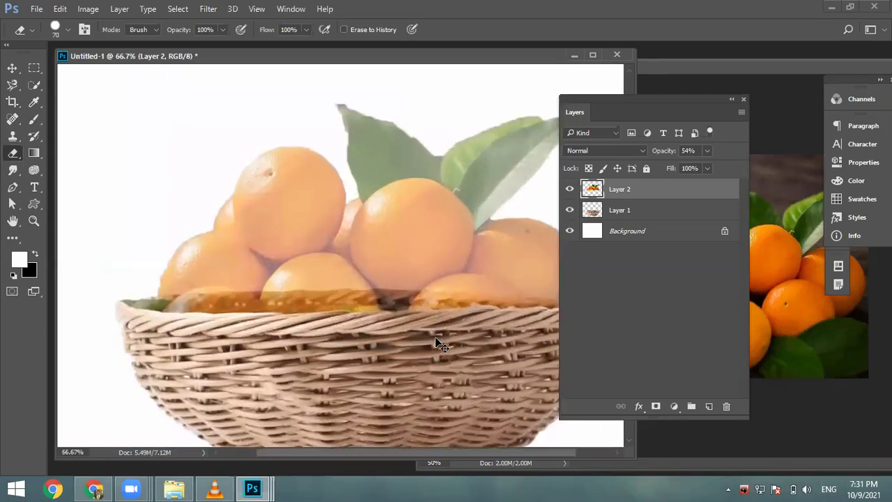
pyautogui.hotkey('ctrl', '-')
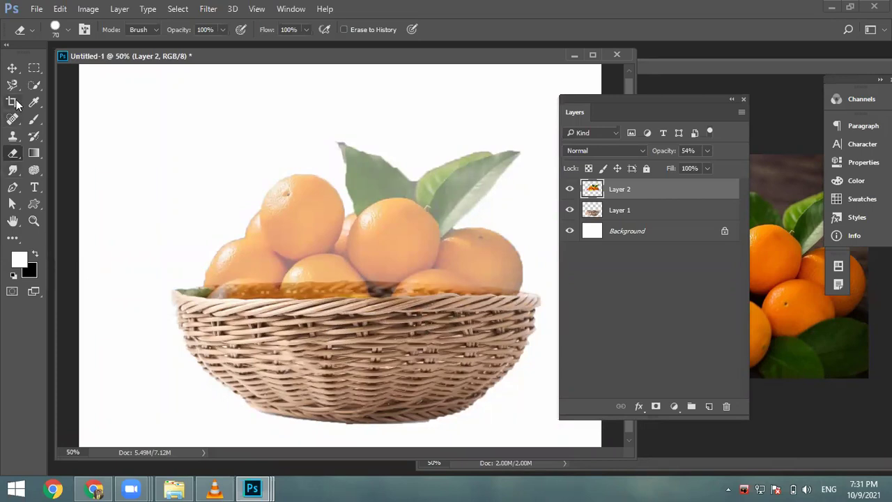
# Step: Move the oranges on Layer 2 slightly down into the basket and undo the move
pyautogui.click(11, 67)
pyautogui.moveTo(363, 246)
pyautogui.mouseDown()
pyautogui.moveTo(359, 204)
pyautogui.moveTo(374, 257)
pyautogui.mouseUp()
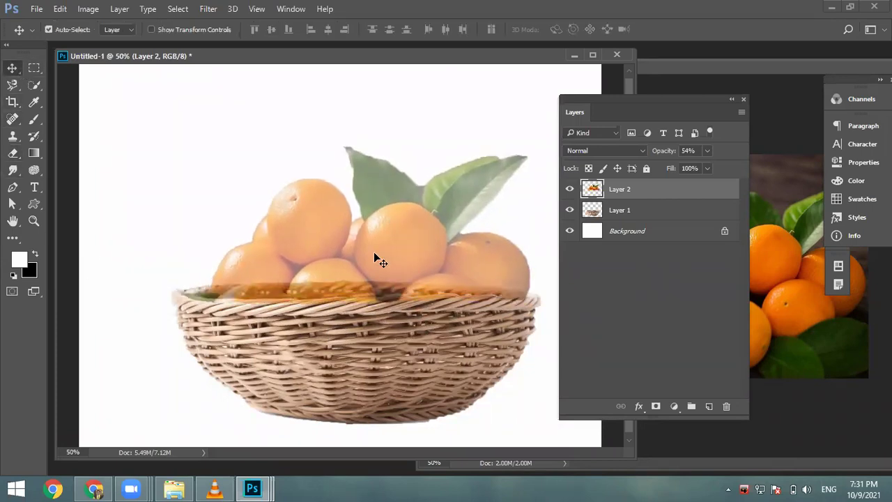
pyautogui.press('ctrl')
pyautogui.hotkey('ctrl', 'z')
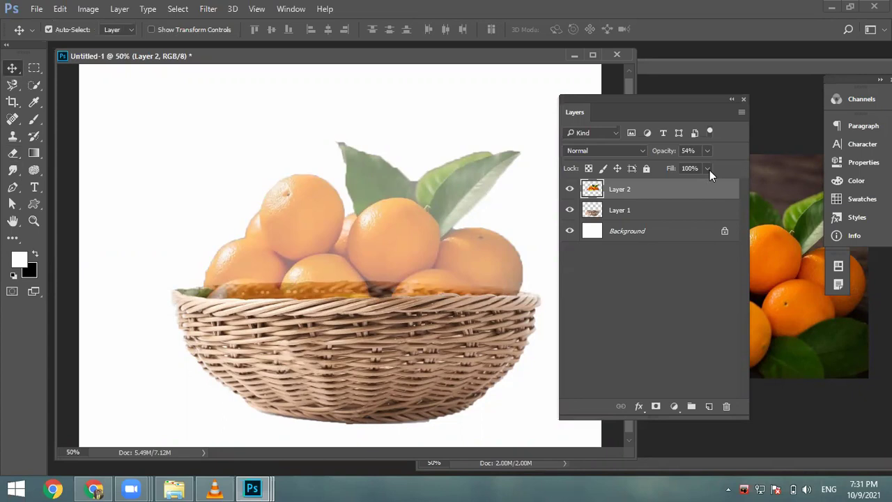
# Step: Set Layer 2's opacity to 100% and clean up the tip of the tall leaf with a 20 px eraser
pyautogui.click(706, 150)
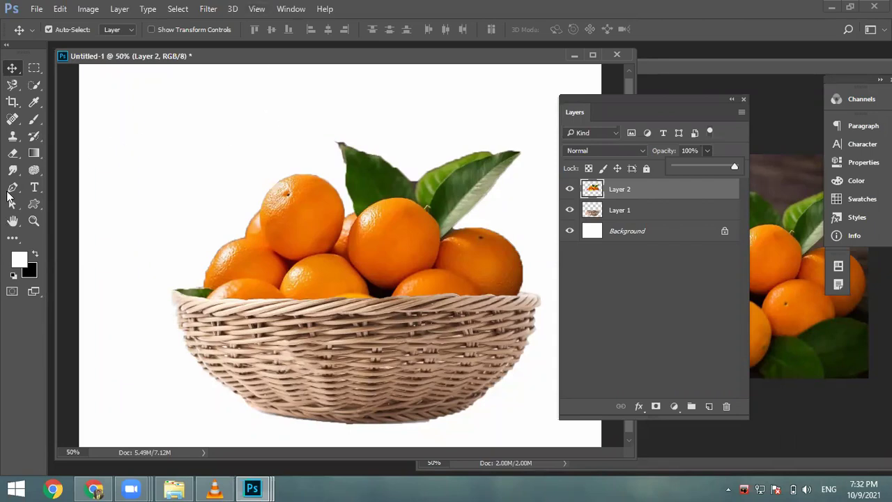
pyautogui.click(11, 155)
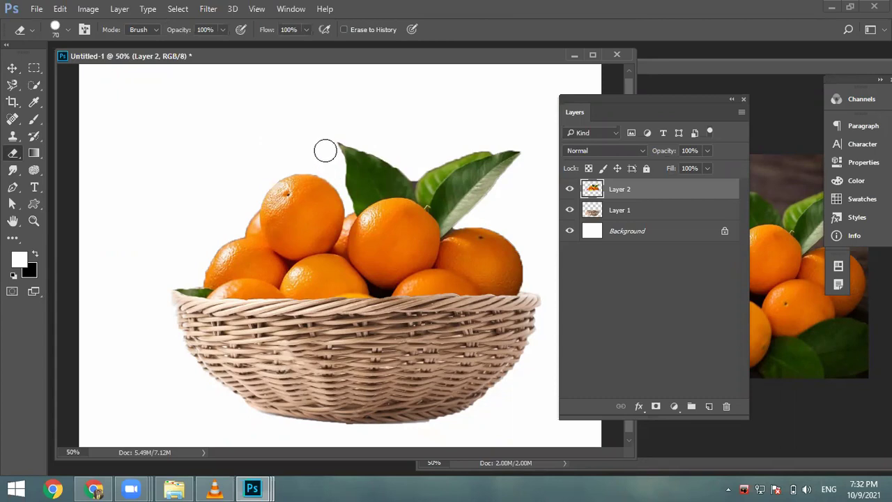
pyautogui.press('[')
pyautogui.press('[')
pyautogui.press('[')
pyautogui.press('[')
pyautogui.press('[')
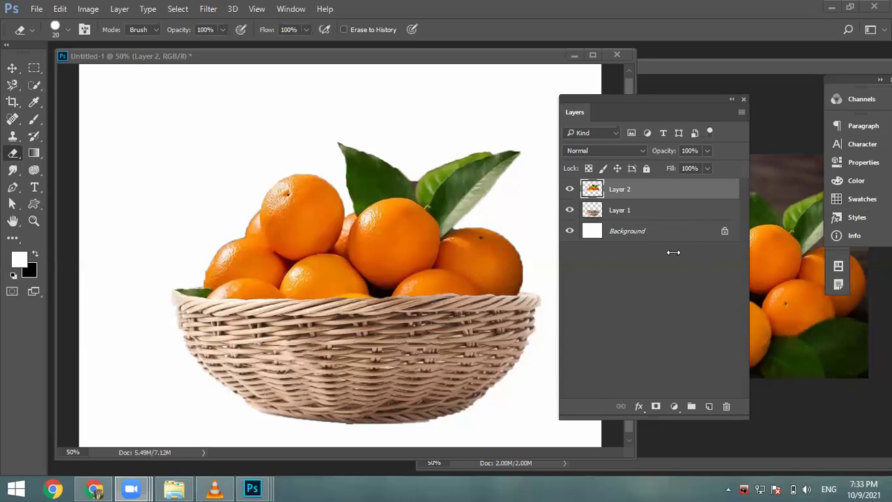
# Step: Move the oranges on Layer 2 a little above the basket rim and undo the move
pyautogui.click(12, 154)
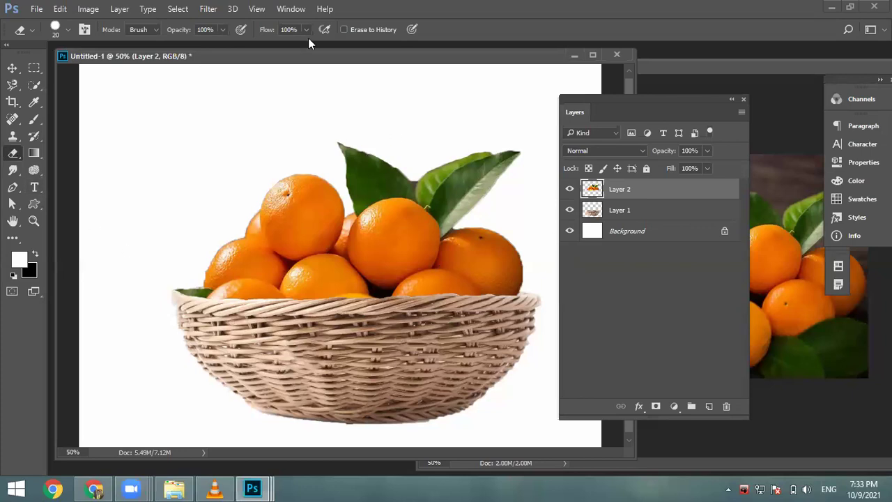
pyautogui.click(11, 68)
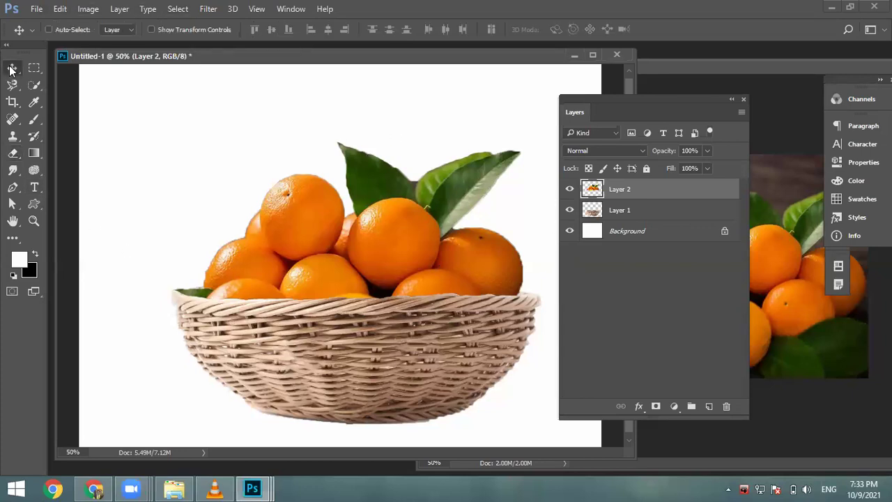
pyautogui.keyDown('ctrl'); pyautogui.click(162, 120); pyautogui.keyUp('ctrl')
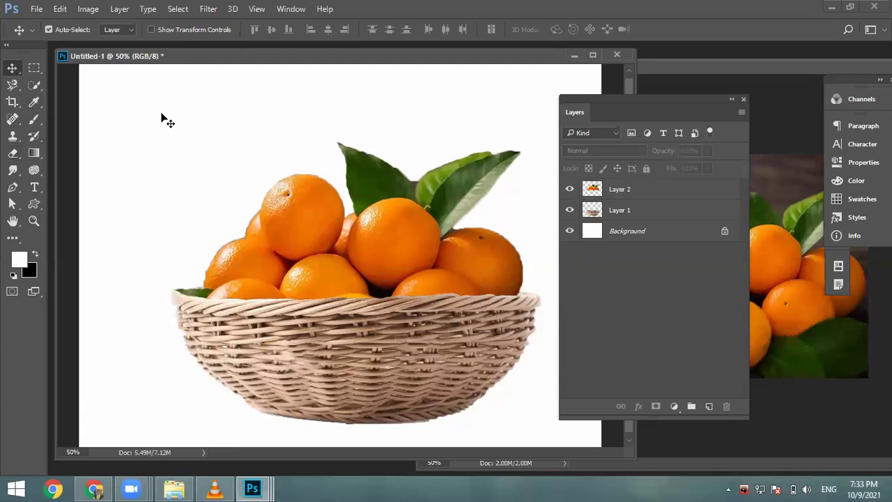
pyautogui.press('ctrl')
pyautogui.moveTo(286, 210); pyautogui.dragTo(288, 198)
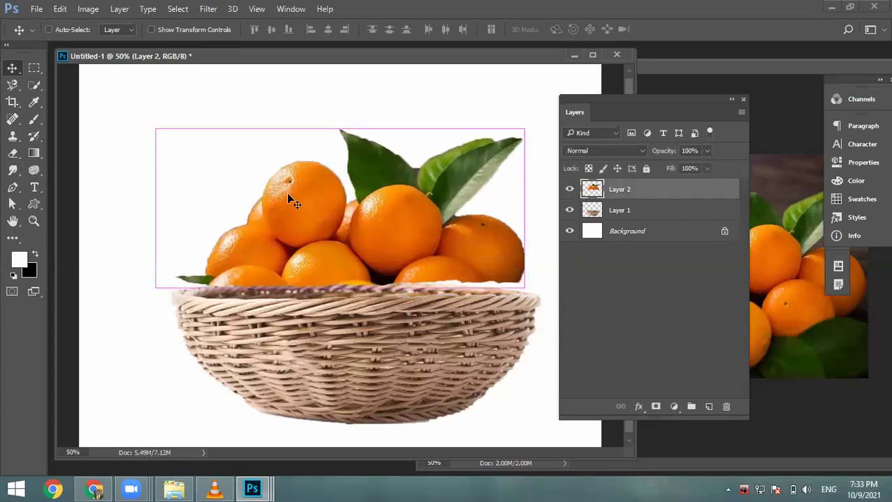
pyautogui.hotkey('ctrl', 'z')
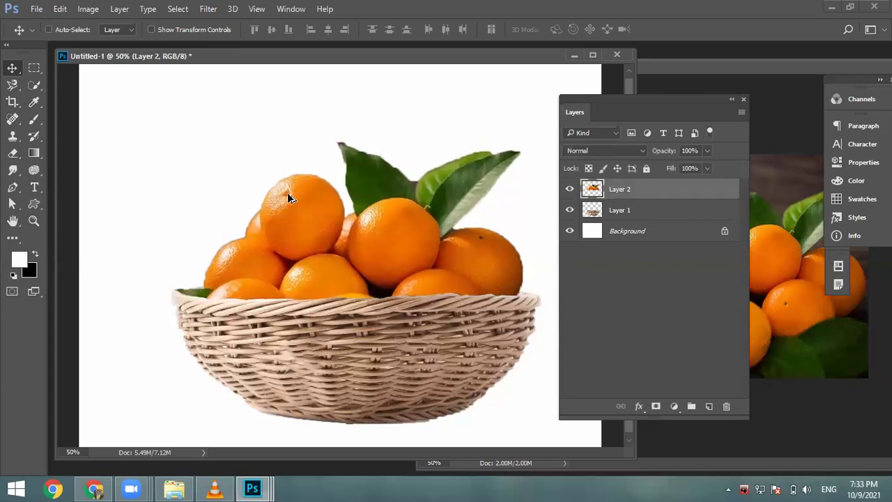
# Step: Revert Layer 2 to 54% opacity and bring back the erased fruit and leaf parts overlapping the basket rim
pyautogui.press('5')
pyautogui.press('4')
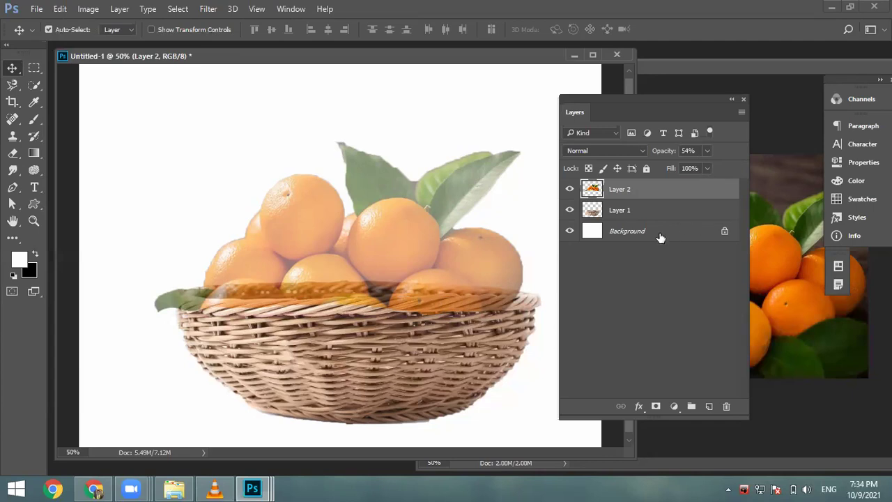
pyautogui.click(704, 153)
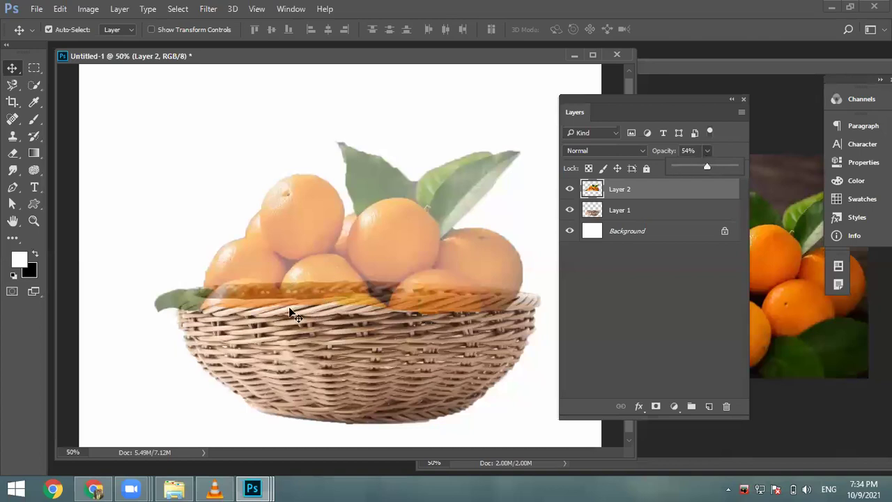
pyautogui.click(706, 149)
# Step: Activate the Eraser tool and set its hard round brush to 90 px for work along the basket rim
pyautogui.click(13, 153)
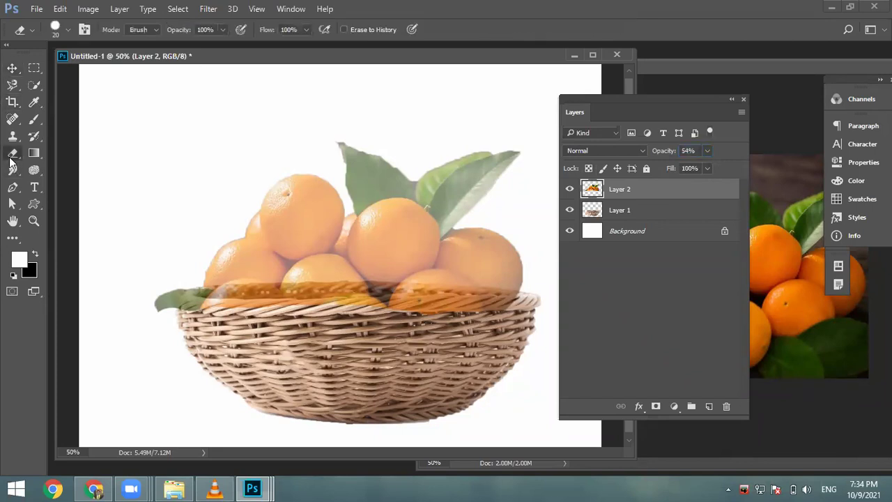
pyautogui.rightClick(225, 125)
pyautogui.click(311, 255)
pyautogui.click(190, 231)
pyautogui.press(']')
pyautogui.press(']')
pyautogui.press(']')
pyautogui.press(']')
pyautogui.press(']')
pyautogui.press(']')
pyautogui.hotkey('ctrl', '+')
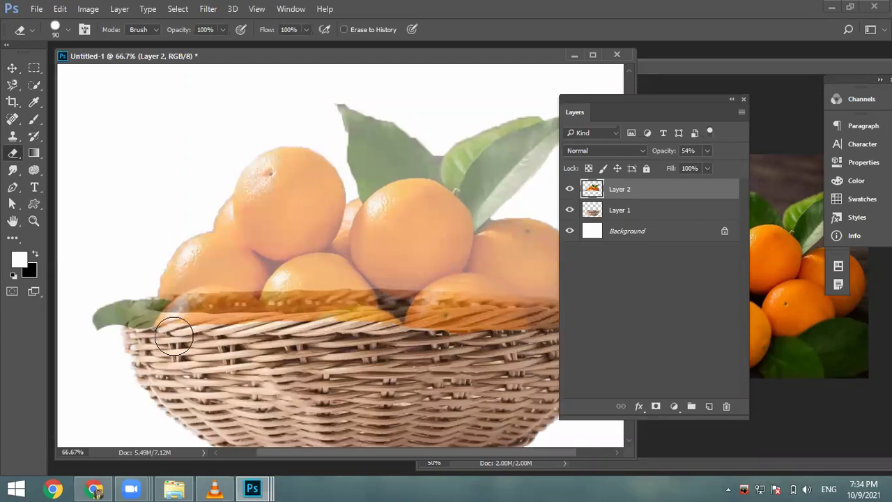
# Step: Show the document's history and go back to the state before the last Eraser stroke
pyautogui.moveTo(225, 355)
pyautogui.mouseDown()
pyautogui.moveTo(309, 315)
pyautogui.moveTo(354, 321)
pyautogui.moveTo(232, 322)
pyautogui.moveTo(315, 348)
pyautogui.moveTo(255, 351)
pyautogui.moveTo(432, 348)
pyautogui.mouseUp()
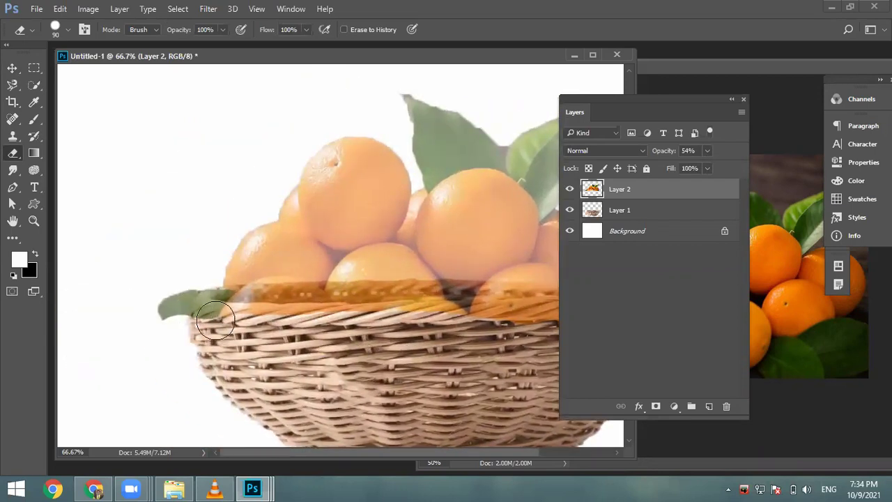
pyautogui.moveTo(442, 369); pyautogui.dragTo(339, 364)
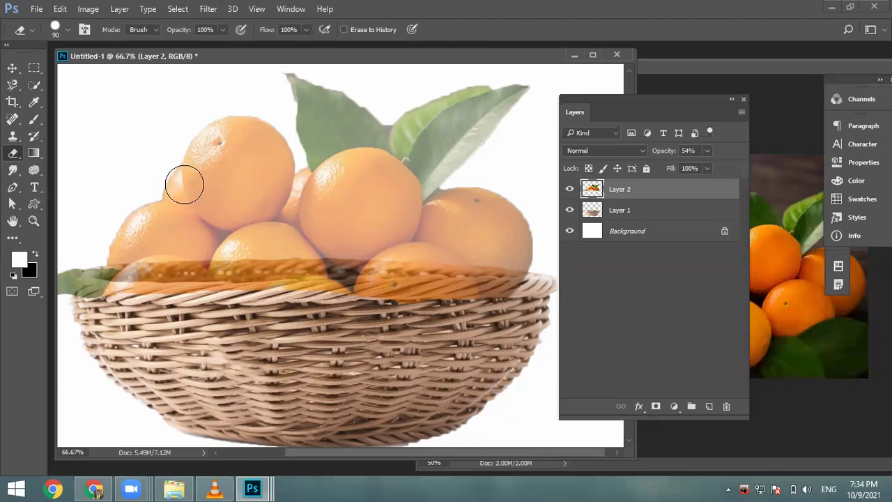
pyautogui.click(300, 16)
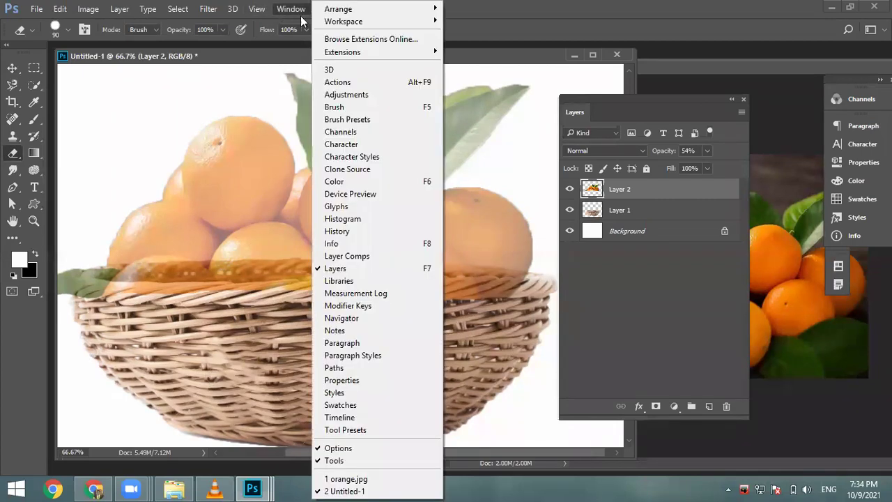
pyautogui.click(363, 231)
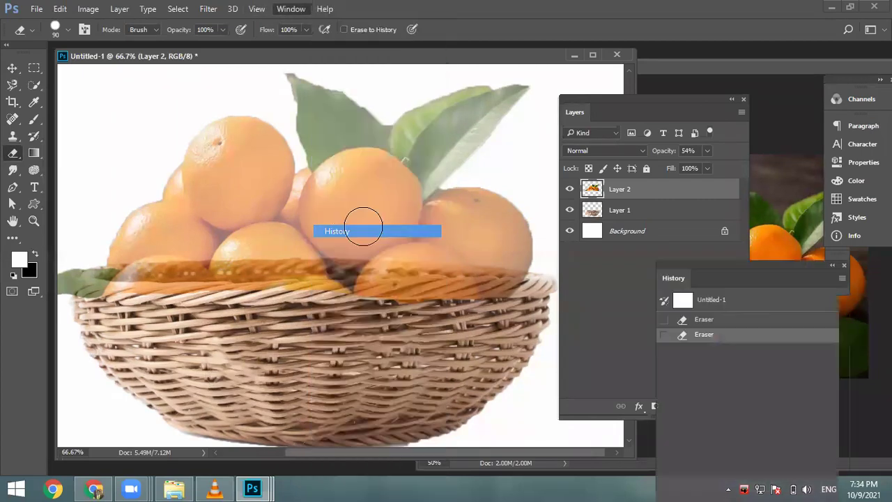
pyautogui.click(703, 323)
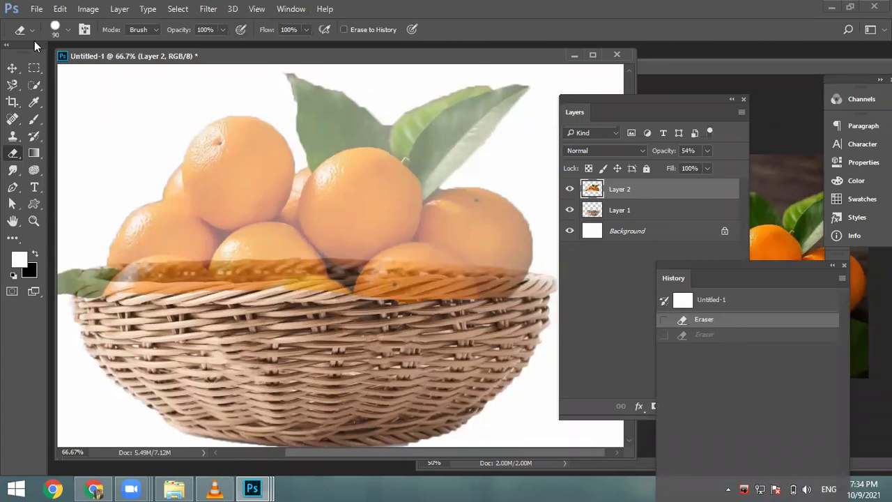
# Step: Erase a short stroke of the basket's front rim on Layer 1, undo it, and reselect Layer 2
pyautogui.click(12, 67)
pyautogui.click(132, 69)
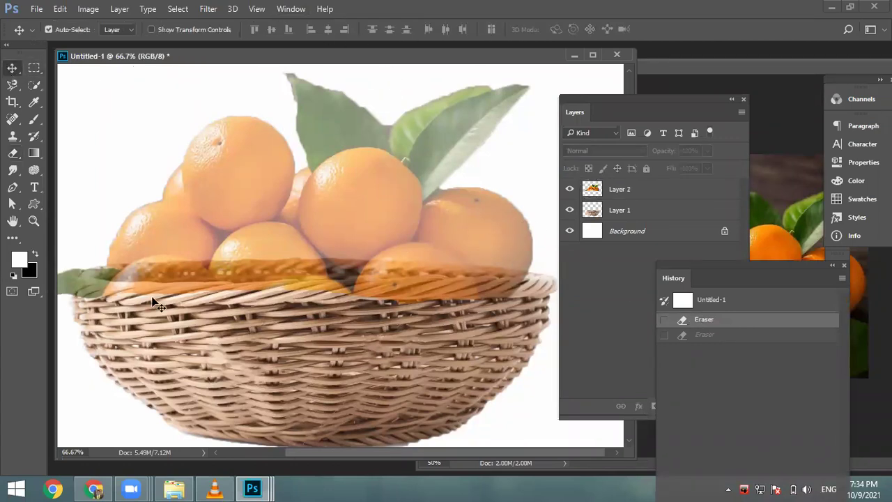
pyautogui.click(156, 326)
pyautogui.click(12, 153)
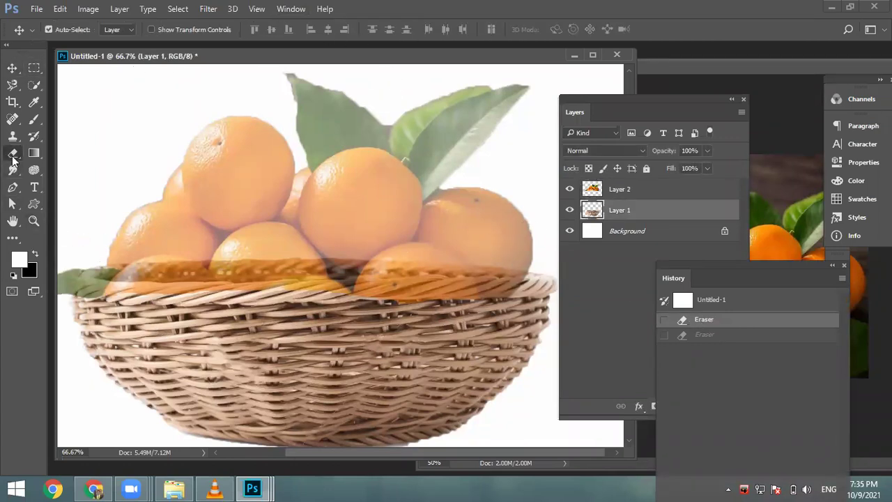
pyautogui.moveTo(335, 301); pyautogui.dragTo(309, 302)
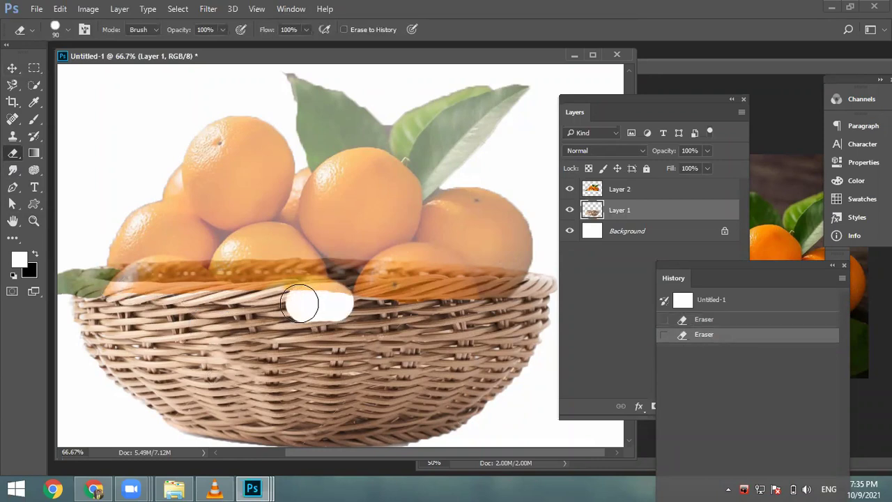
pyautogui.hotkey('ctrl', 'z')
pyautogui.click(622, 194)
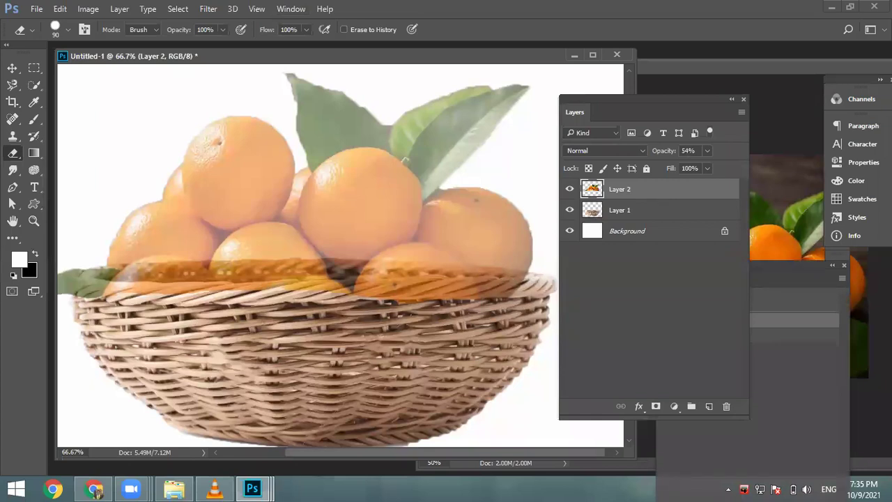
# Step: Erase the orange areas of Layer 2 covering the right and middle parts of the basket's front rim with the 90 px eraser
pyautogui.click(131, 489)
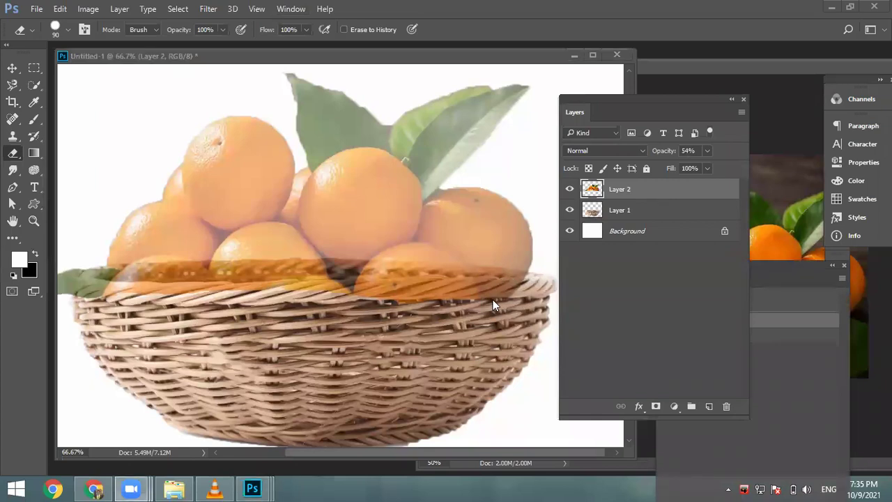
pyautogui.click(252, 489)
pyautogui.click(469, 363)
pyautogui.moveTo(519, 299); pyautogui.dragTo(404, 298)
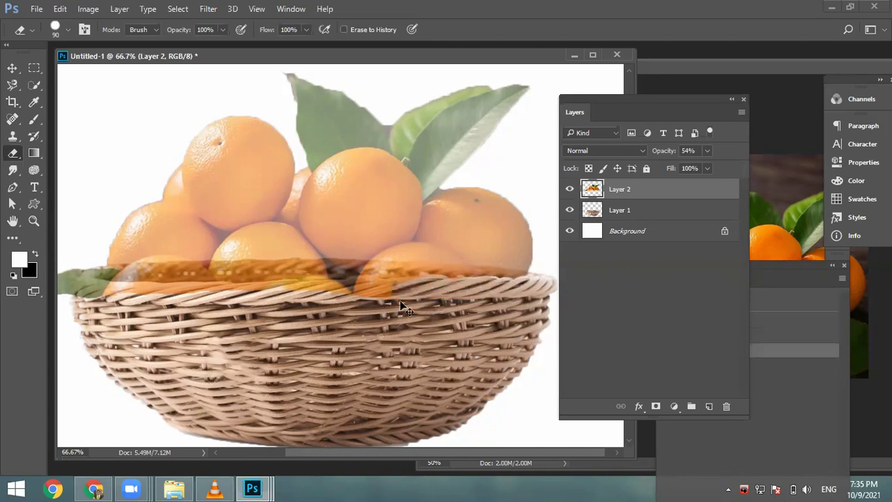
pyautogui.hotkey('ctrl', '+')
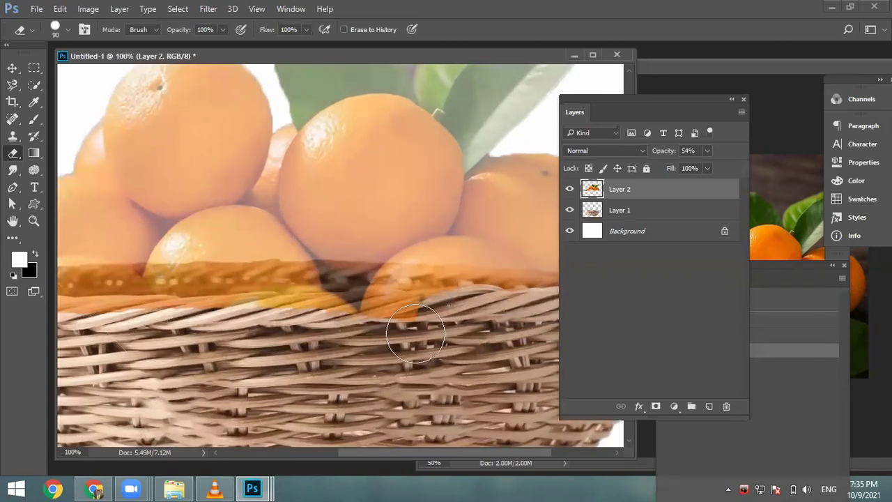
pyautogui.moveTo(394, 335)
pyautogui.mouseDown()
pyautogui.moveTo(383, 318)
pyautogui.moveTo(334, 327)
pyautogui.mouseUp()
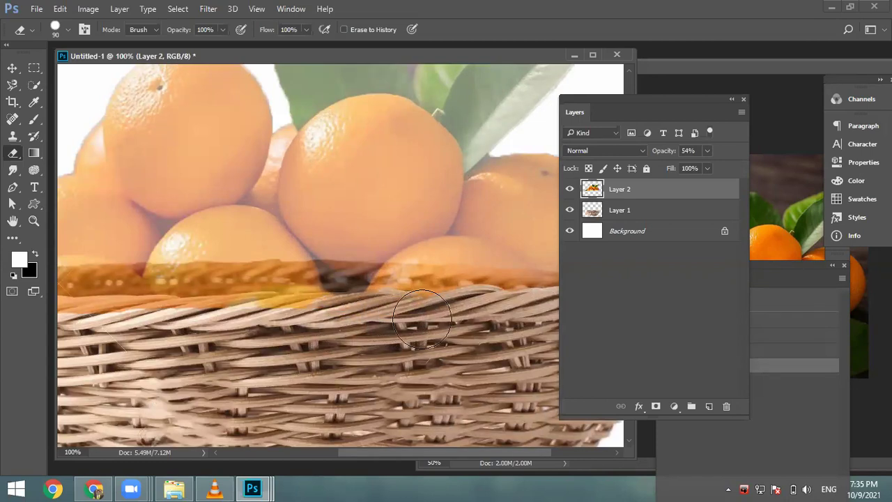
pyautogui.moveTo(460, 315)
pyautogui.mouseDown()
pyautogui.moveTo(235, 329)
pyautogui.moveTo(395, 346)
pyautogui.moveTo(351, 341)
pyautogui.mouseUp()
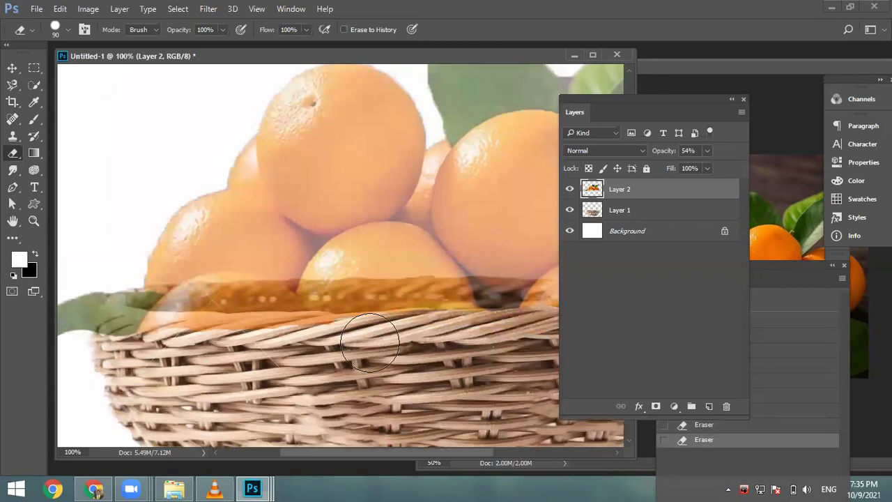
# Step: Erase the parts of Layer 2's oranges and leaf that cover the basket's left rim and extend beyond its left edge
pyautogui.click(367, 340)
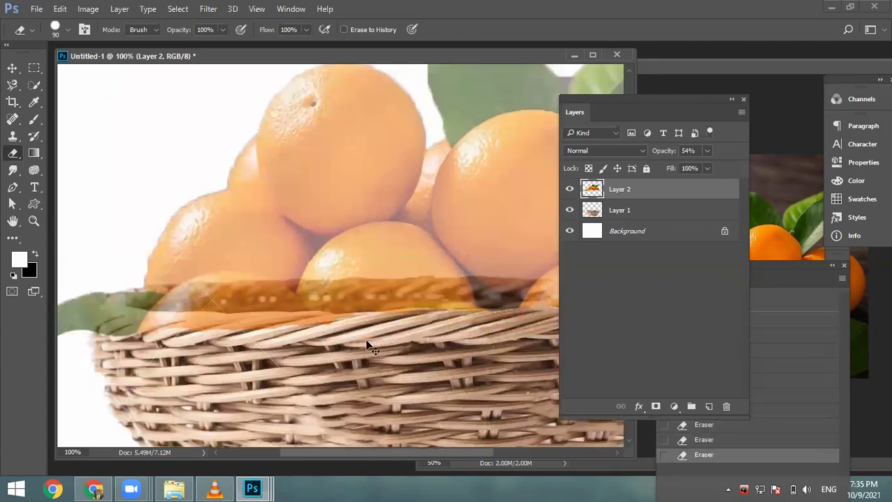
pyautogui.click(367, 344)
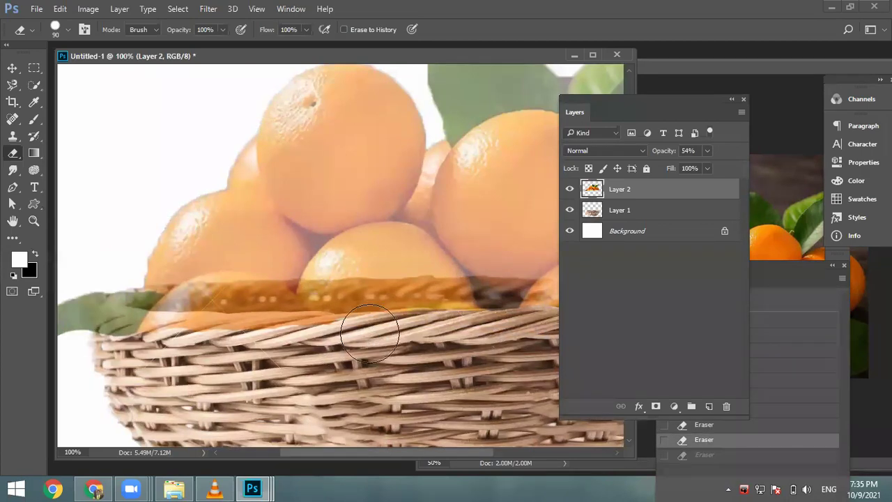
pyautogui.click(359, 340)
pyautogui.moveTo(337, 342)
pyautogui.mouseDown()
pyautogui.moveTo(177, 339)
pyautogui.moveTo(188, 339)
pyautogui.mouseUp()
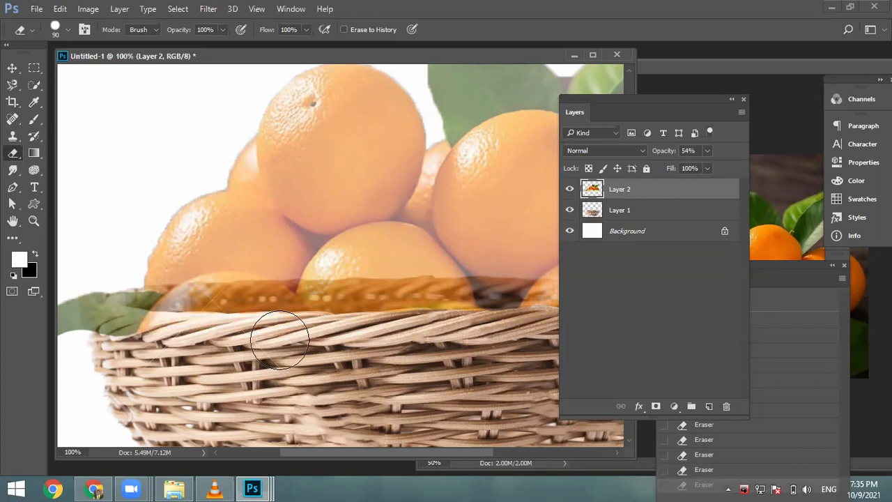
pyautogui.moveTo(276, 343); pyautogui.dragTo(265, 339)
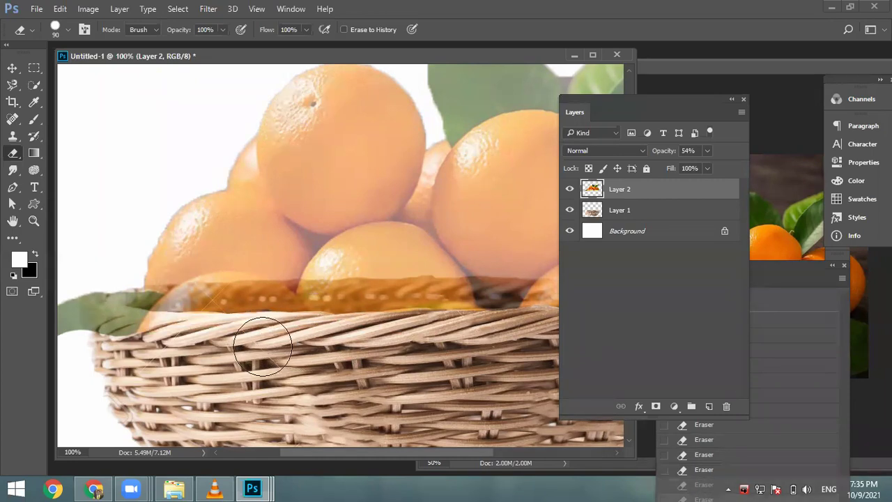
pyautogui.moveTo(235, 341)
pyautogui.mouseDown()
pyautogui.moveTo(126, 331)
pyautogui.moveTo(258, 334)
pyautogui.mouseUp()
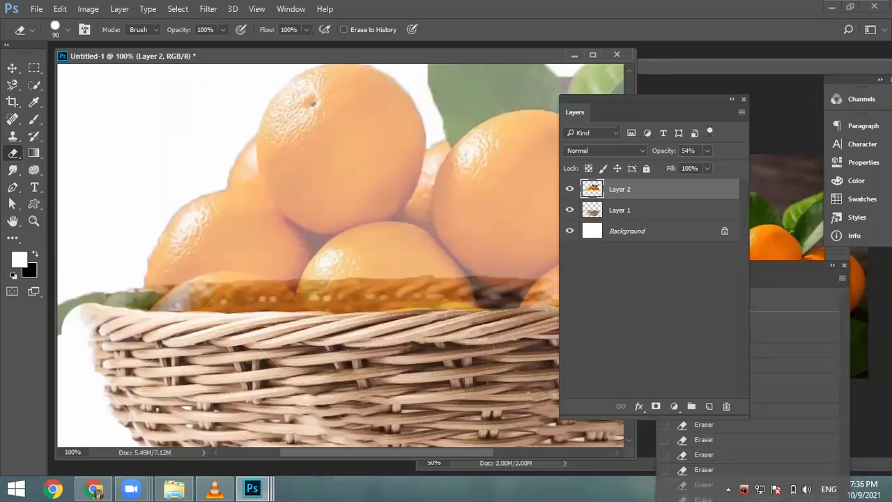
pyautogui.moveTo(265, 335)
pyautogui.mouseDown()
pyautogui.moveTo(385, 361)
pyautogui.moveTo(363, 368)
pyautogui.mouseUp()
pyautogui.moveTo(209, 348)
pyautogui.mouseDown()
pyautogui.moveTo(195, 314)
pyautogui.moveTo(219, 277)
pyautogui.moveTo(232, 276)
pyautogui.mouseUp()
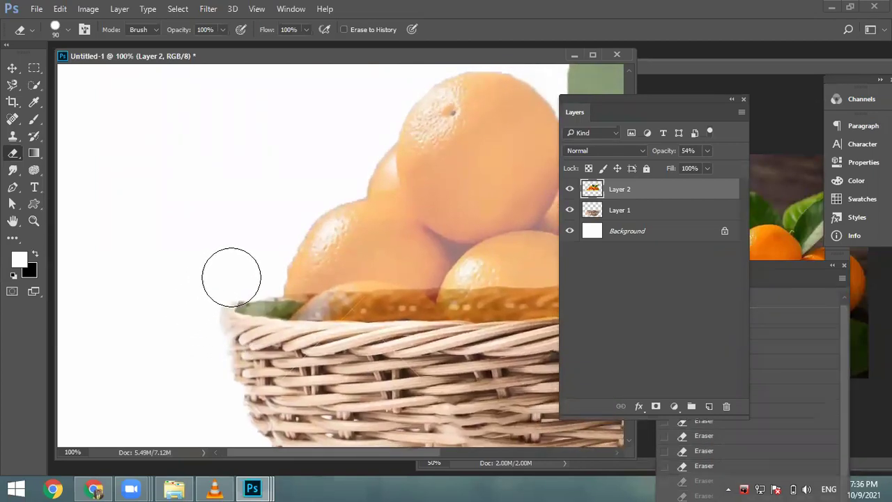
# Step: Reduce the eraser to 30 px and clean the fringe along the upper edge of the left leaf above the oranges
pyautogui.hotkey('ctrl', '-')
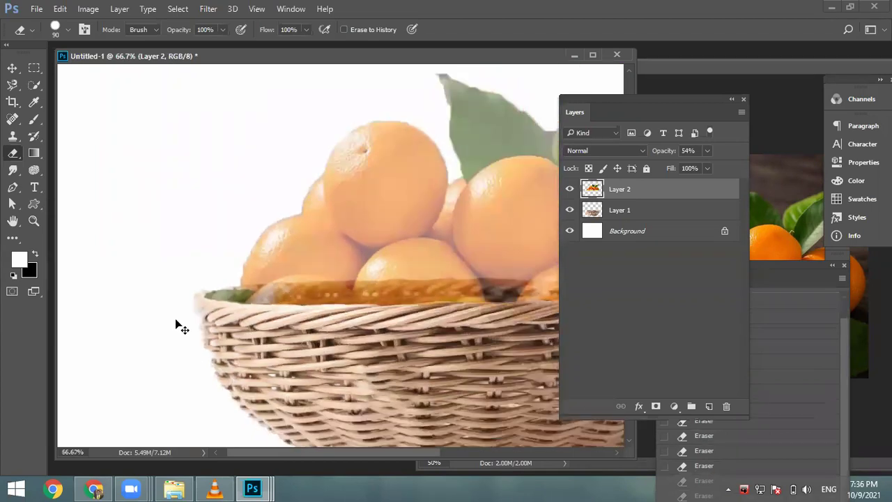
pyautogui.hotkey('ctrl', '-')
pyautogui.press('[')
pyautogui.press('[')
pyautogui.press('[')
pyautogui.press('[')
pyautogui.press('[')
pyautogui.press('[')
pyautogui.press('[')
pyautogui.press('[')
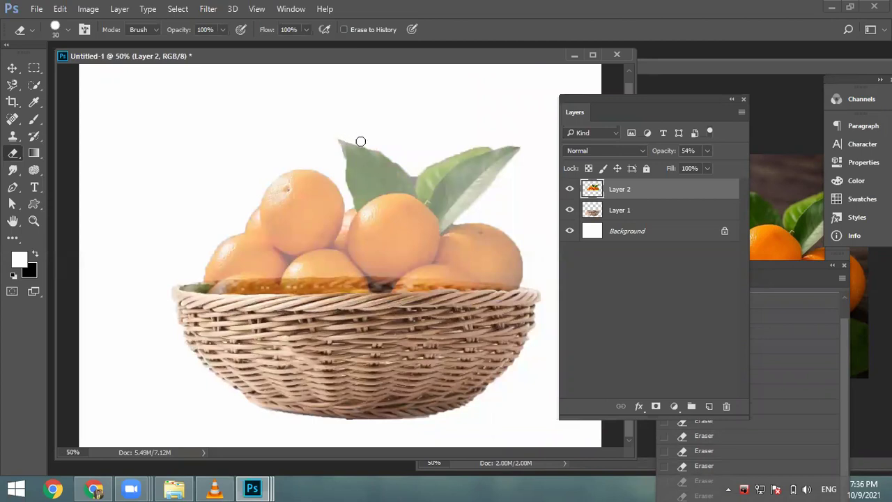
pyautogui.moveTo(396, 160); pyautogui.dragTo(405, 187)
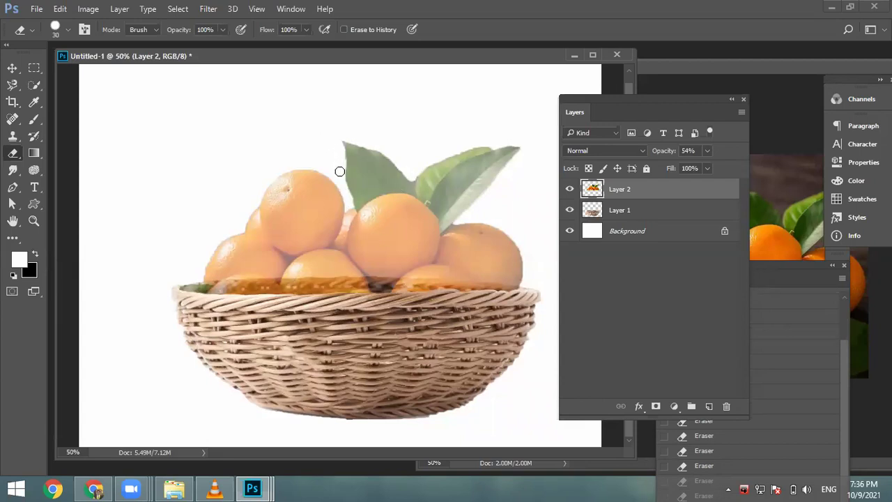
# Step: Reduce the eraser to 15 px and clean the left leaf's lower edge and the upper edges of the right leaves
pyautogui.press('[')
pyautogui.press('[')
pyautogui.press('[')
pyautogui.moveTo(347, 189); pyautogui.dragTo(349, 204)
pyautogui.moveTo(486, 147); pyautogui.dragTo(498, 145)
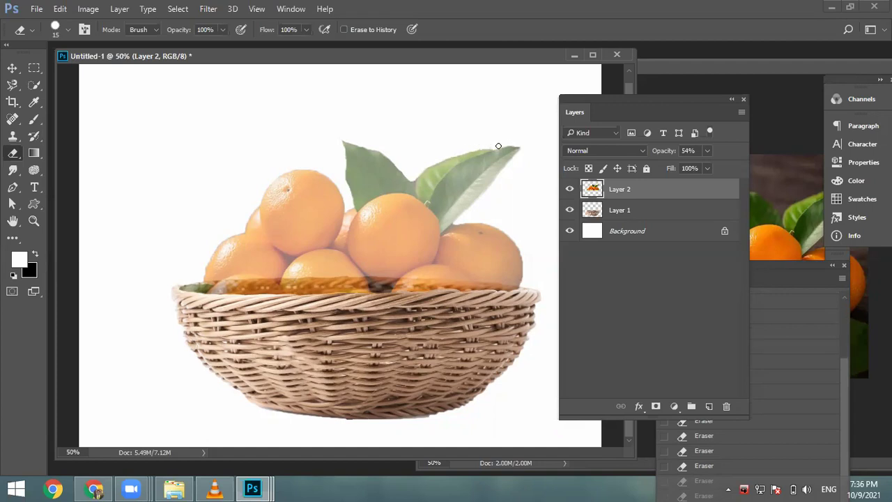
pyautogui.moveTo(439, 160); pyautogui.dragTo(454, 166)
# Step: Raise the opacity of Layer 2 to 100%
pyautogui.click(706, 151)
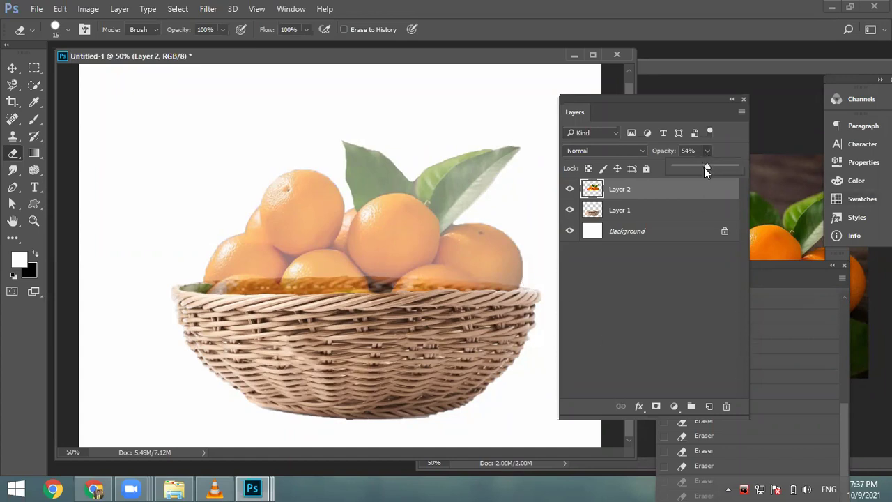
pyautogui.moveTo(746, 167); pyautogui.dragTo(767, 170)
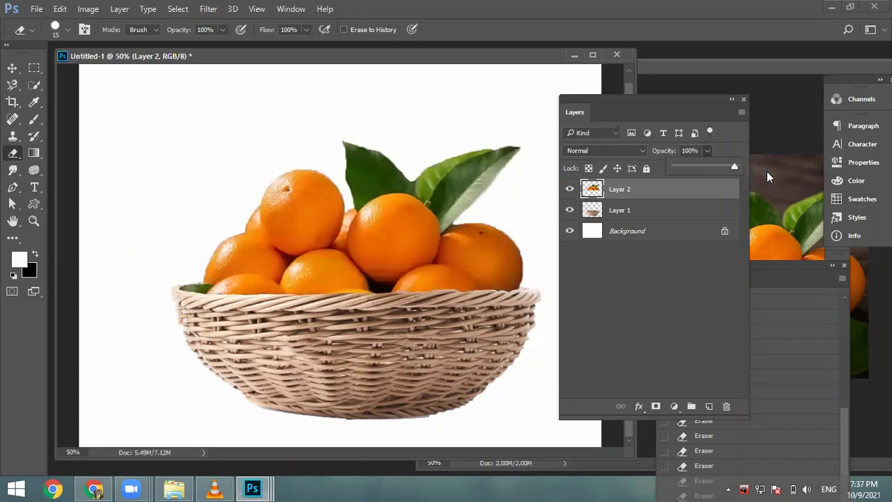
pyautogui.hotkey('ctrl', '-')
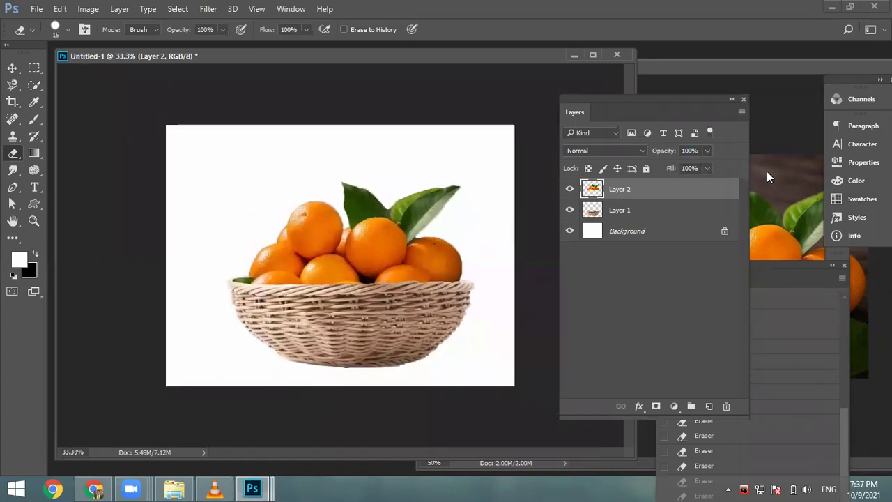
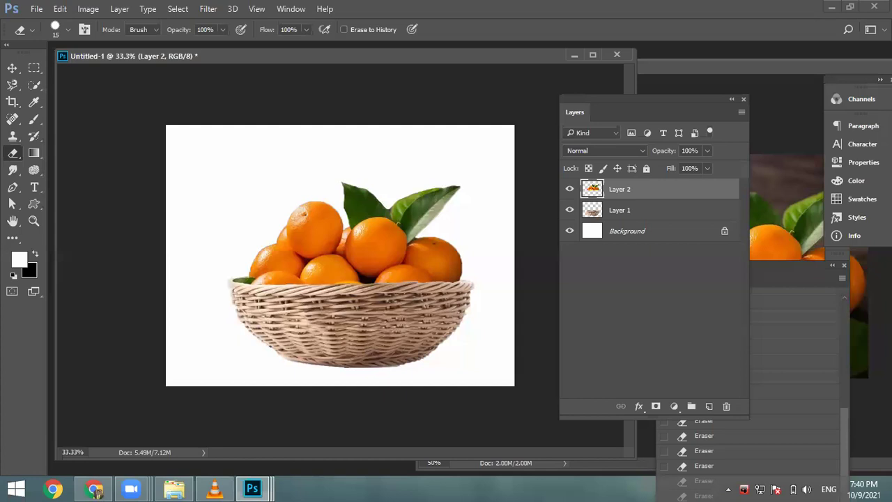
pyautogui.hotkey('ctrl', 'a')
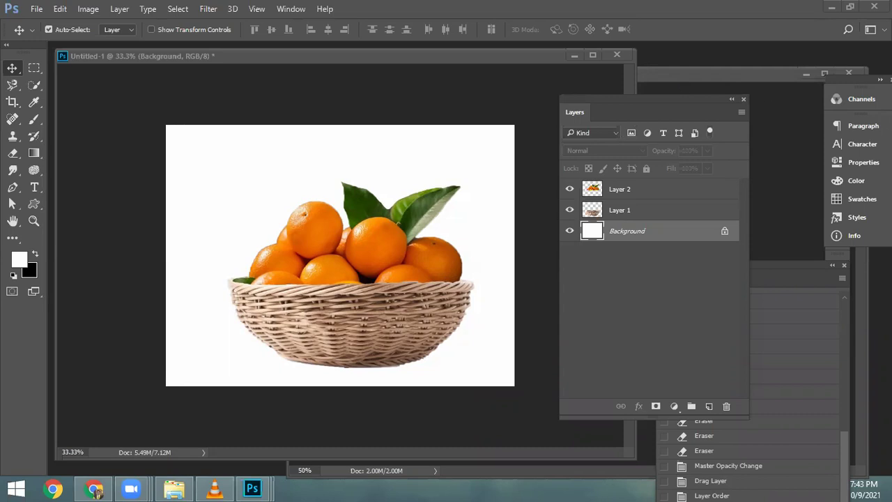
# Step: Close the orange.jpg document, dismiss the low-battery notice, and move the Layers panel clear of the composition's canvas
pyautogui.click(665, 77)
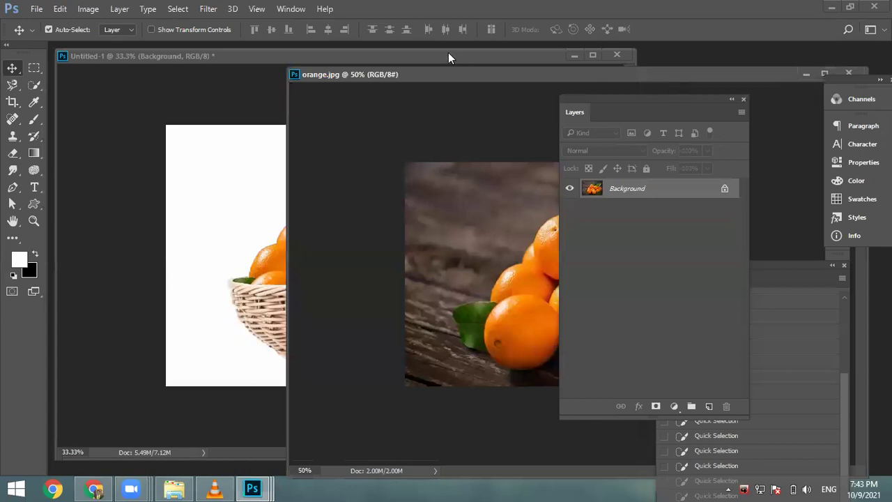
pyautogui.moveTo(449, 75); pyautogui.dragTo(297, 89)
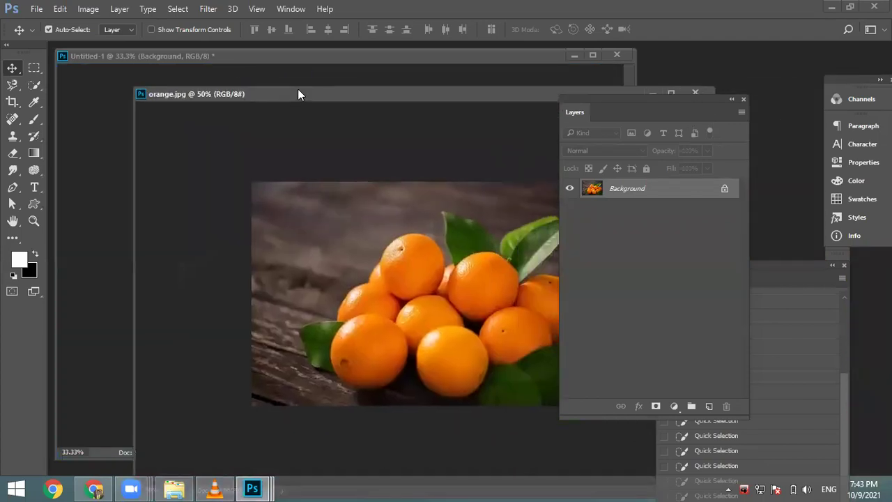
pyautogui.click(696, 91)
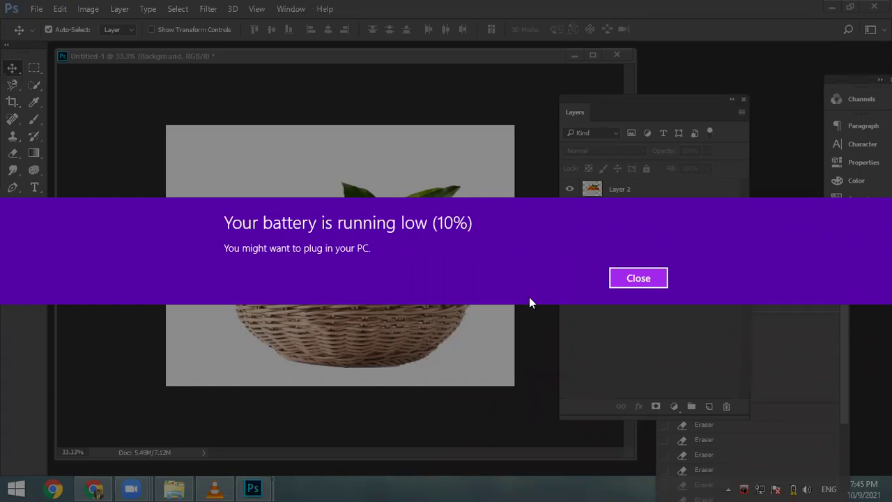
pyautogui.click(659, 284)
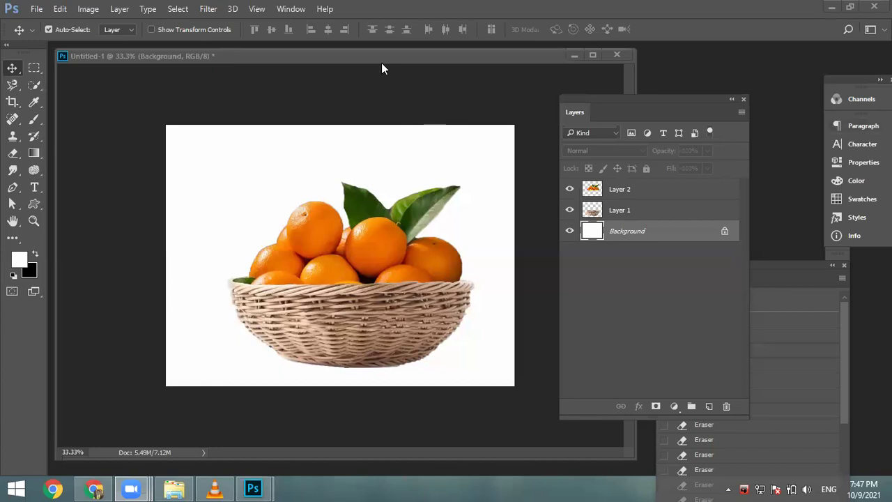
pyautogui.moveTo(381, 59); pyautogui.dragTo(393, 59)
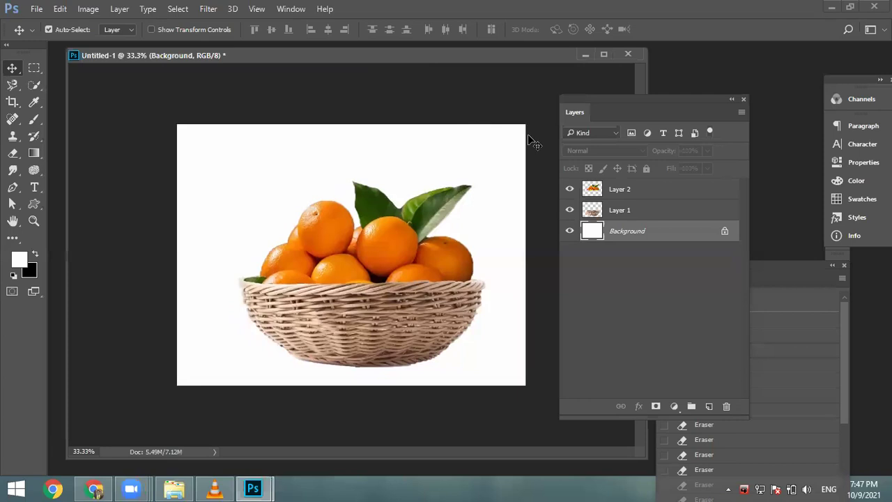
pyautogui.moveTo(659, 98); pyautogui.dragTo(724, 104)
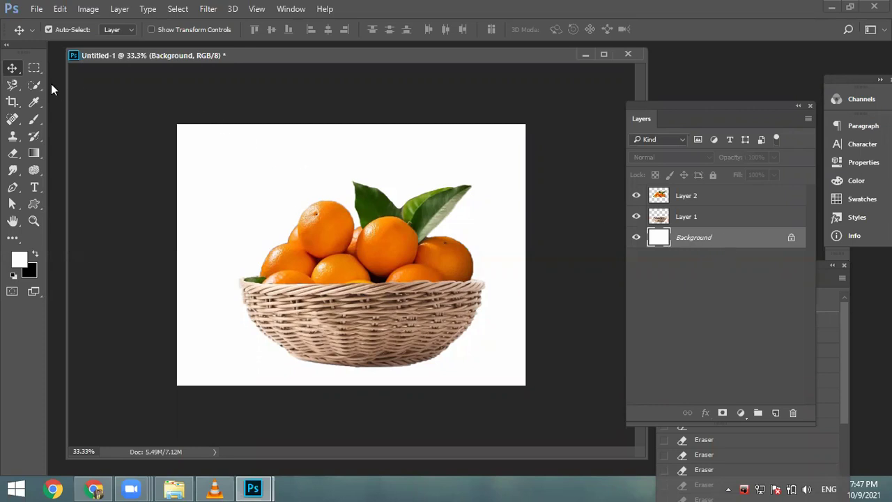
# Step: Fill the Background layer with a linear orange-yellow-orange gradient running diagonally from the lower left up to the top centre
pyautogui.click(33, 153)
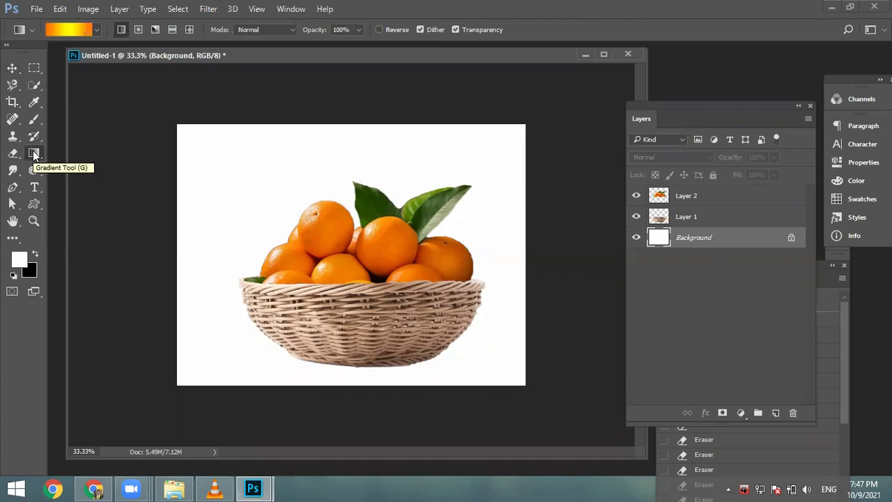
pyautogui.click(96, 30)
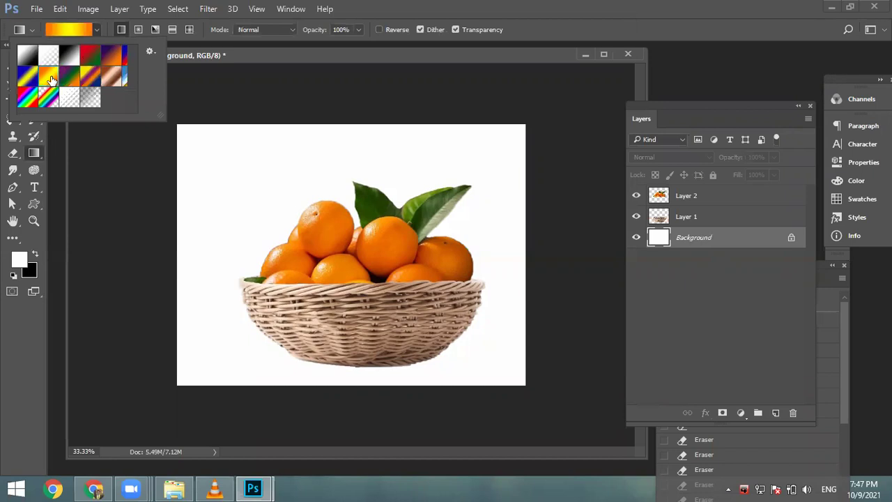
pyautogui.click(242, 402)
pyautogui.moveTo(243, 392); pyautogui.dragTo(352, 147)
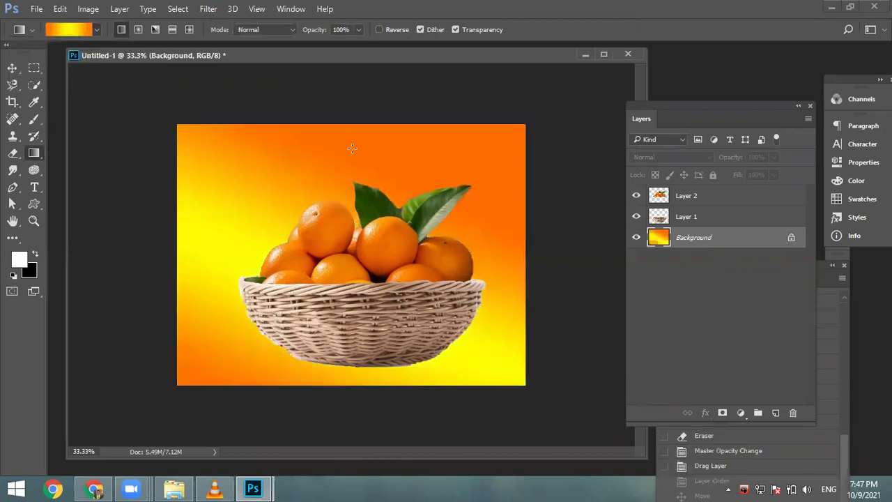
# Step: Replace the background fill with a radial orange-yellow-orange gradient running from below the canvas to above it, and activate the Move tool
pyautogui.click(138, 31)
pyautogui.moveTo(338, 174); pyautogui.dragTo(367, 428)
pyautogui.hotkey('ctrl', 'z')
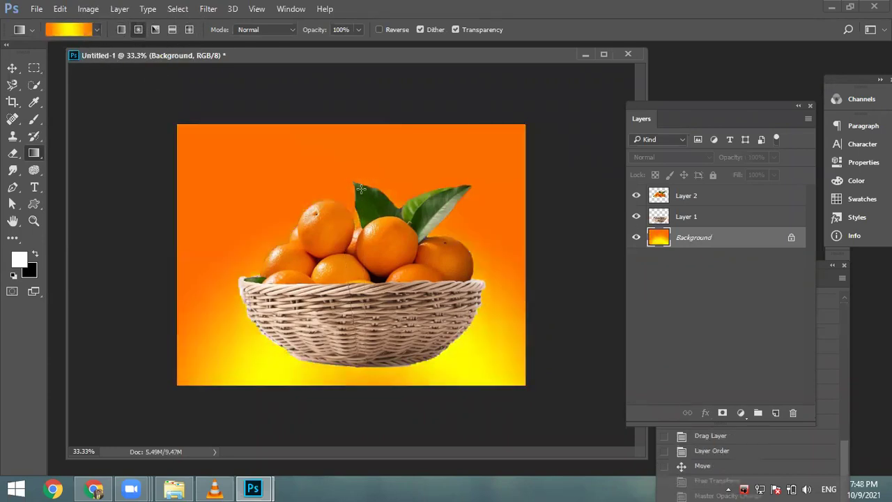
pyautogui.moveTo(298, 420); pyautogui.dragTo(343, 67)
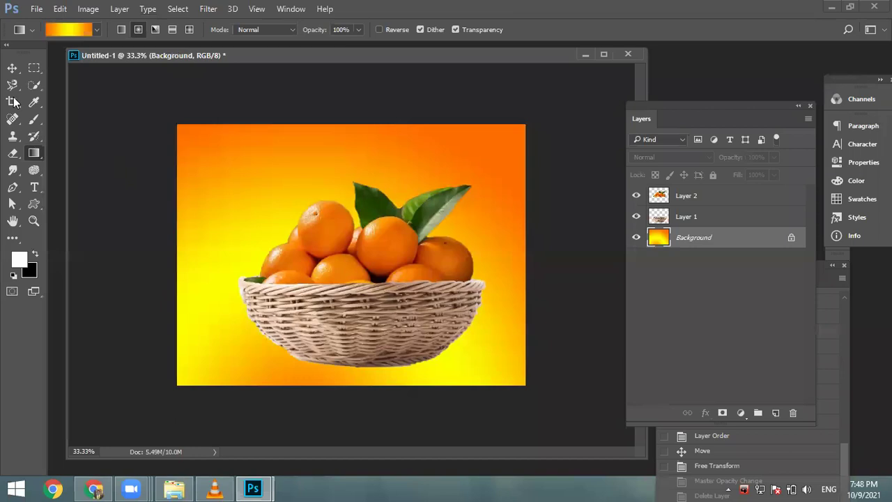
pyautogui.click(21, 74)
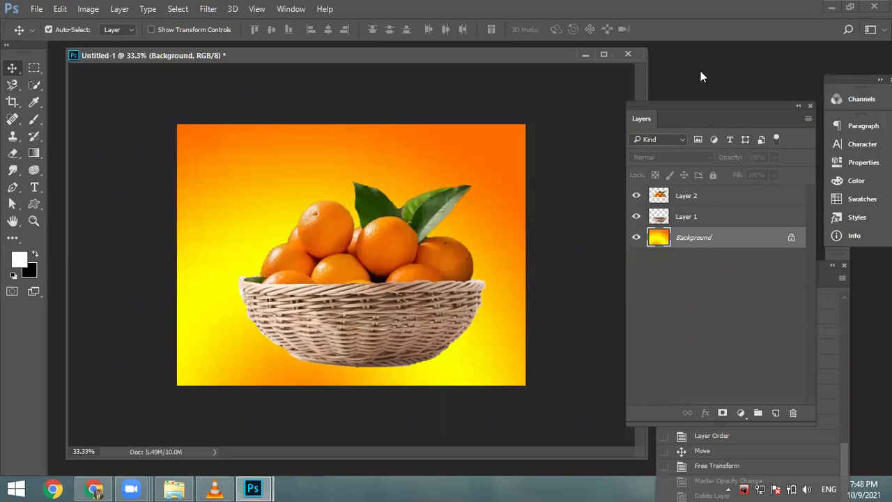
# Step: Open BLOG4.jpg from the Photoshop Photos folder under Images on drive D and float it in its own window
pyautogui.hotkey('ctrl', 'o')
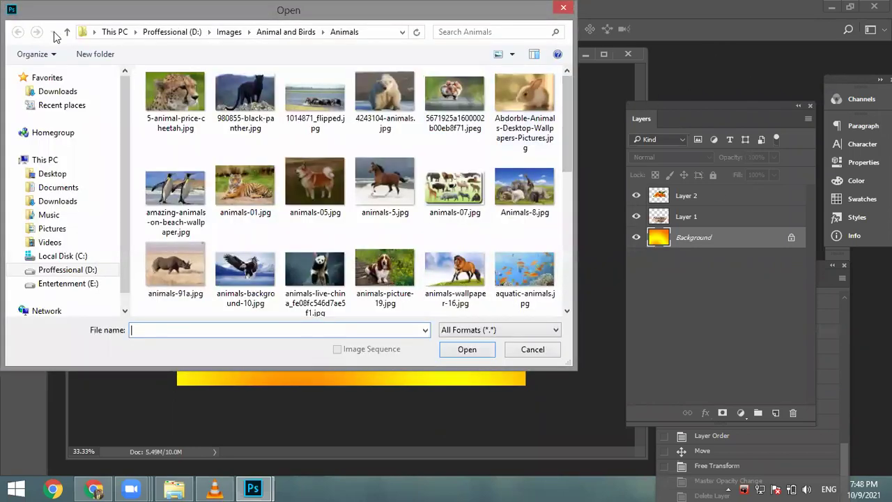
pyautogui.click(67, 32)
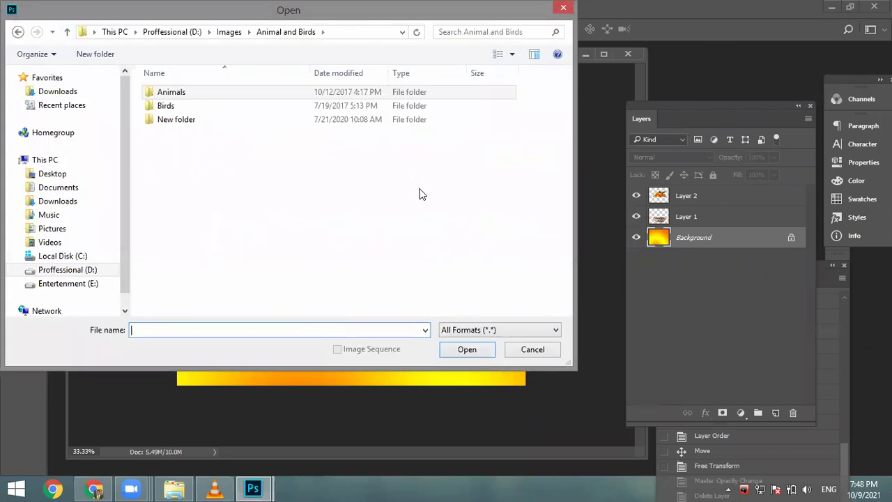
pyautogui.click(67, 32)
pyautogui.doubleClick(195, 175)
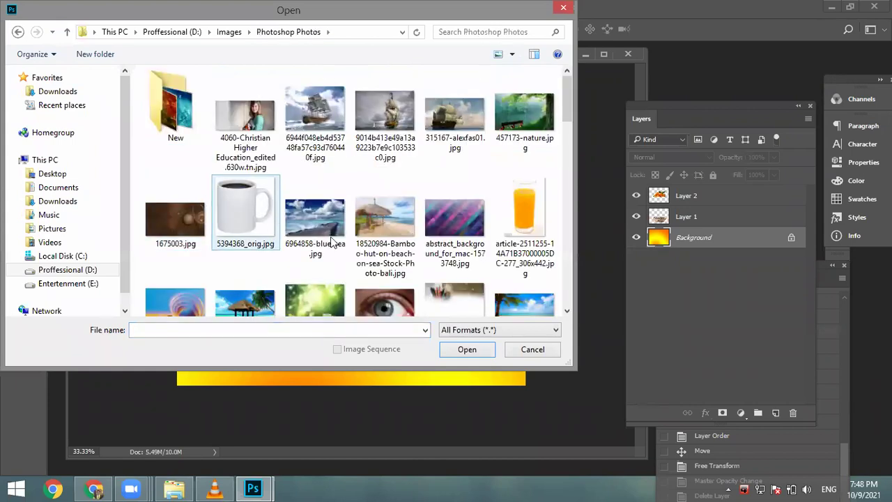
pyautogui.scroll(-1, 333, 241)
pyautogui.doubleClick(337, 162)
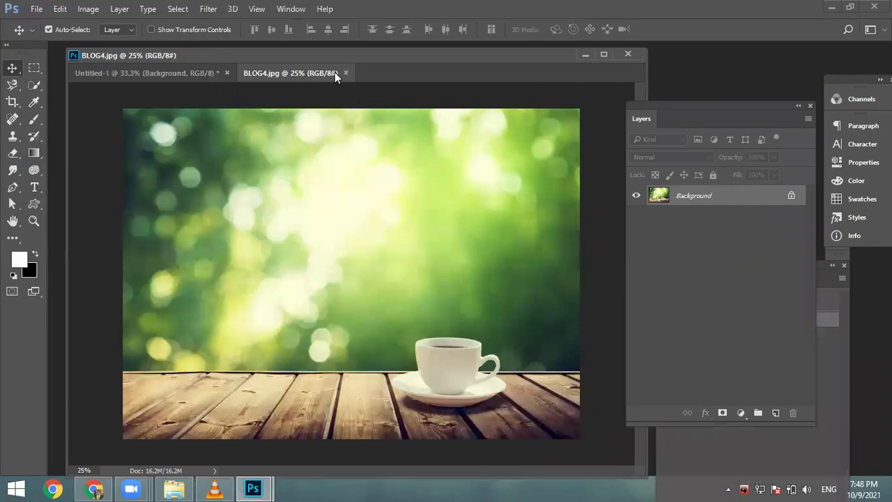
pyautogui.moveTo(334, 72); pyautogui.dragTo(205, 79)
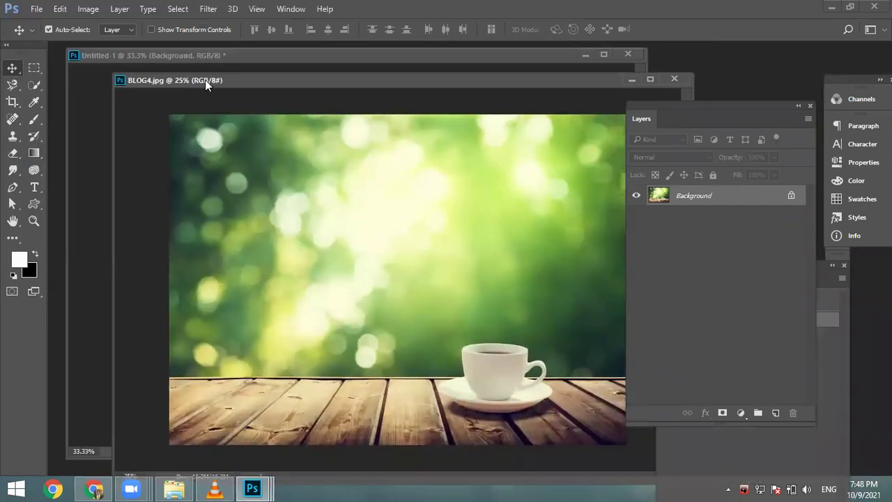
# Step: Select the wooden tabletop to the left of the cup in BLOG4.jpg with the Polygonal Lasso at 0 px feather
pyautogui.click(11, 84)
pyautogui.rightClick(13, 85)
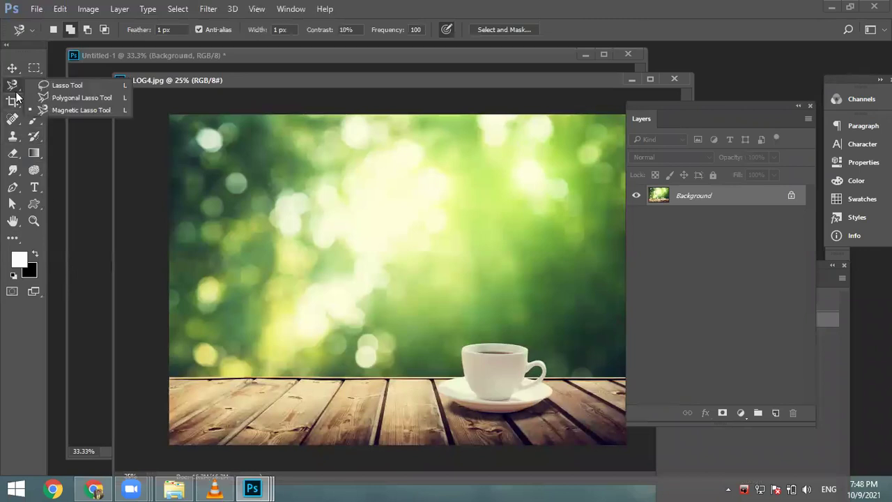
pyautogui.click(54, 100)
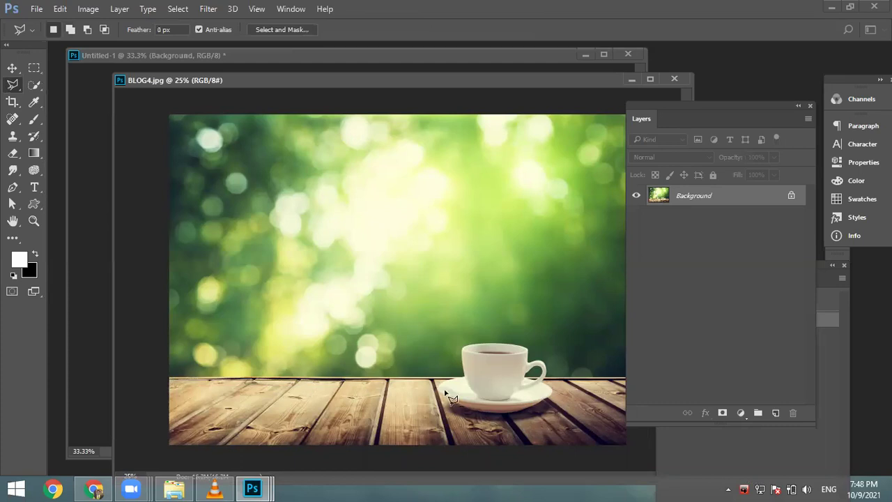
pyautogui.click(449, 447)
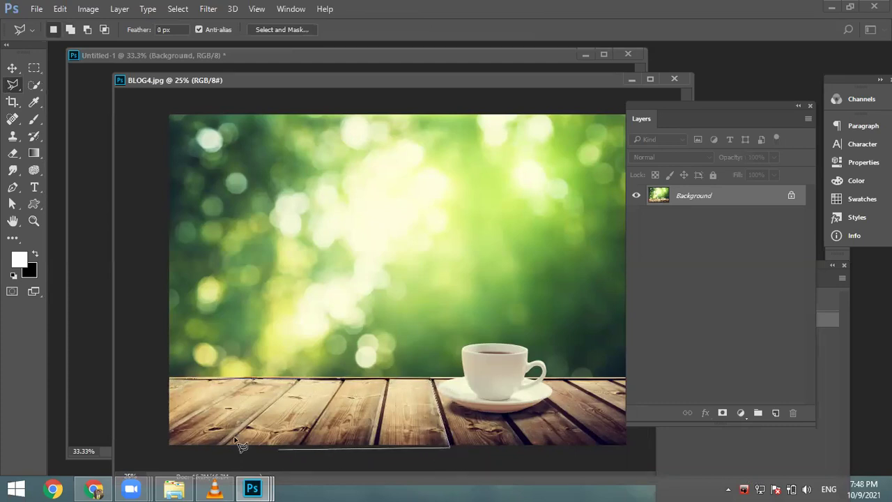
pyautogui.click(170, 445)
pyautogui.click(171, 378)
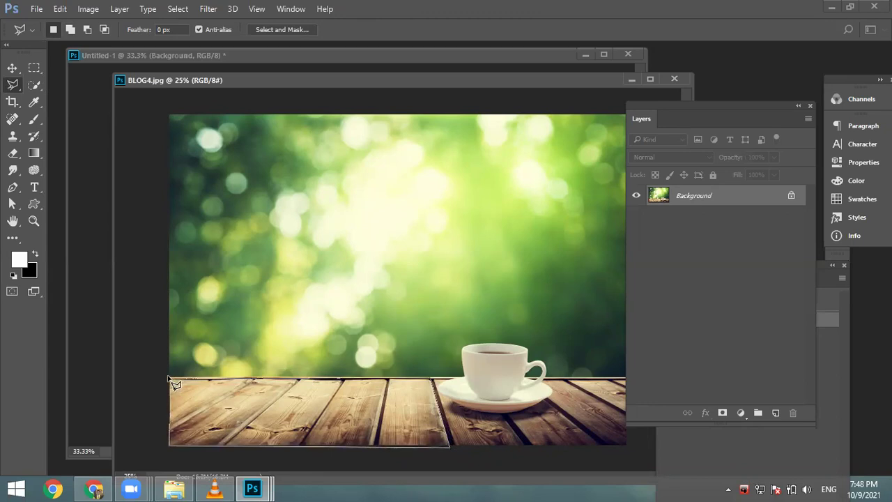
pyautogui.click(434, 382)
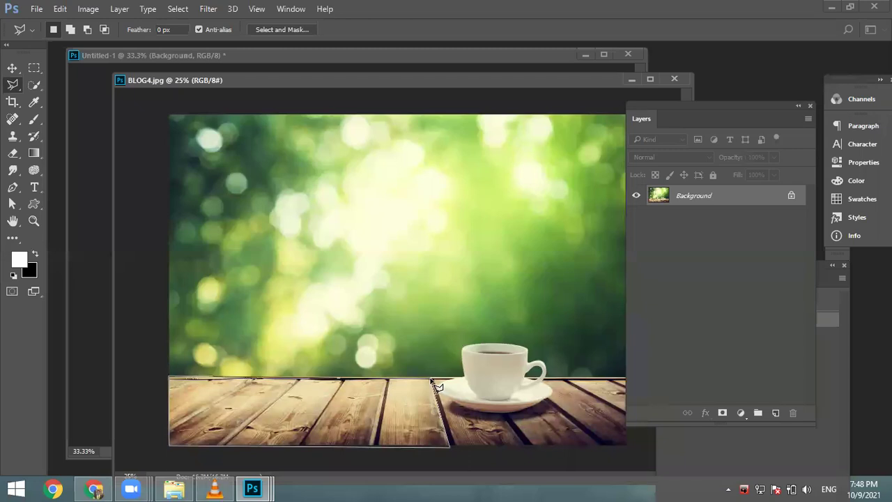
pyautogui.doubleClick(436, 386)
# Step: Move the BLOG4.jpg window aside and transfer the selected wood into the Untitled-1 composition with the Move tool
pyautogui.moveTo(152, 79); pyautogui.dragTo(353, 90)
pyautogui.press('v')
pyautogui.moveTo(456, 461); pyautogui.dragTo(260, 377)
# Step: Scale the wood layer to about 136% and position it across the bottom of the canvas behind the basket
pyautogui.press('ctrl')
pyautogui.hotkey('ctrl', 't')
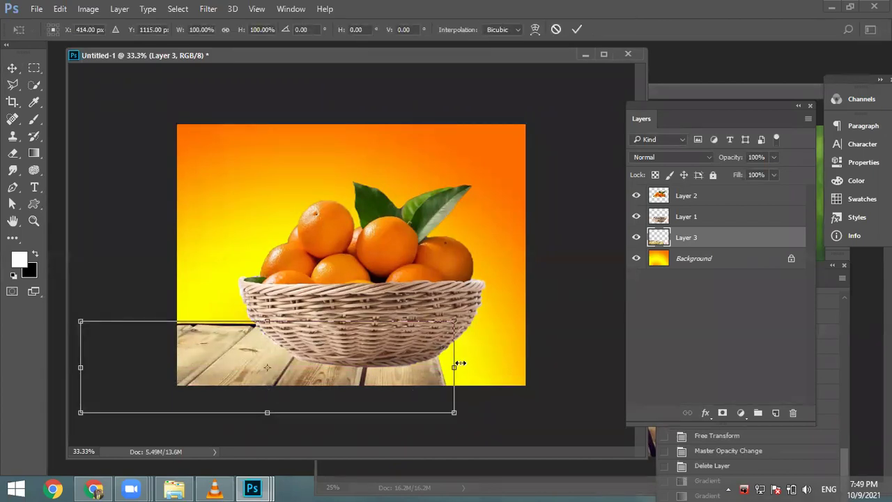
pyautogui.moveTo(458, 322); pyautogui.dragTo(596, 325)
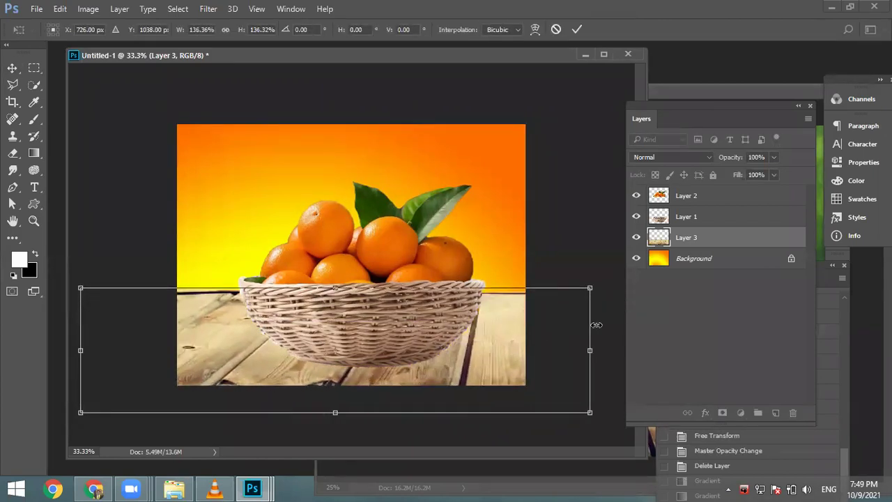
pyautogui.moveTo(506, 350); pyautogui.dragTo(504, 368)
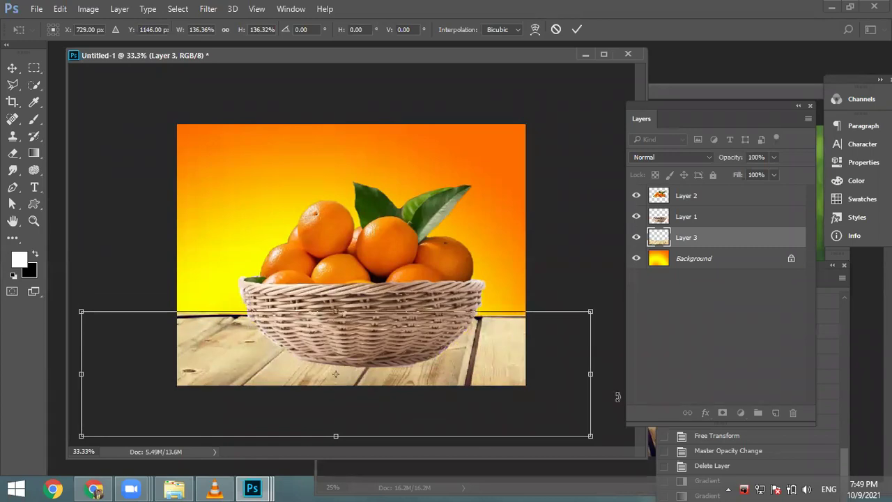
pyautogui.press('Return')
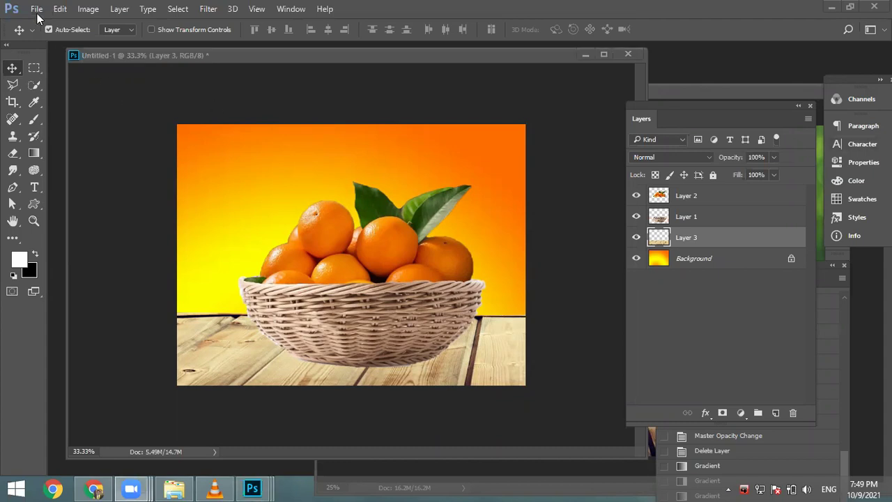
# Step: Skew the wood layer by pulling its lower-left corner inward about 15 degrees horizontally
pyautogui.click(60, 9)
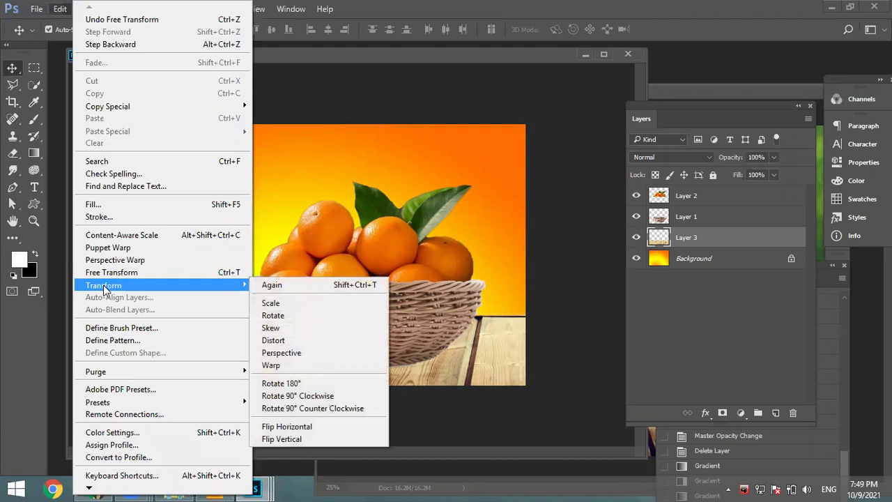
pyautogui.moveTo(173, 289)
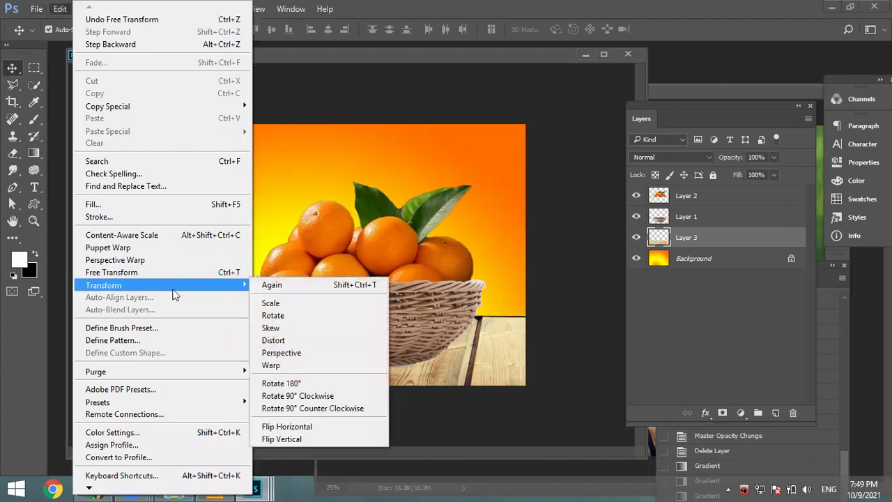
pyautogui.click(305, 328)
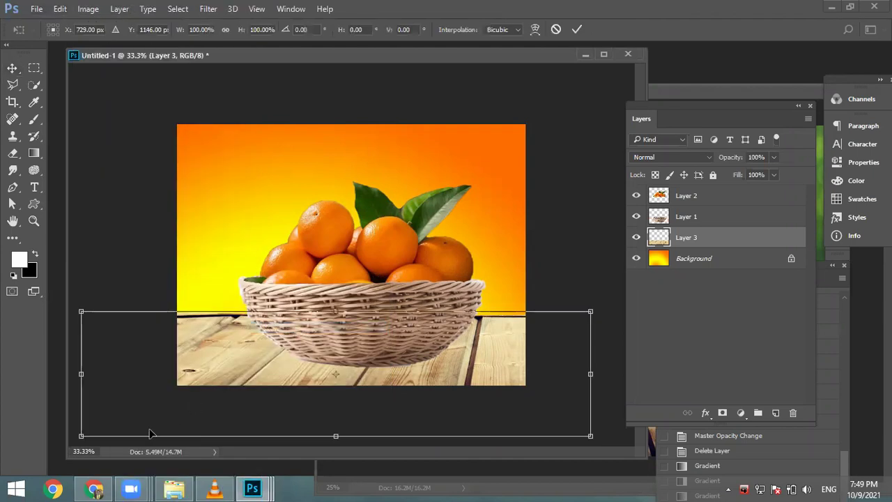
pyautogui.moveTo(81, 438); pyautogui.dragTo(110, 416)
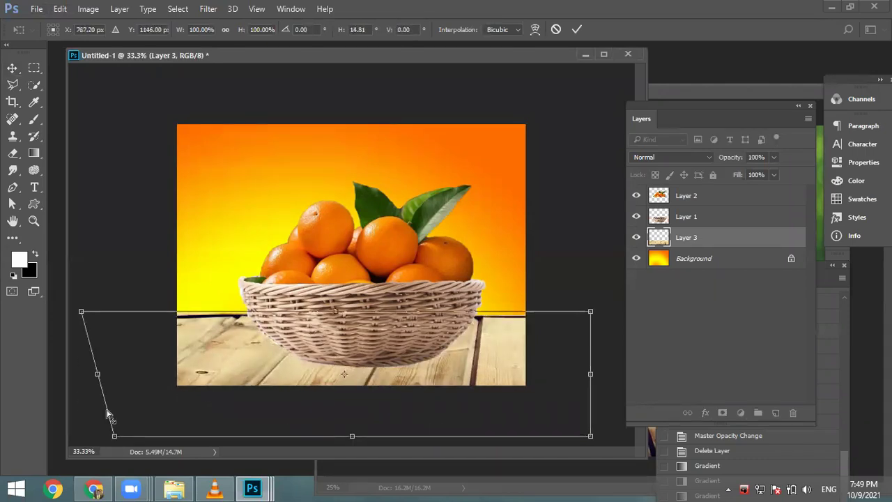
pyautogui.press('Return')
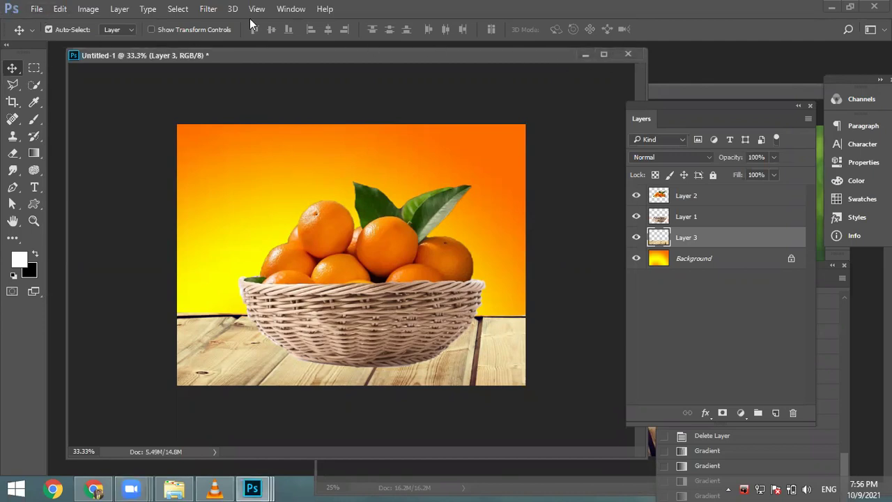
# Step: Save a JPEG copy as Untitled-1.jpg in the Photoshop Photos folder, replacing the existing file, at quality 9
pyautogui.click(36, 9)
pyautogui.click(73, 154)
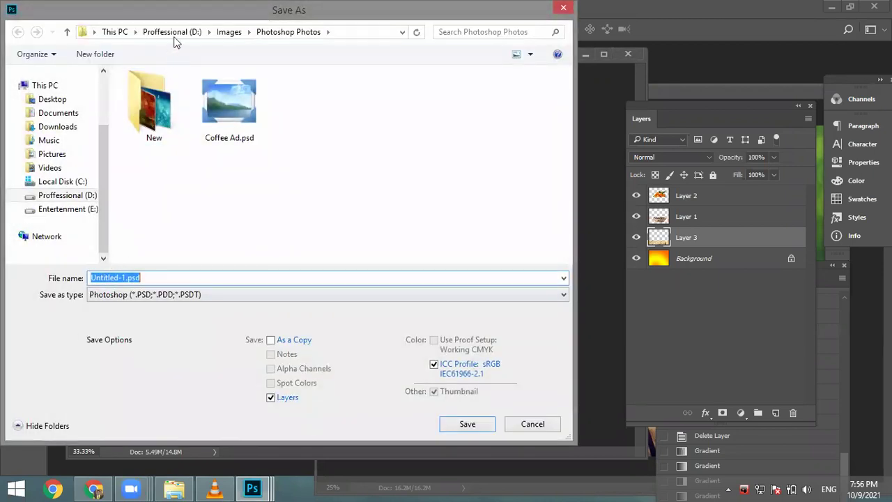
pyautogui.moveTo(190, 12); pyautogui.dragTo(276, 25)
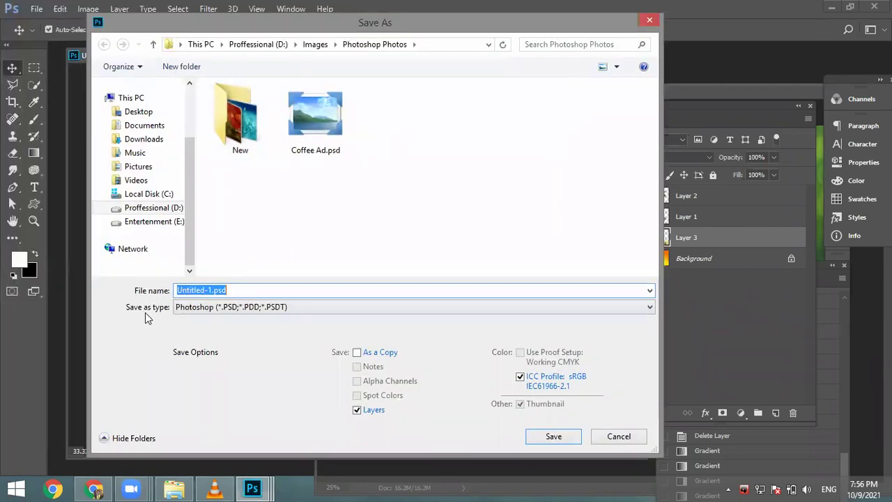
pyautogui.click(200, 307)
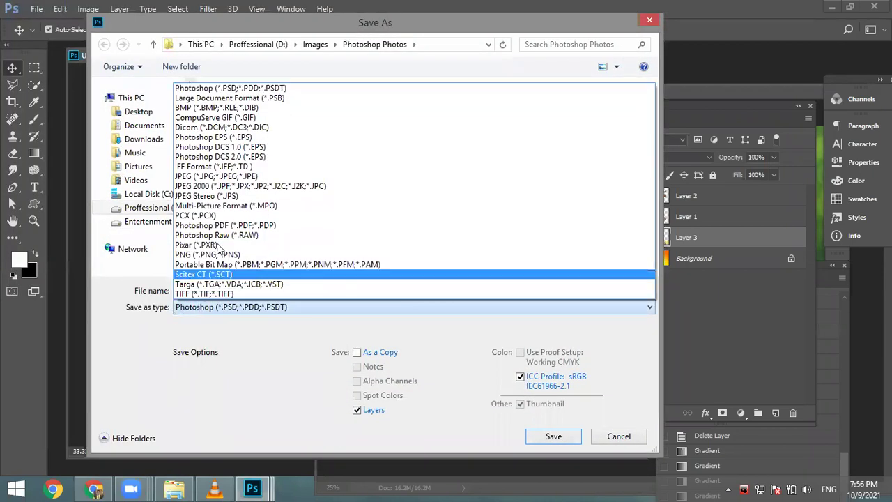
pyautogui.click(277, 177)
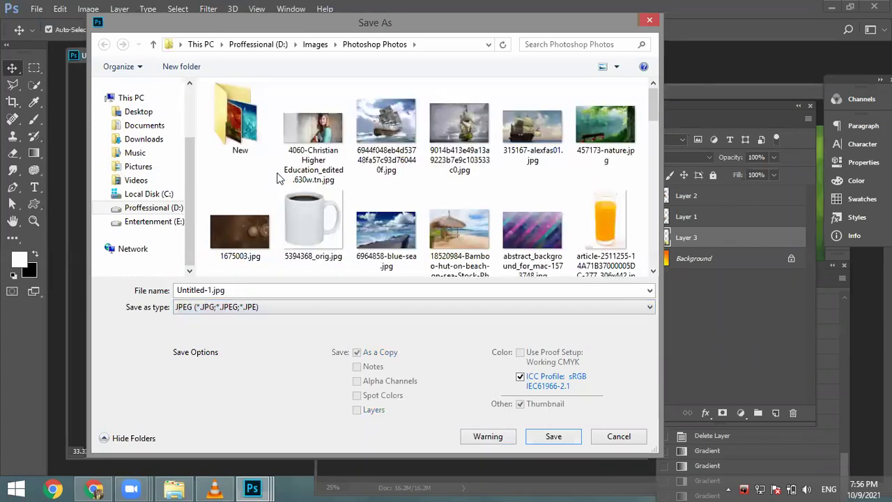
pyautogui.click(546, 439)
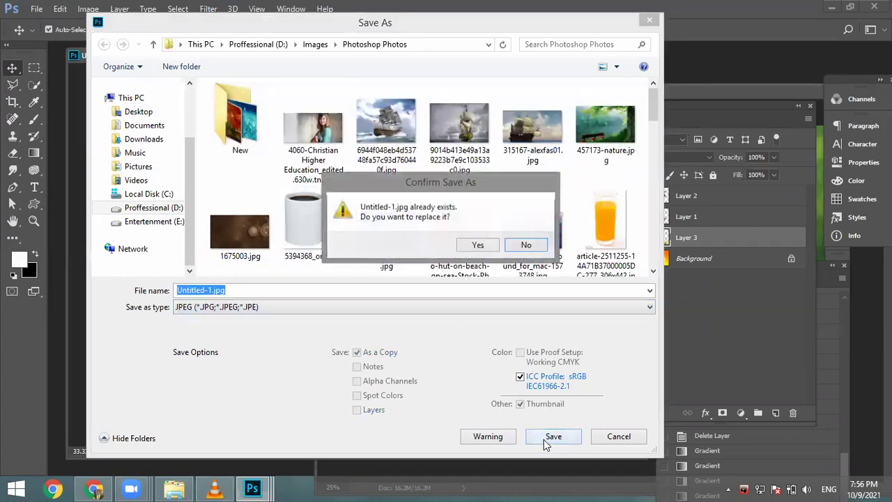
pyautogui.click(481, 247)
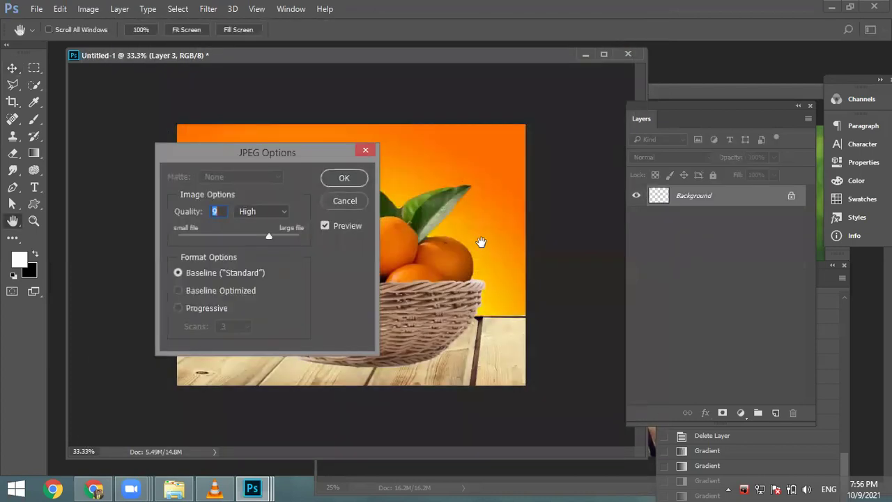
pyautogui.press('Return')
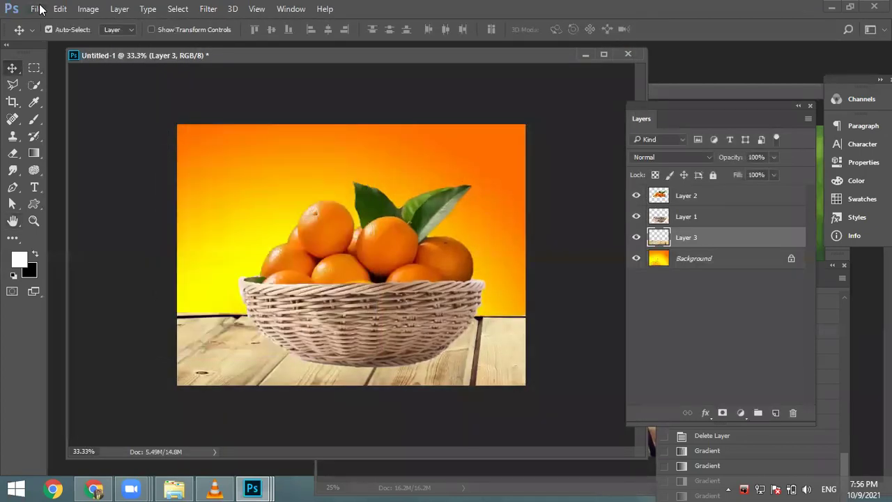
# Step: Save another JPEG copy of the composition as Orange in the Photoshop Photos folder at quality 9
pyautogui.click(36, 9)
pyautogui.click(211, 218)
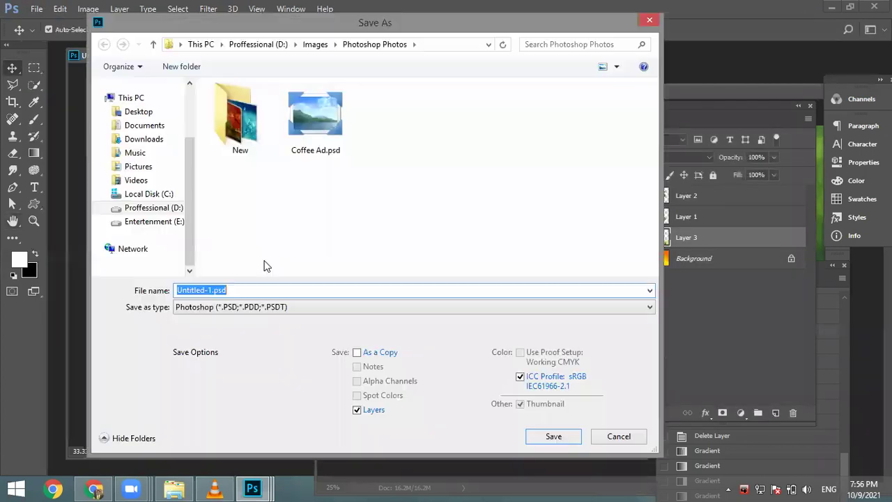
pyautogui.click(247, 307)
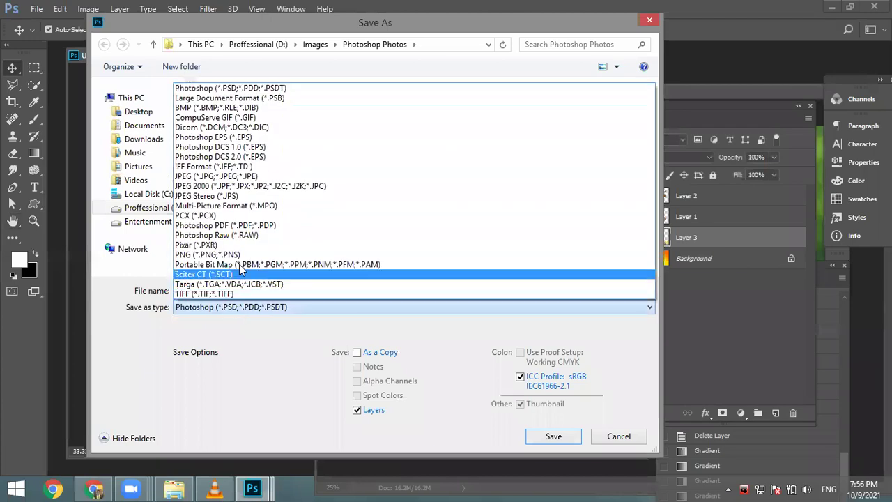
pyautogui.click(224, 177)
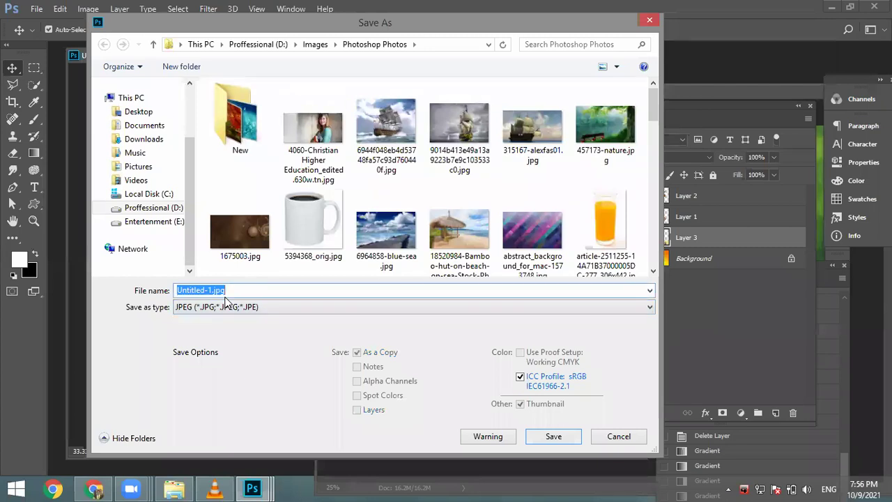
pyautogui.write('Oranf')
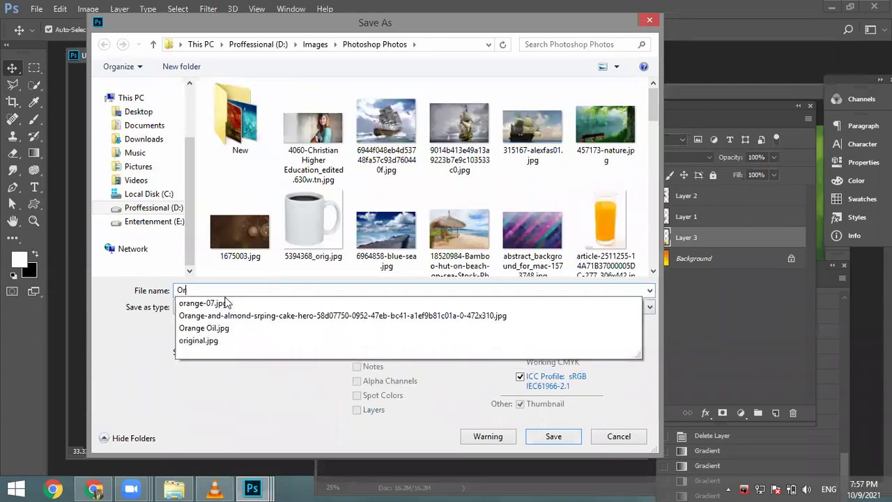
pyautogui.press('BackSpace')
pyautogui.write('ge')
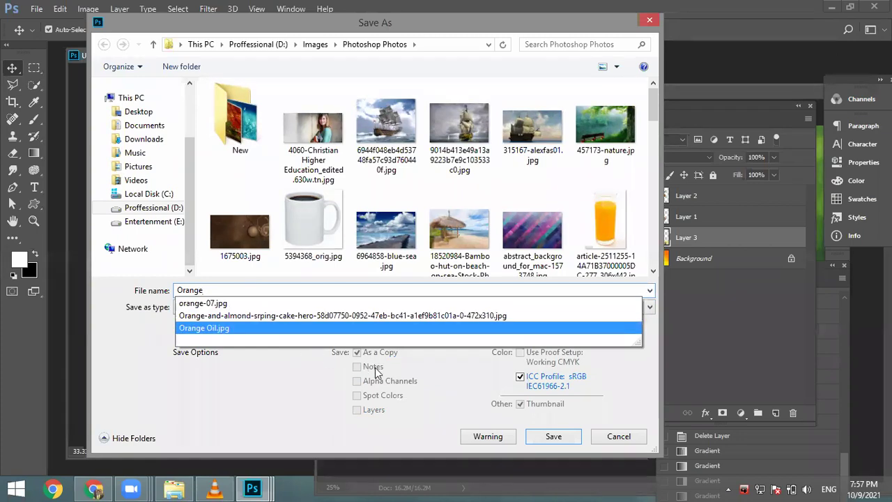
pyautogui.click(460, 394)
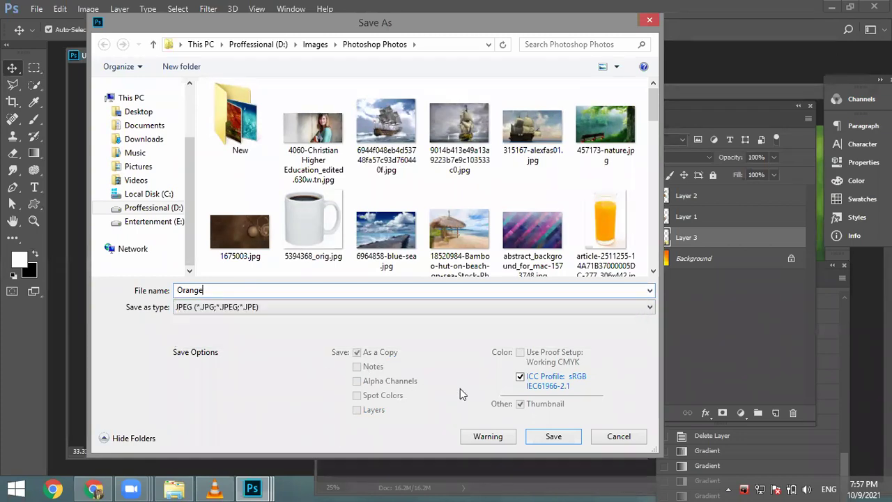
pyautogui.click(533, 437)
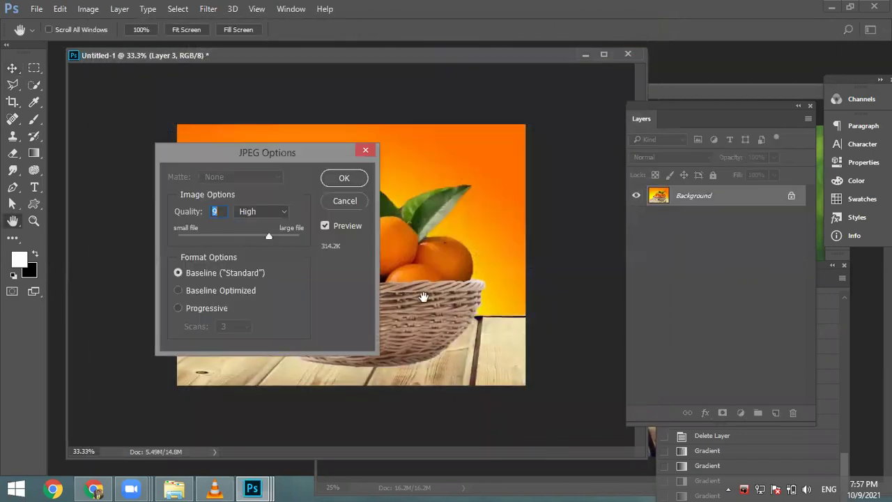
pyautogui.click(347, 179)
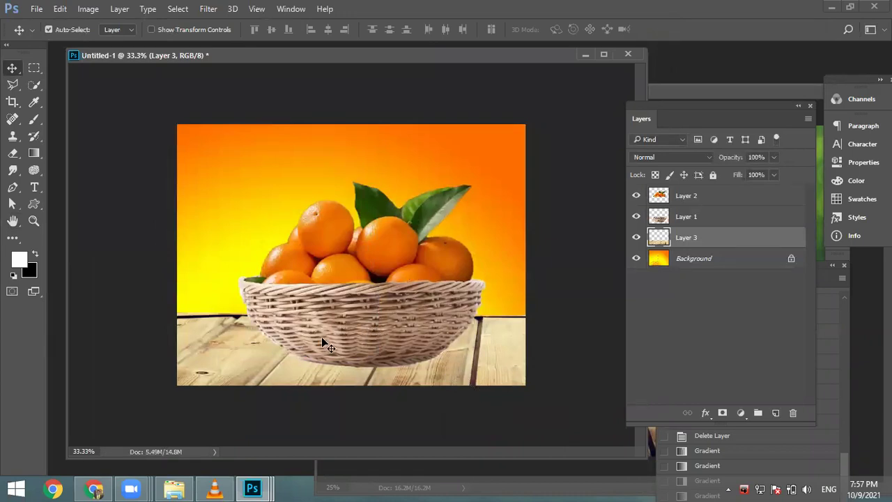
# Step: Close the orange basket composition without saving changes, and close the BLOG4.jpg image too
pyautogui.moveTo(260, 54)
pyautogui.mouseDown()
pyautogui.moveTo(305, 54)
pyautogui.moveTo(248, 57)
pyautogui.mouseUp()
pyautogui.click(606, 60)
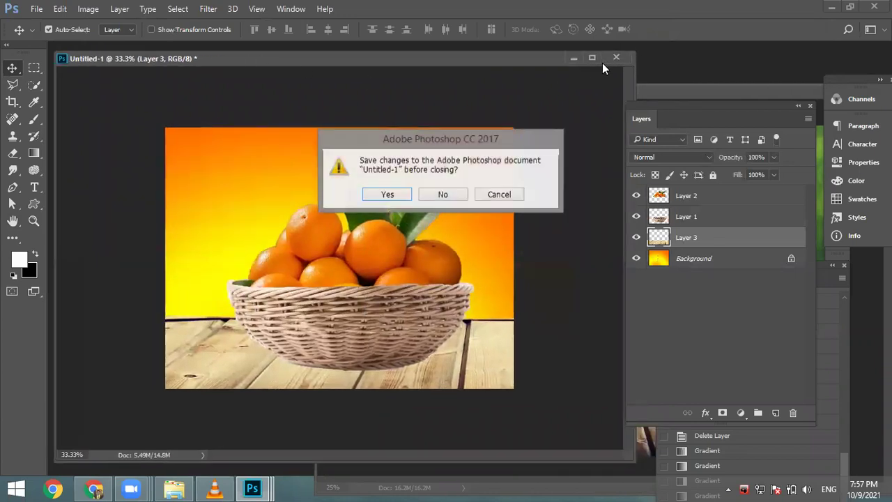
pyautogui.click(461, 193)
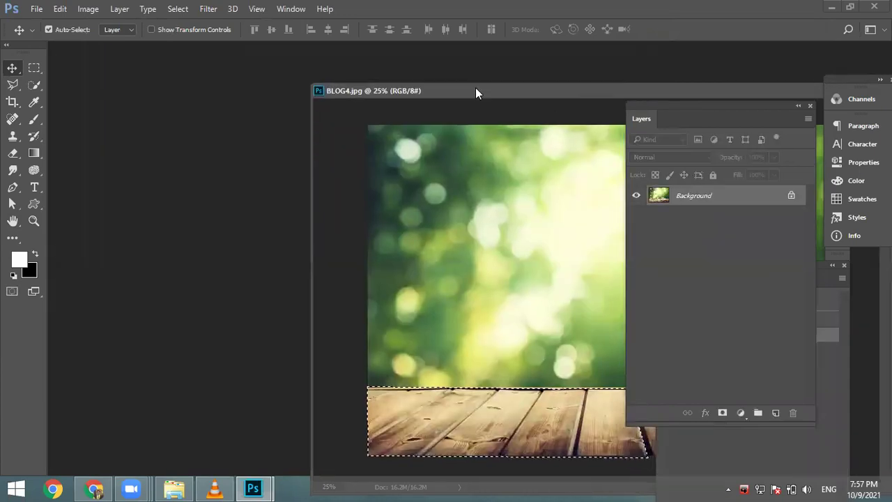
pyautogui.doubleClick(476, 88)
pyautogui.click(683, 62)
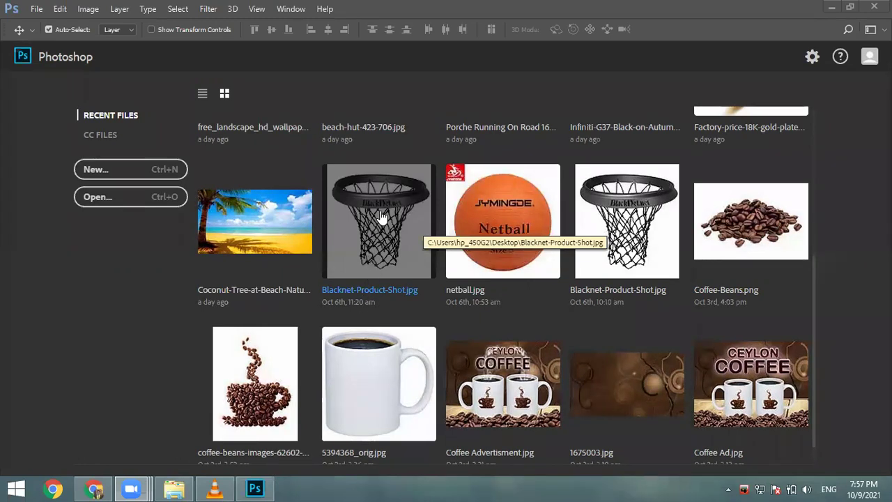
# Step: Open netball.jpg from the recent files and float it in its own document window
pyautogui.click(506, 225)
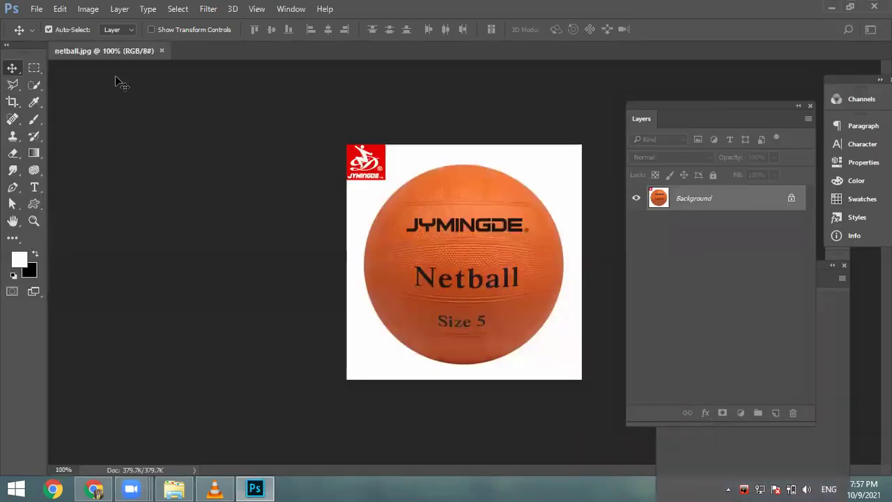
pyautogui.click(36, 8)
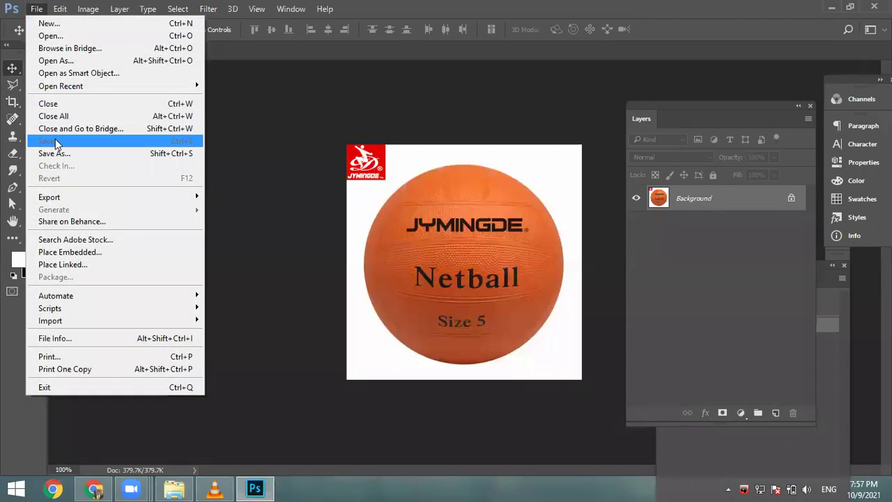
pyautogui.moveTo(89, 87)
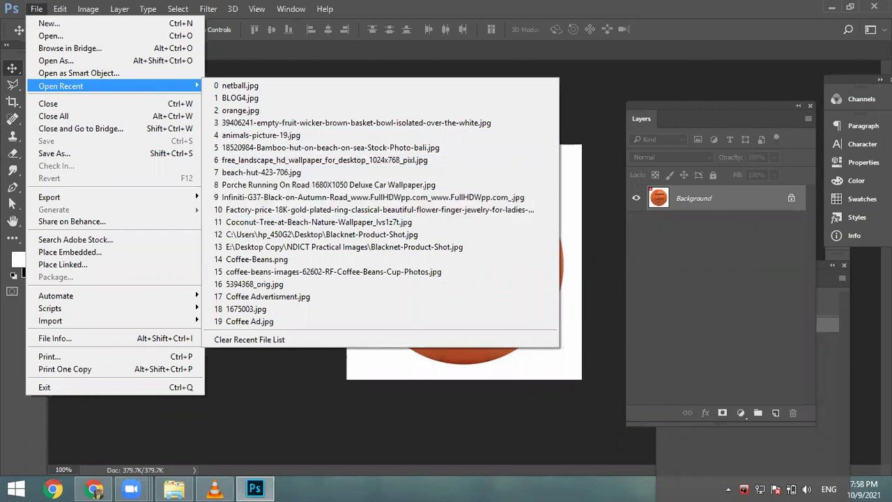
pyautogui.click(204, 120)
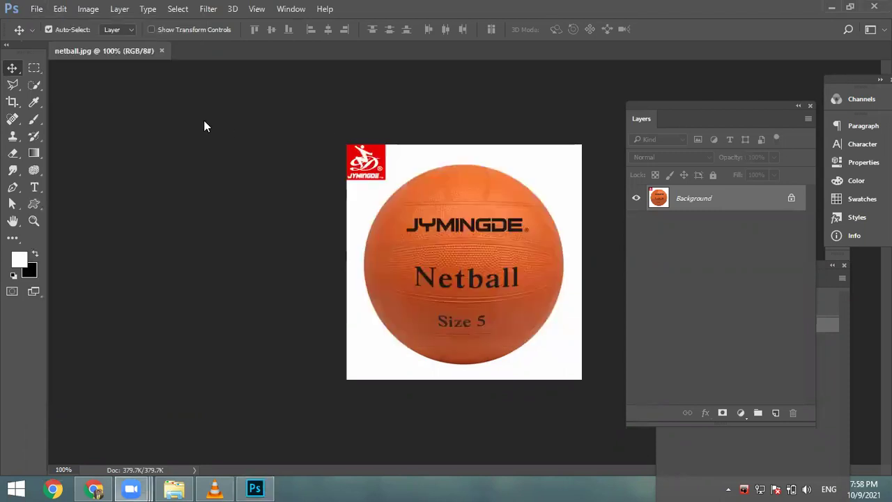
pyautogui.moveTo(138, 50); pyautogui.dragTo(198, 76)
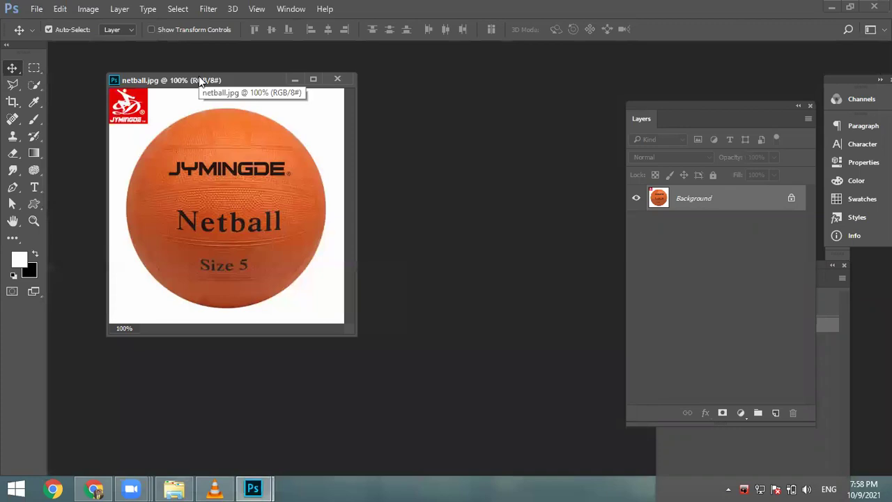
pyautogui.click(38, 10)
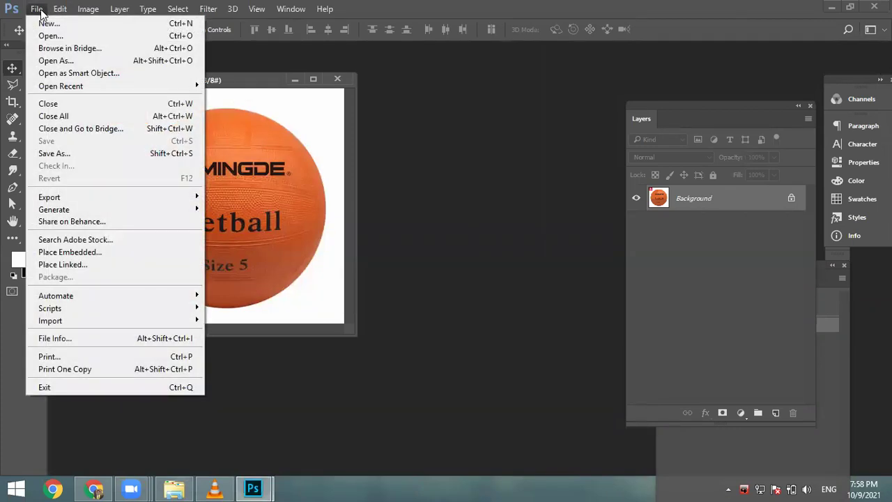
pyautogui.moveTo(63, 84)
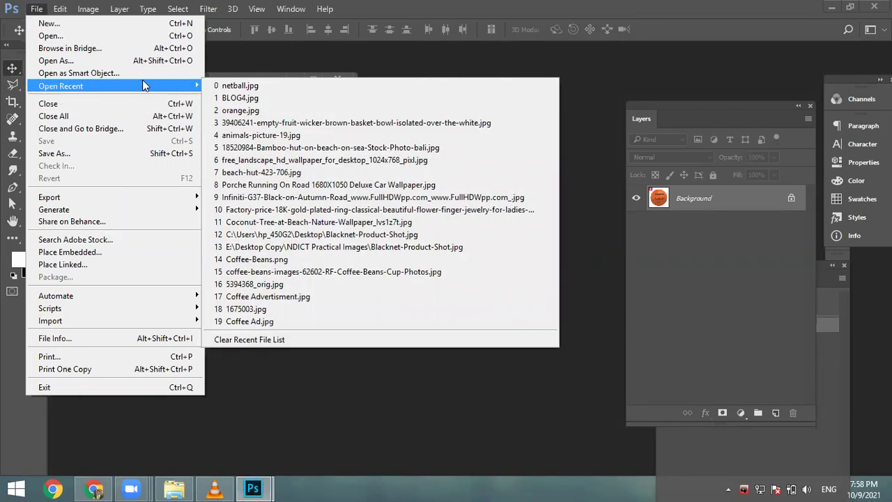
pyautogui.click(283, 284)
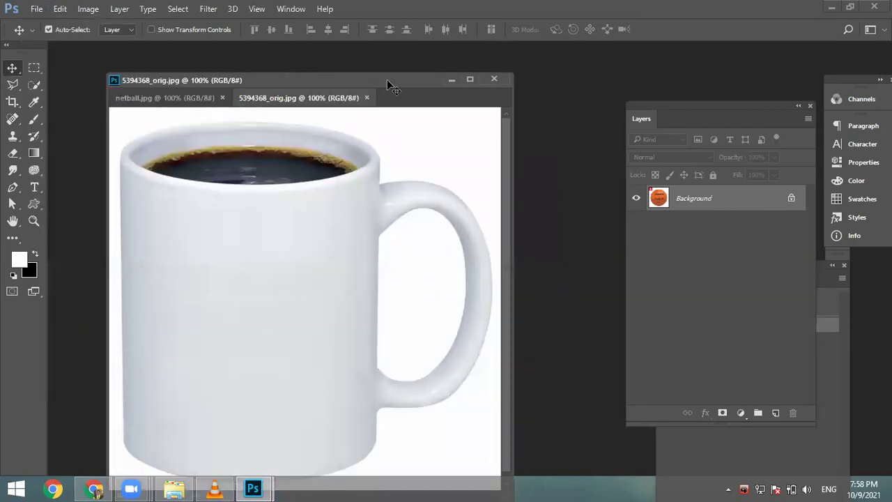
pyautogui.click(366, 98)
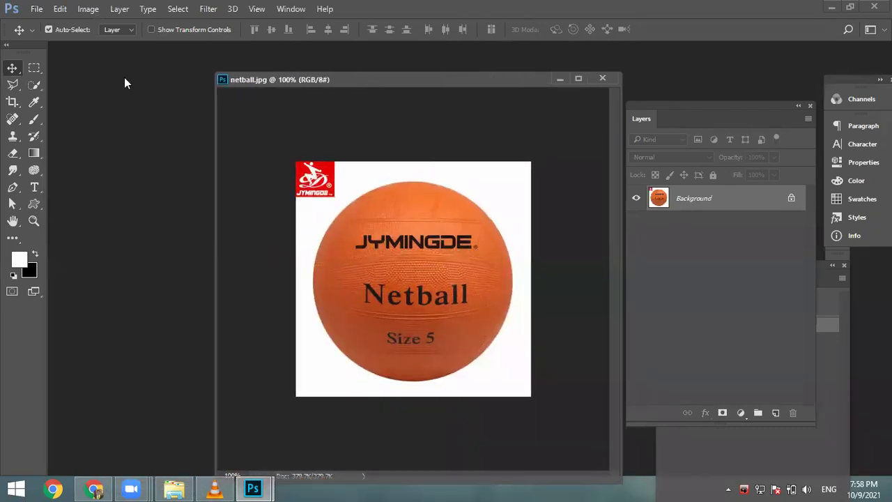
# Step: Open Blacknet-Product-Shot.jpg from the Desktop folder, showing the files there as thumbnails
pyautogui.hotkey('ctrl', 'o')
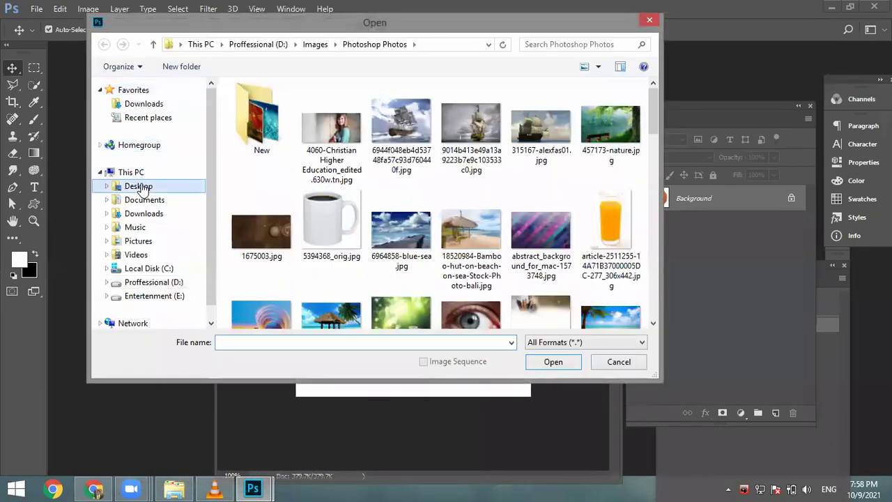
pyautogui.click(142, 187)
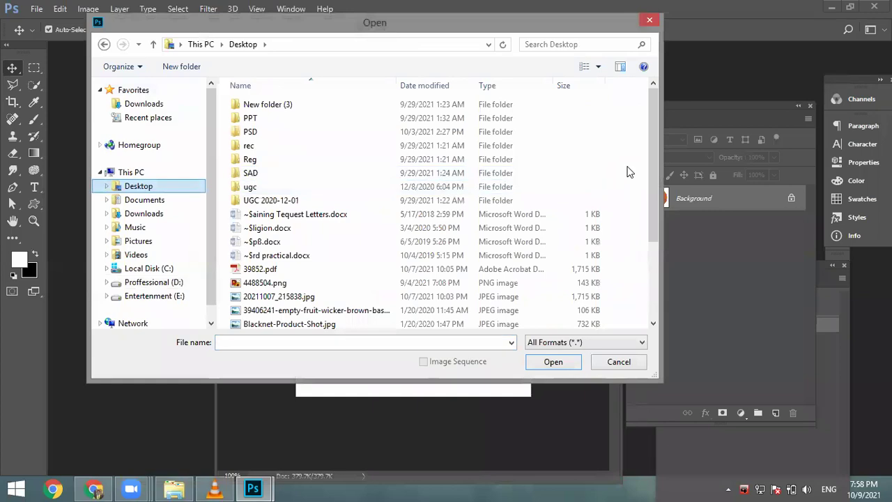
pyautogui.click(586, 70)
pyautogui.click(583, 68)
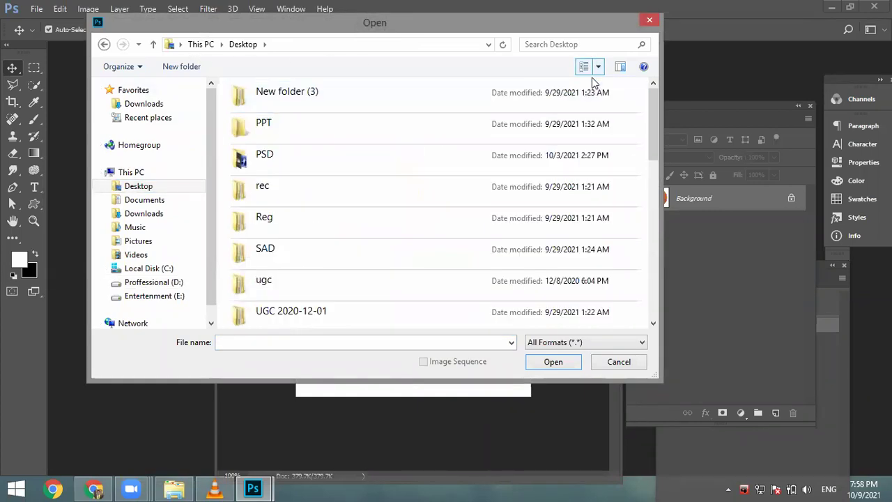
pyautogui.click(589, 67)
pyautogui.doubleClick(550, 274)
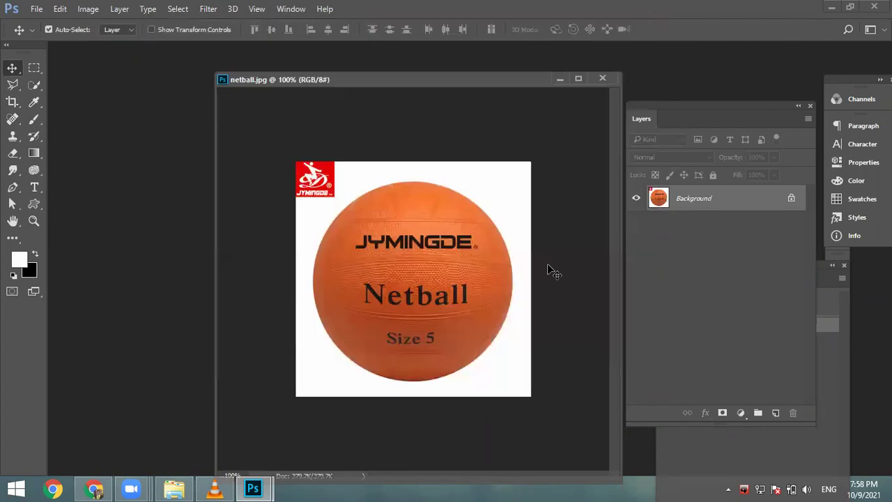
# Step: Arrange the two document windows side by side, with the basketball hoop image first and the netball image beside it
pyautogui.moveTo(400, 92); pyautogui.dragTo(107, 81)
pyautogui.click(485, 81)
pyautogui.moveTo(485, 79); pyautogui.dragTo(671, 68)
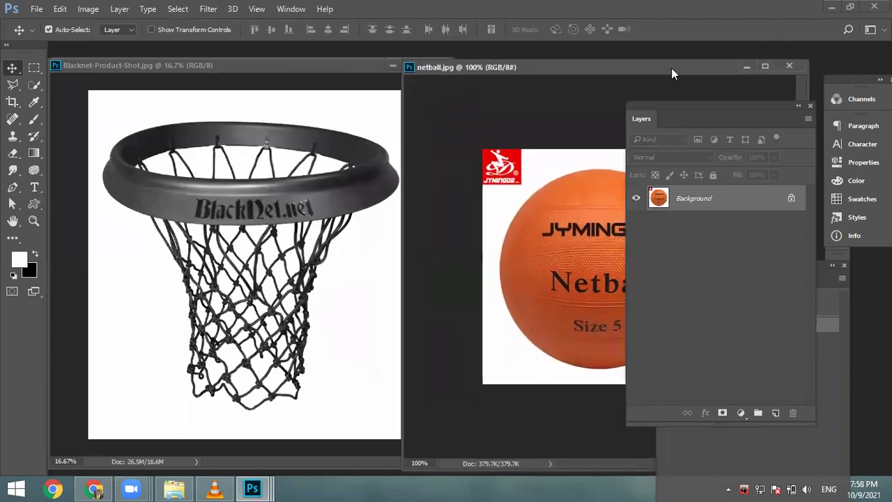
# Step: Collapse the floating Layers panel and dock the History panel beneath Info in the collapsed panel column
pyautogui.click(800, 108)
pyautogui.moveTo(742, 267); pyautogui.dragTo(764, 162)
pyautogui.moveTo(493, 69); pyautogui.dragTo(495, 66)
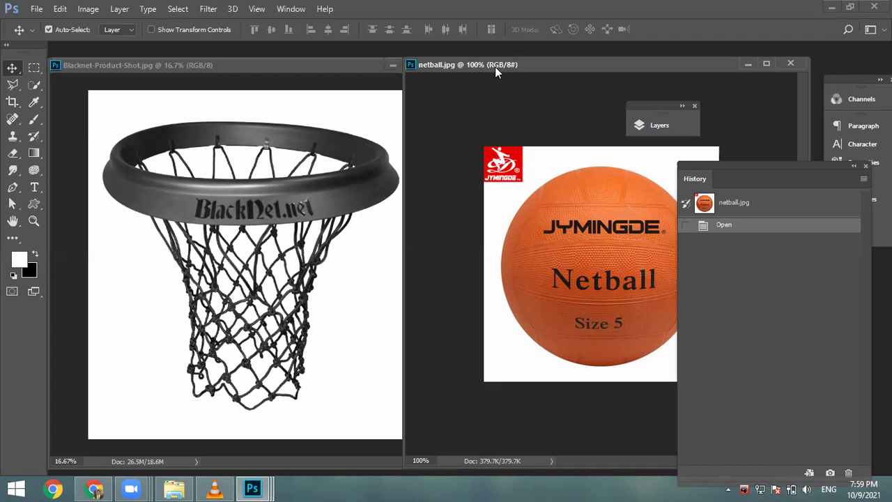
pyautogui.moveTo(728, 172); pyautogui.dragTo(752, 112)
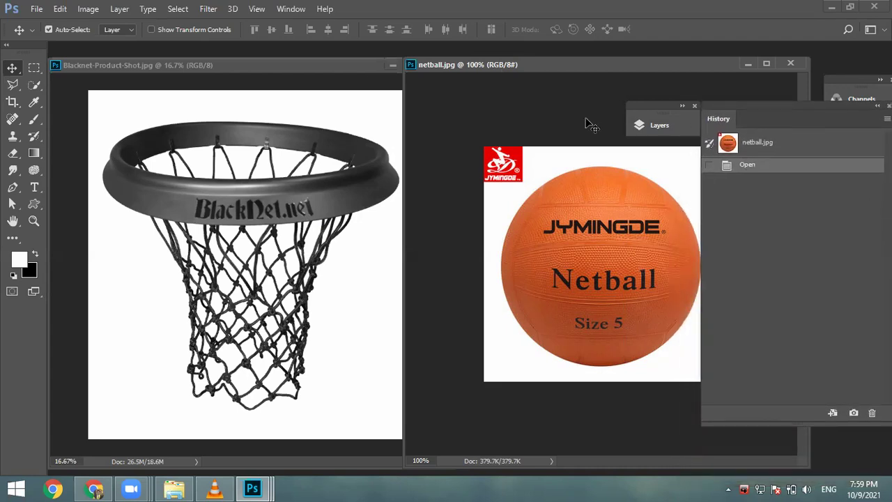
pyautogui.hotkey('ctrl', '+')
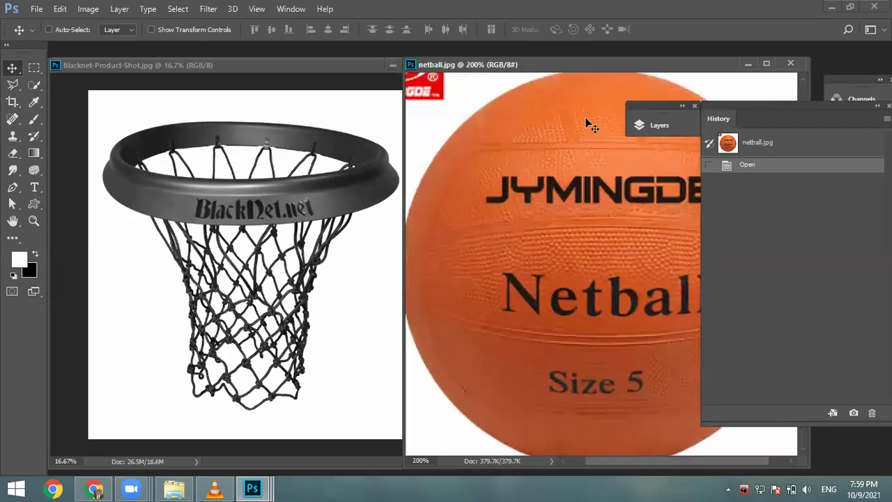
pyautogui.hotkey('ctrl', '-')
pyautogui.moveTo(734, 120); pyautogui.dragTo(702, 228)
pyautogui.moveTo(845, 297); pyautogui.dragTo(853, 249)
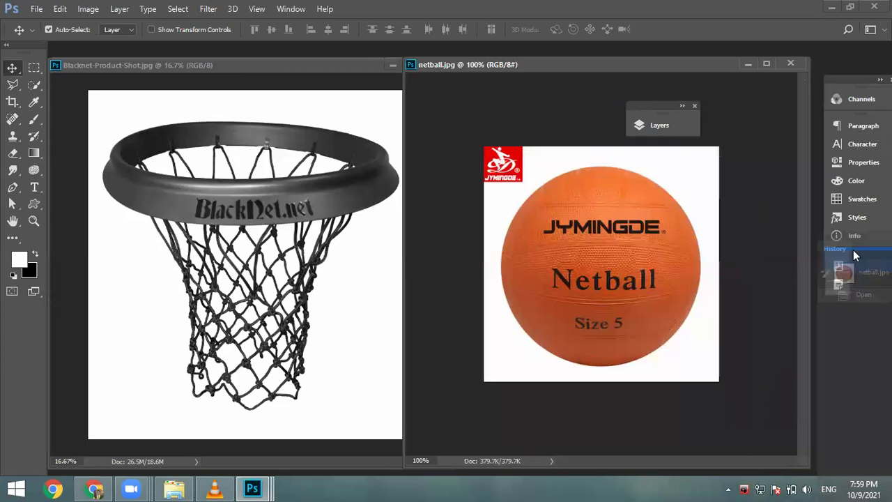
# Step: Dock the Layers panel beneath History and close the leftover floating panel group
pyautogui.moveTo(840, 295); pyautogui.dragTo(839, 223)
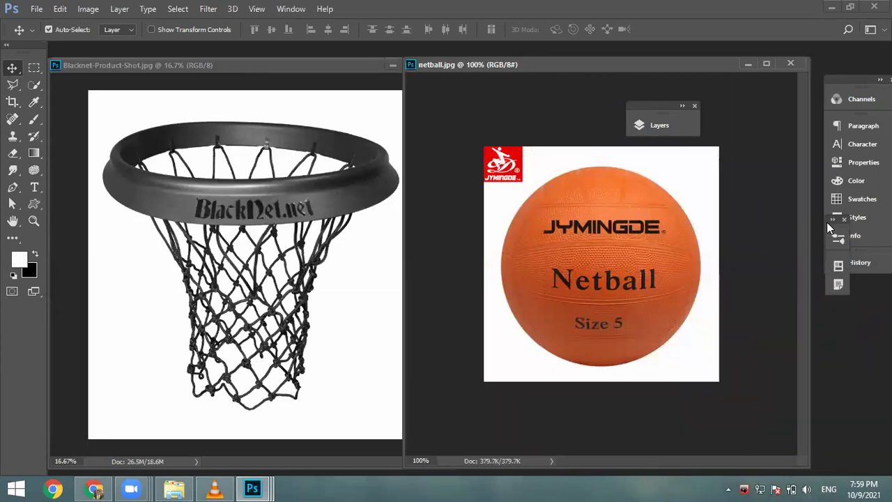
pyautogui.moveTo(665, 104); pyautogui.dragTo(863, 282)
pyautogui.click(844, 219)
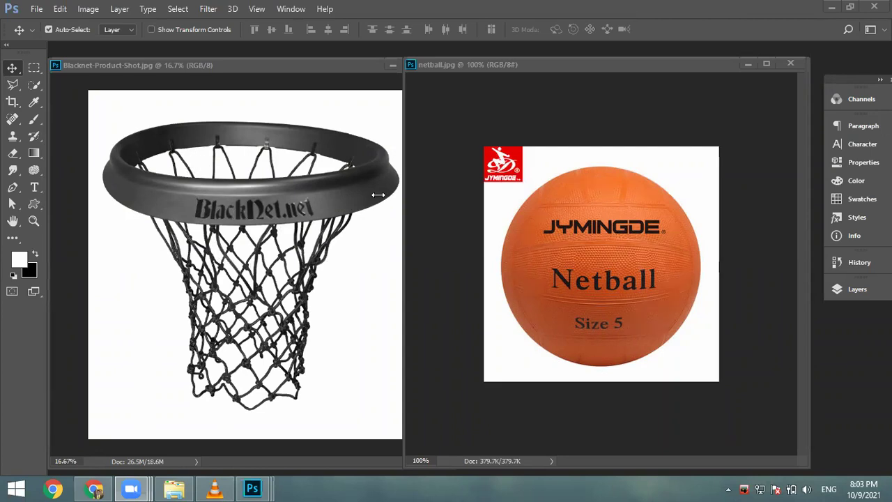
# Step: Paint out the JYMINGDE lettering on the ball with the content-aware Spot Healing Brush at size 20
pyautogui.click(524, 69)
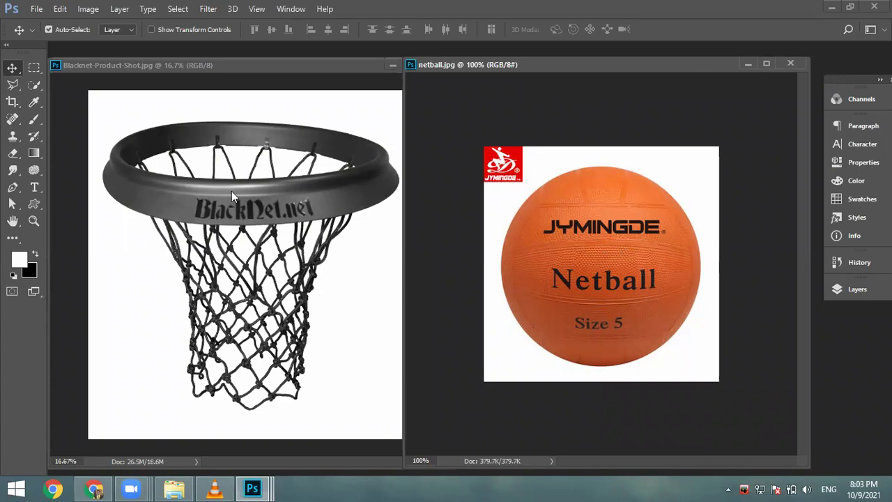
pyautogui.click(20, 122)
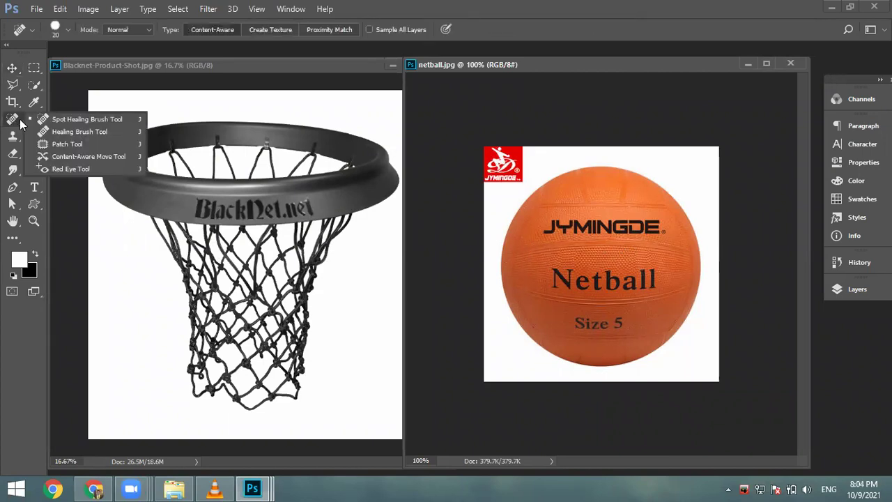
pyautogui.click(77, 121)
pyautogui.moveTo(540, 230)
pyautogui.mouseDown()
pyautogui.moveTo(561, 231)
pyautogui.moveTo(657, 226)
pyautogui.moveTo(680, 238)
pyautogui.moveTo(658, 237)
pyautogui.mouseUp()
pyautogui.moveTo(561, 221); pyautogui.dragTo(641, 222)
pyautogui.moveTo(561, 230)
pyautogui.mouseDown()
pyautogui.moveTo(614, 225)
pyautogui.moveTo(688, 246)
pyautogui.mouseUp()
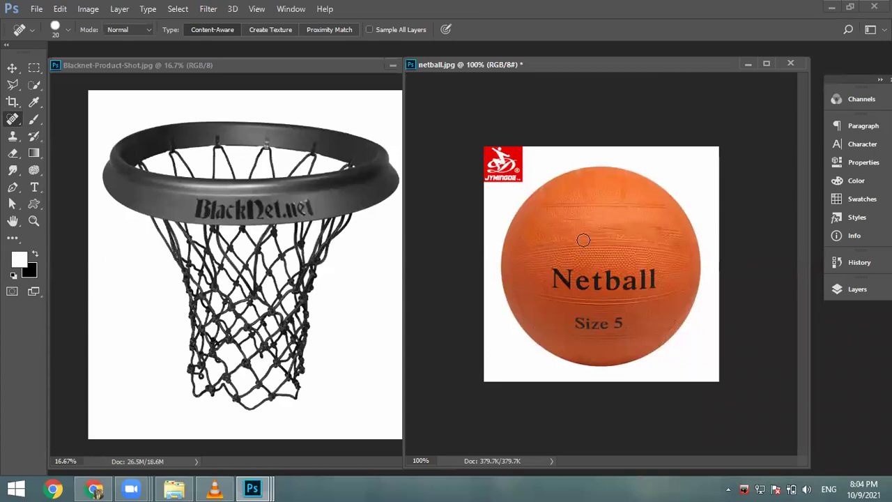
pyautogui.moveTo(553, 220); pyautogui.dragTo(660, 216)
pyautogui.moveTo(536, 224); pyautogui.dragTo(585, 213)
# Step: Enlarge the healing brush to 35 and paint out the "Netball" and "Size 5" lettering on the ball
pyautogui.press(']')
pyautogui.press(']')
pyautogui.press(']')
pyautogui.moveTo(549, 274)
pyautogui.mouseDown()
pyautogui.moveTo(649, 276)
pyautogui.moveTo(562, 290)
pyautogui.moveTo(558, 282)
pyautogui.moveTo(592, 279)
pyautogui.mouseUp()
pyautogui.click(558, 282)
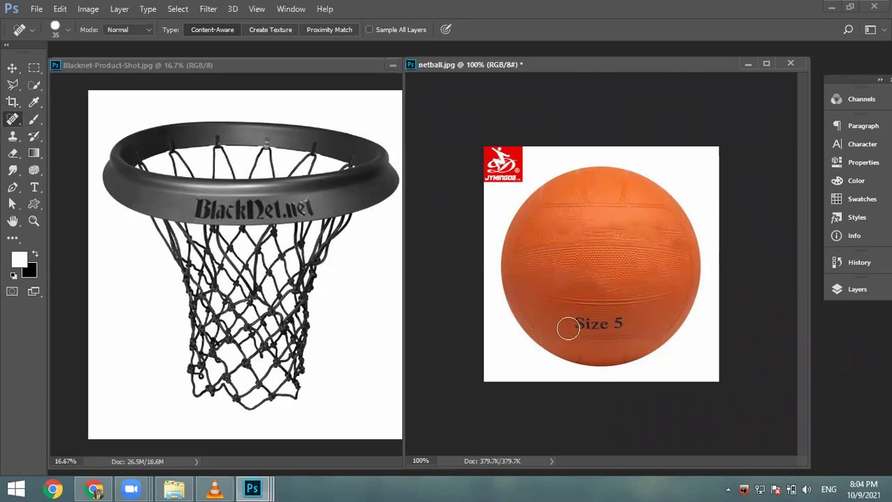
pyautogui.moveTo(571, 322); pyautogui.dragTo(627, 324)
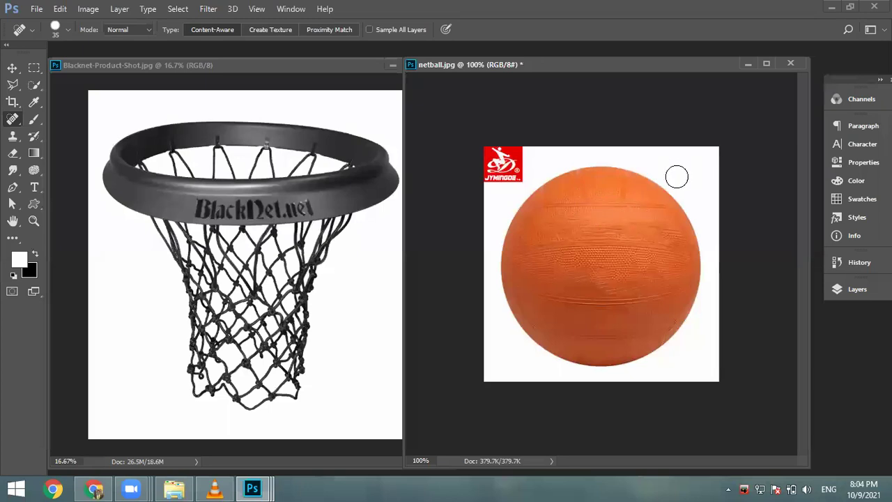
# Step: Select the white background around the ball with the Magic Wand and invert the selection
pyautogui.click(33, 85)
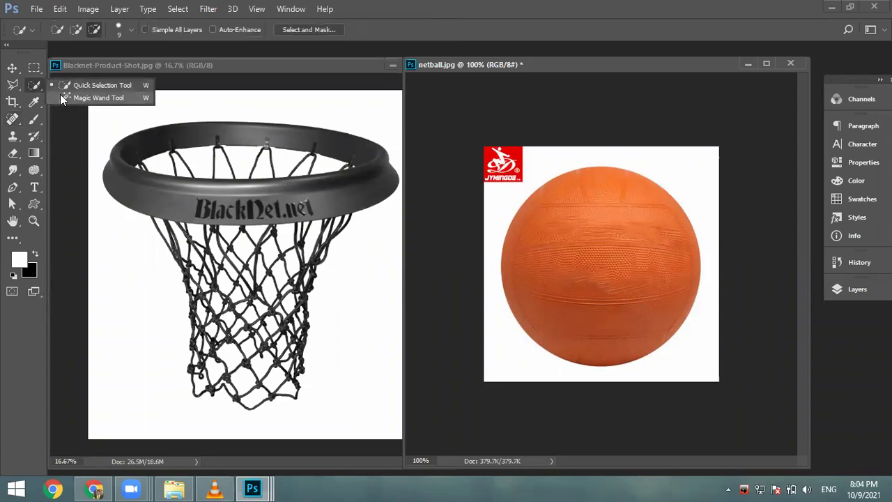
pyautogui.click(61, 98)
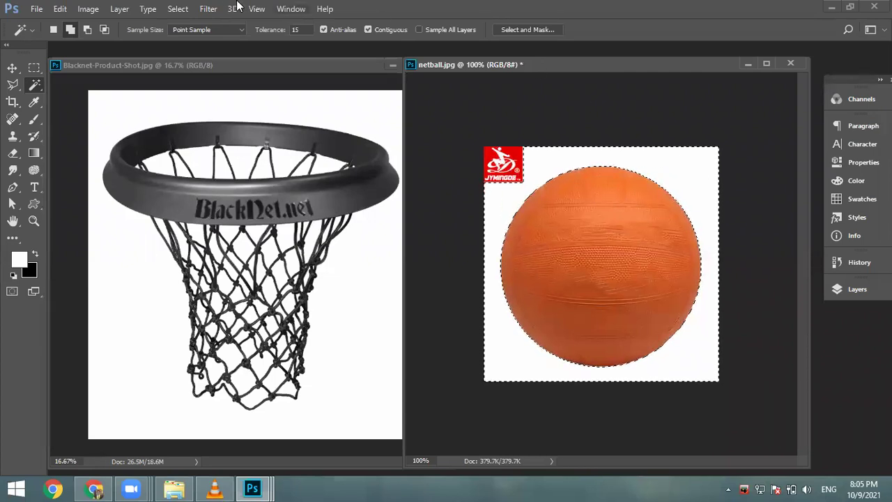
pyautogui.click(174, 12)
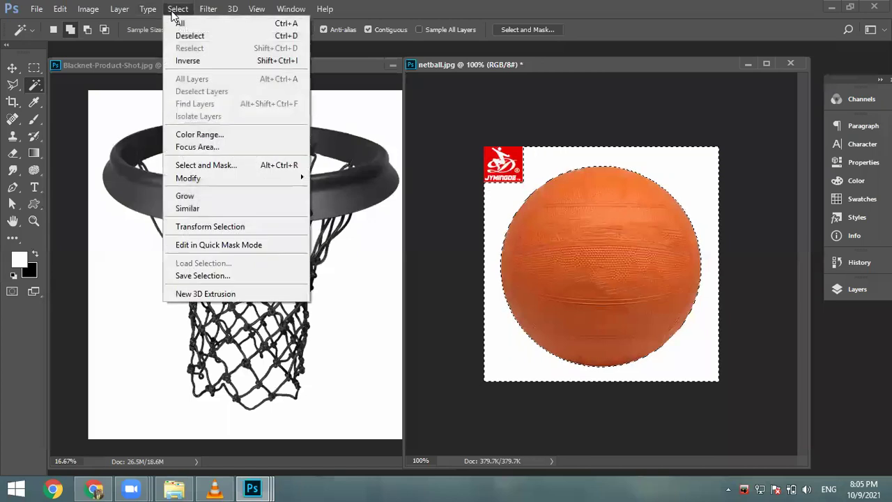
pyautogui.click(218, 60)
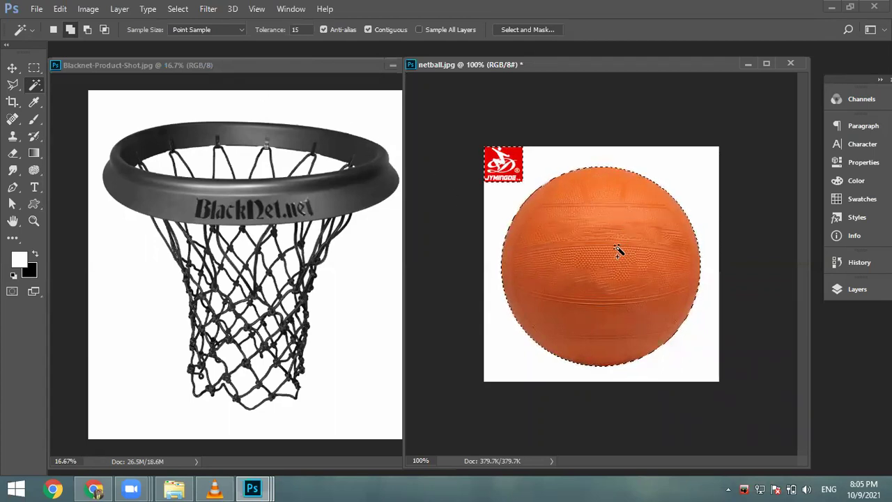
# Step: Copy the selected ball and logo into the hoop image and scale them to about 535%, centred over the net
pyautogui.click(12, 67)
pyautogui.moveTo(644, 263); pyautogui.dragTo(290, 234)
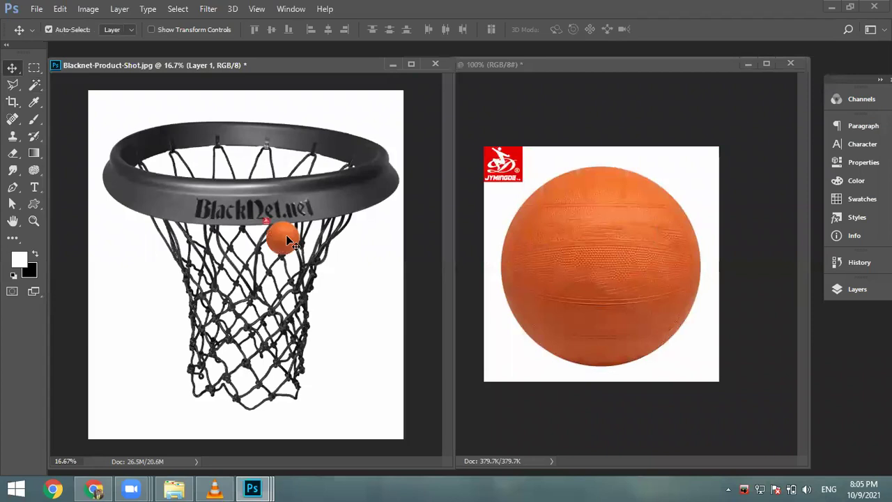
pyautogui.hotkey('ctrl', 't')
pyautogui.moveTo(264, 217); pyautogui.dragTo(188, 144)
pyautogui.moveTo(297, 252); pyautogui.dragTo(384, 339)
pyautogui.moveTo(336, 292); pyautogui.dragTo(295, 297)
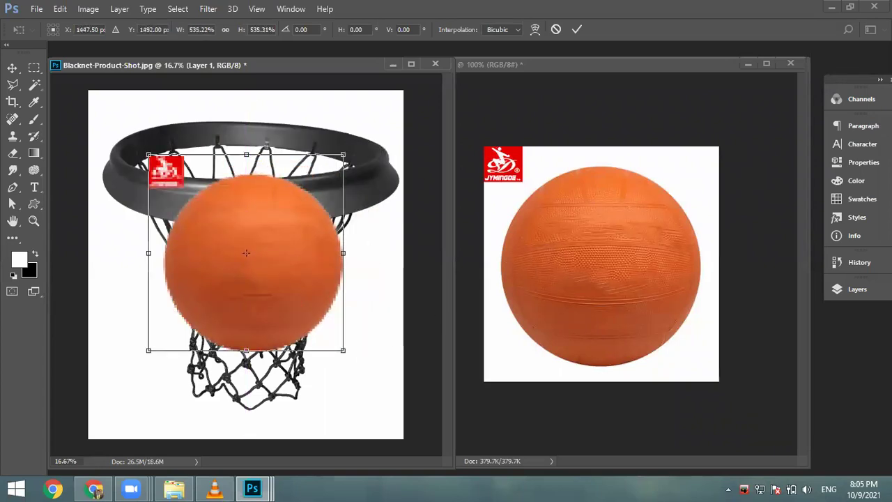
pyautogui.press('Return')
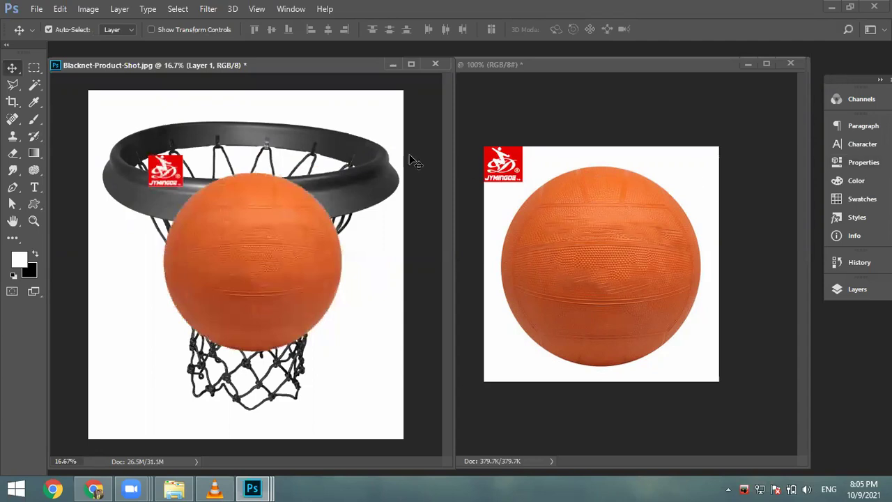
# Step: Erase the red JYMINGDE logo from the ball layer with the Eraser at brush size 300
pyautogui.click(12, 150)
pyautogui.press(']')
pyautogui.press(']')
pyautogui.press(']')
pyautogui.press(']')
pyautogui.press(']')
pyautogui.press(']')
pyautogui.press(']')
pyautogui.press(']')
pyautogui.press(']')
pyautogui.press(']')
pyautogui.press(']')
pyautogui.press(']')
pyautogui.press(']')
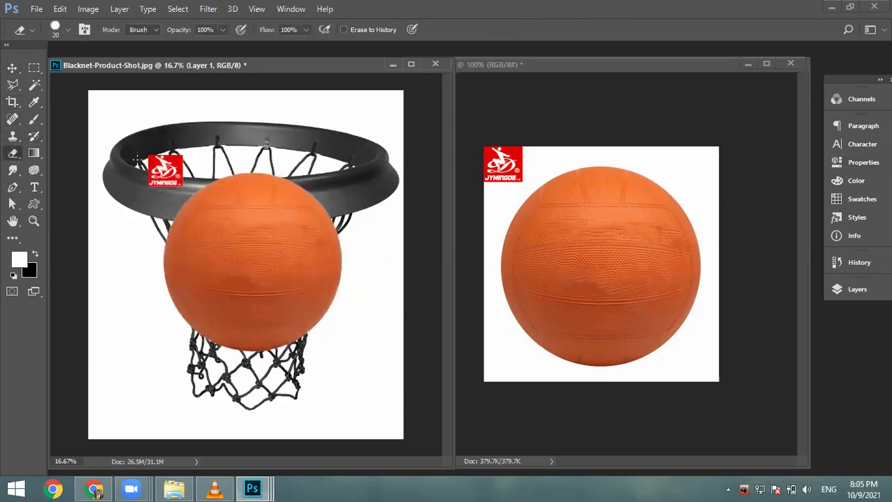
pyautogui.press(']')
pyautogui.press(']')
pyautogui.press(']')
pyautogui.press(']')
pyautogui.moveTo(155, 162)
pyautogui.mouseDown()
pyautogui.moveTo(171, 174)
pyautogui.moveTo(182, 166)
pyautogui.mouseUp()
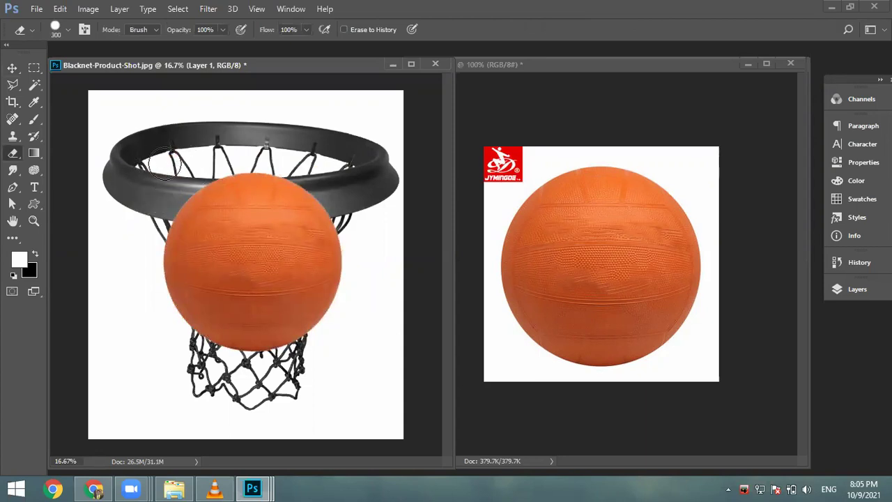
# Step: Move the orange ball up in the hoop image so that it sits over the rim and the upper net
pyautogui.click(12, 68)
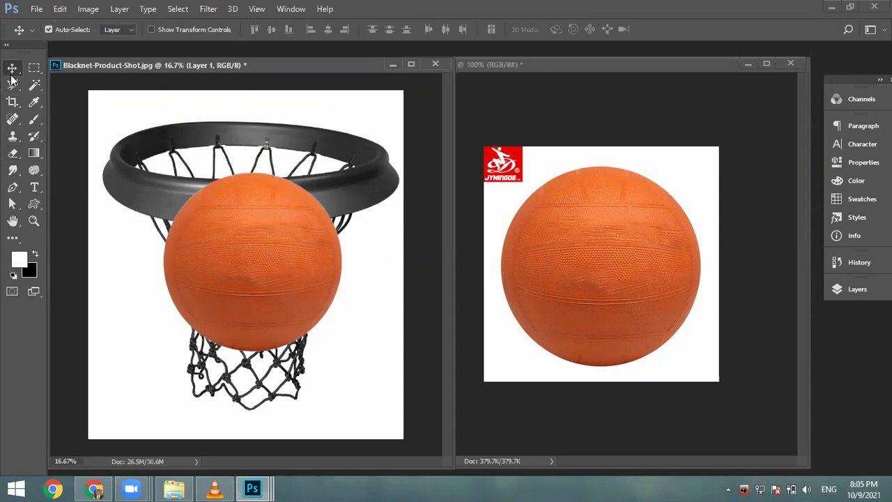
pyautogui.moveTo(283, 221); pyautogui.dragTo(273, 248)
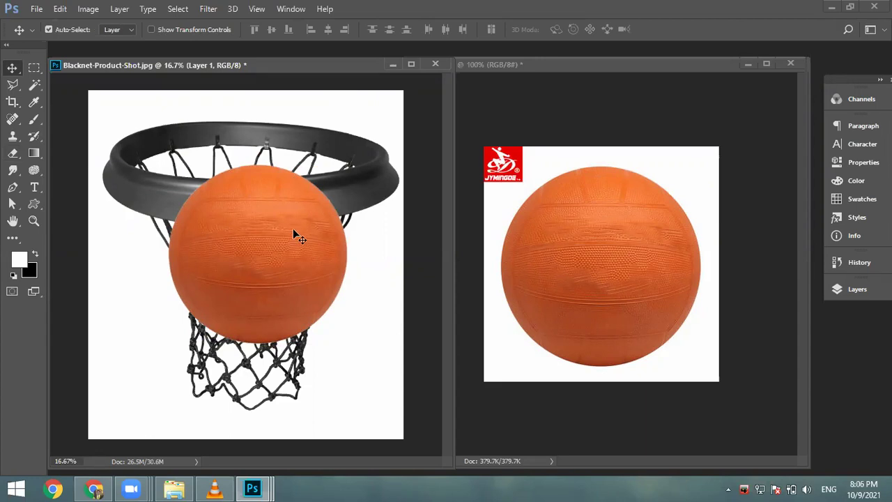
pyautogui.moveTo(289, 273); pyautogui.dragTo(278, 207)
pyautogui.moveTo(278, 199); pyautogui.dragTo(281, 196)
# Step: Enlarge the ball to about 107.6% with Free Transform, extending it toward its lower-left corner, and apply the transformation
pyautogui.hotkey('ctrl', 't')
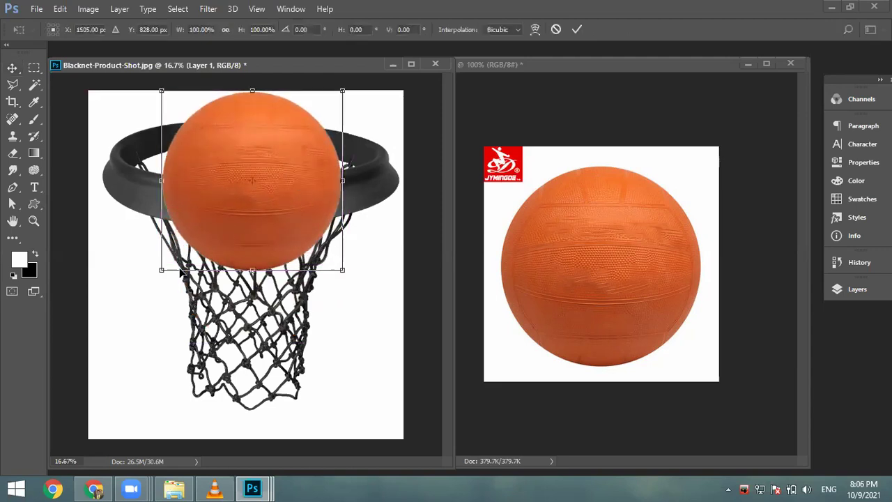
pyautogui.moveTo(161, 271); pyautogui.dragTo(146, 282)
pyautogui.moveTo(202, 221); pyautogui.dragTo(208, 224)
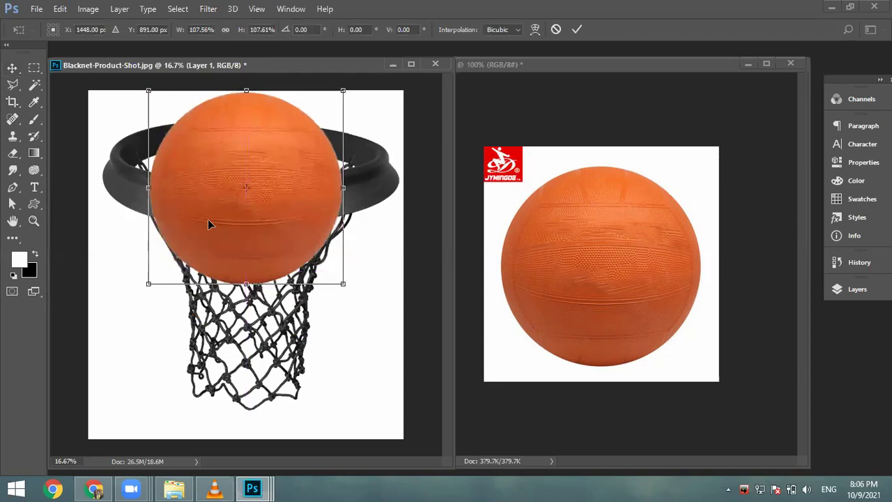
pyautogui.press('Return')
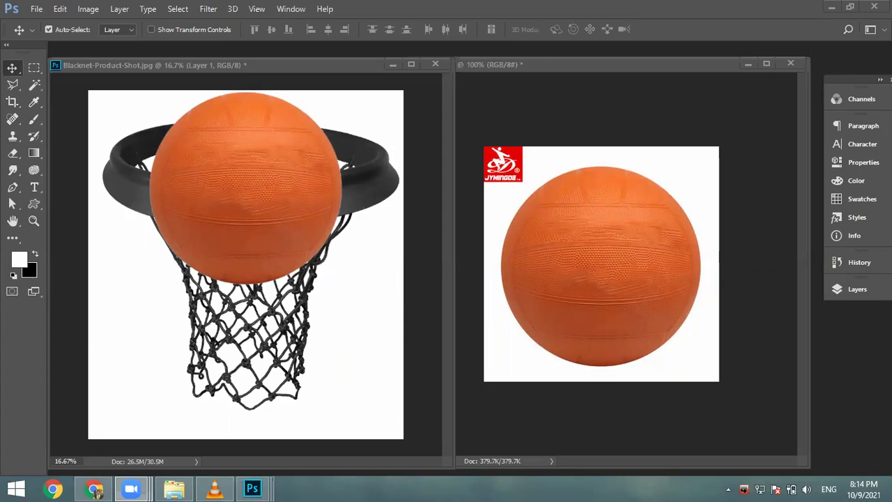
# Step: Show the layer list beside the hoop image and unlock the Background layer
pyautogui.click(334, 75)
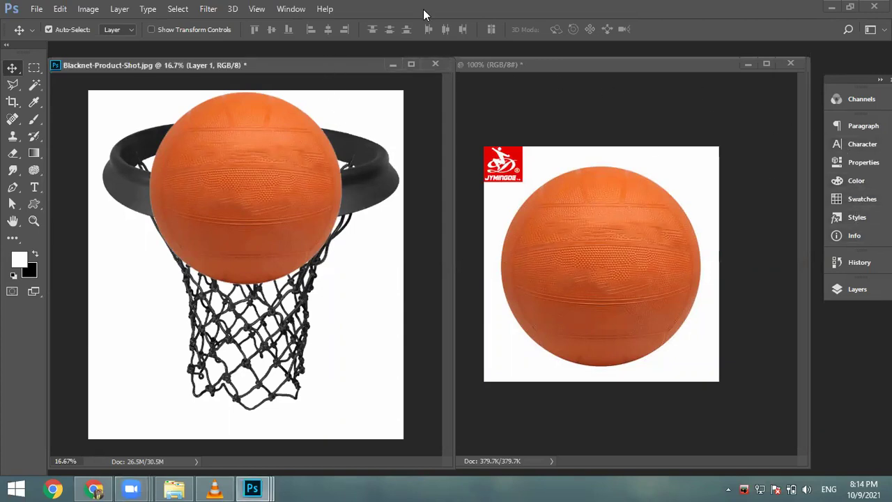
pyautogui.click(277, 11)
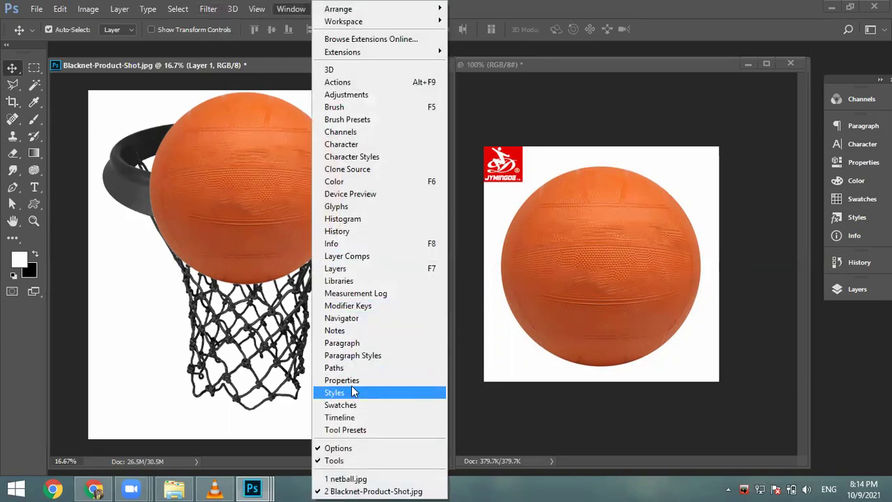
pyautogui.click(342, 269)
pyautogui.moveTo(692, 160); pyautogui.dragTo(585, 127)
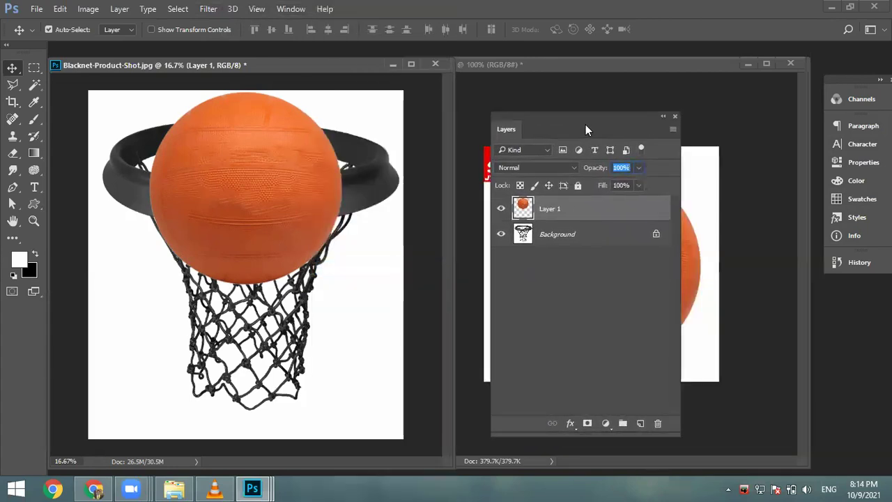
pyautogui.click(577, 235)
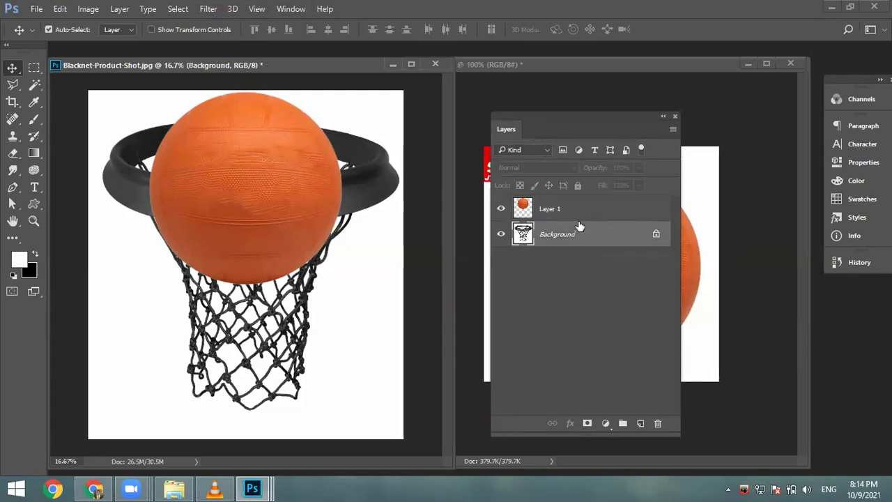
pyautogui.click(656, 235)
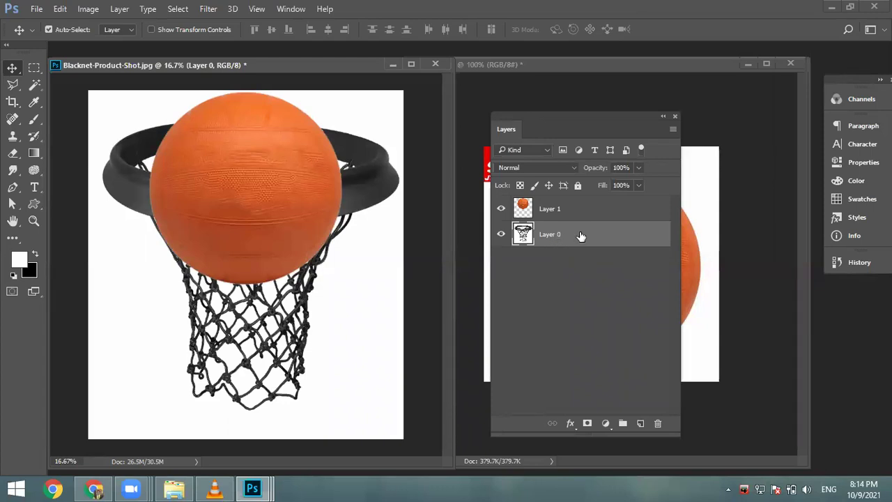
# Step: Duplicate the hoop layer, Layer 0, within the same document, keeping the name Layer 0 copy
pyautogui.click(119, 9)
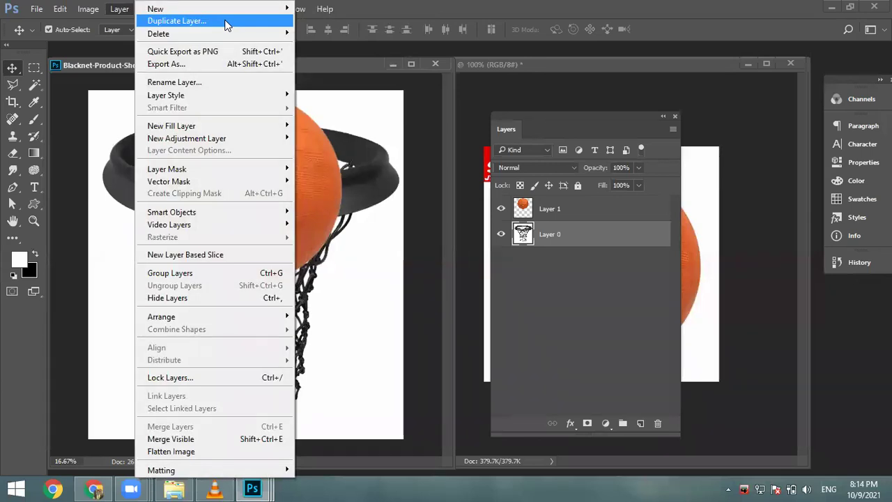
pyautogui.click(516, 293)
pyautogui.click(561, 242)
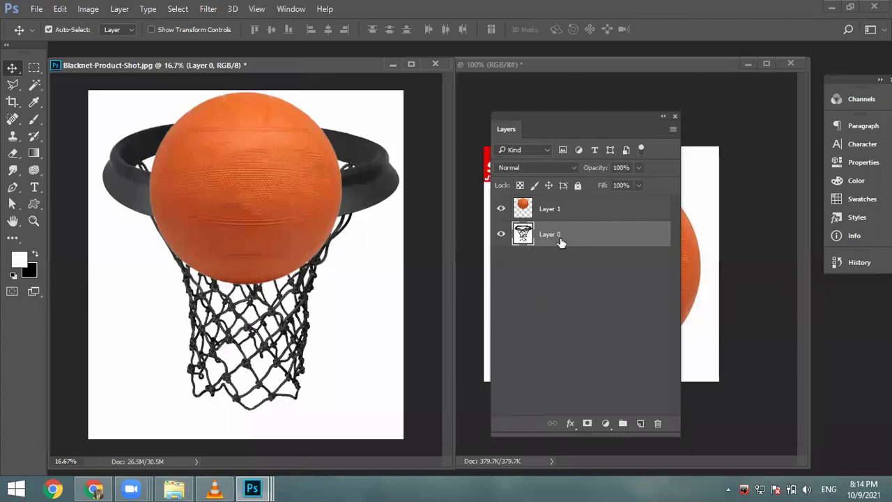
pyautogui.click(118, 9)
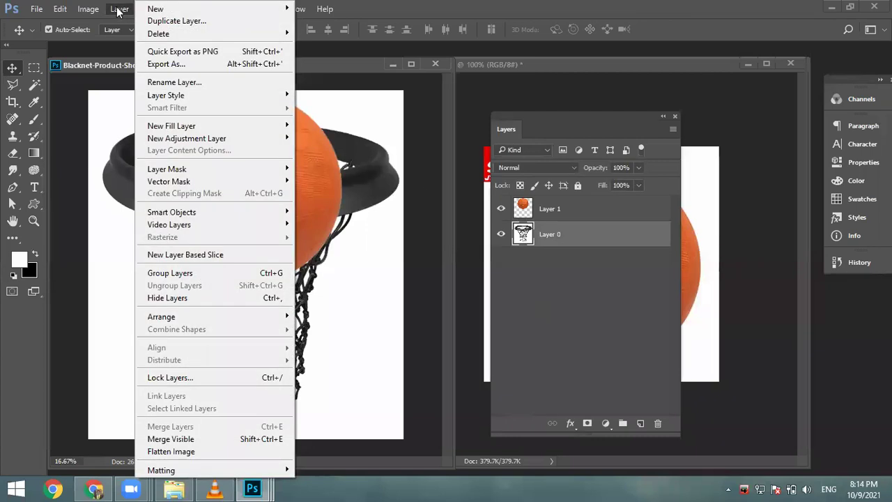
pyautogui.click(195, 22)
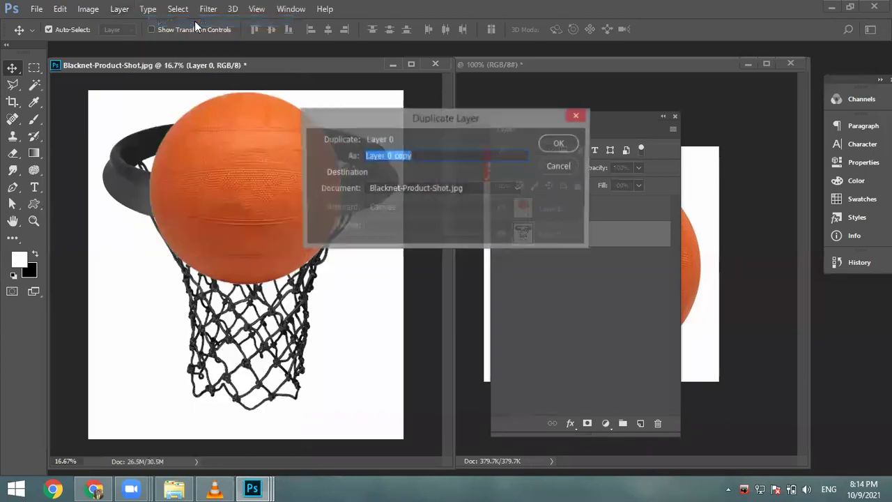
pyautogui.click(550, 148)
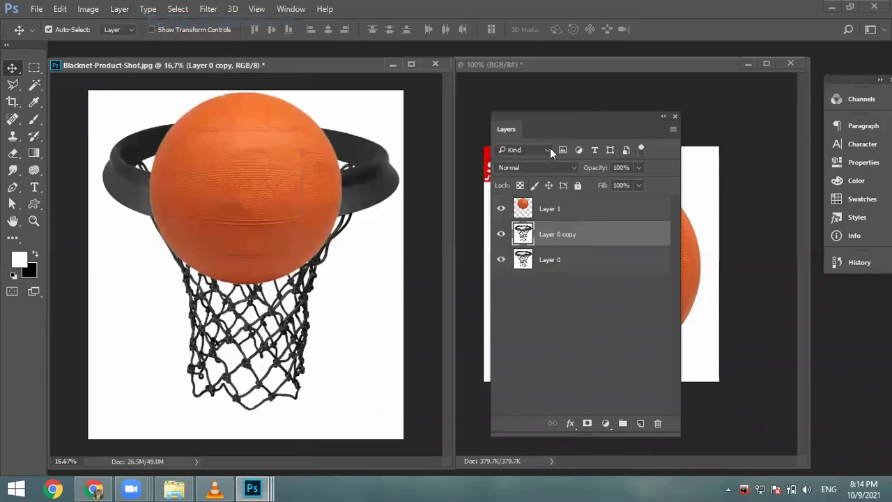
# Step: Reorder the layers so that Layer 0 copy sits above the ball layer, Layer 1
pyautogui.click(572, 259)
pyautogui.click(571, 235)
pyautogui.moveTo(588, 233); pyautogui.dragTo(584, 204)
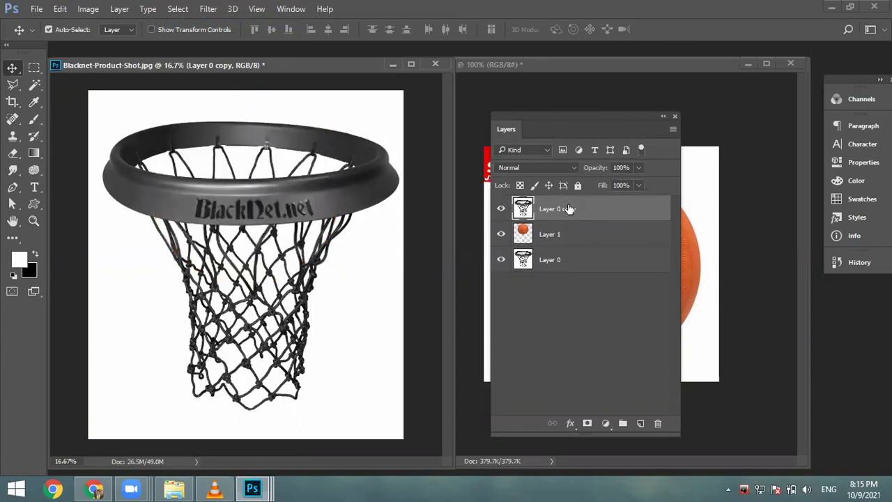
# Step: Lower the opacity of Layer 0 copy to 51% so the ball shows through the hoop
pyautogui.click(570, 259)
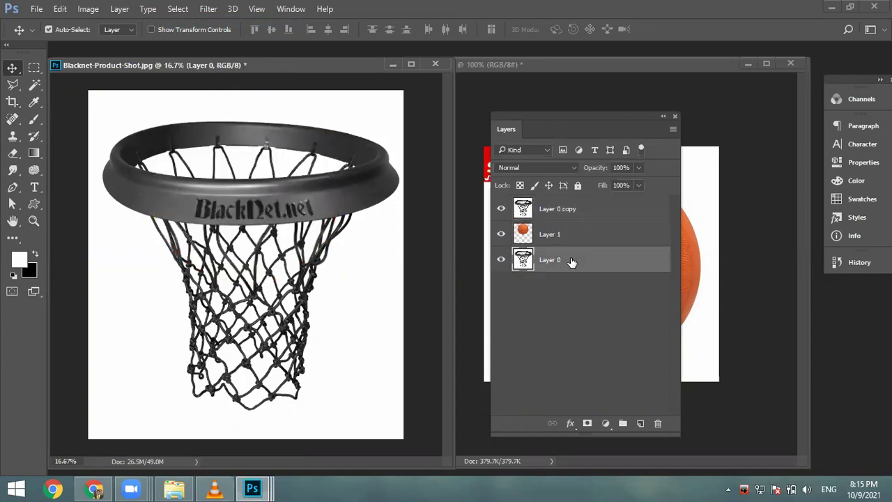
pyautogui.click(562, 236)
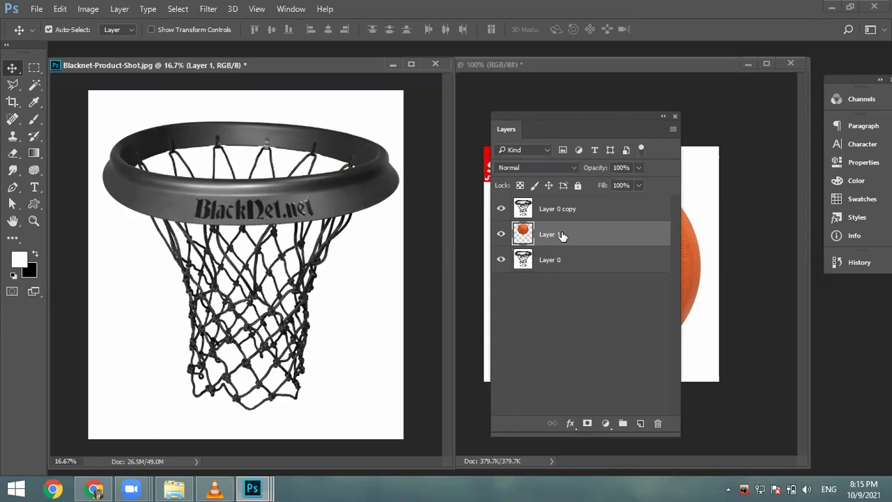
pyautogui.click(561, 211)
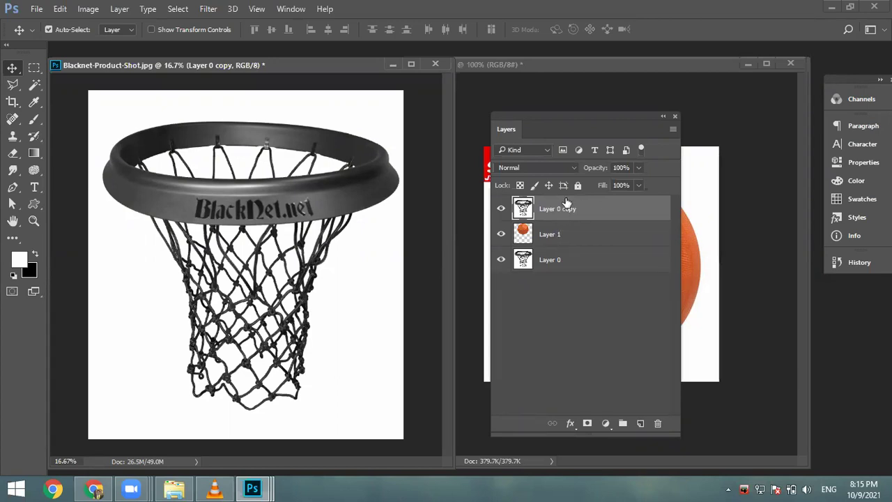
pyautogui.click(637, 167)
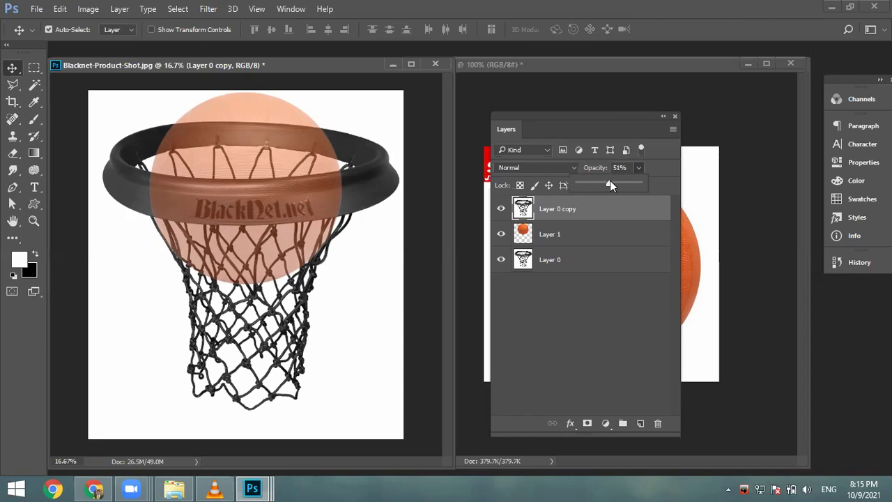
pyautogui.click(577, 212)
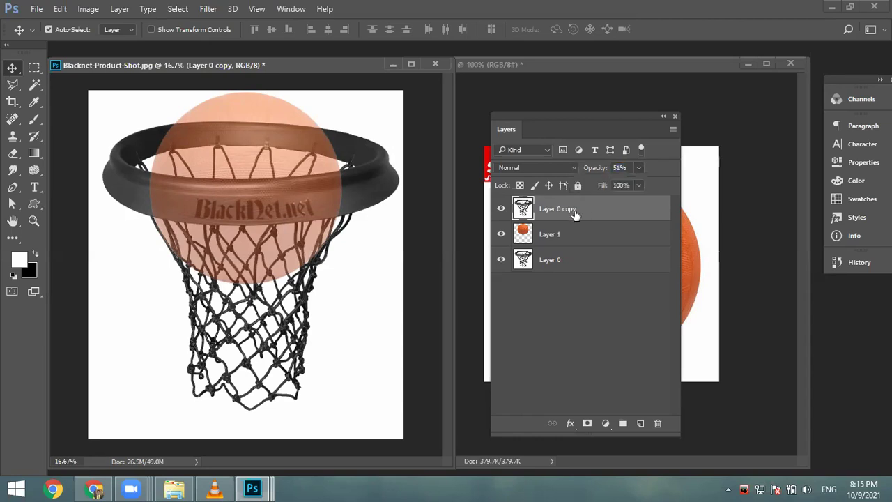
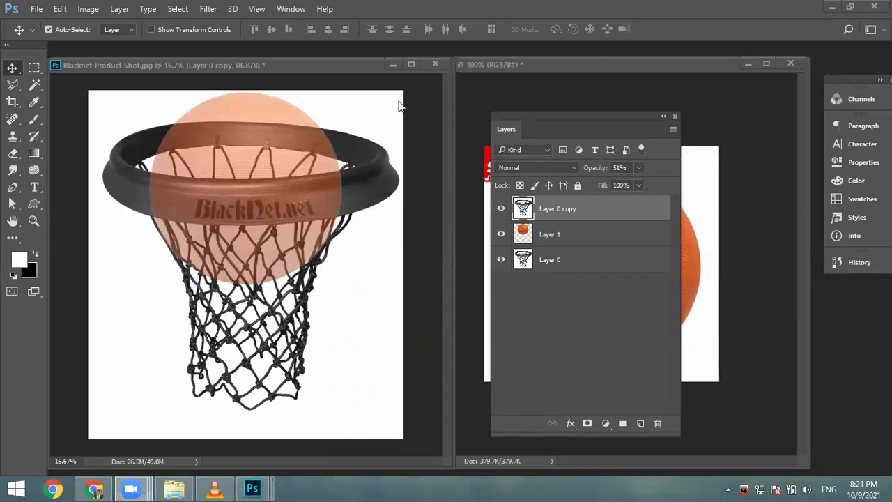
# Step: On Layer 0 copy, select the white background outside the hoop with the Magic Wand and delete it
pyautogui.click(551, 267)
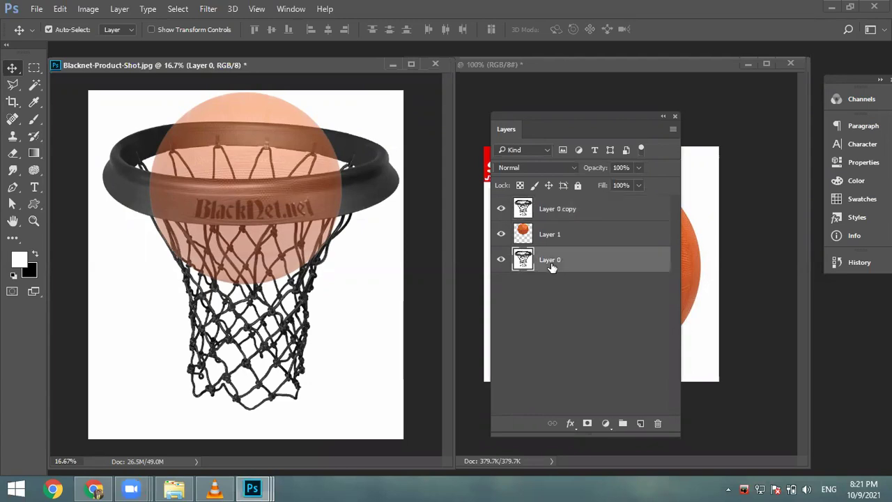
pyautogui.click(552, 210)
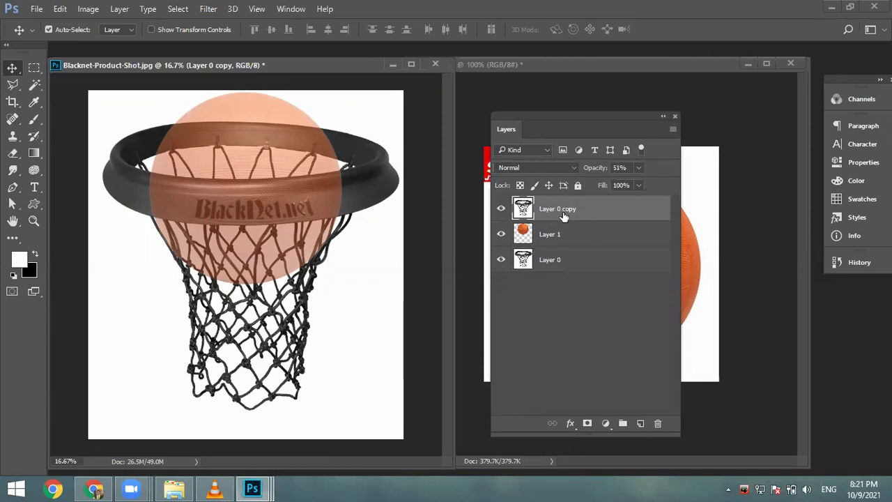
pyautogui.click(553, 232)
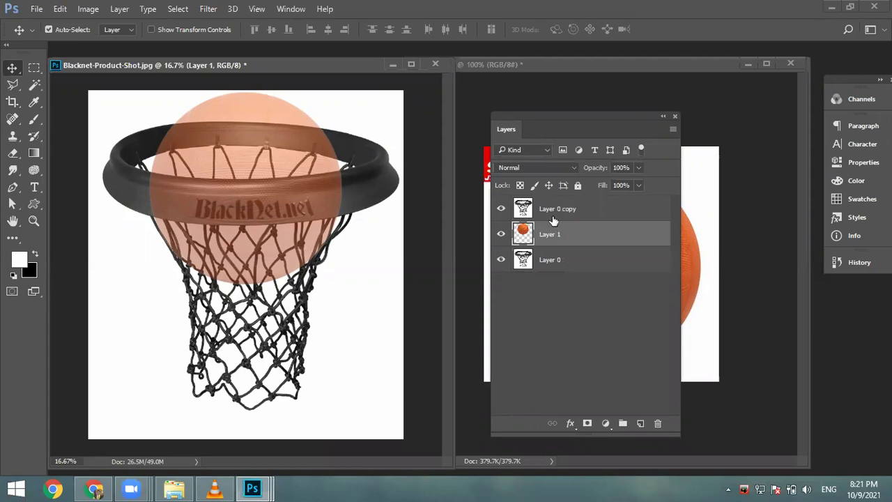
pyautogui.click(554, 210)
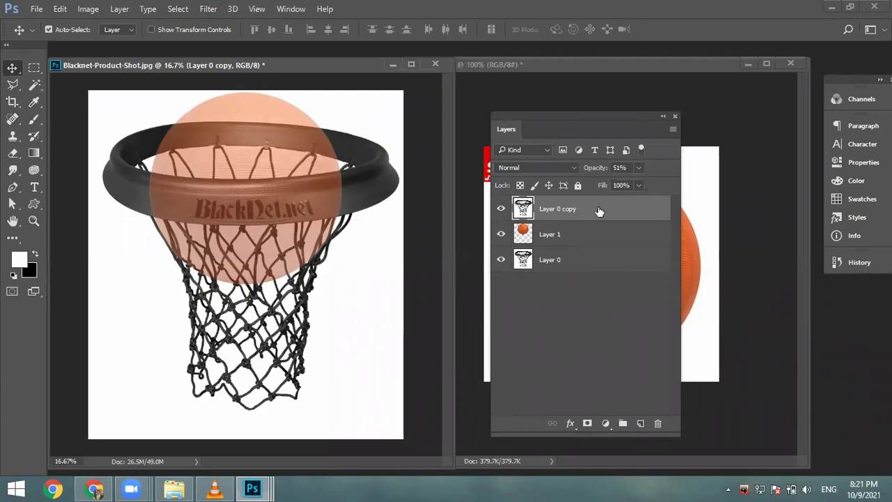
pyautogui.click(33, 89)
pyautogui.moveTo(33, 89); pyautogui.dragTo(72, 95)
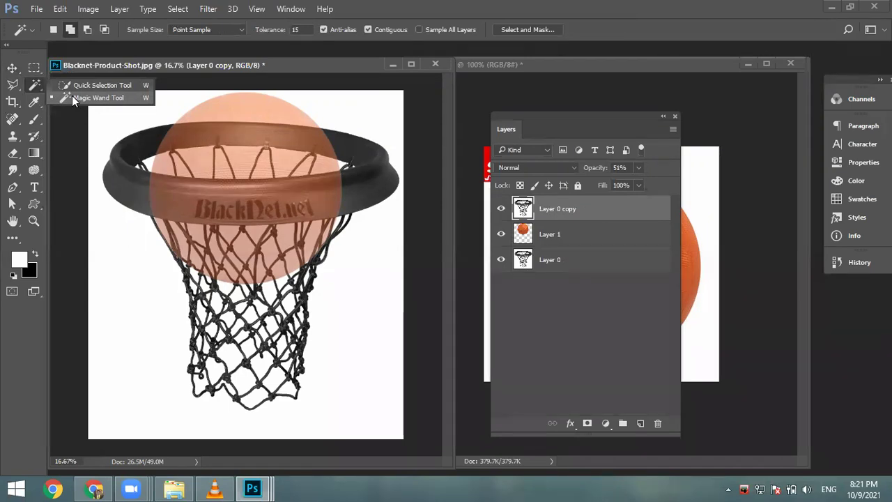
pyautogui.click(73, 98)
pyautogui.click(120, 127)
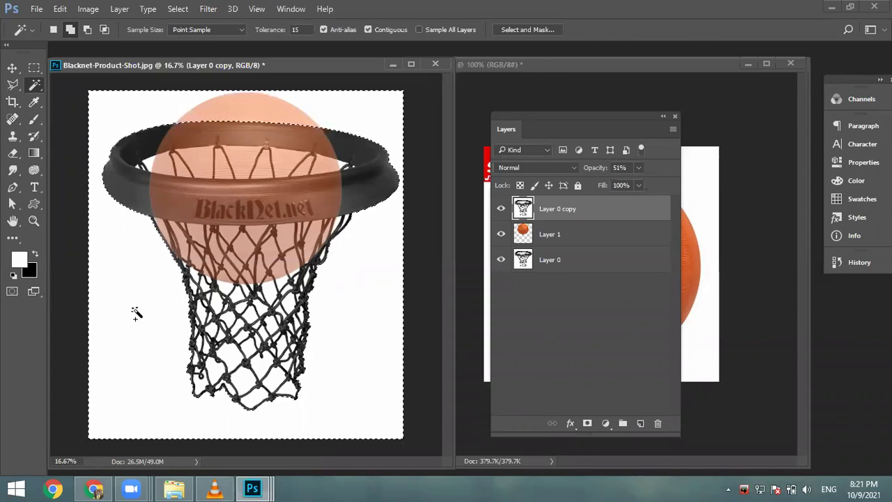
pyautogui.press('Delete')
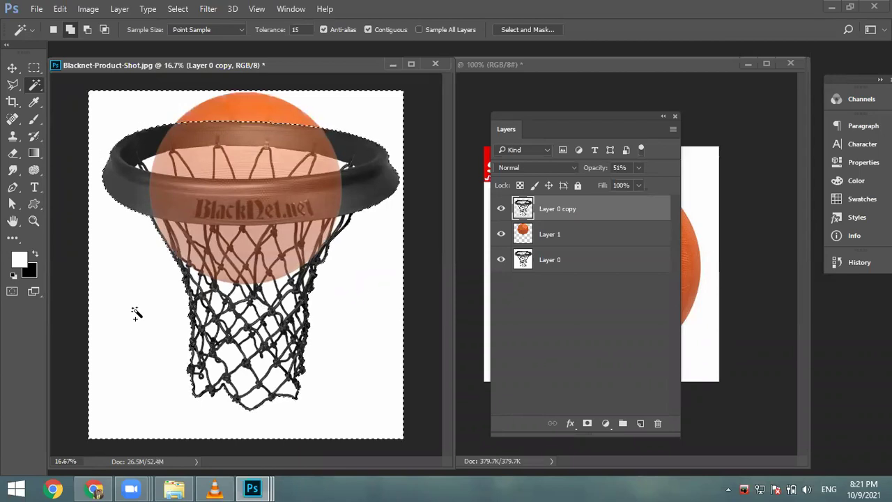
# Step: Add the white gap over the ball's left edge inside the rim to the selection on Layer 0 copy and delete it
pyautogui.hotkey('ctrl', '+')
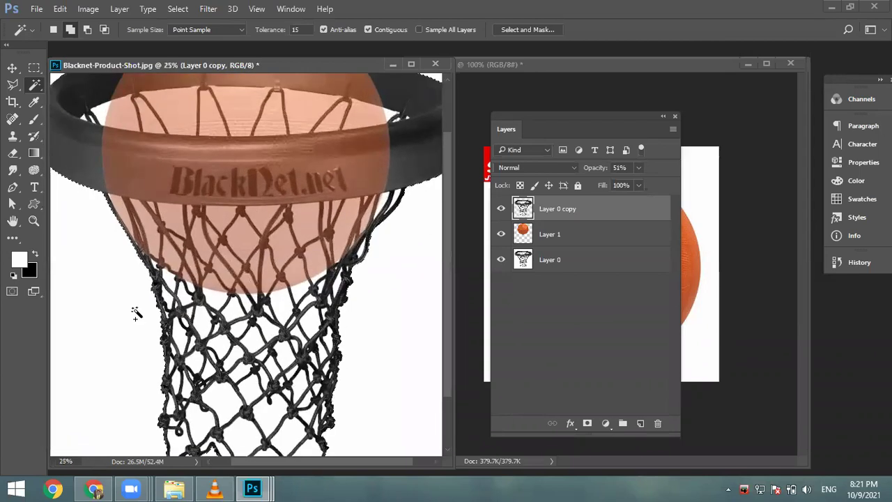
pyautogui.click(411, 66)
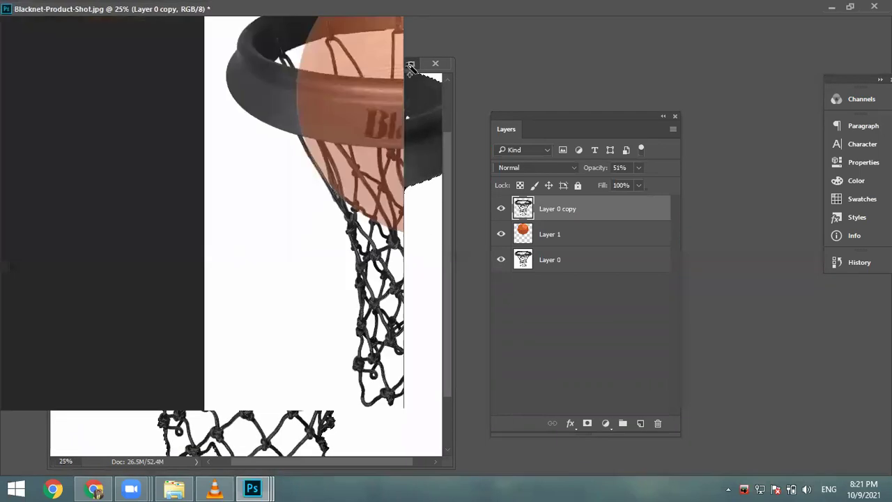
pyautogui.moveTo(655, 114); pyautogui.dragTo(761, 173)
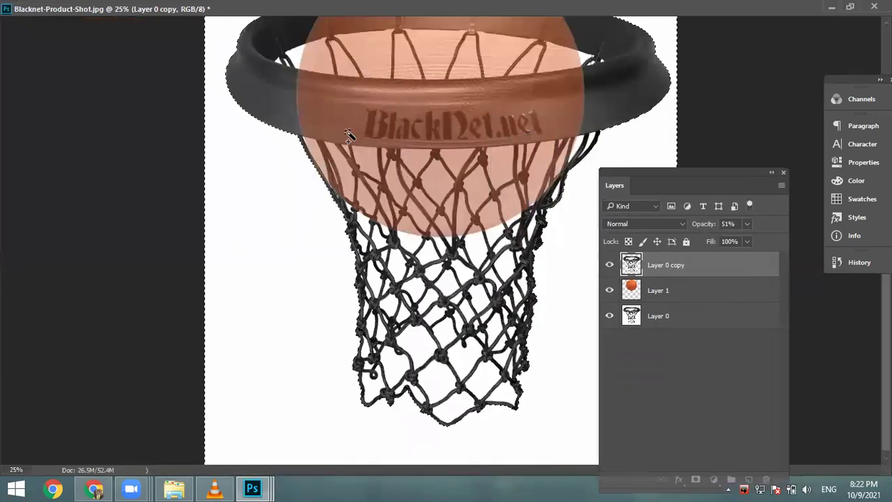
pyautogui.scroll(5, 350, 135)
pyautogui.click(314, 122)
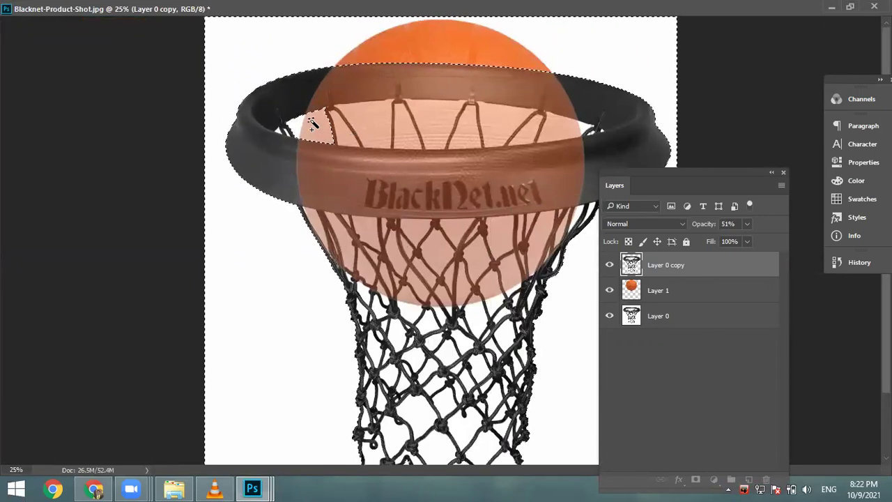
pyautogui.press('Delete')
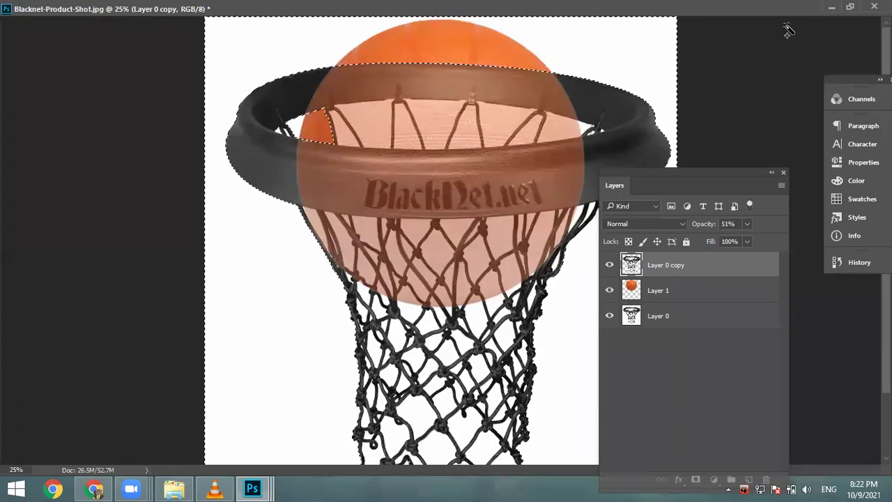
pyautogui.doubleClick(348, 9)
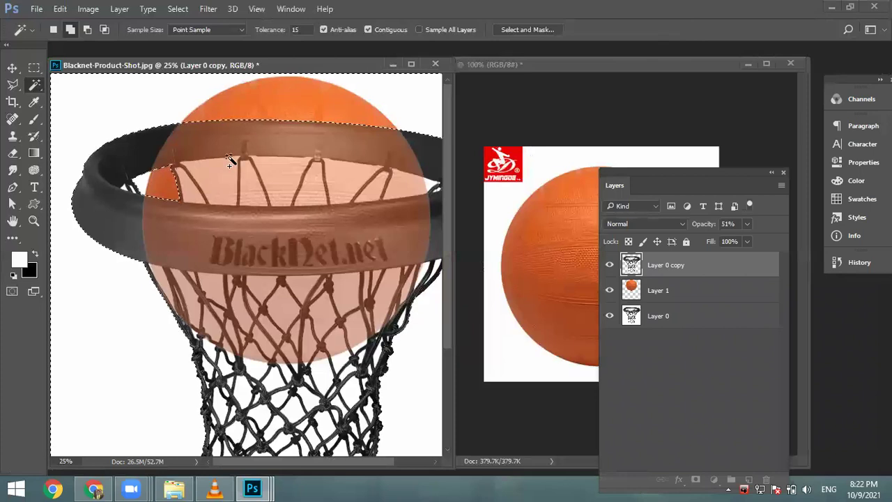
# Step: Add the remaining white gaps over the ball inside the rim to the selection on Layer 0 copy and delete them
pyautogui.click(203, 184)
pyautogui.click(249, 182)
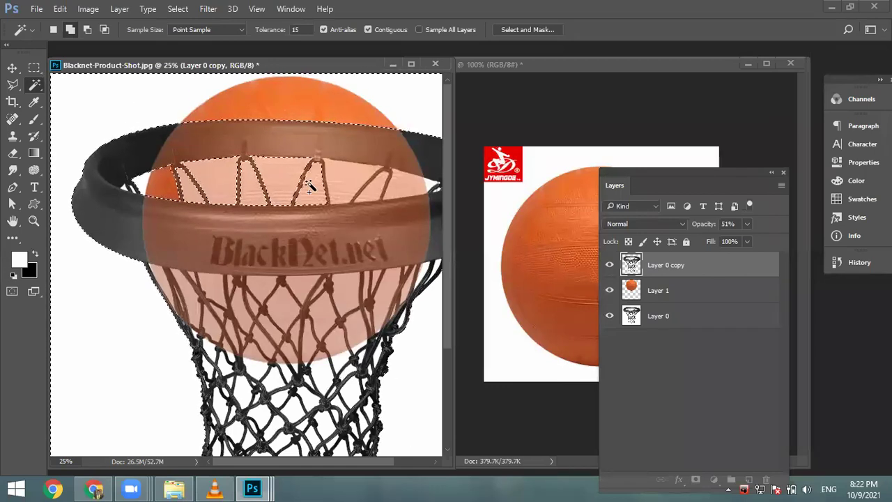
pyautogui.click(69, 30)
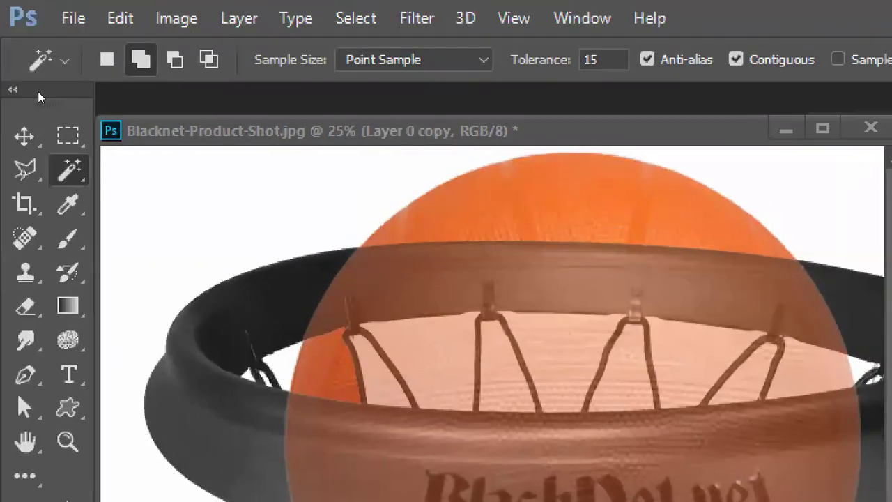
pyautogui.click(0, 50)
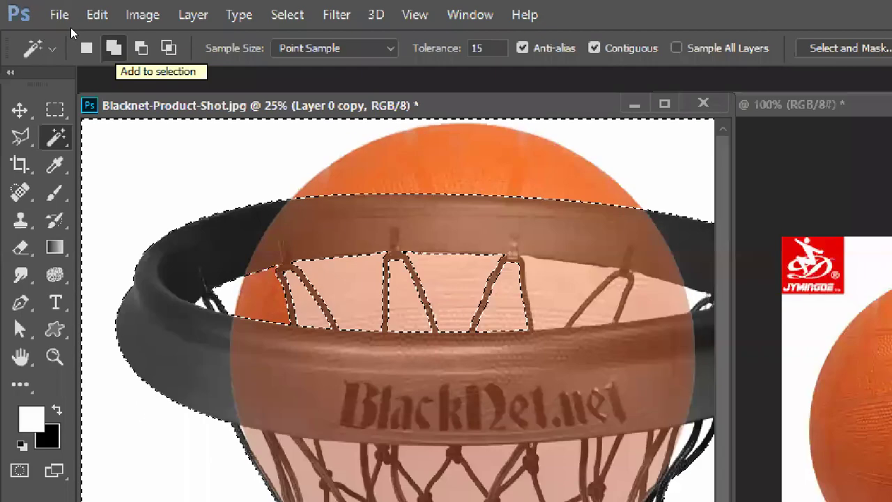
pyautogui.click(114, 48)
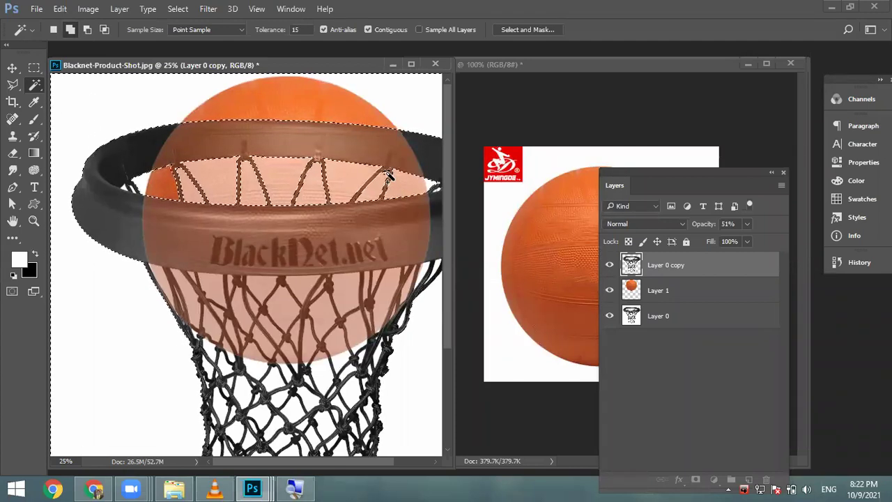
pyautogui.press('Delete')
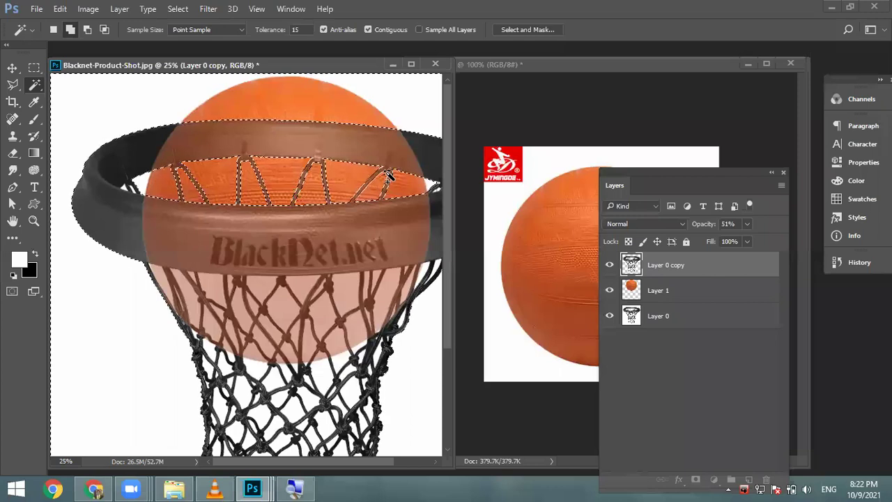
# Step: Add the white net gaps over the ball below the rim to the selection on Layer 0 copy and delete them
pyautogui.scroll(-3, 384, 177)
pyautogui.scroll(-1, 385, 177)
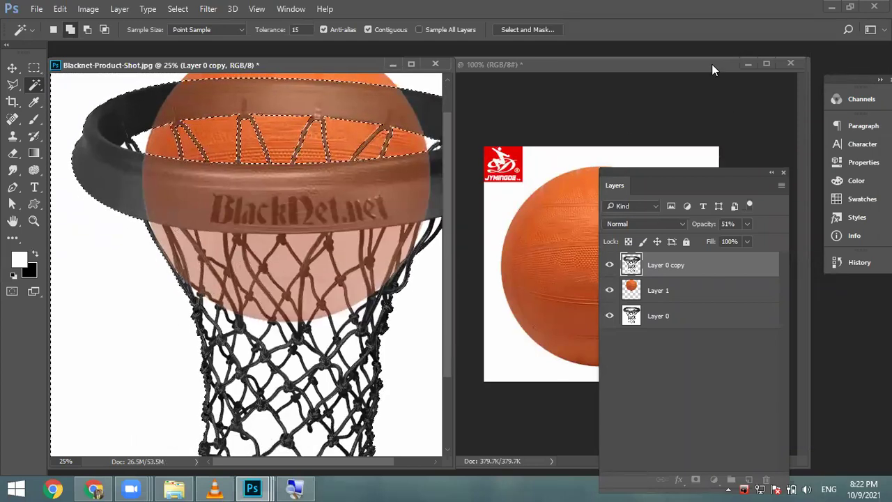
pyautogui.moveTo(711, 64); pyautogui.dragTo(807, 77)
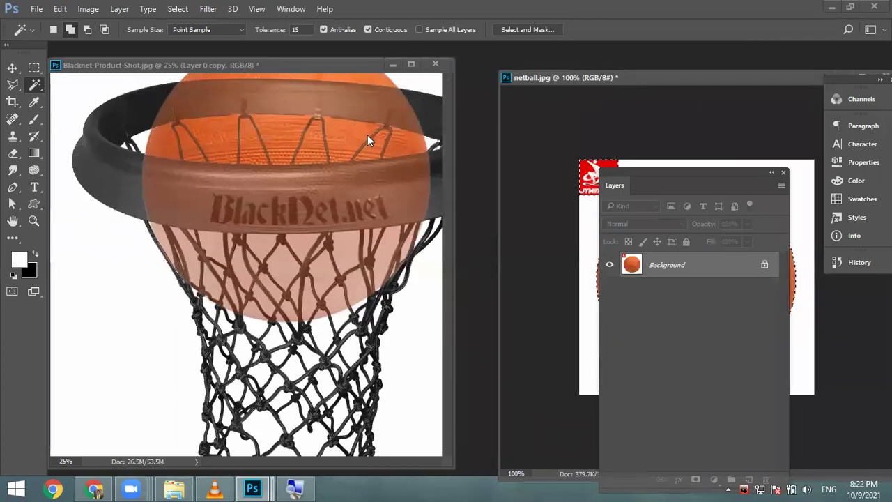
pyautogui.click(188, 251)
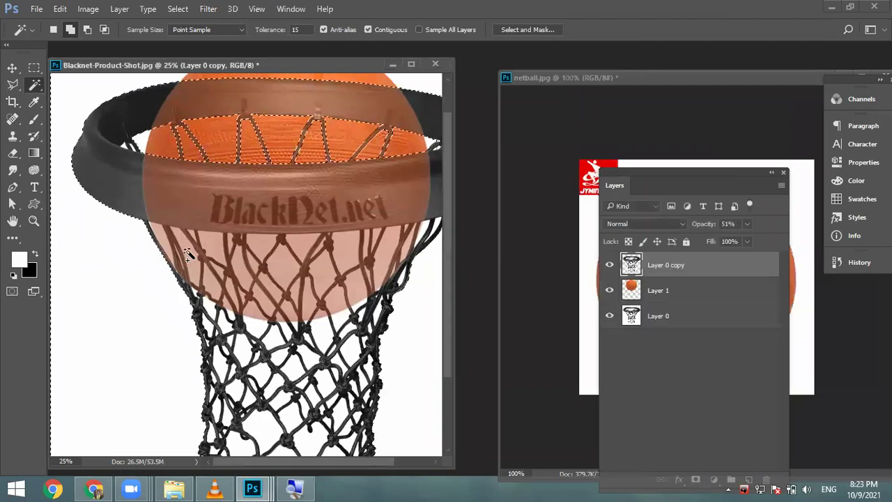
pyautogui.keyDown('shift'); pyautogui.click(178, 251); pyautogui.keyUp('shift')
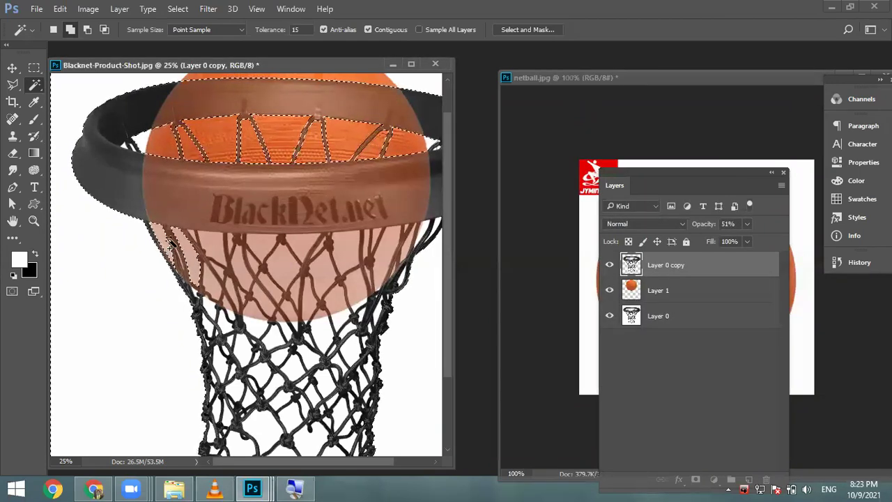
pyautogui.keyDown('shift'); pyautogui.click(215, 272); pyautogui.keyUp('shift')
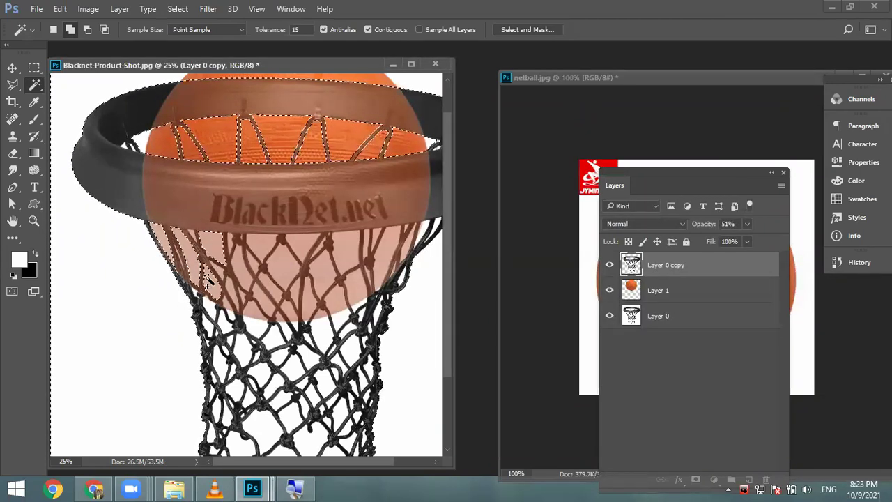
pyautogui.keyDown('shift'); pyautogui.click(238, 262); pyautogui.keyUp('shift')
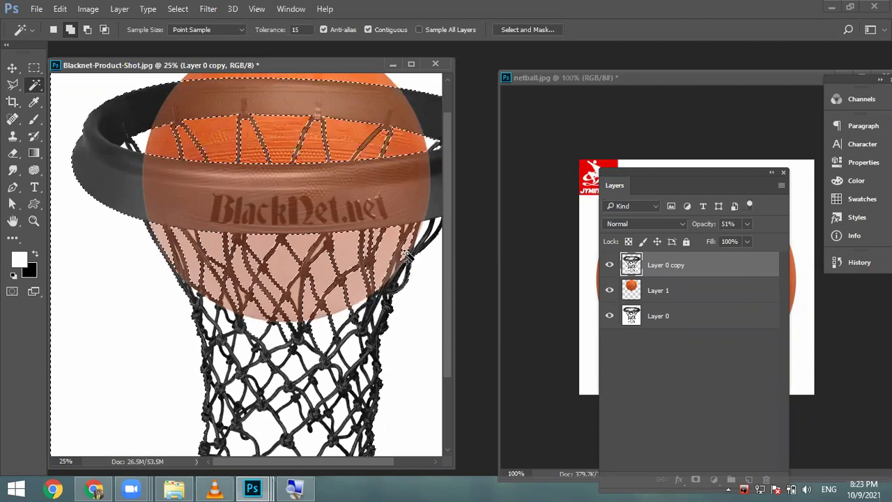
pyautogui.hotkey('ctrl', '+')
pyautogui.hotkey('ctrl', '+')
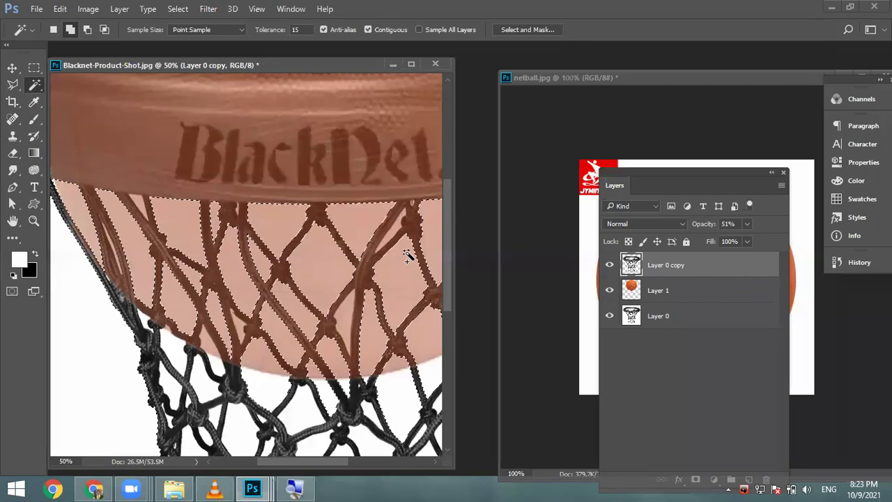
pyautogui.moveTo(384, 332); pyautogui.dragTo(207, 308)
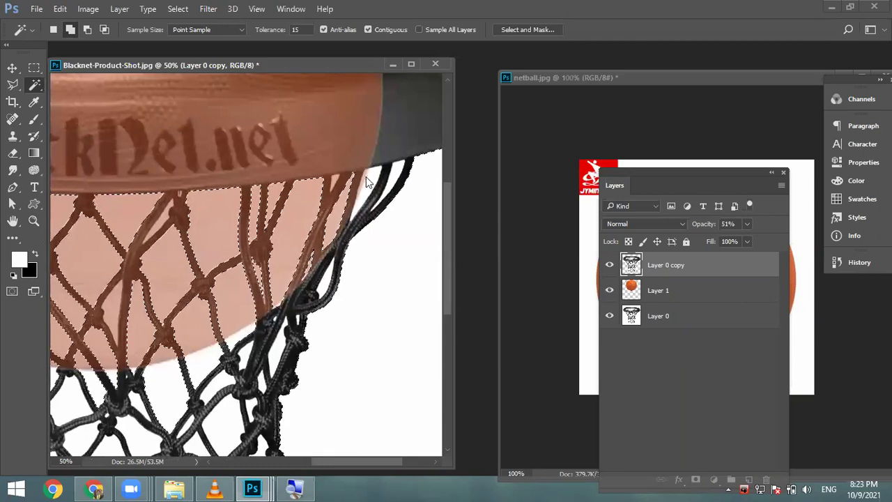
pyautogui.keyDown('shift'); pyautogui.click(394, 173); pyautogui.keyUp('shift')
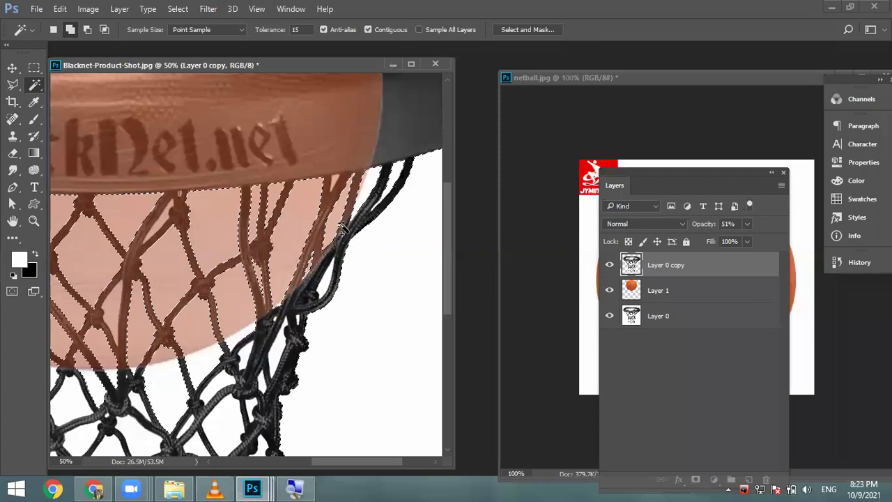
pyautogui.hotkey('ctrl', 'd')
pyautogui.hotkey('ctrl', '-')
pyautogui.hotkey('ctrl', '-')
pyautogui.hotkey('ctrl', '-')
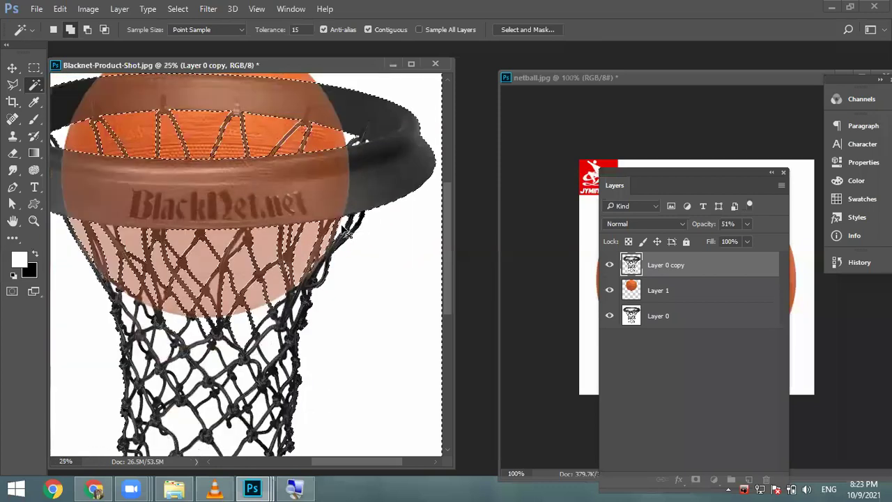
pyautogui.click(341, 234)
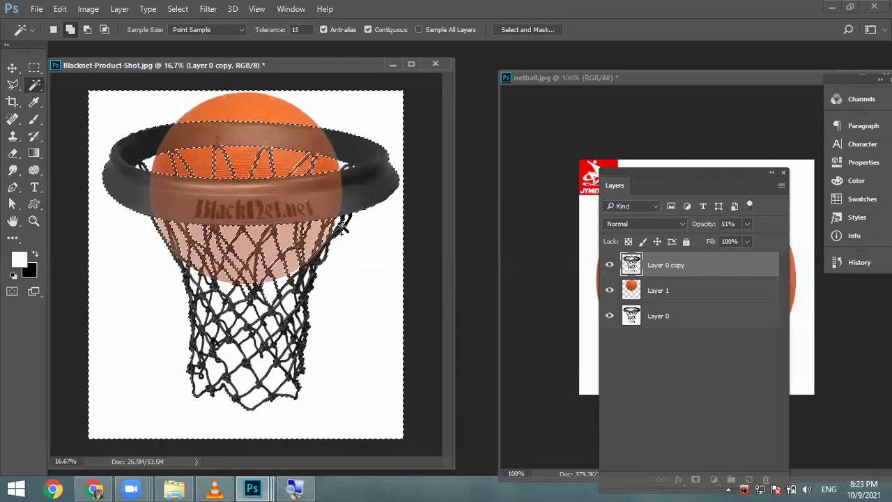
pyautogui.press('Delete')
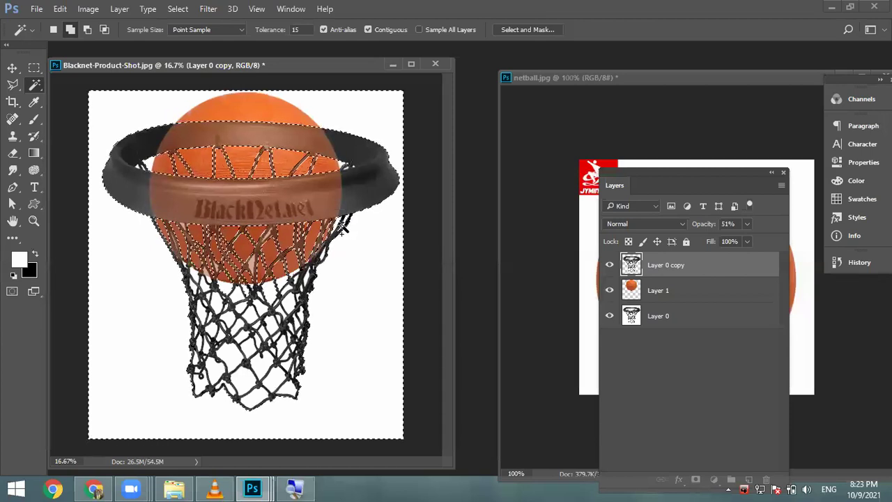
# Step: Add the leftover white gaps between the net cords over the ball to the selection and clear them from Layer 0 copy
pyautogui.hotkey('ctrl', '+')
pyautogui.hotkey('ctrl', '+')
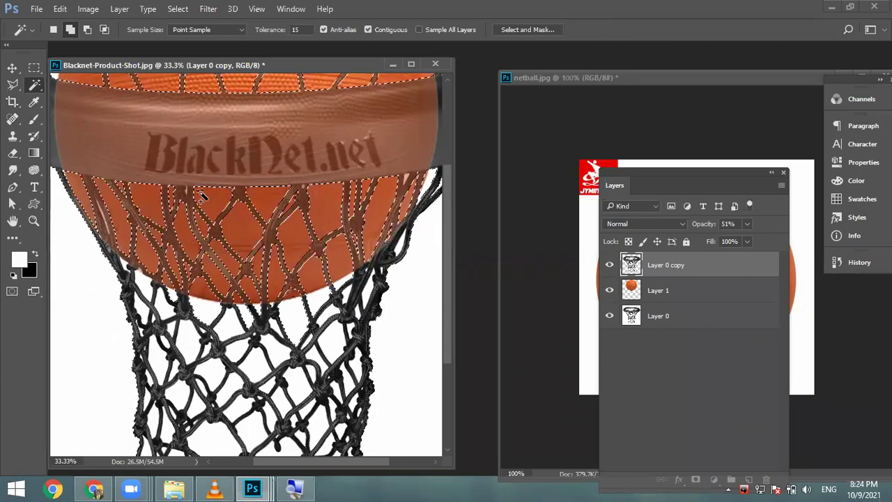
pyautogui.click(217, 207)
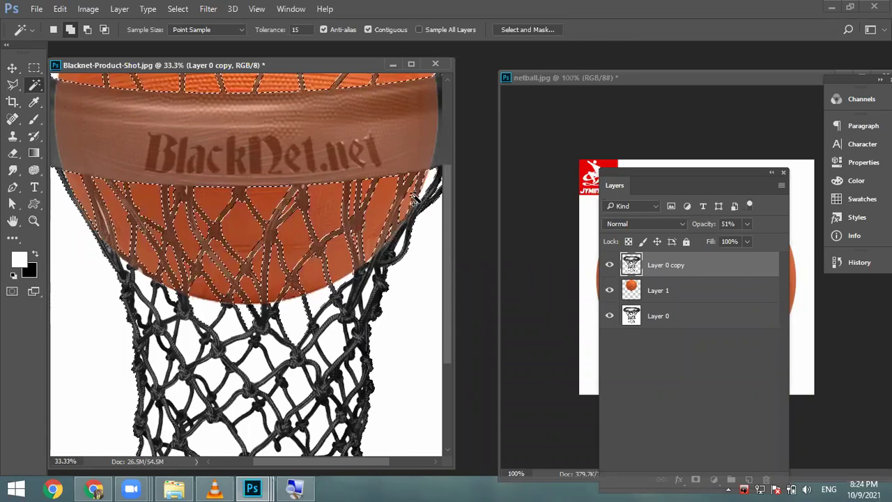
pyautogui.hotkey('ctrl', '-')
pyautogui.hotkey('ctrl', '-')
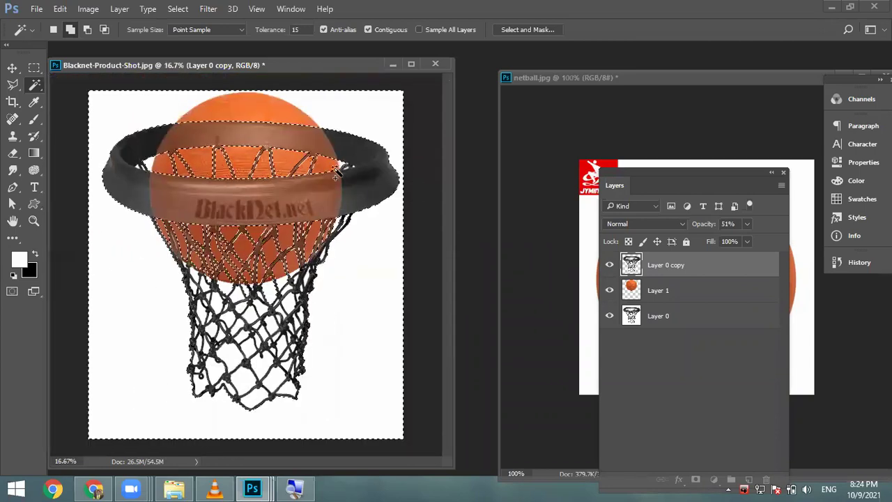
pyautogui.click(58, 9)
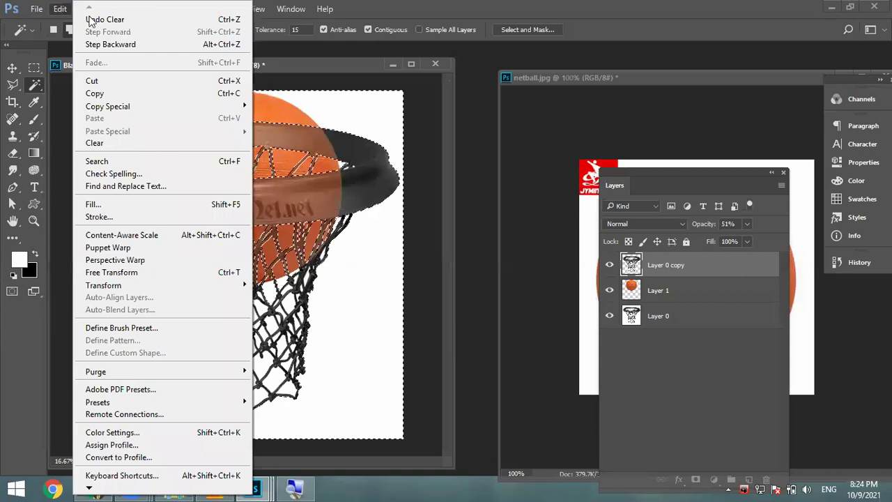
pyautogui.click(302, 68)
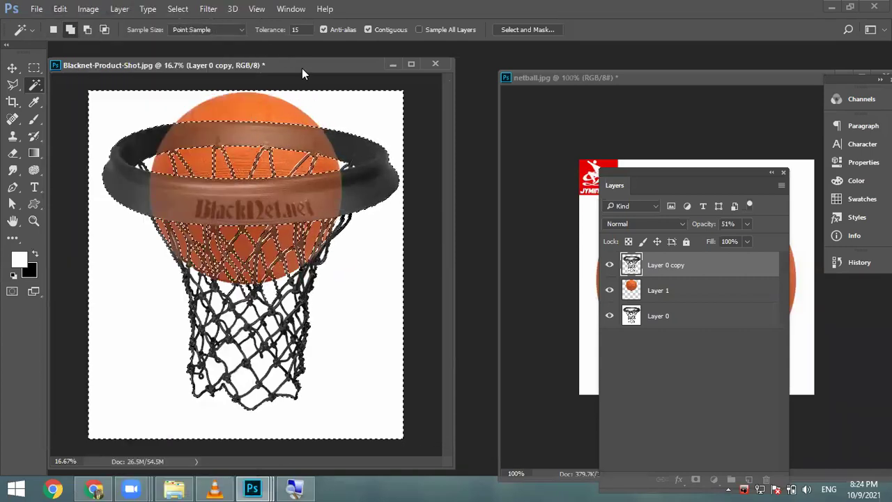
# Step: Place the hoop document and the Layers panel side by side, and deselect the cleared areas
pyautogui.moveTo(302, 67); pyautogui.dragTo(340, 66)
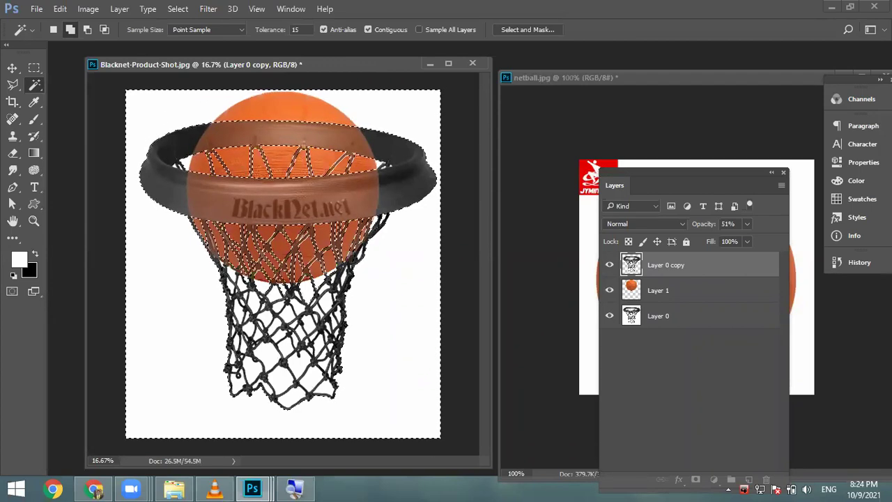
pyautogui.hotkey('ctrl', 'd')
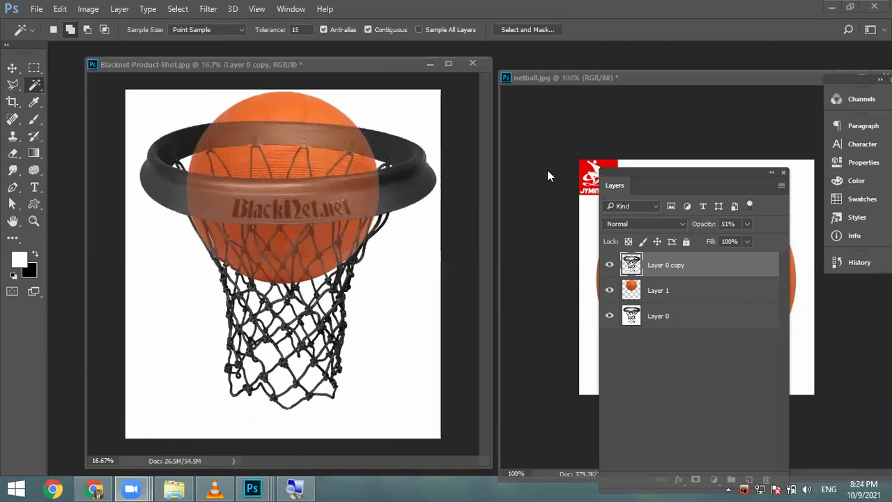
pyautogui.click(352, 65)
pyautogui.hotkey('ctrl', 'shift', 'd')
pyautogui.moveTo(678, 176); pyautogui.dragTo(601, 64)
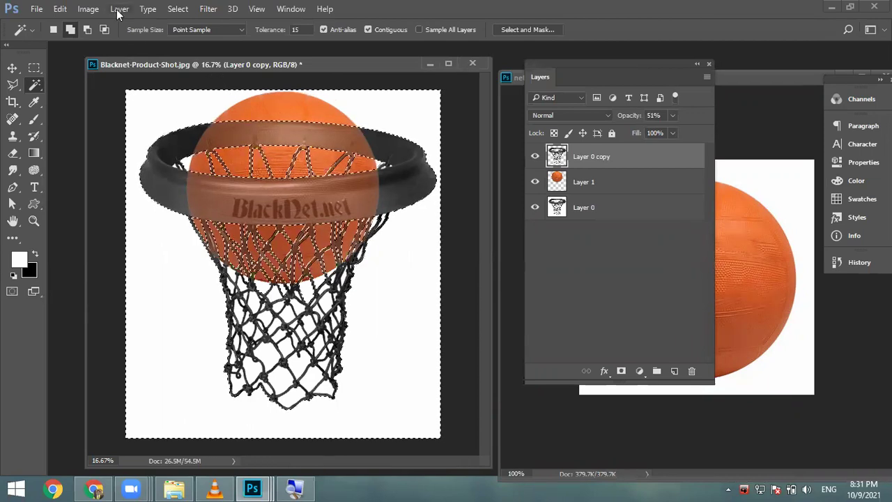
pyautogui.click(176, 9)
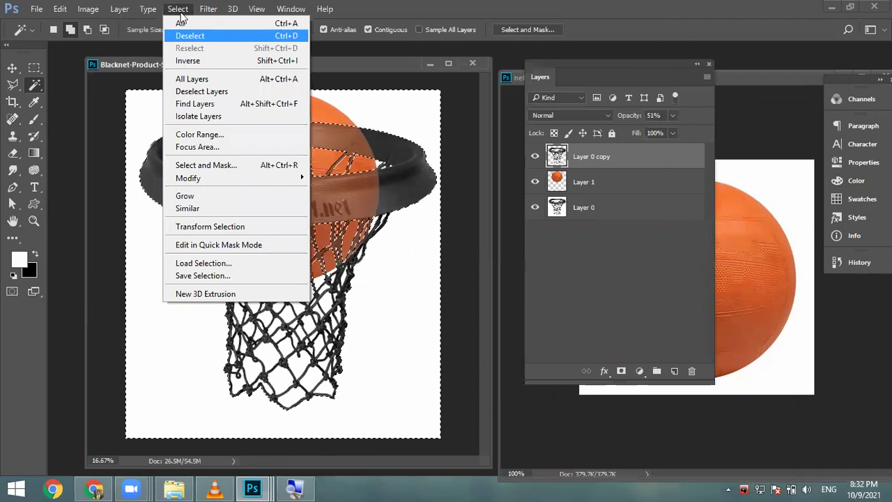
pyautogui.click(190, 35)
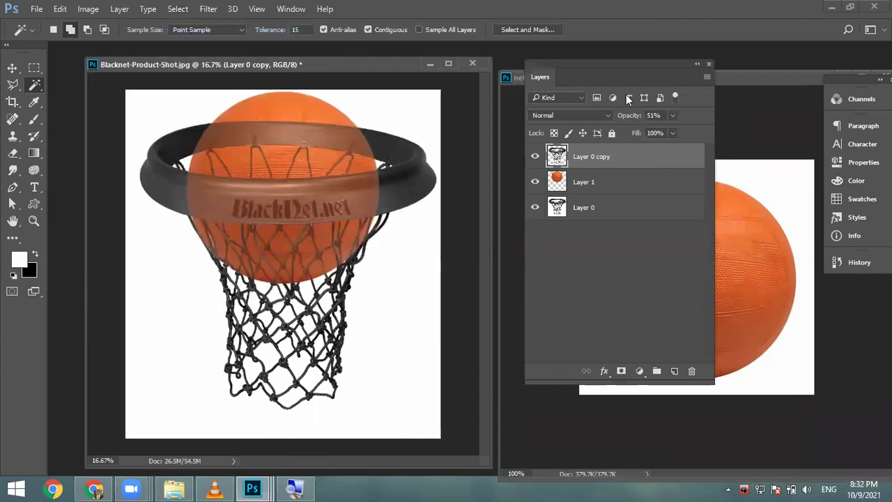
# Step: Set the opacity of Layer 0 copy to 100%
pyautogui.click(673, 116)
pyautogui.click(613, 156)
pyautogui.click(673, 116)
pyautogui.moveTo(671, 132); pyautogui.dragTo(714, 129)
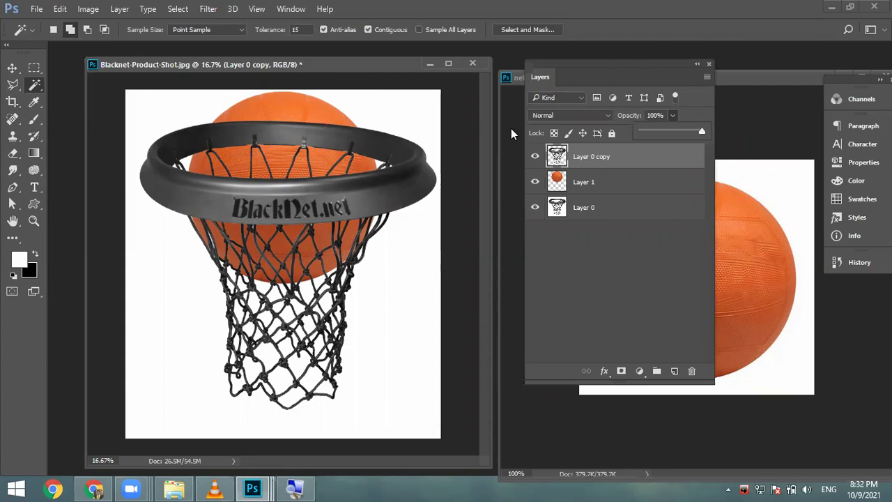
# Step: Erase the middle of the rear rim over the ball on Layer 0 copy with the 300 px Eraser tool
pyautogui.click(12, 155)
pyautogui.click(12, 154)
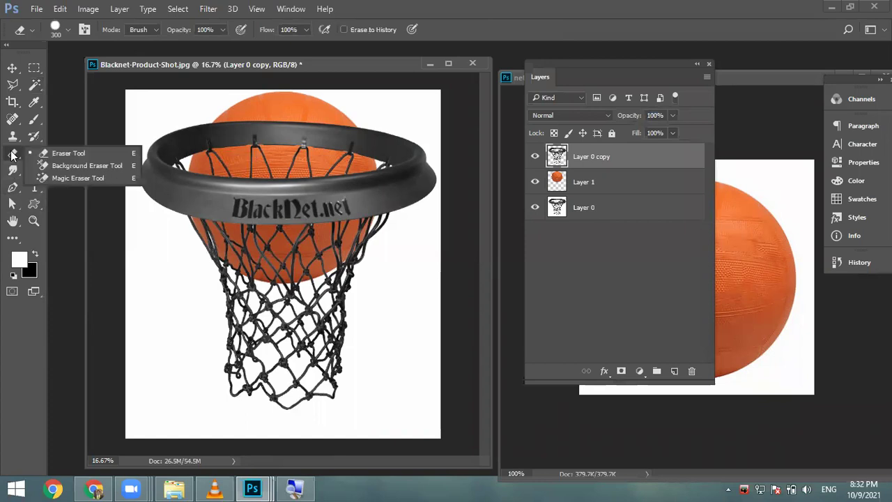
pyautogui.click(73, 158)
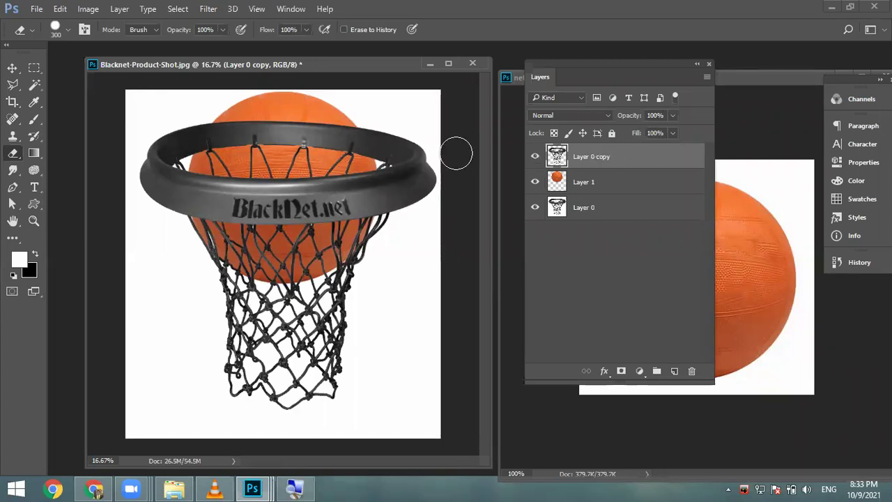
pyautogui.moveTo(255, 141); pyautogui.dragTo(298, 142)
pyautogui.moveTo(301, 136)
pyautogui.mouseDown()
pyautogui.moveTo(289, 154)
pyautogui.moveTo(262, 129)
pyautogui.moveTo(224, 137)
pyautogui.moveTo(229, 125)
pyautogui.moveTo(233, 141)
pyautogui.mouseUp()
# Step: Widen the hoop document window and move the Layers panel clear of the hoop
pyautogui.hotkey('ctrl', '+')
pyautogui.hotkey('ctrl', '+')
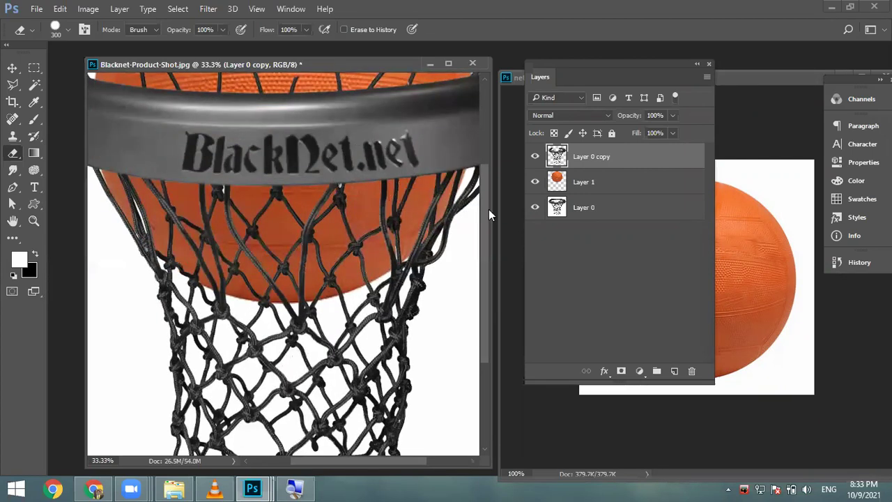
pyautogui.moveTo(491, 209); pyautogui.dragTo(678, 221)
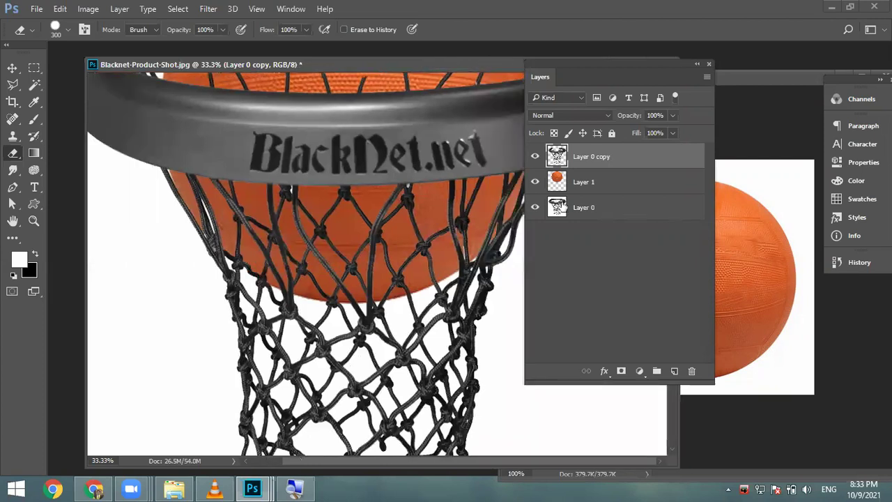
pyautogui.hotkey('ctrl', '-')
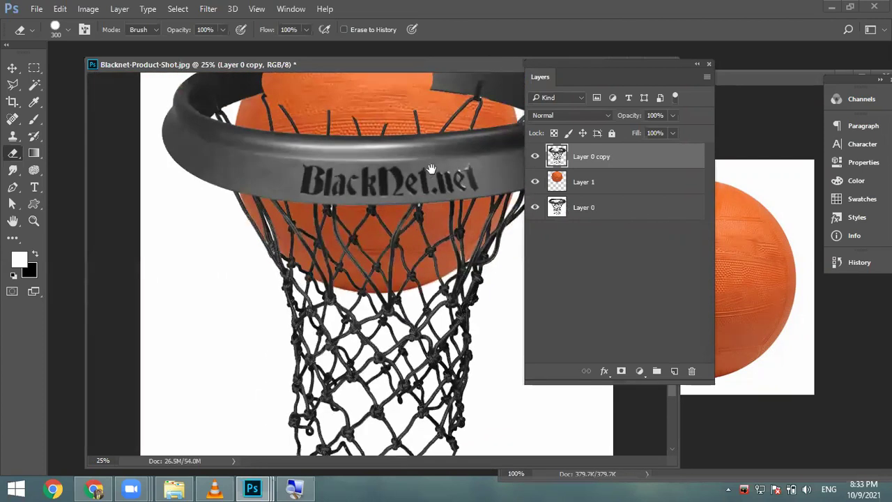
pyautogui.moveTo(606, 69); pyautogui.dragTo(821, 80)
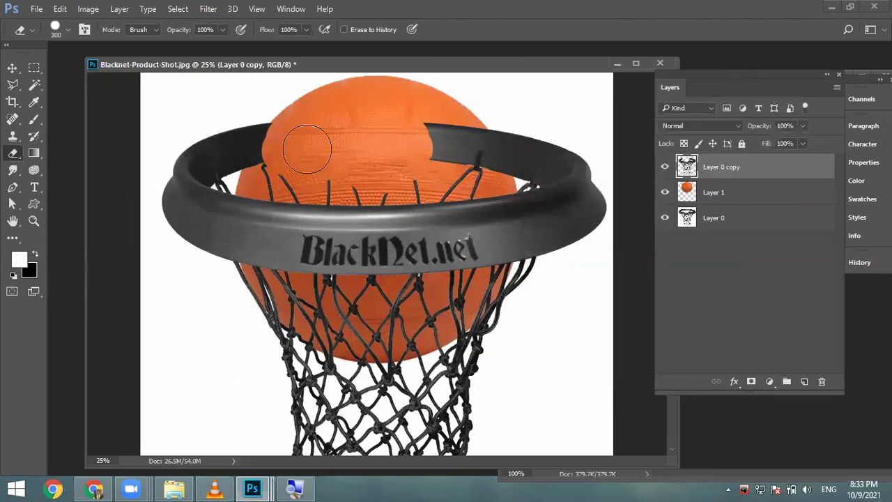
# Step: Erase more of the rear rim crossing the ball's right side on Layer 0 copy, using the 300 px Eraser at 100% hardness
pyautogui.rightClick(360, 124)
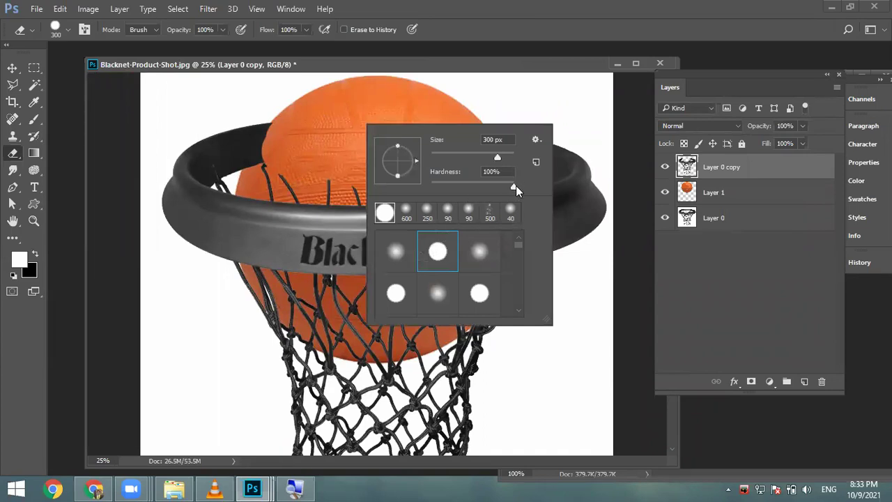
pyautogui.click(488, 171)
pyautogui.click(330, 156)
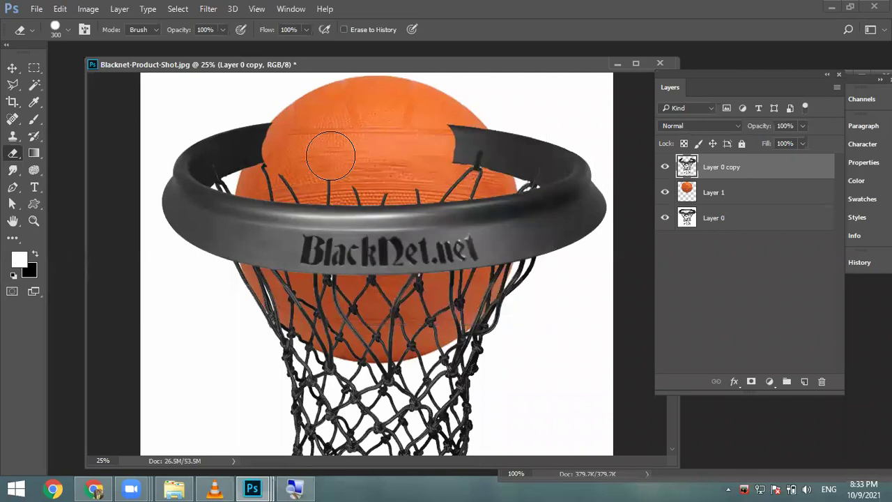
pyautogui.moveTo(439, 150)
pyautogui.mouseDown()
pyautogui.moveTo(473, 149)
pyautogui.moveTo(467, 142)
pyautogui.moveTo(476, 169)
pyautogui.mouseUp()
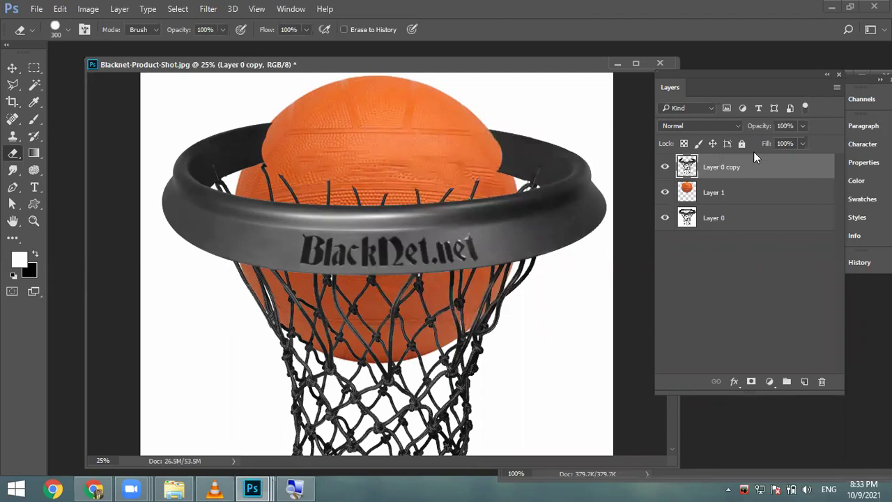
# Step: Lower Layer 0 copy to 50% opacity and erase the leftover rear rim and net strands over the ball with a 150 px Eraser
pyautogui.click(801, 126)
pyautogui.moveTo(780, 141); pyautogui.dragTo(772, 143)
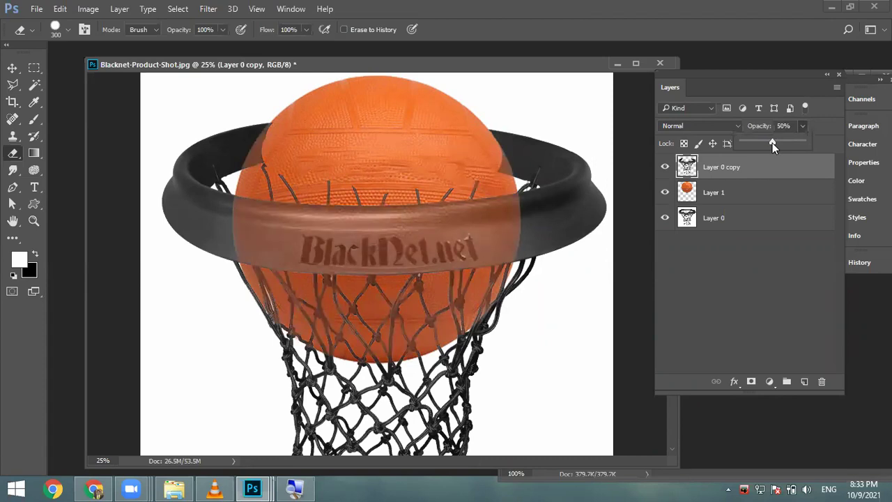
pyautogui.moveTo(424, 169)
pyautogui.mouseDown()
pyautogui.moveTo(412, 159)
pyautogui.moveTo(492, 173)
pyautogui.moveTo(482, 169)
pyautogui.moveTo(490, 159)
pyautogui.moveTo(484, 166)
pyautogui.mouseUp()
pyautogui.press('[')
pyautogui.press('[')
pyautogui.press('[')
pyautogui.press('[')
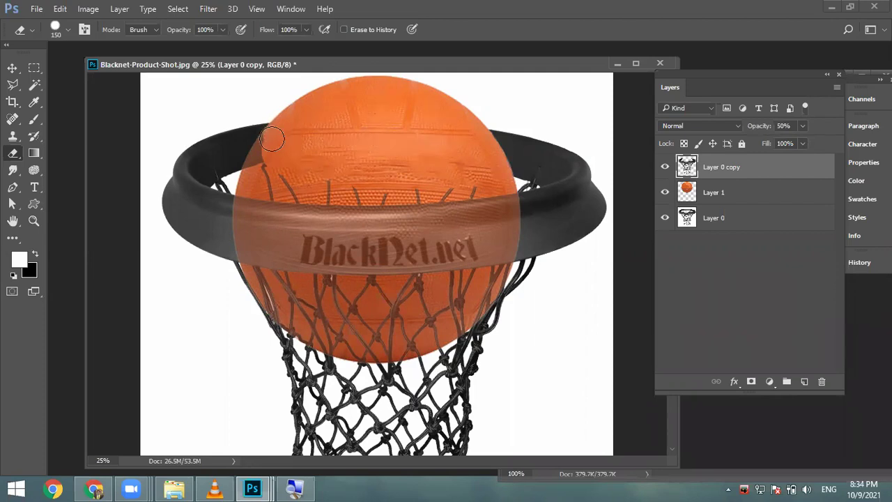
pyautogui.moveTo(266, 148)
pyautogui.mouseDown()
pyautogui.moveTo(255, 174)
pyautogui.moveTo(274, 149)
pyautogui.moveTo(272, 189)
pyautogui.moveTo(298, 194)
pyautogui.moveTo(290, 182)
pyautogui.moveTo(359, 188)
pyautogui.moveTo(320, 189)
pyautogui.moveTo(327, 192)
pyautogui.moveTo(445, 193)
pyautogui.moveTo(494, 168)
pyautogui.moveTo(456, 179)
pyautogui.mouseUp()
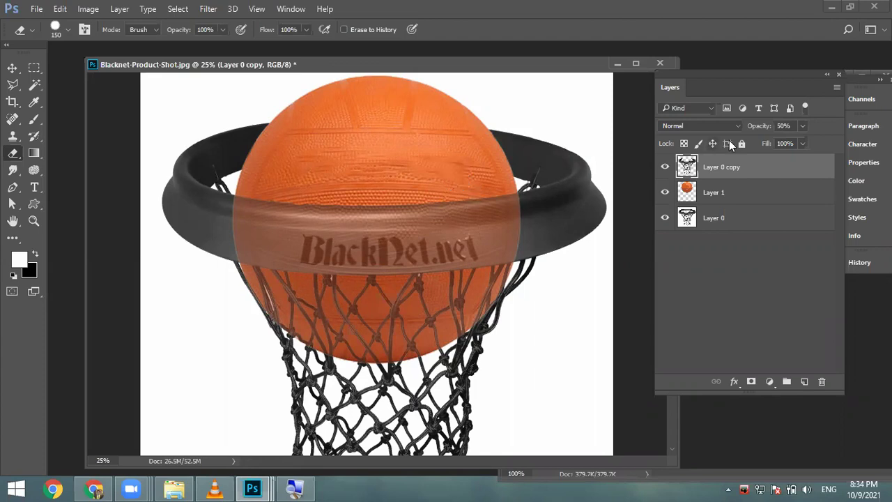
# Step: Restore the opacity of Layer 0 copy to 100% and bring the whole hoop image into view
pyautogui.click(802, 126)
pyautogui.moveTo(802, 140); pyautogui.dragTo(851, 142)
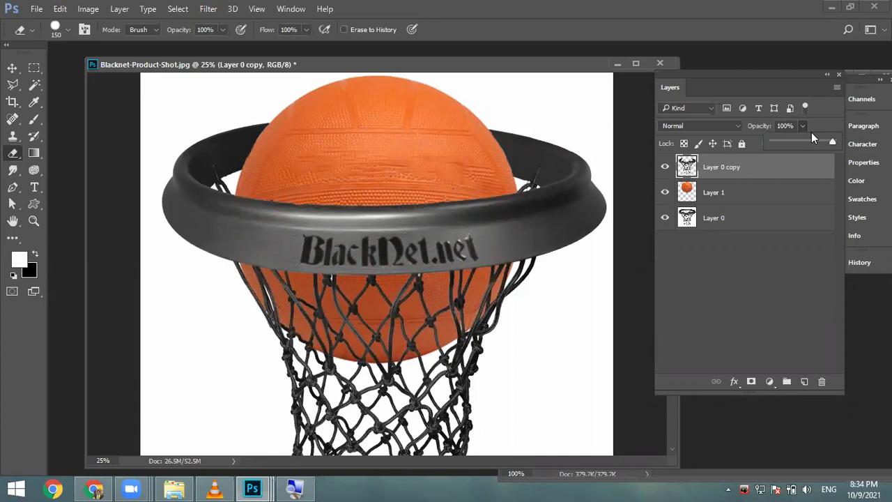
pyautogui.hotkey('ctrl', '-')
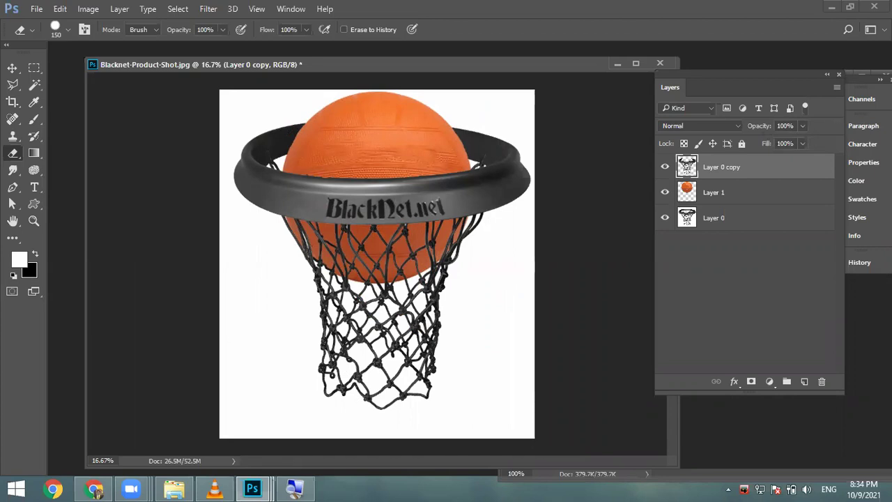
pyautogui.click(131, 488)
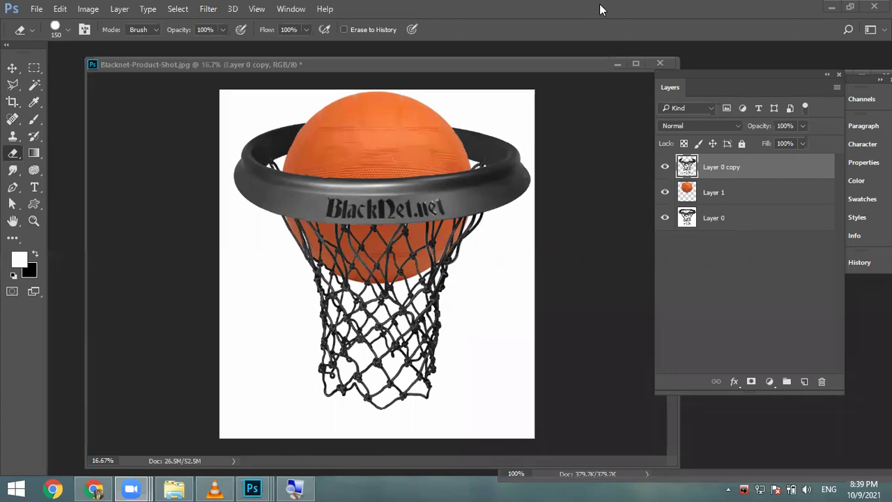
# Step: Close Blacknet-Product-Shot.jpg and netball.jpg without saving the changes
pyautogui.moveTo(584, 67); pyautogui.dragTo(571, 60)
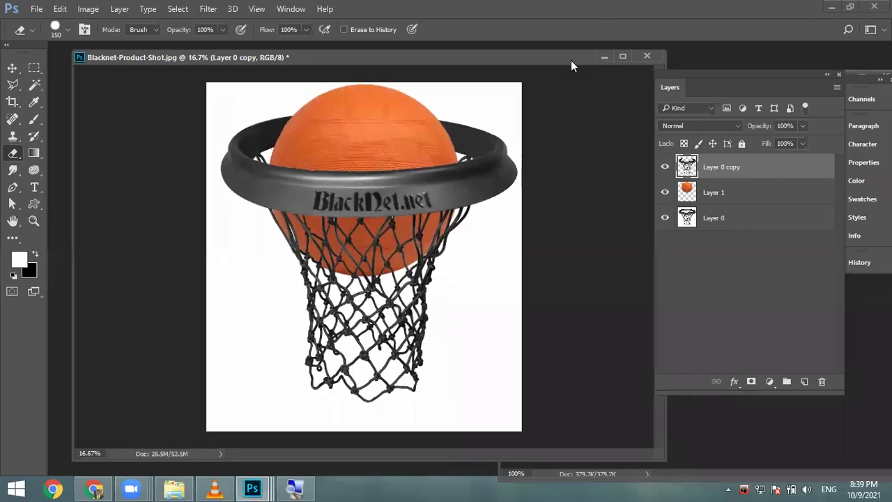
pyautogui.click(646, 56)
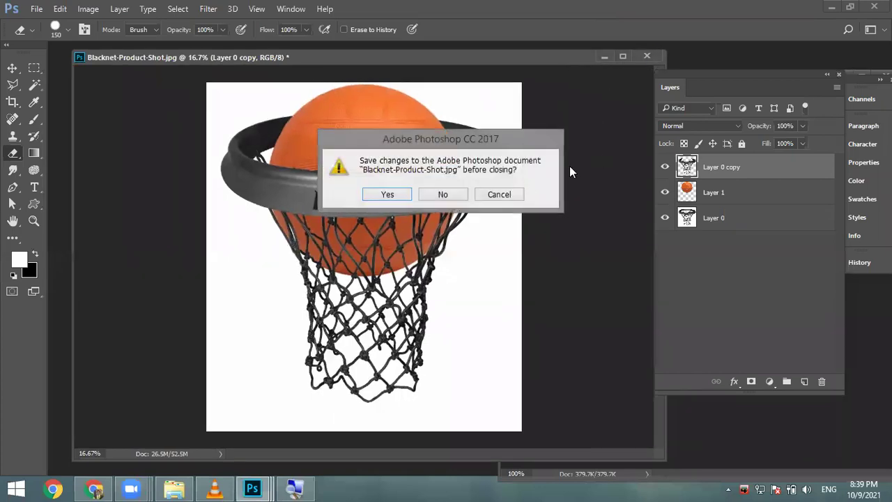
pyautogui.click(464, 194)
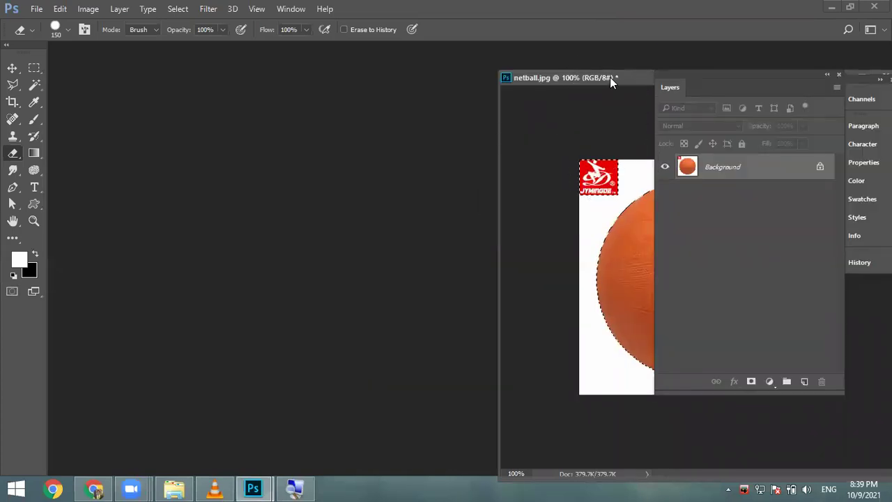
pyautogui.moveTo(570, 78); pyautogui.dragTo(232, 64)
pyautogui.click(546, 63)
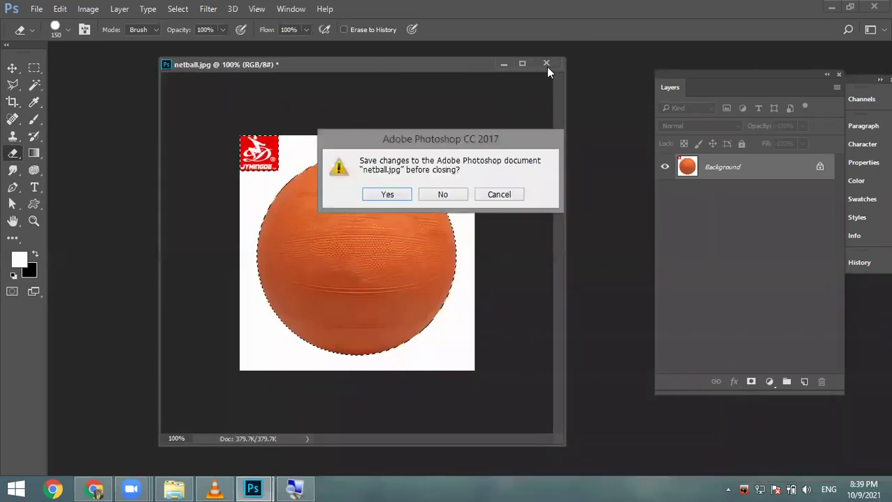
pyautogui.click(445, 196)
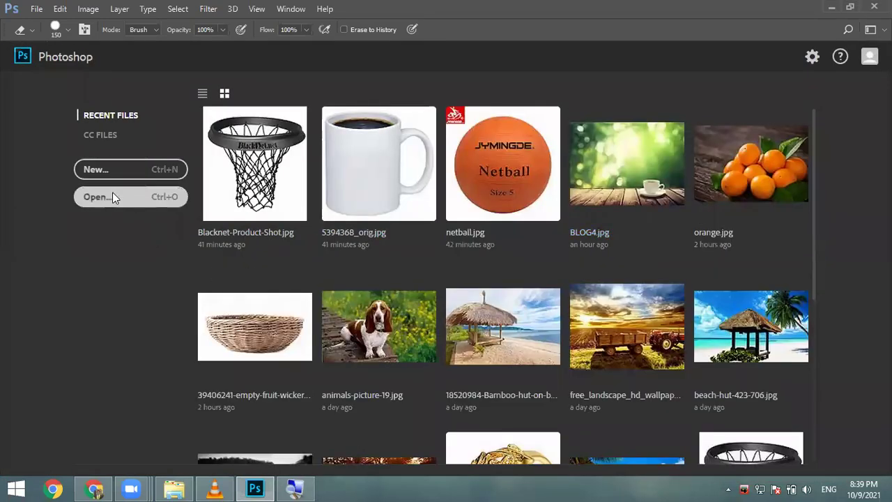
# Step: Open People___Children___A_child_in_a_cap_051047_.jpg from the Images > Photoshop Photos folder on drive D
pyautogui.click(112, 195)
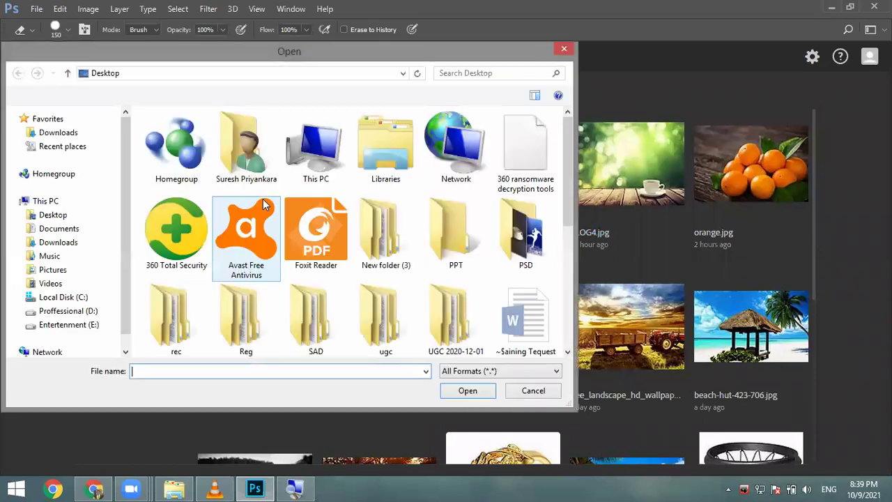
pyautogui.click(91, 311)
pyautogui.click(323, 264)
pyautogui.scroll(-5, 323, 267)
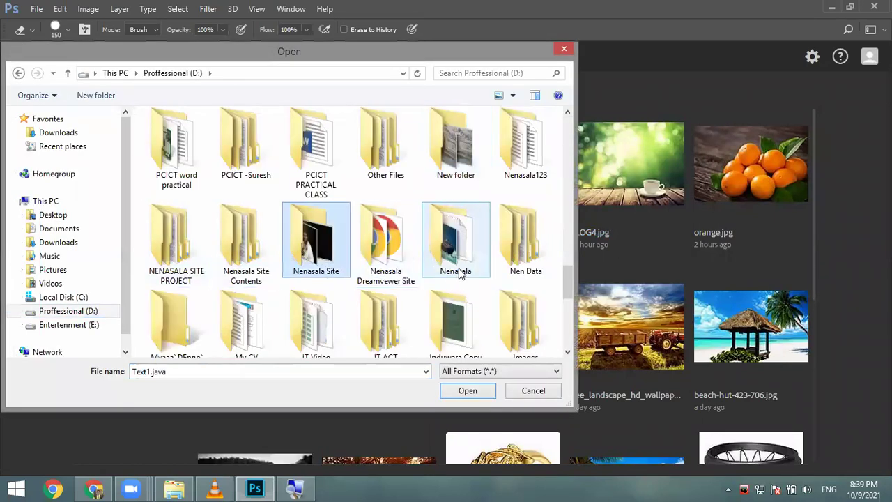
pyautogui.scroll(-3, 377, 230)
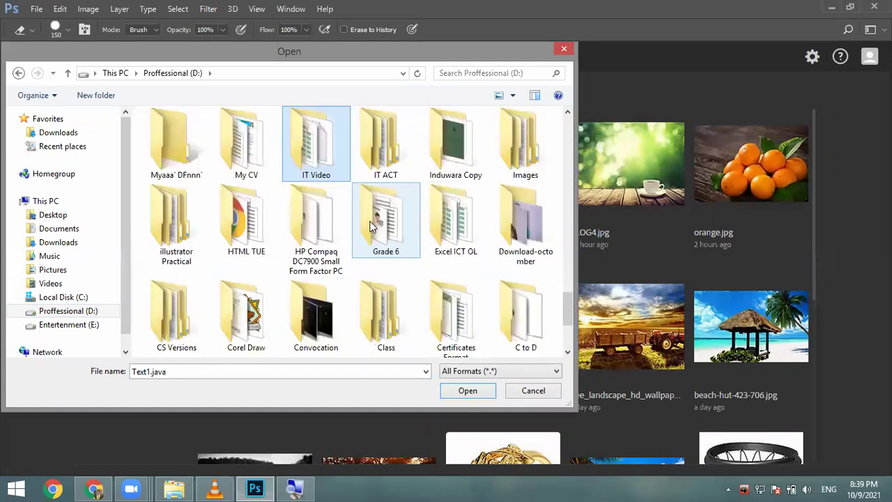
pyautogui.doubleClick(523, 143)
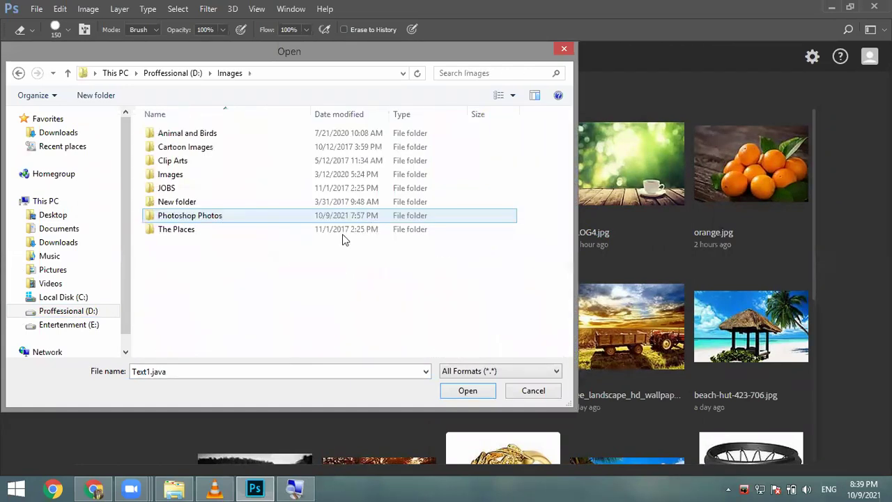
pyautogui.doubleClick(198, 220)
pyautogui.scroll(-5, 328, 268)
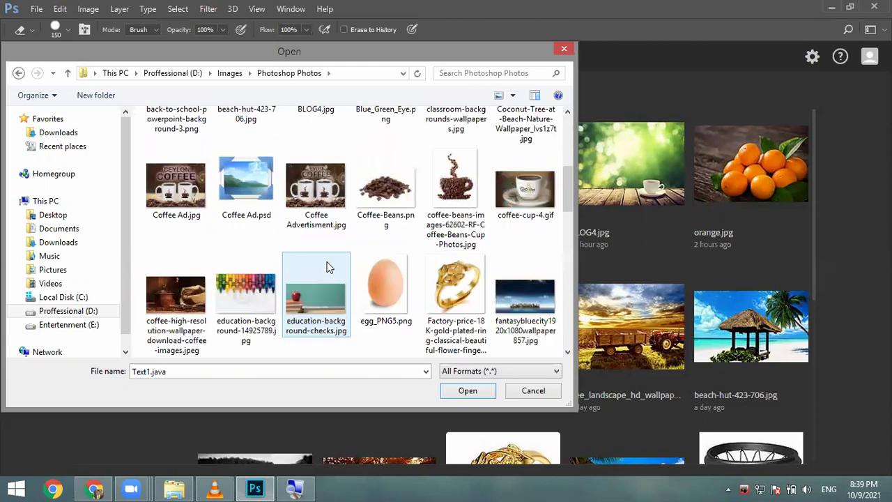
pyautogui.scroll(-3, 327, 268)
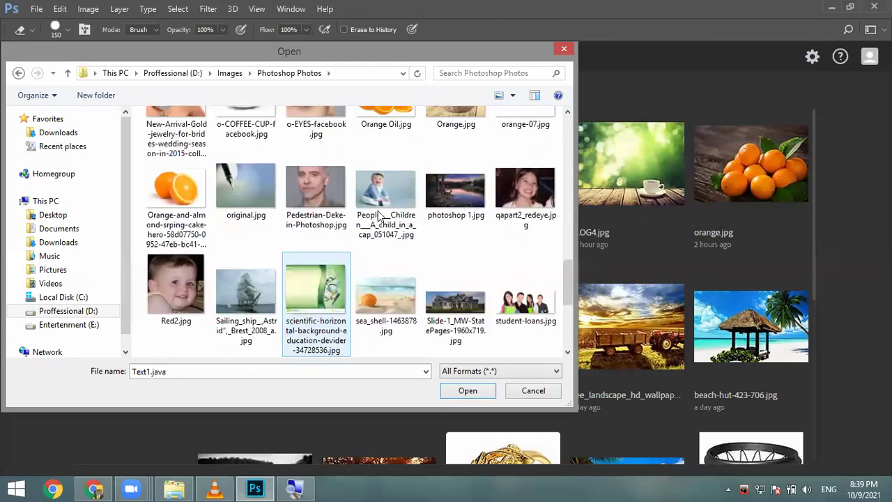
pyautogui.doubleClick(378, 216)
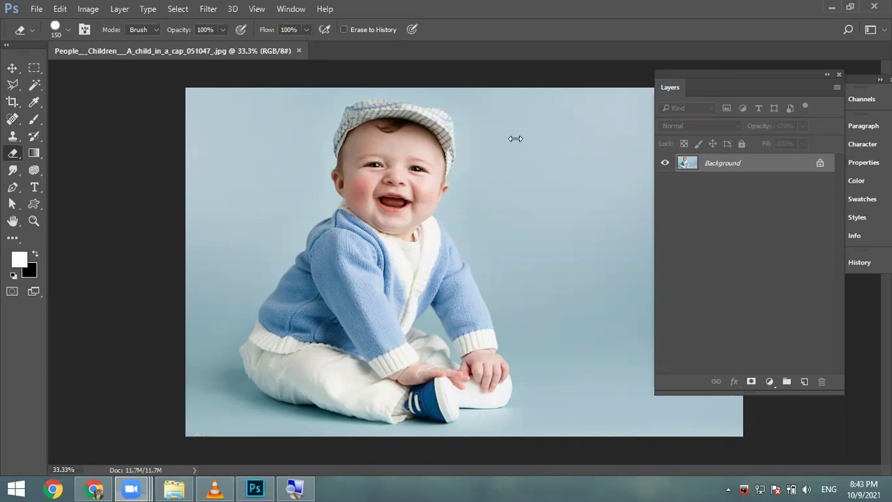
# Step: Float the child photo in its own enlarged window and show the cardigan at 50% zoom
pyautogui.moveTo(228, 47); pyautogui.dragTo(277, 59)
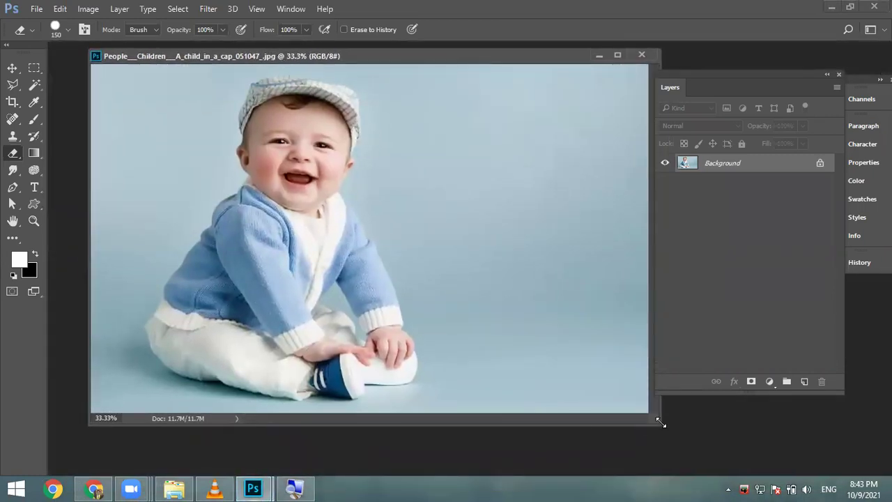
pyautogui.moveTo(660, 422); pyautogui.dragTo(690, 468)
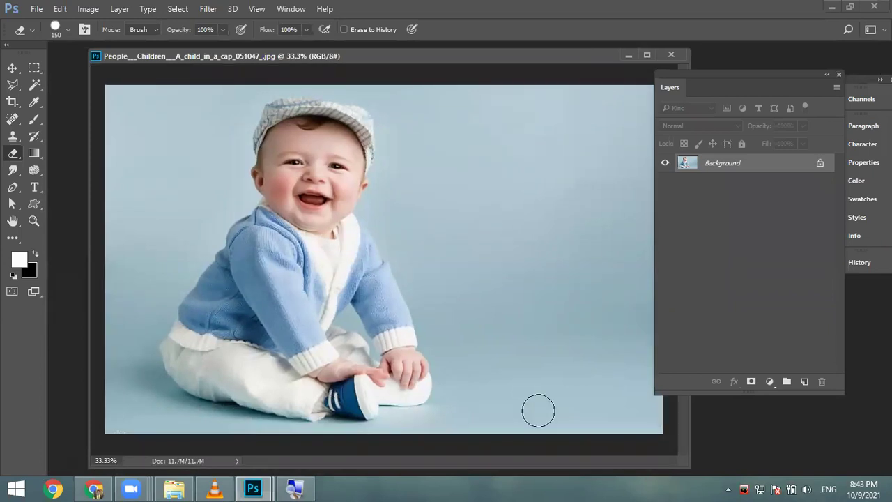
pyautogui.hotkey('ctrl', '+')
pyautogui.moveTo(314, 370); pyautogui.dragTo(468, 346)
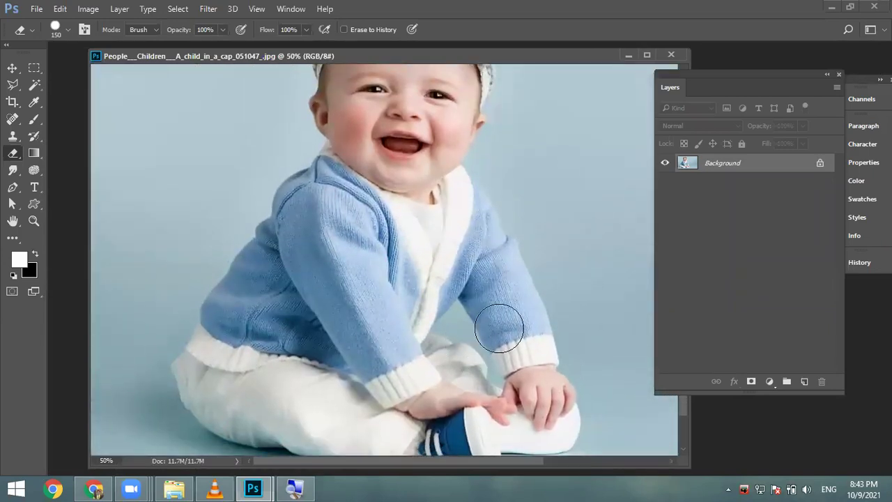
# Step: Select the child's blue cardigan by tracing its outline with the Magnetic Lasso tool, removing stray anchor points along the way
pyautogui.click(12, 89)
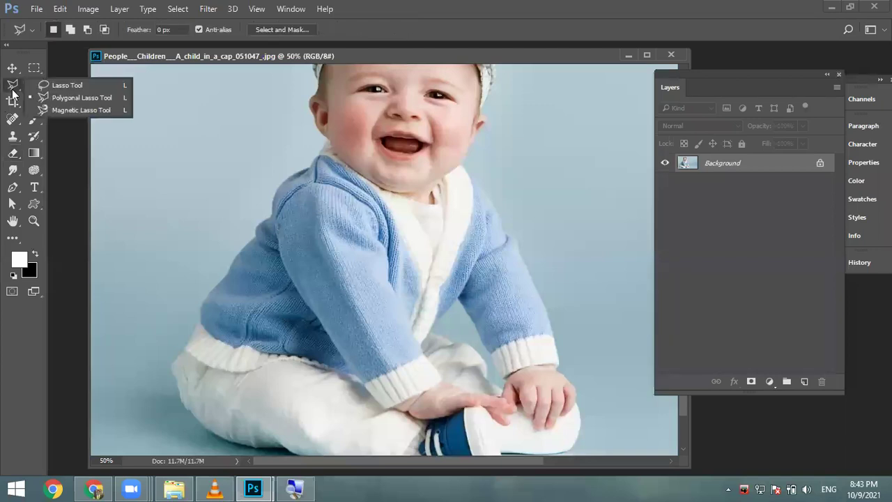
pyautogui.click(64, 110)
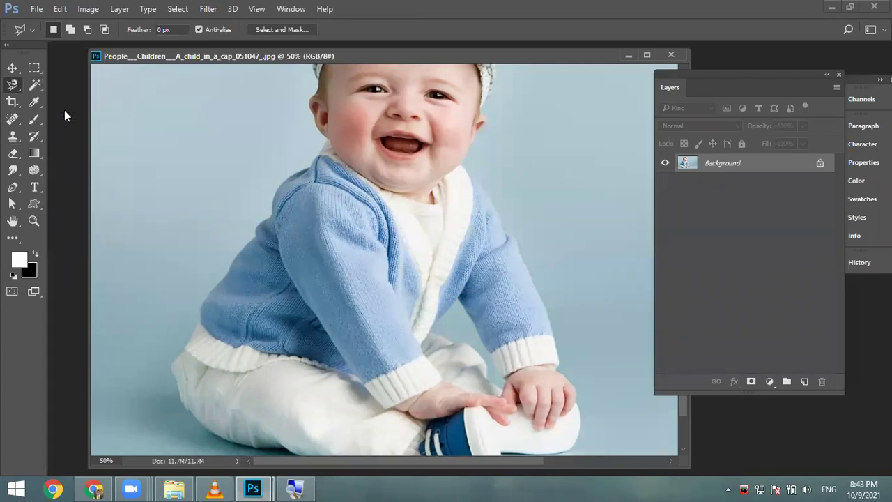
pyautogui.click(328, 140)
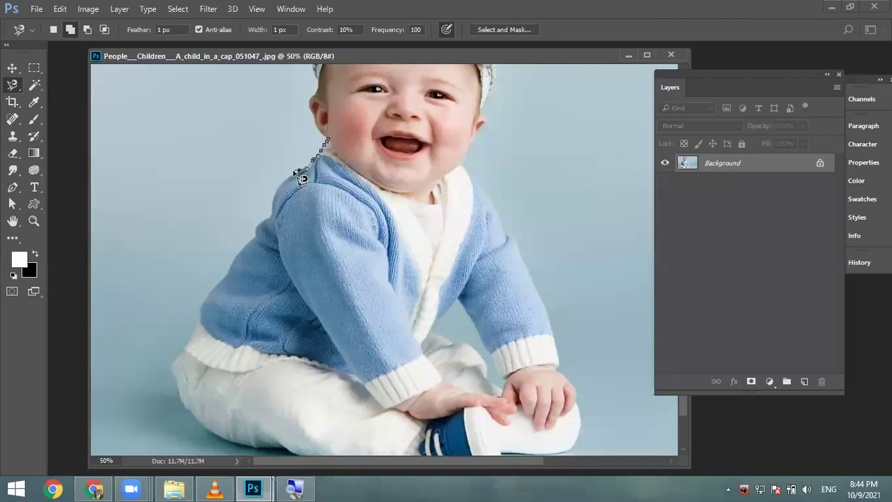
pyautogui.press('BackSpace')
pyautogui.press('BackSpace')
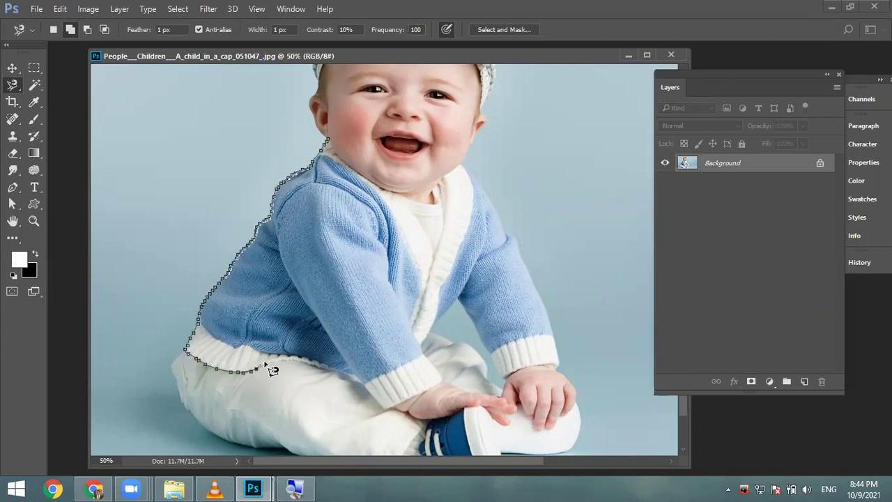
pyautogui.press('BackSpace')
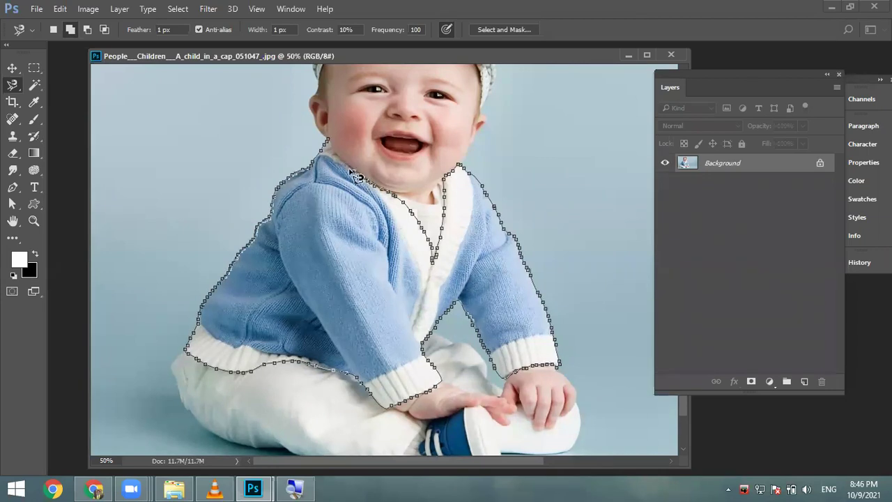
pyautogui.click(328, 143)
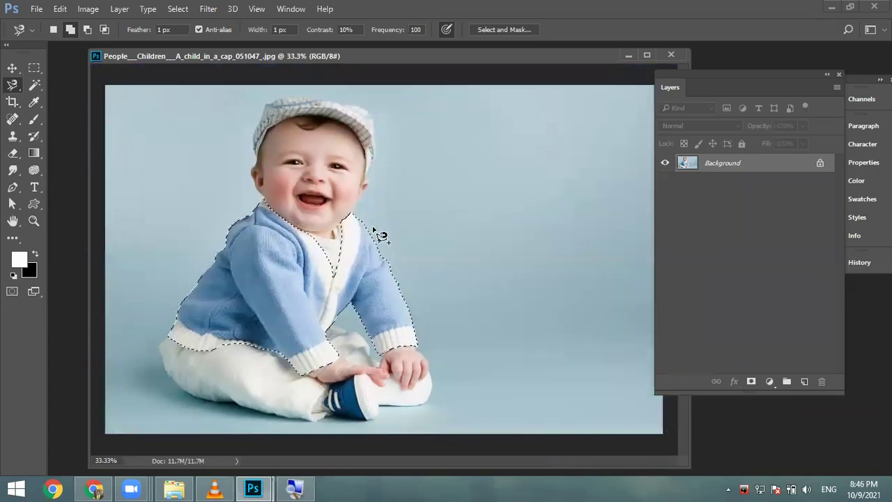
# Step: Recolour the selected cardigan with a Hue/Saturation adjustment, setting Hue to -180 and Saturation to +30
pyautogui.click(12, 68)
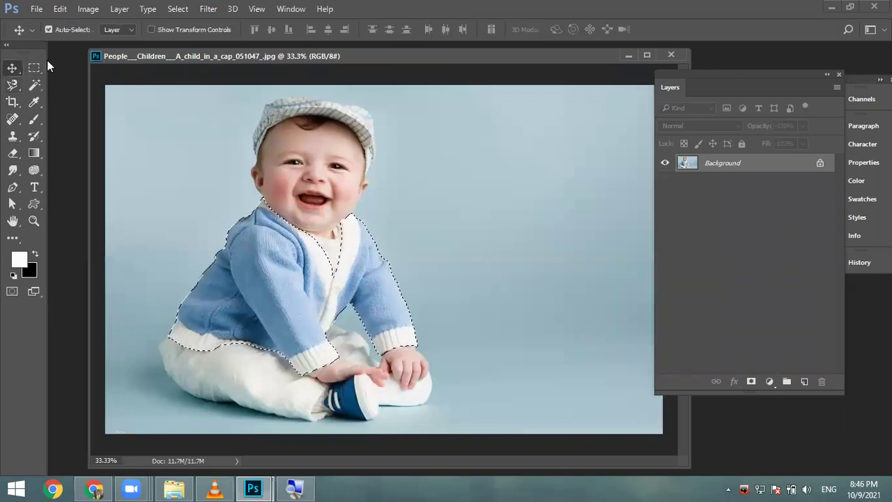
pyautogui.click(86, 10)
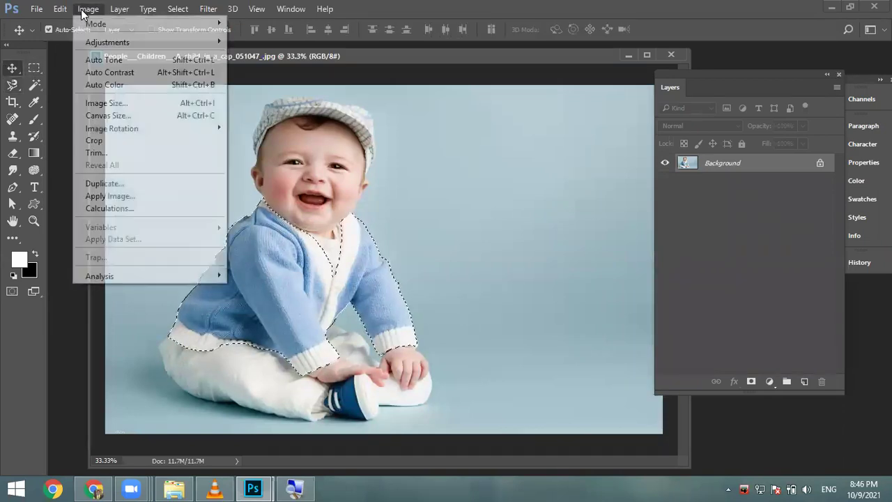
pyautogui.moveTo(139, 42)
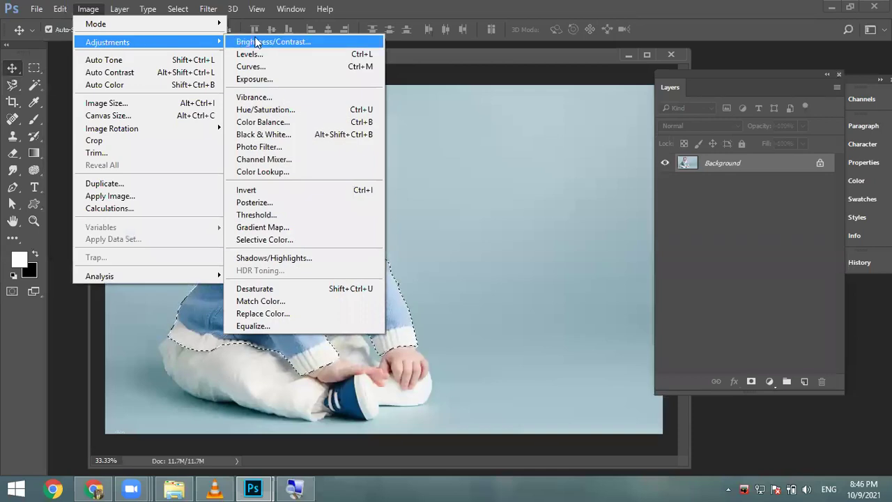
pyautogui.click(334, 113)
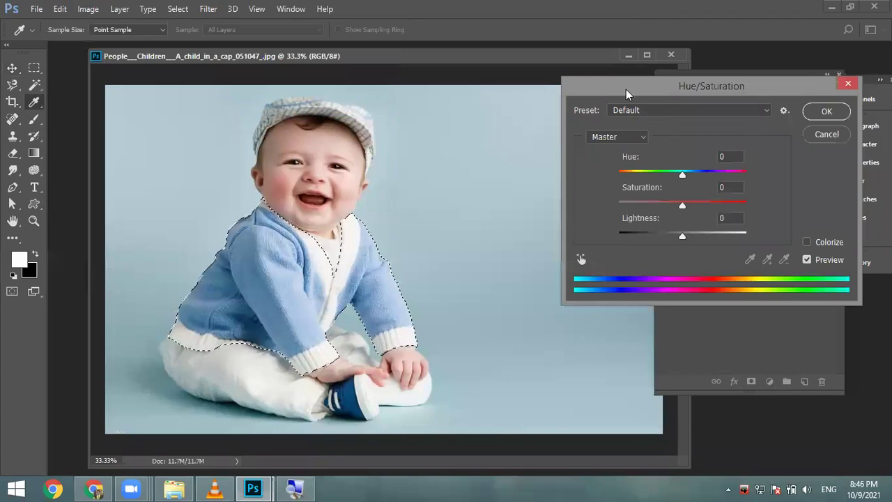
pyautogui.moveTo(618, 88); pyautogui.dragTo(491, 86)
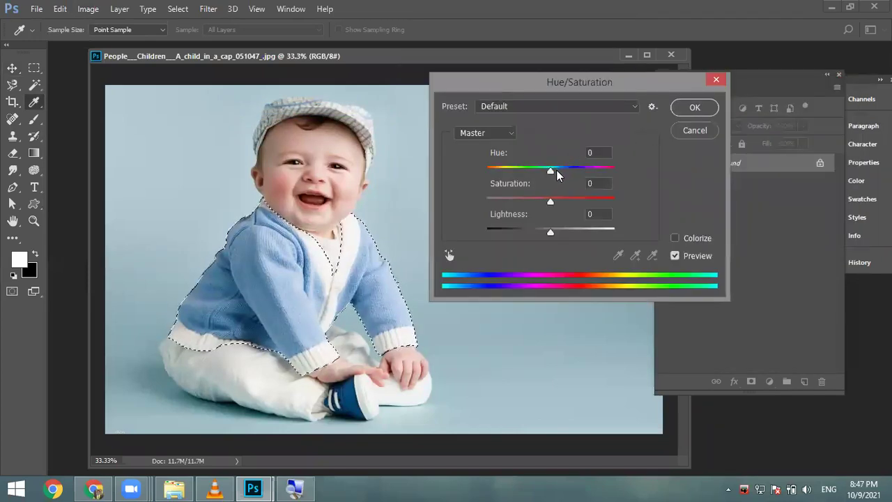
pyautogui.moveTo(551, 172); pyautogui.dragTo(481, 184)
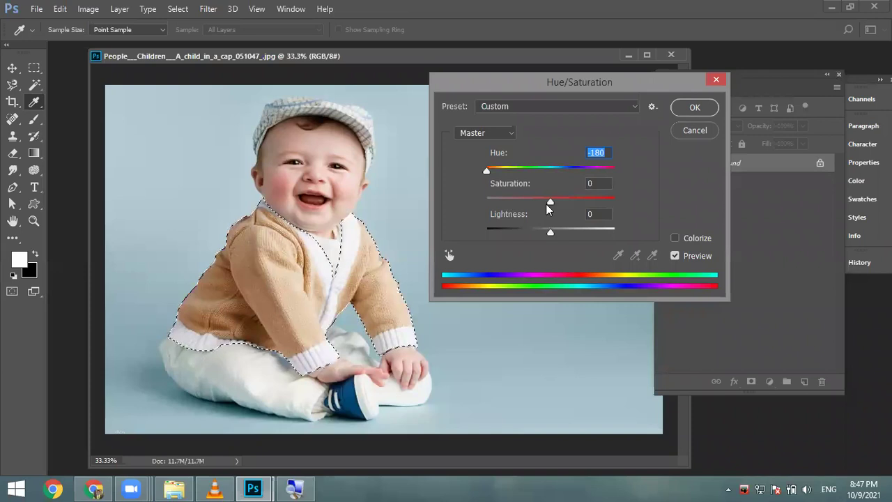
pyautogui.moveTo(550, 205); pyautogui.dragTo(565, 206)
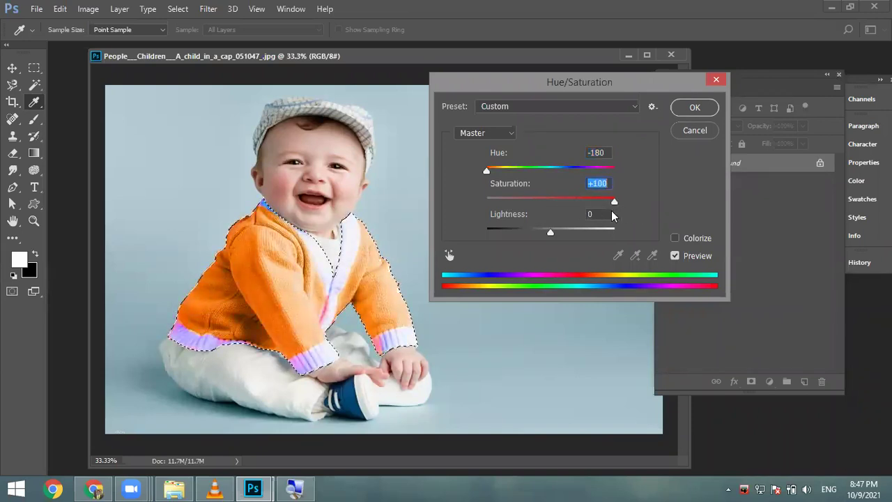
pyautogui.moveTo(548, 208); pyautogui.dragTo(569, 208)
pyautogui.hotkey('shift', 'Down')
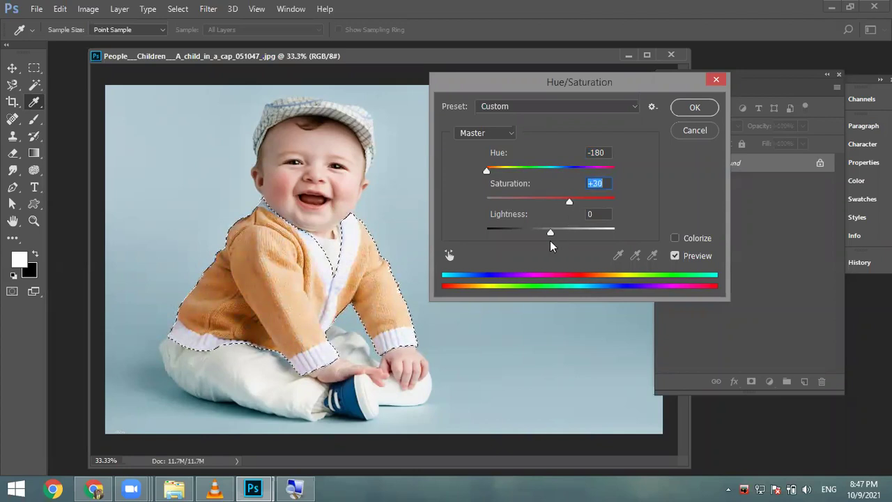
pyautogui.moveTo(550, 231)
pyautogui.mouseDown()
pyautogui.moveTo(538, 228)
pyautogui.moveTo(561, 235)
pyautogui.moveTo(543, 237)
pyautogui.moveTo(551, 241)
pyautogui.mouseUp()
pyautogui.click(692, 109)
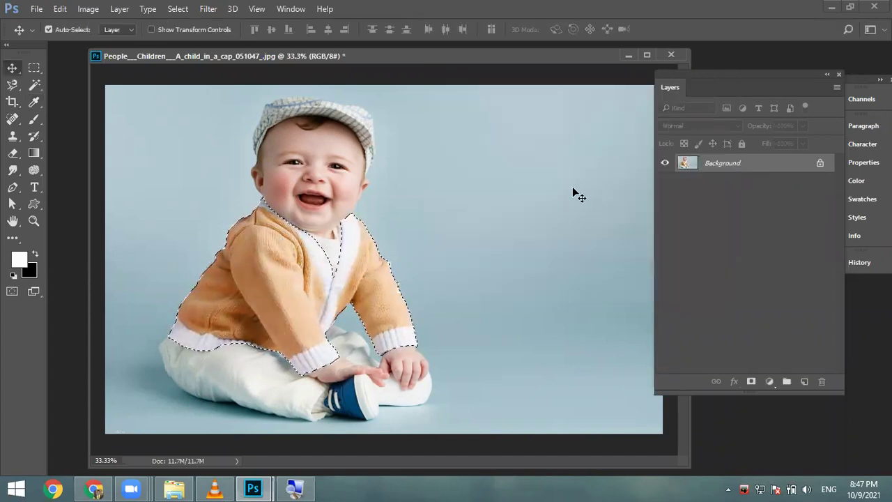
# Step: Deselect the recoloured cardigan
pyautogui.press('ctrl')
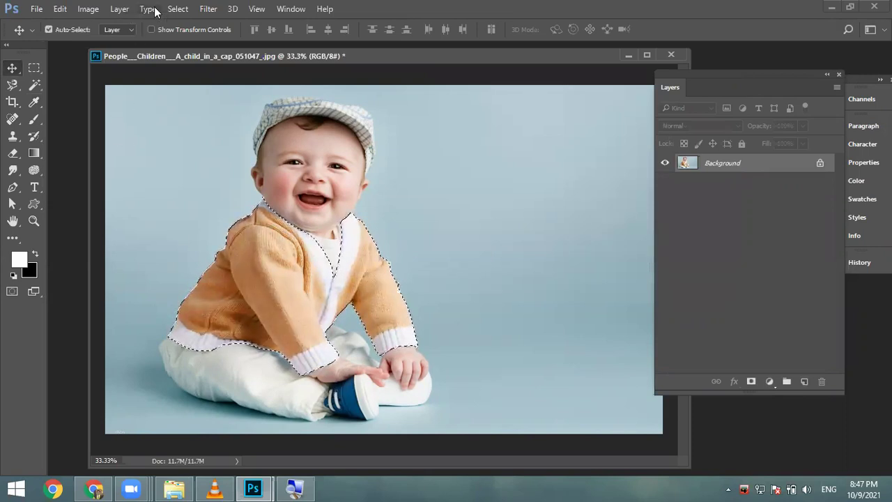
pyautogui.click(178, 9)
pyautogui.click(192, 36)
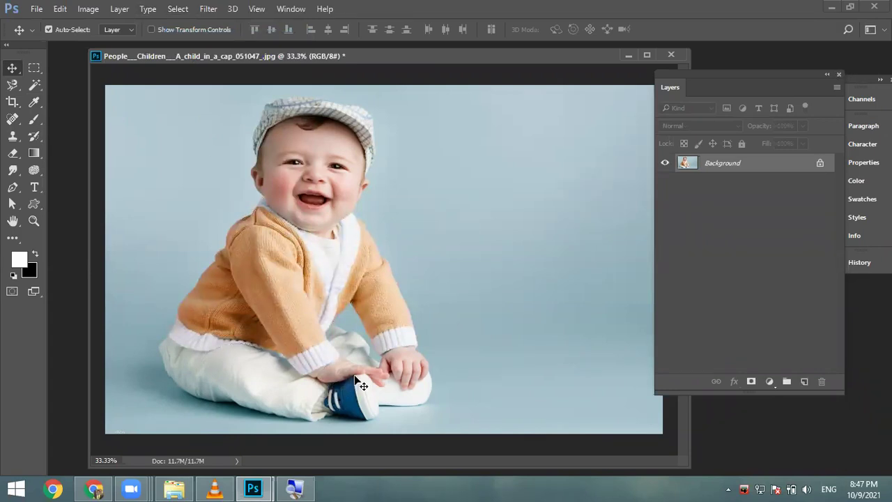
# Step: Select the blue part of the child's shoe by tracing its outline with the Magnetic Lasso tool
pyautogui.click(12, 85)
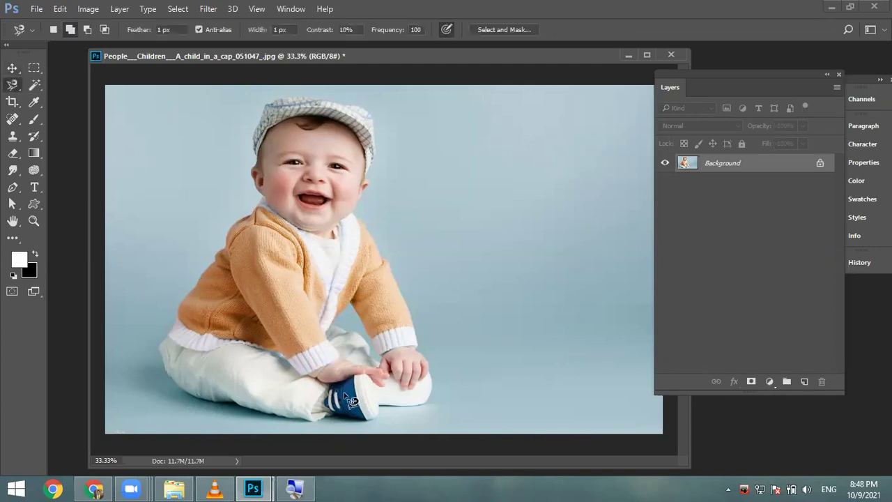
pyautogui.click(330, 384)
pyautogui.click(341, 394)
# Step: Subtract the white lace area from the shoe selection with the Quick Selection tool
pyautogui.click(35, 86)
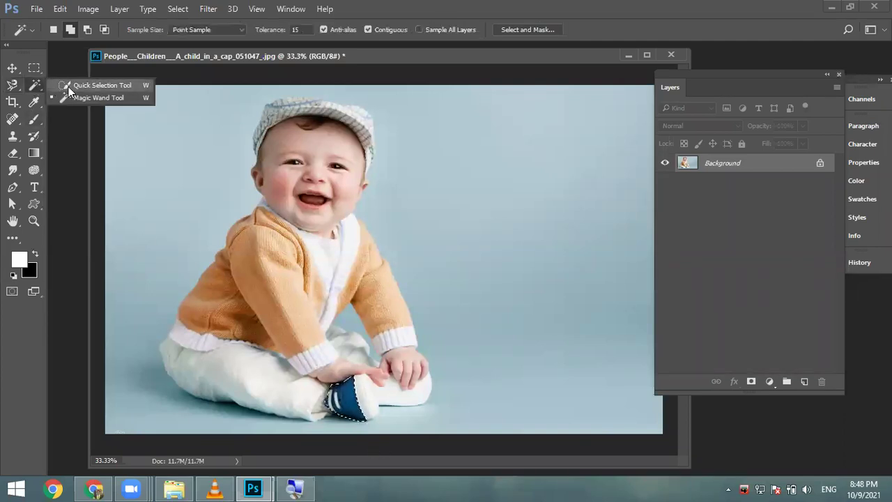
pyautogui.click(70, 85)
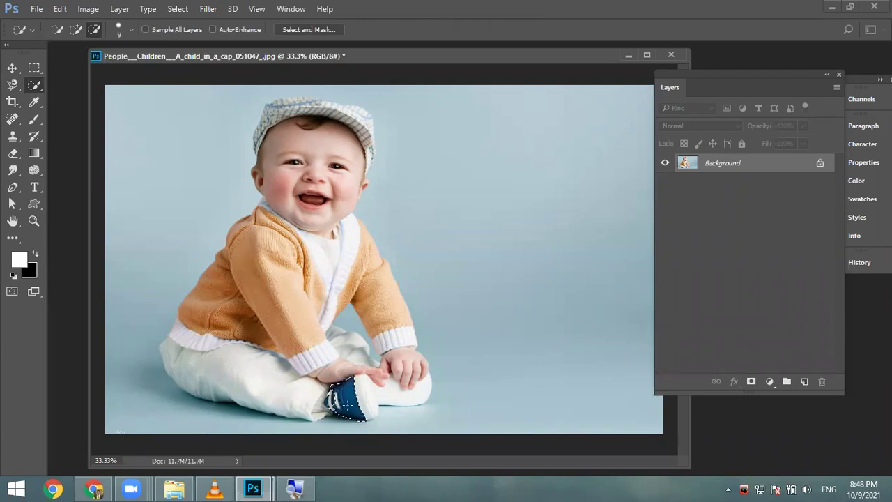
pyautogui.hotkey('ctrl', '+')
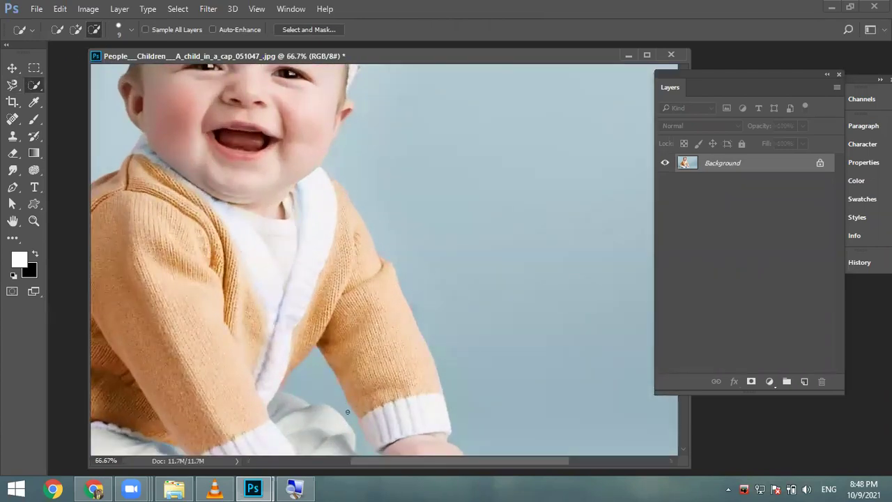
pyautogui.scroll(-5, 345, 403)
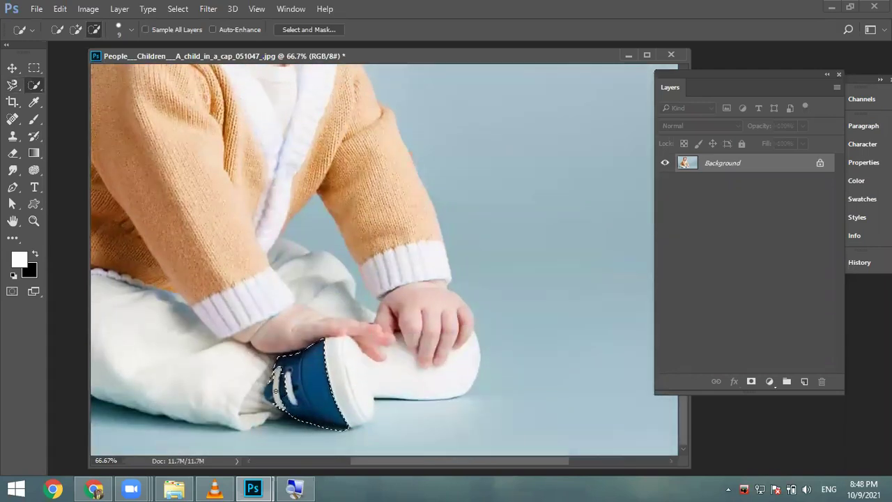
# Step: Switch the Quick Selection tool to adding, enlarge its brush to 30, and finish refining the shoe selection
pyautogui.rightClick(33, 85)
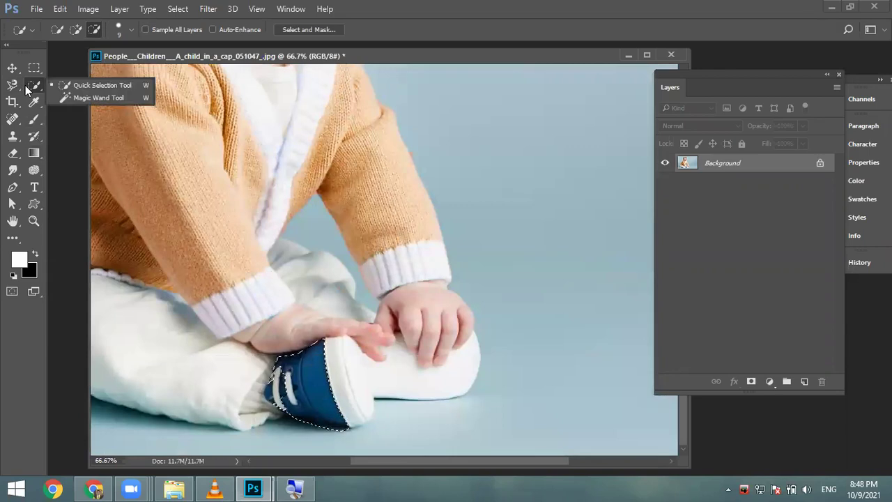
pyautogui.click(66, 85)
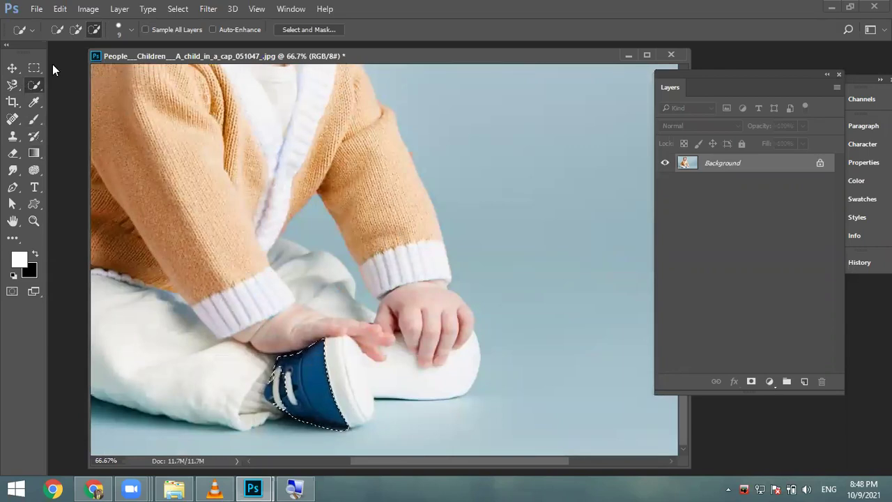
pyautogui.click(76, 30)
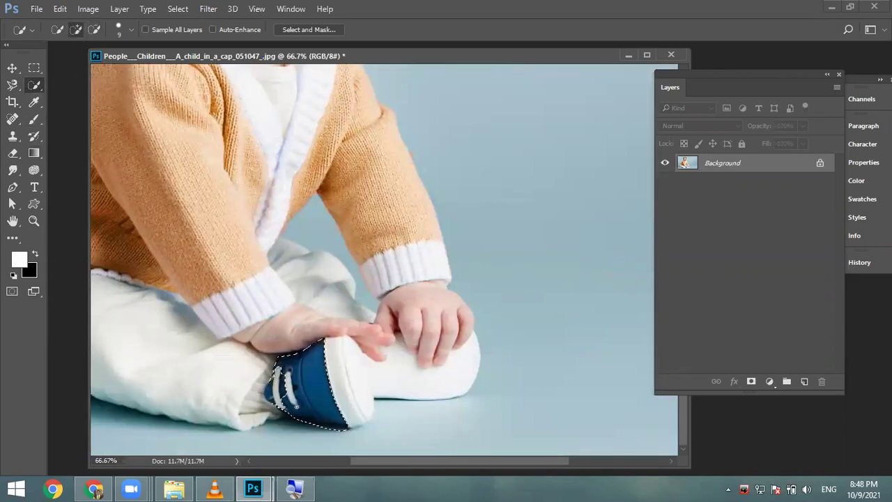
pyautogui.press(']')
pyautogui.press(']')
pyautogui.press(']')
pyautogui.hotkey('ctrl', '-')
pyautogui.hotkey('ctrl', '-')
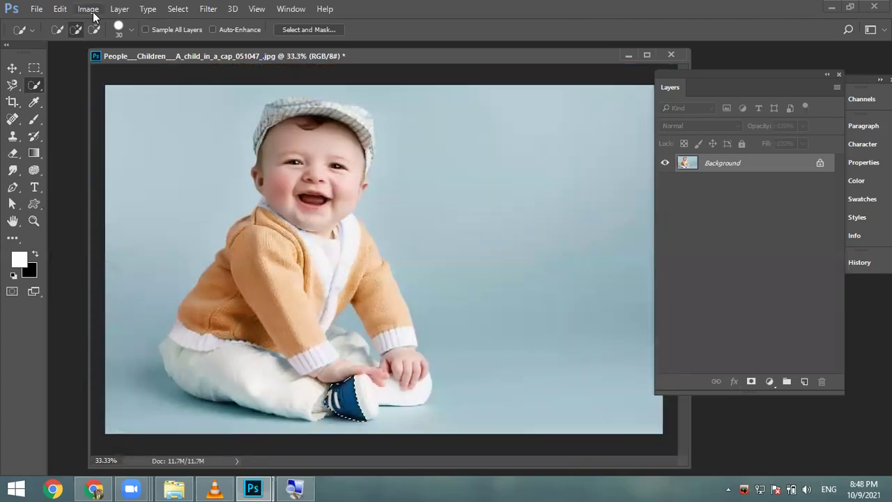
# Step: Recolour the selected shoe with Hue/Saturation at Hue -180, Saturation +15 and Lightness -15, and clear the selection
pyautogui.click(80, 9)
pyautogui.moveTo(103, 43)
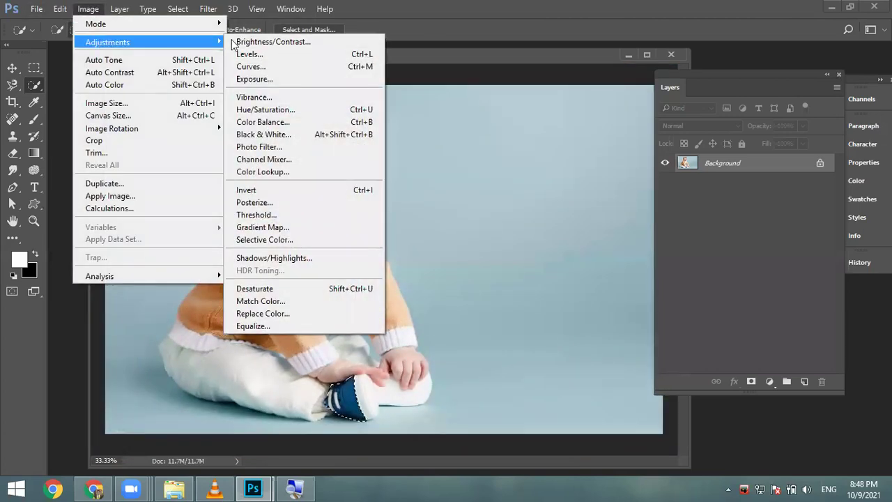
pyautogui.click(337, 117)
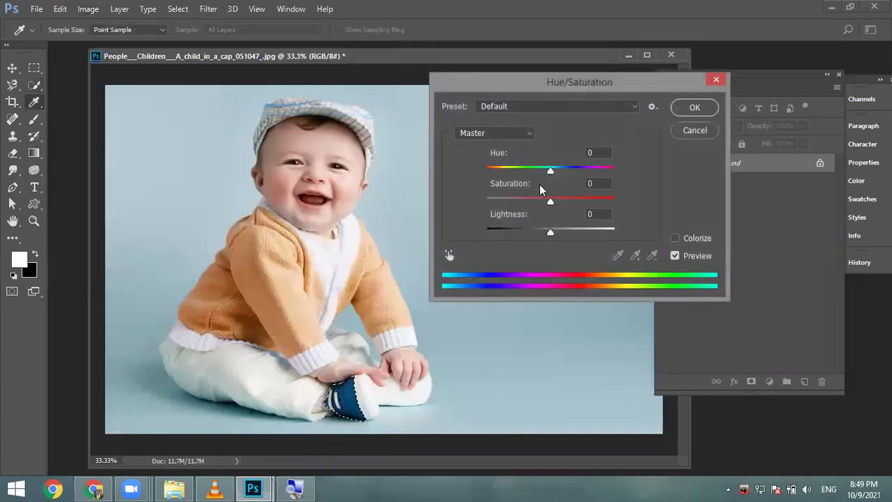
pyautogui.moveTo(551, 170); pyautogui.dragTo(481, 179)
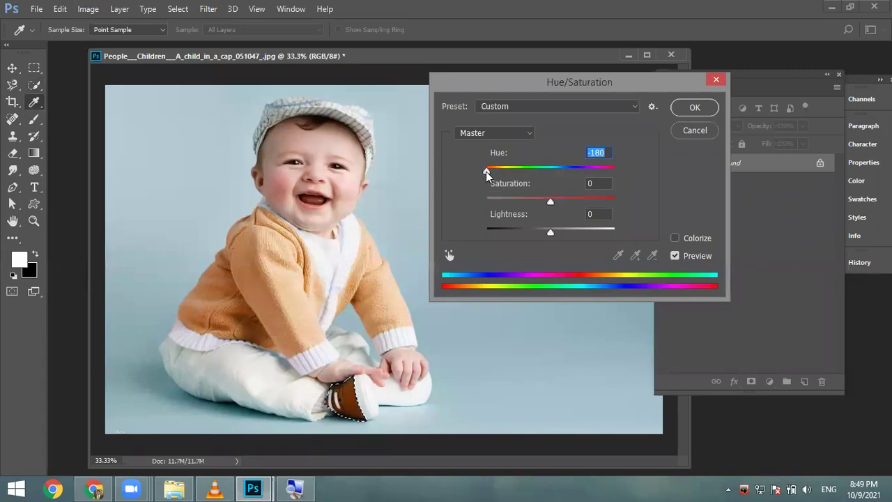
pyautogui.moveTo(551, 201)
pyautogui.mouseDown()
pyautogui.moveTo(569, 201)
pyautogui.moveTo(514, 202)
pyautogui.moveTo(551, 202)
pyautogui.mouseUp()
pyautogui.moveTo(550, 234); pyautogui.dragTo(541, 232)
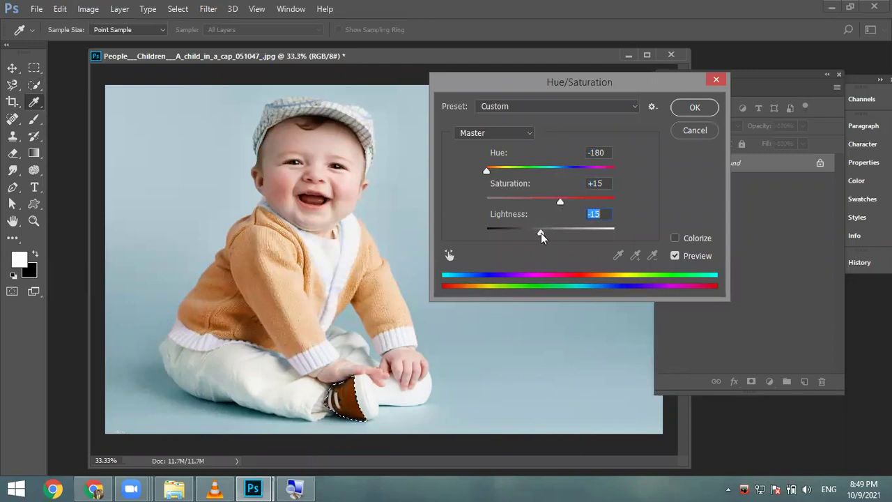
pyautogui.click(677, 105)
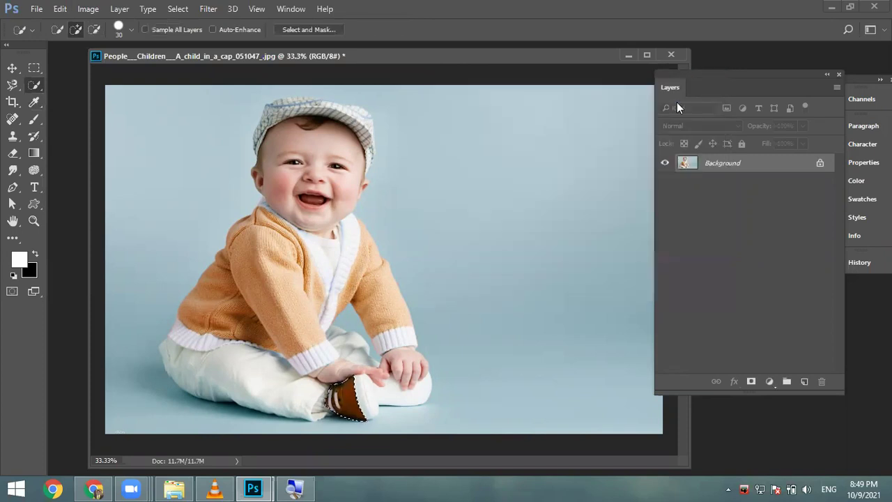
pyautogui.hotkey('ctrl', 'd')
# Step: Duplicate the recoloured photo as 2 and float the copy in its own window
pyautogui.rightClick(125, 58)
pyautogui.click(150, 66)
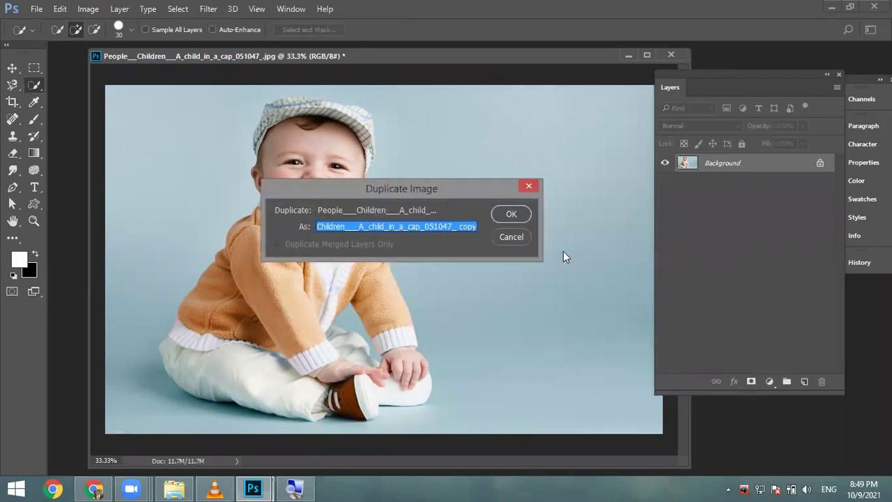
pyautogui.write('2')
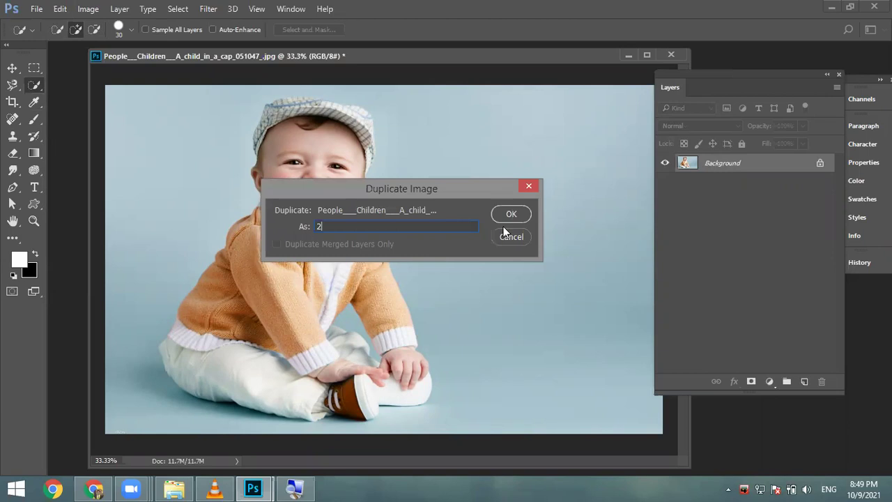
pyautogui.click(510, 214)
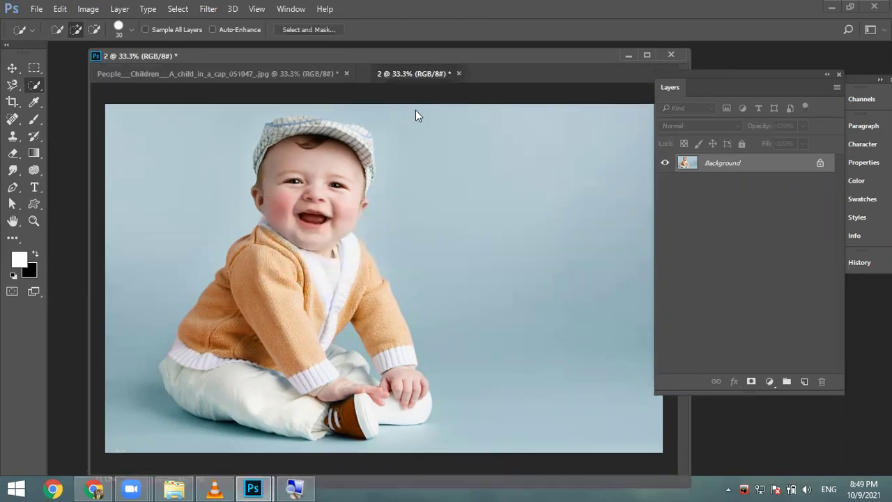
pyautogui.moveTo(418, 73); pyautogui.dragTo(446, 106)
# Step: Revert the original child photo to its Open state in the History
pyautogui.click(329, 69)
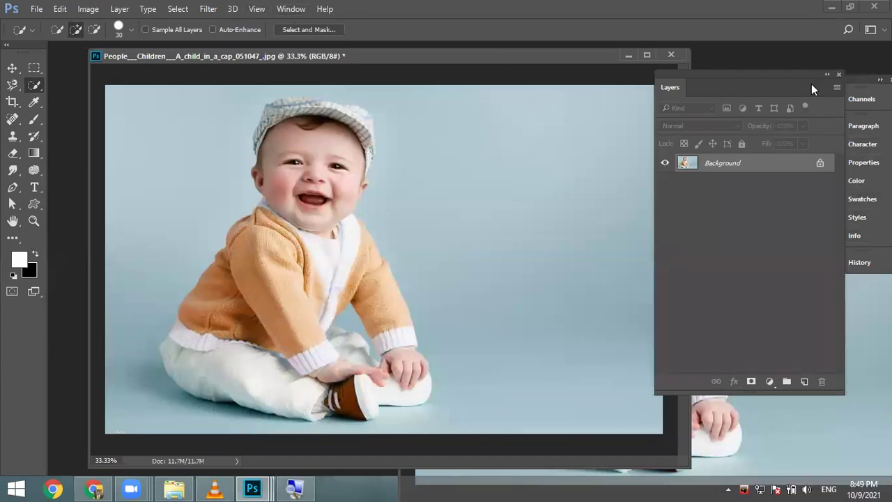
pyautogui.click(285, 9)
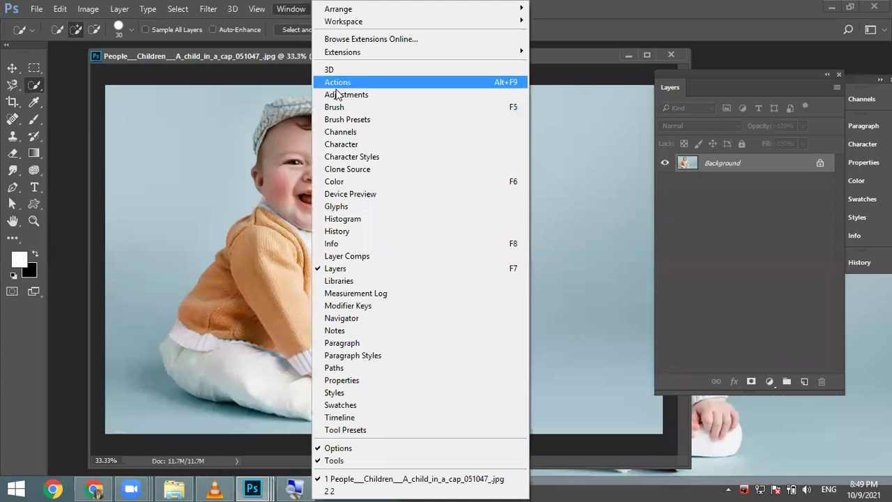
pyautogui.click(357, 231)
pyautogui.click(679, 202)
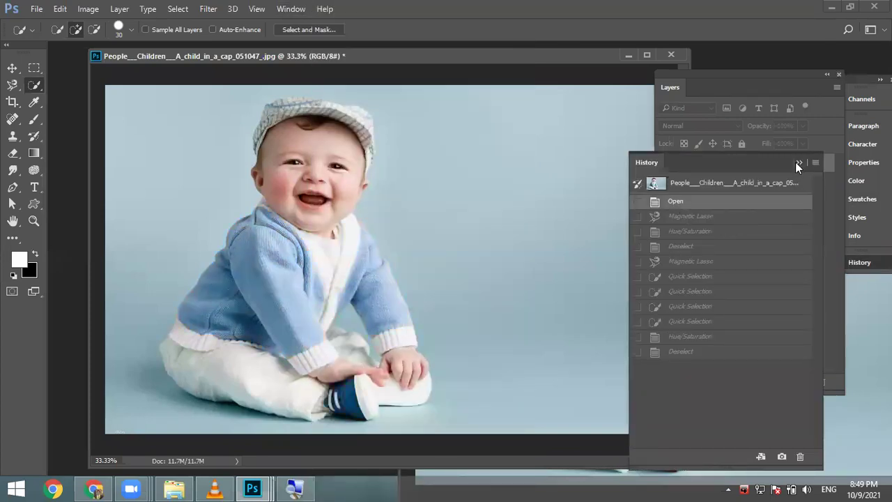
pyautogui.click(799, 163)
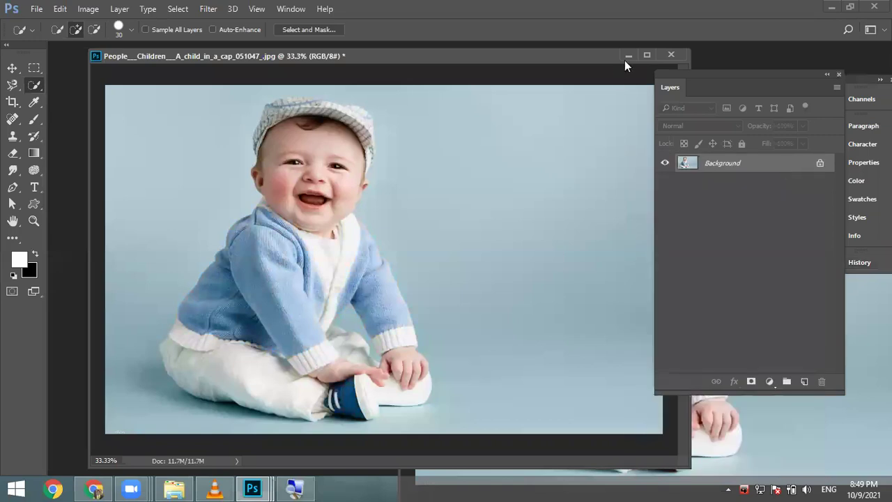
# Step: Arrange the original photo and the copy 2 side by side, both at 25% zoom
pyautogui.hotkey('ctrl', '-')
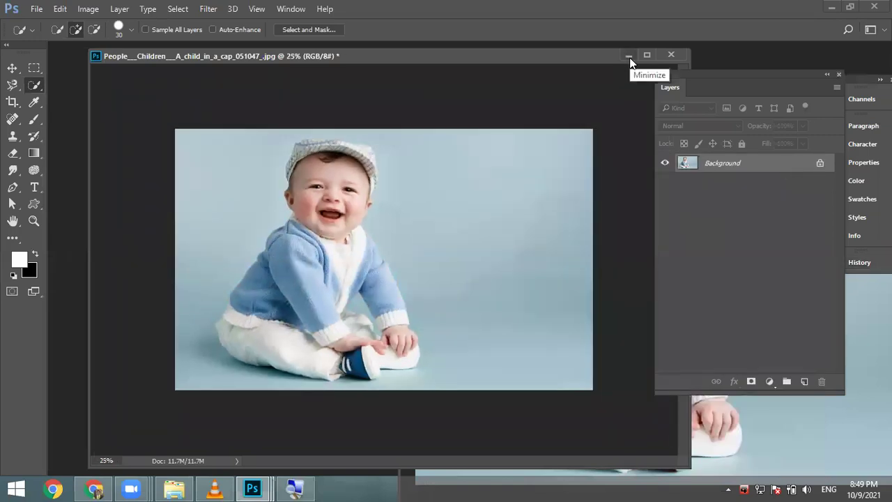
pyautogui.moveTo(686, 49); pyautogui.dragTo(372, 85)
pyautogui.moveTo(444, 106); pyautogui.dragTo(416, 96)
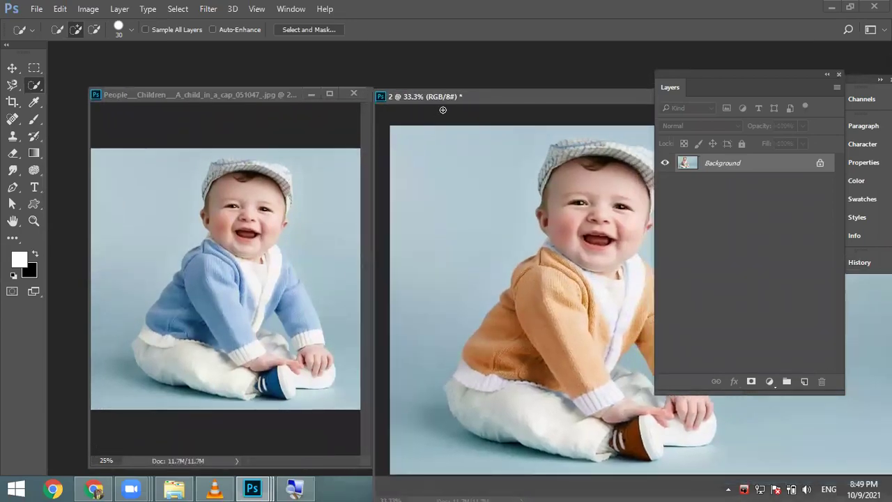
pyautogui.hotkey('ctrl', '-')
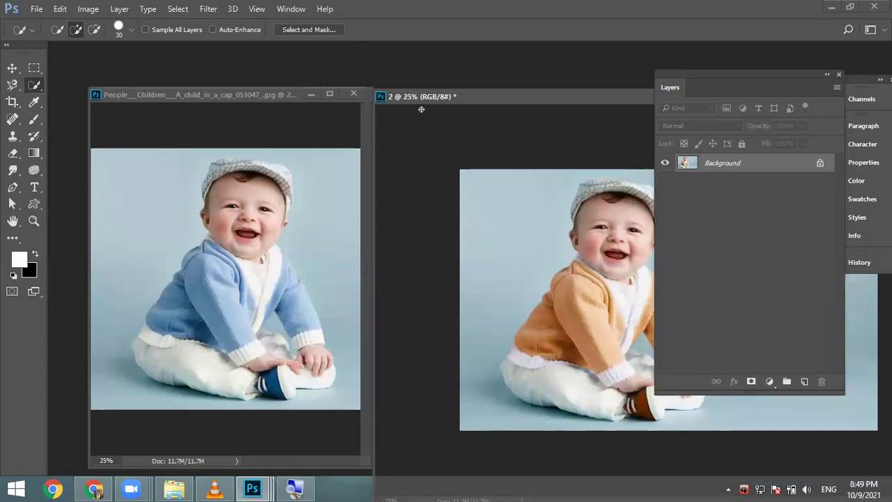
# Step: Align the copy 2 window beside the original photo's window at matching height, and collapse the Layers panel
pyautogui.moveTo(396, 97); pyautogui.dragTo(411, 117)
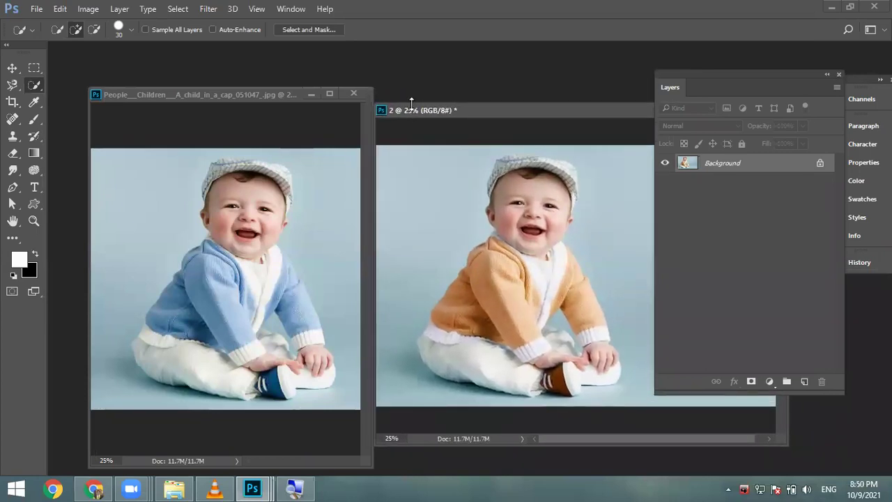
pyautogui.moveTo(412, 84); pyautogui.dragTo(400, 87)
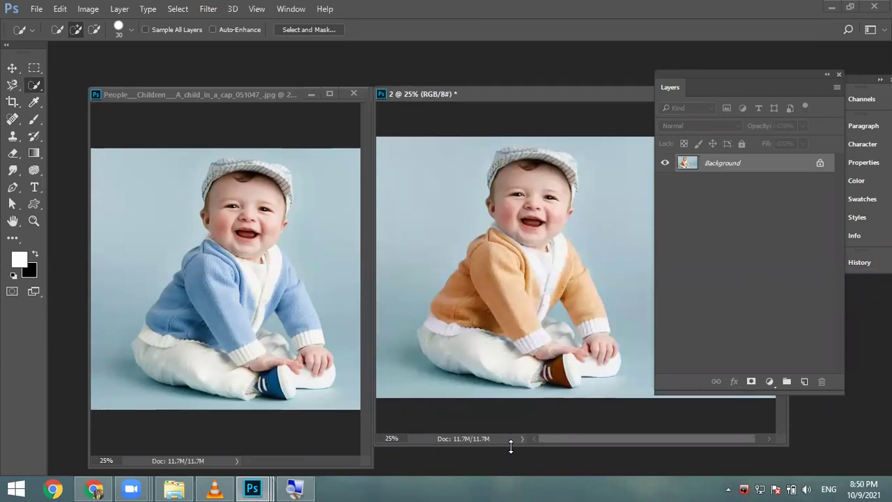
pyautogui.moveTo(511, 446); pyautogui.dragTo(509, 465)
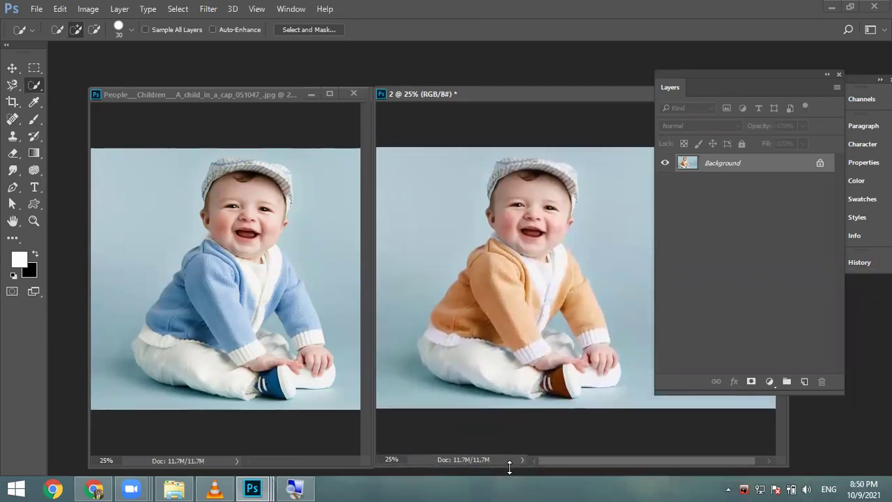
pyautogui.click(826, 75)
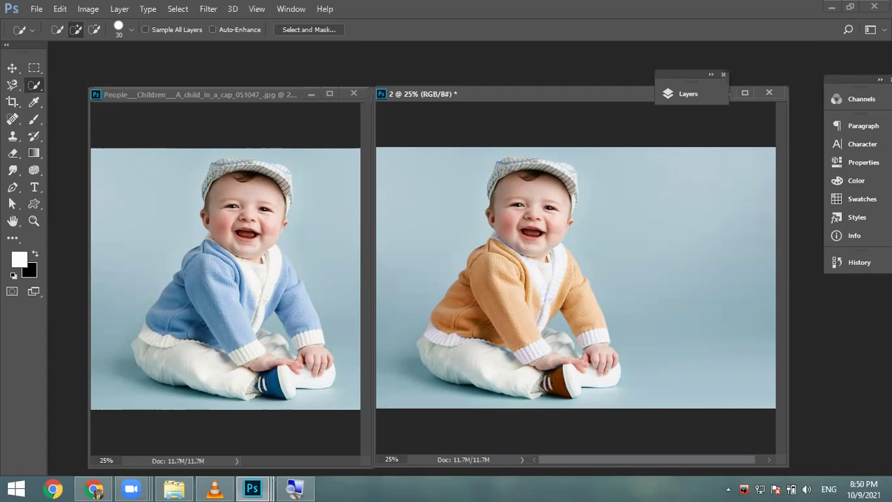
# Step: Close copy 2 and the original child photo without saving their changes
pyautogui.click(131, 489)
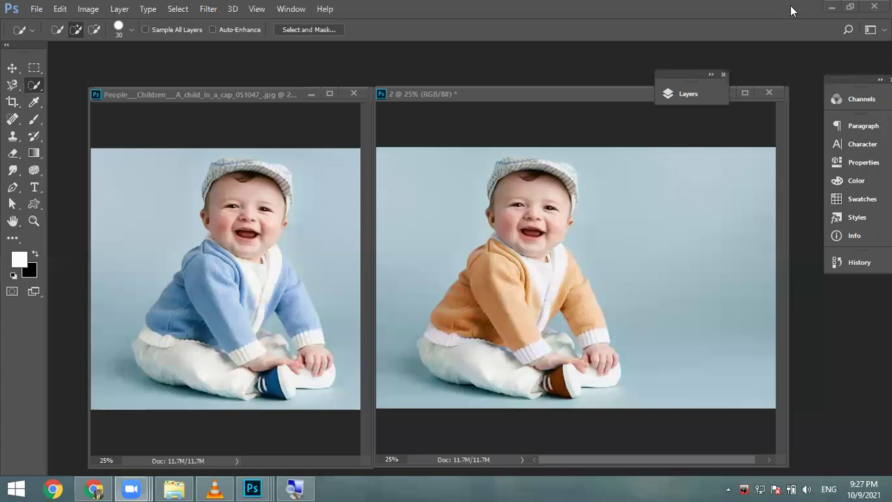
pyautogui.click(766, 93)
pyautogui.click(464, 196)
pyautogui.click(354, 93)
pyautogui.click(444, 195)
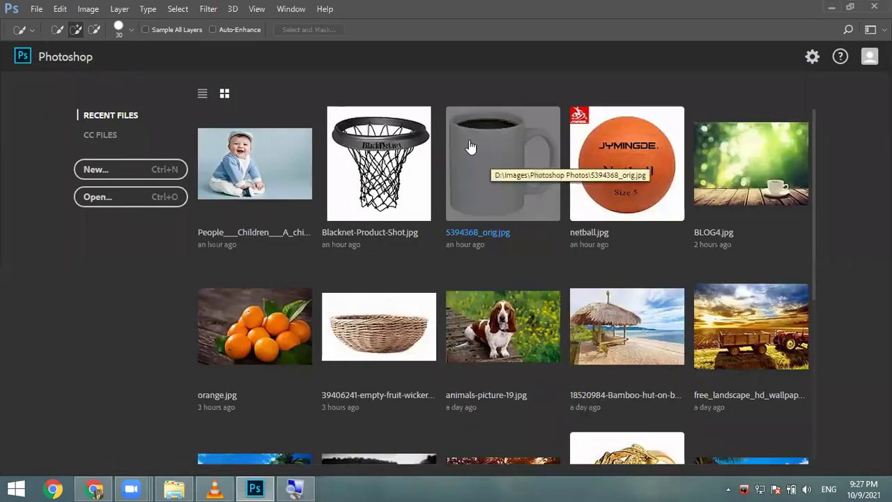
# Step: Open the recent file beach-hut-423-706.jpg and switch to the Move tool
pyautogui.click(89, 10)
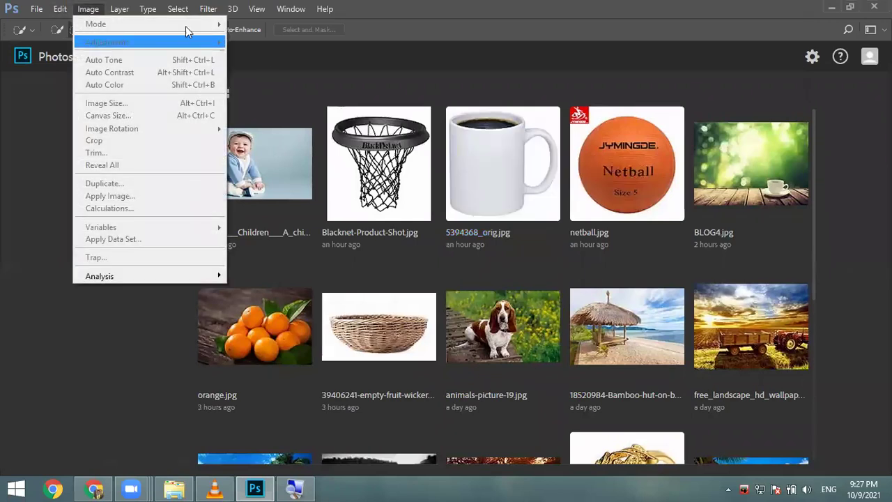
pyautogui.click(432, 3)
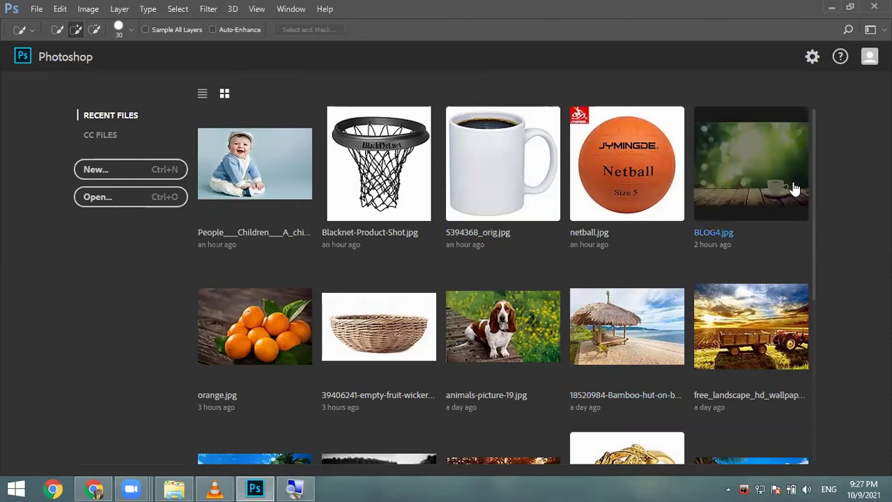
pyautogui.moveTo(813, 193); pyautogui.dragTo(843, 328)
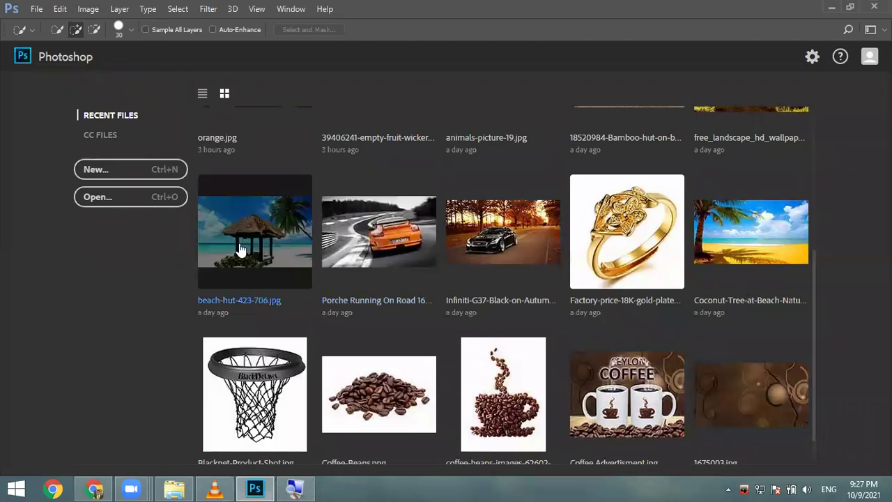
pyautogui.scroll(-1, 245, 253)
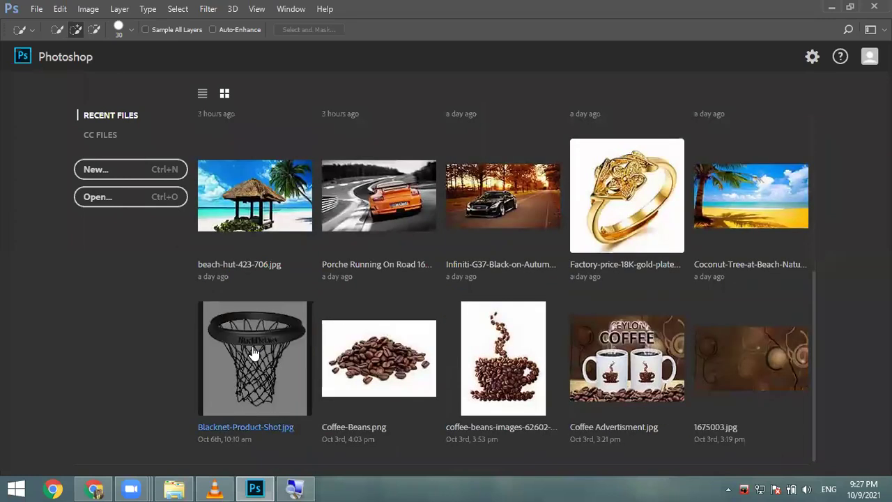
pyautogui.click(248, 201)
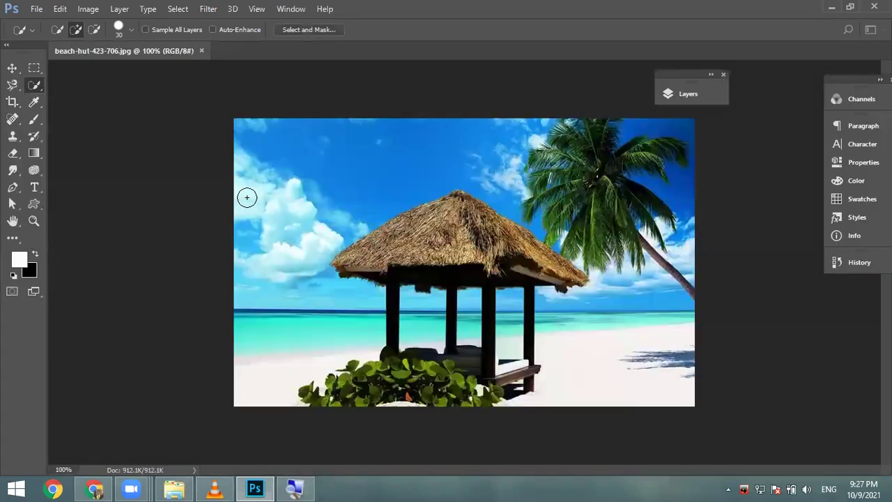
pyautogui.click(247, 197)
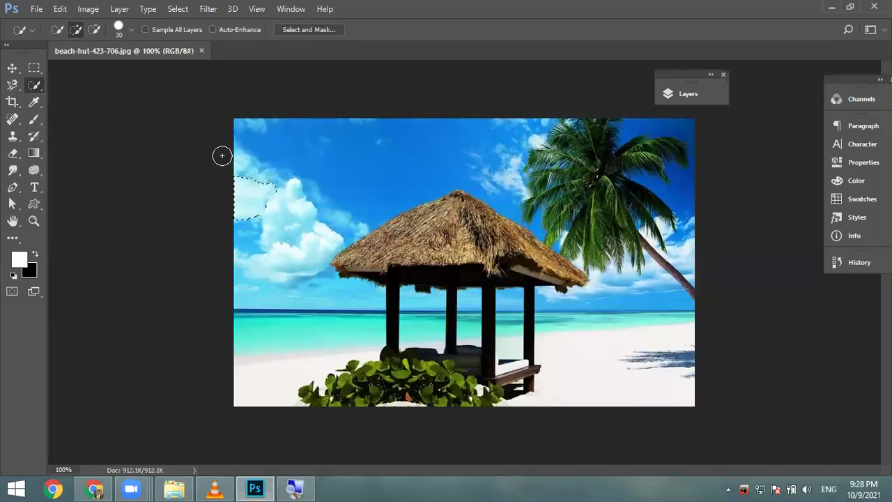
pyautogui.hotkey('ctrl', 'd')
pyautogui.click(13, 68)
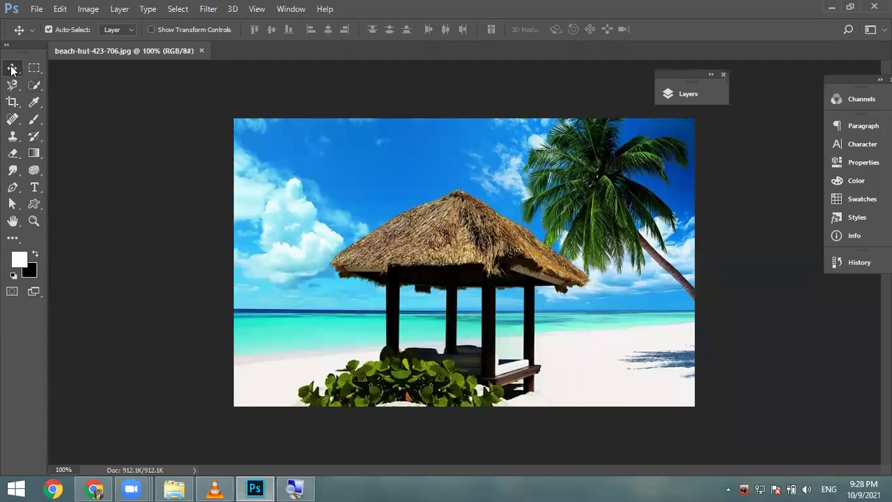
# Step: Open the Levels adjustment for the beach hut photo and place the dialog clear of the hut
pyautogui.click(101, 11)
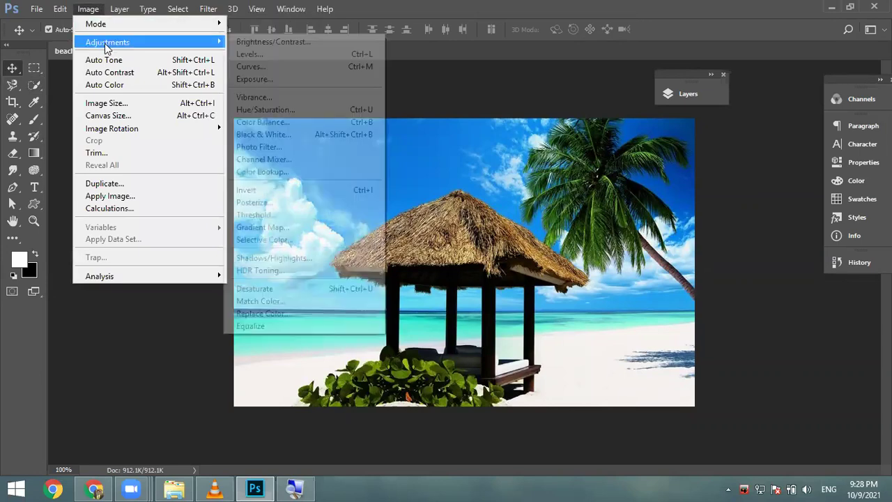
pyautogui.moveTo(206, 44)
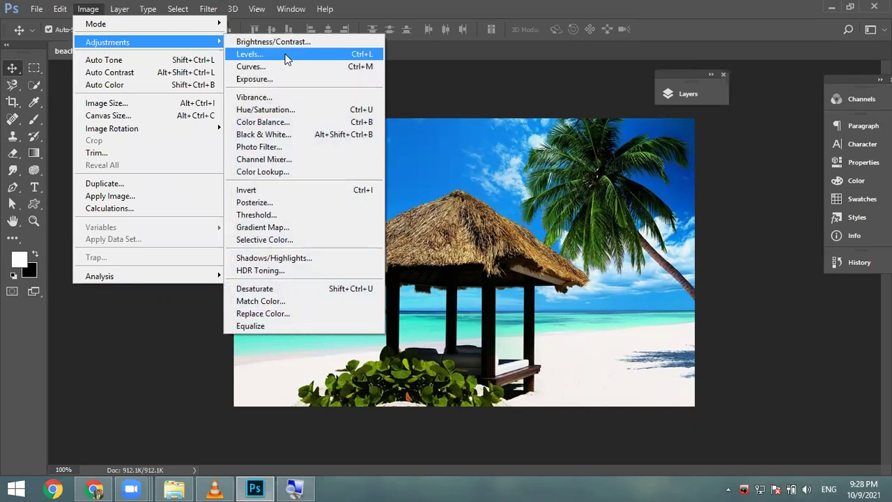
pyautogui.click(528, 111)
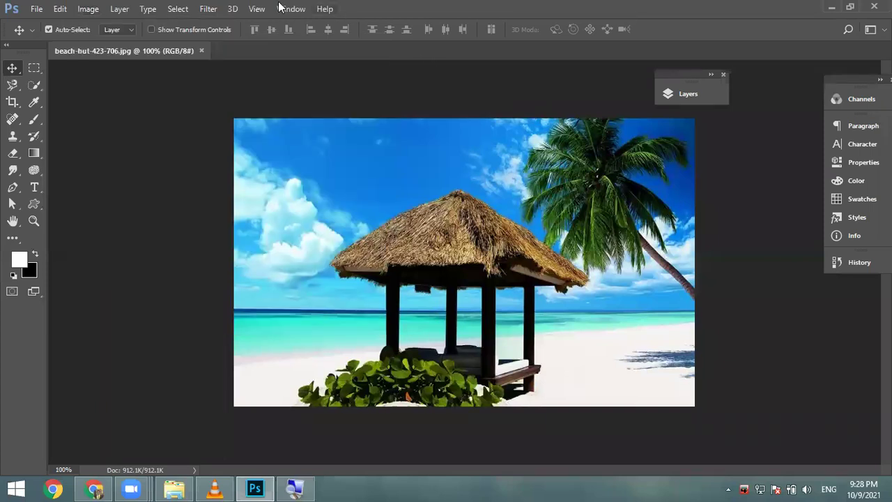
pyautogui.click(91, 10)
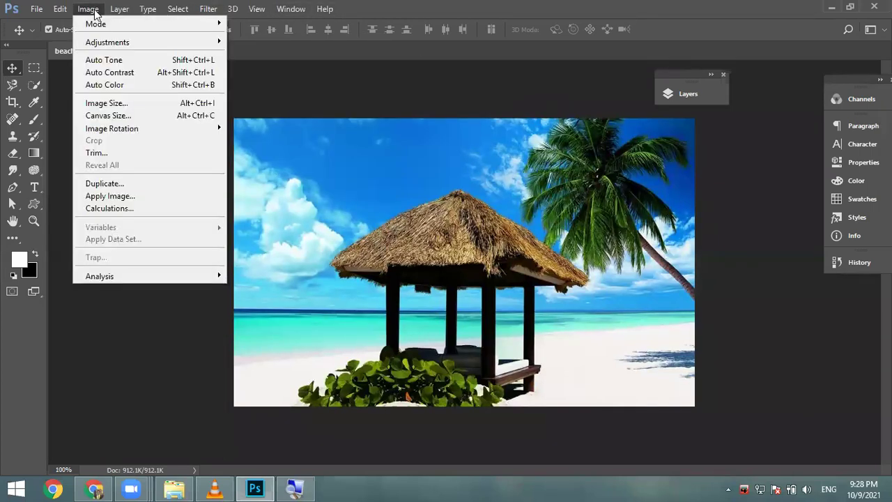
pyautogui.moveTo(105, 42)
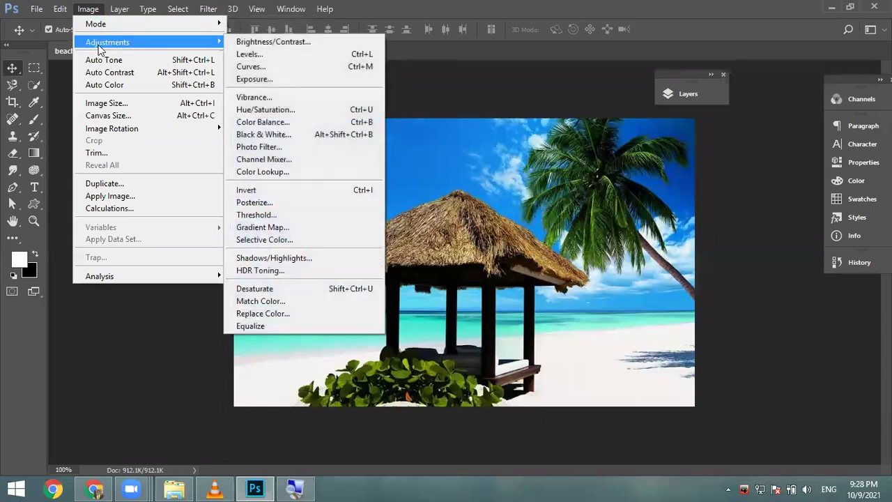
pyautogui.click(311, 63)
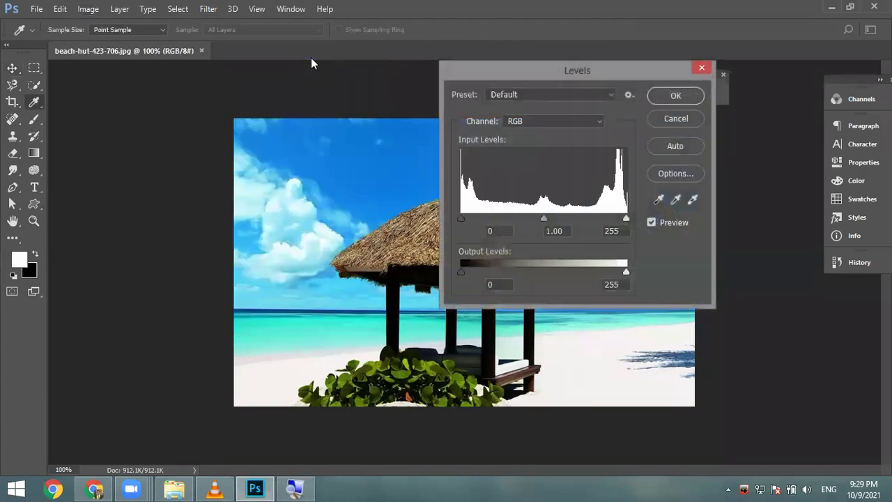
pyautogui.moveTo(589, 76); pyautogui.dragTo(716, 51)
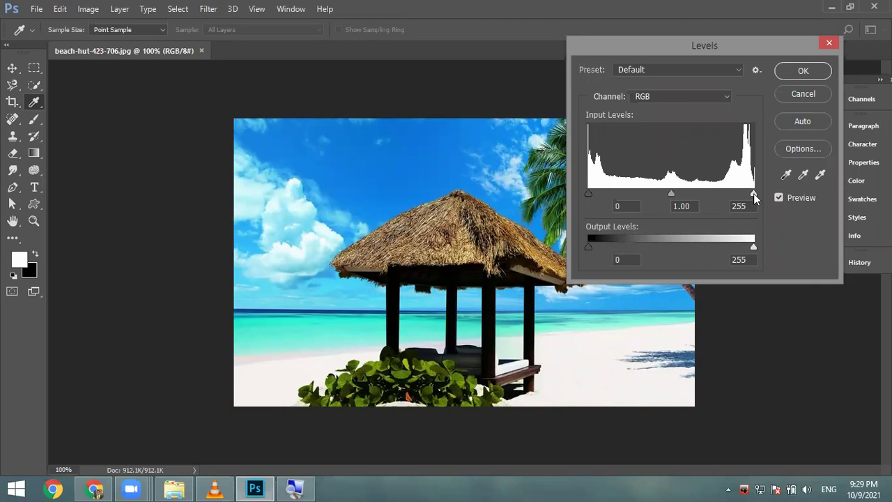
# Step: Try out the shadow and highlight input levels on the beach hut photo, return them to 0 and 255, and apply
pyautogui.moveTo(754, 196)
pyautogui.mouseDown()
pyautogui.moveTo(684, 193)
pyautogui.moveTo(768, 194)
pyautogui.mouseUp()
pyautogui.moveTo(749, 193); pyautogui.dragTo(762, 193)
pyautogui.click(589, 193)
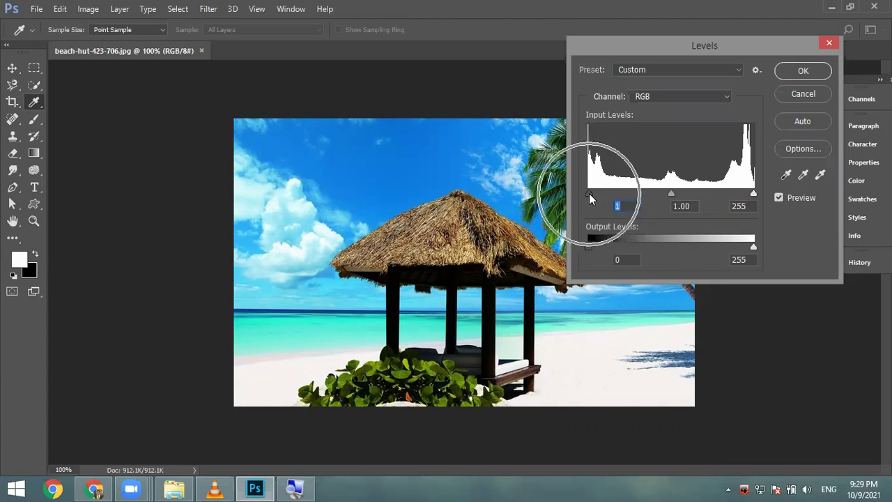
pyautogui.moveTo(589, 195); pyautogui.dragTo(723, 205)
pyautogui.moveTo(762, 194); pyautogui.dragTo(573, 196)
pyautogui.moveTo(753, 193); pyautogui.dragTo(794, 200)
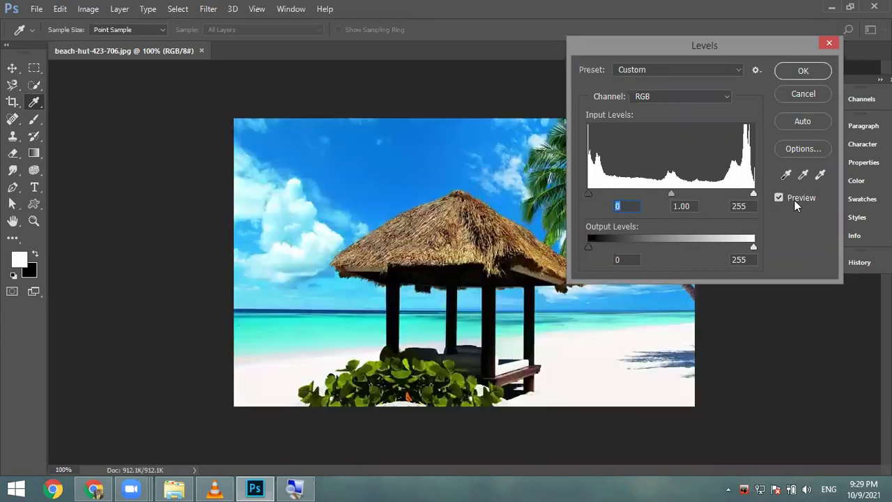
pyautogui.moveTo(588, 196)
pyautogui.mouseDown()
pyautogui.moveTo(618, 202)
pyautogui.moveTo(566, 200)
pyautogui.moveTo(600, 203)
pyautogui.moveTo(576, 204)
pyautogui.mouseUp()
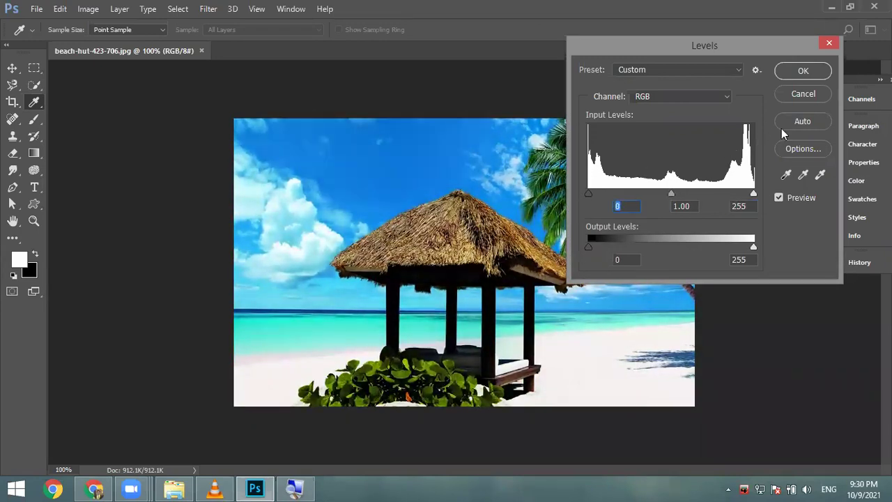
pyautogui.click(802, 71)
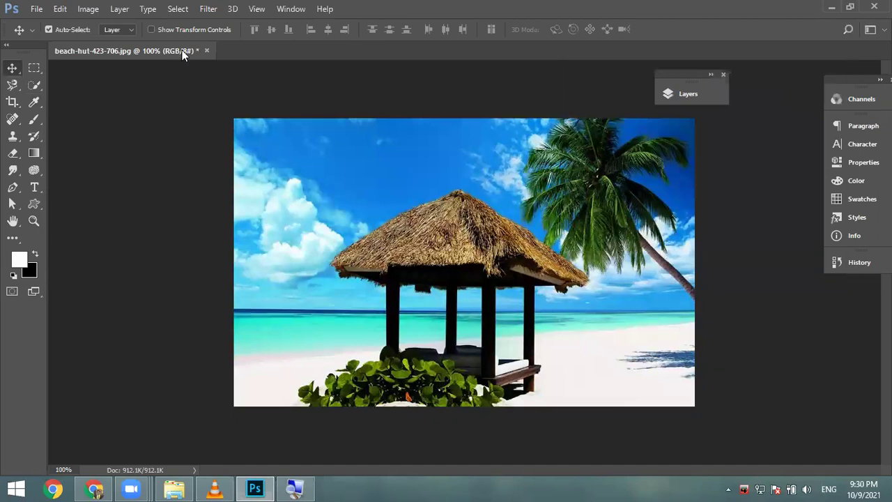
# Step: Float the beach hut photo and open coffee-high-resolution-wallpaper-download-coffee-images.jpeg from the Photoshop Photos folder in a separate window
pyautogui.moveTo(186, 50); pyautogui.dragTo(364, 123)
pyautogui.hotkey('ctrl', 'o')
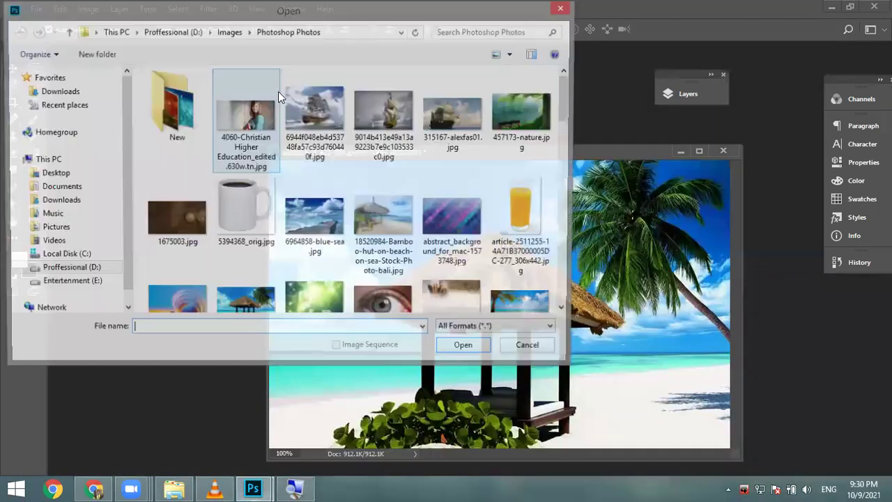
pyautogui.moveTo(571, 111); pyautogui.dragTo(571, 220)
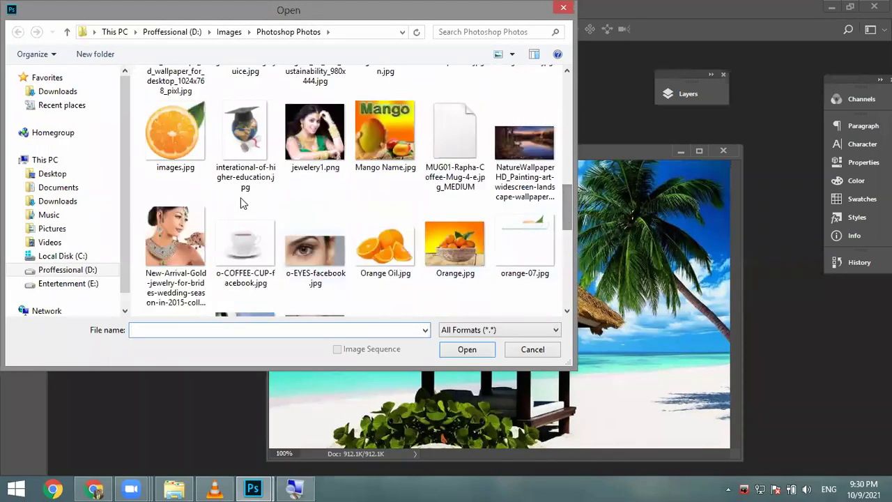
pyautogui.click(182, 173)
pyautogui.scroll(3, 183, 150)
pyautogui.scroll(-6, 188, 217)
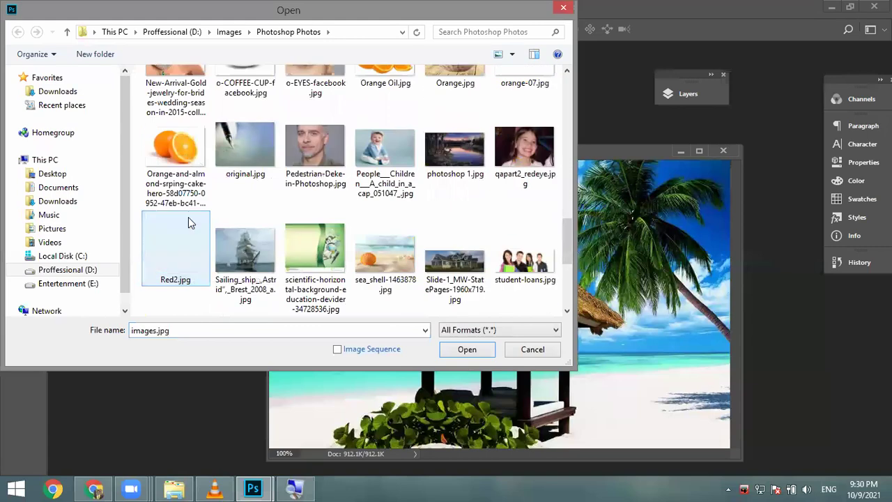
pyautogui.scroll(5, 188, 212)
pyautogui.scroll(2, 188, 211)
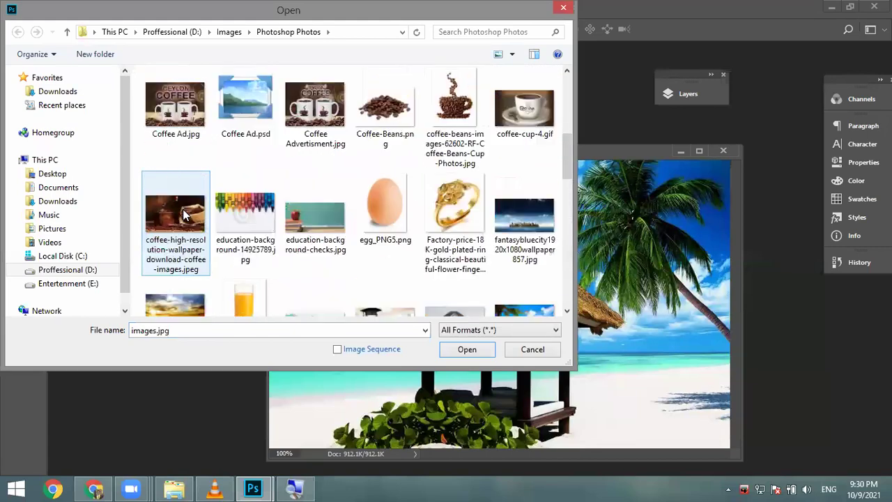
pyautogui.doubleClick(184, 212)
pyautogui.moveTo(577, 167); pyautogui.dragTo(246, 58)
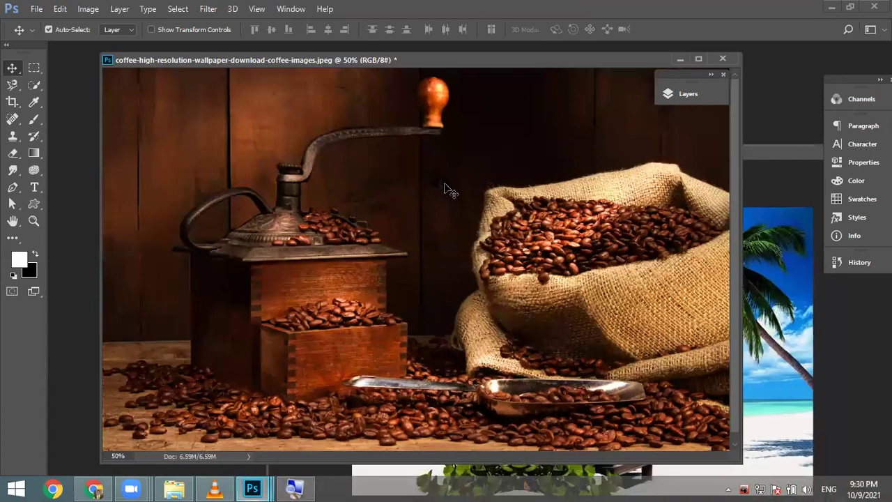
# Step: Open the Levels adjustment for the coffee photo and reposition the dialog over the image's edge
pyautogui.click(89, 9)
pyautogui.moveTo(104, 43)
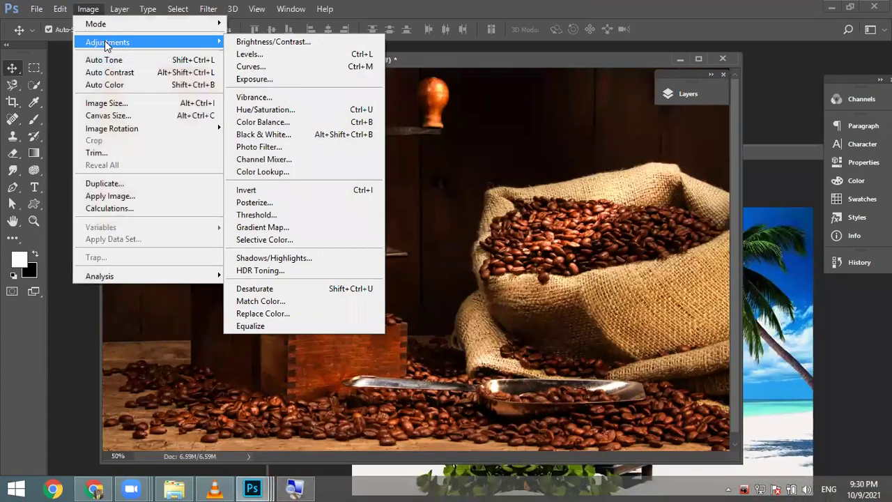
pyautogui.click(256, 54)
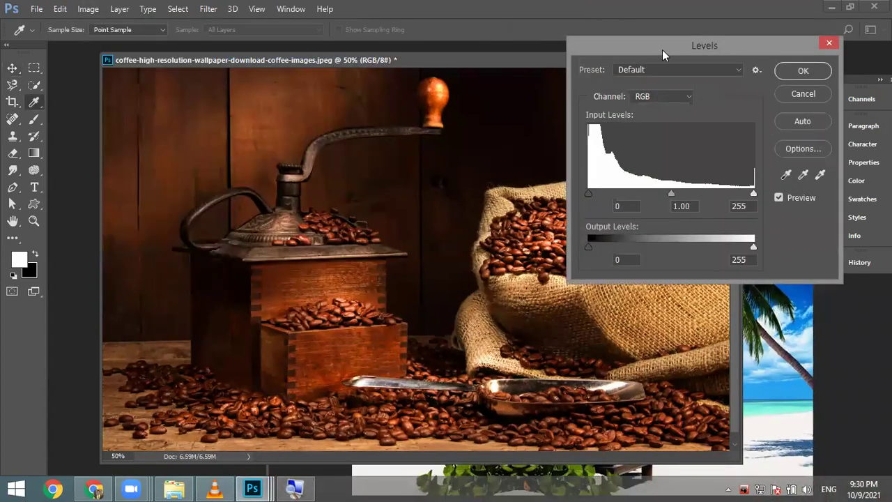
pyautogui.moveTo(662, 50); pyautogui.dragTo(685, 96)
# Step: Try the highlight and shadow input levels on the coffee photo, raising the shadows to 175, and undo the change
pyautogui.moveTo(775, 240); pyautogui.dragTo(826, 240)
pyautogui.moveTo(613, 242); pyautogui.dragTo(725, 250)
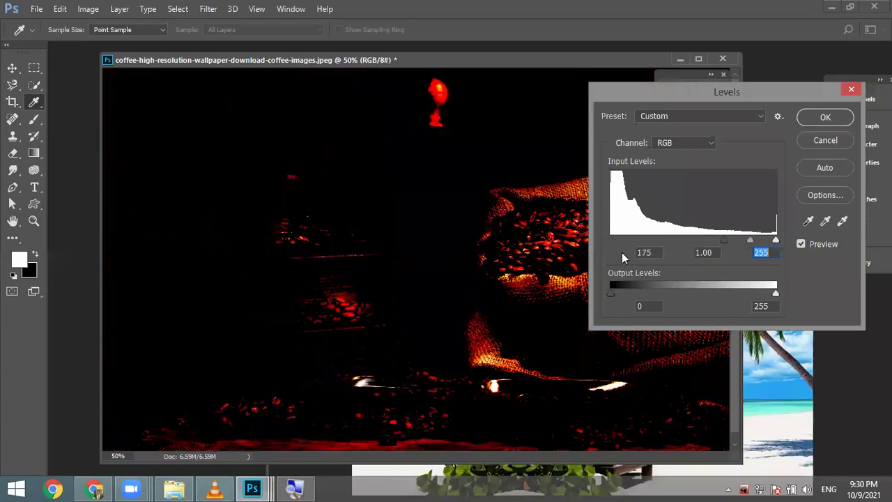
pyautogui.hotkey('ctrl', 'z')
pyautogui.click(659, 251)
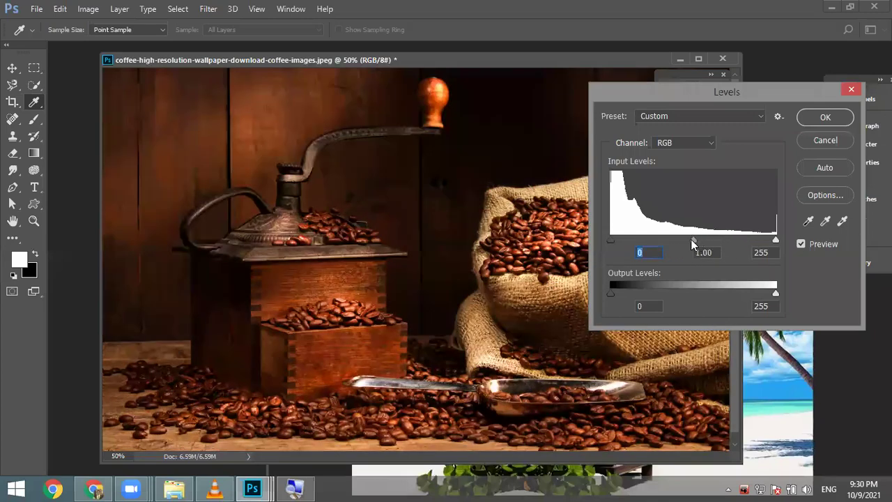
# Step: Brighten the coffee photo's midtones by setting the midtone input level to 1.86
pyautogui.click(691, 239)
pyautogui.moveTo(692, 239); pyautogui.dragTo(711, 240)
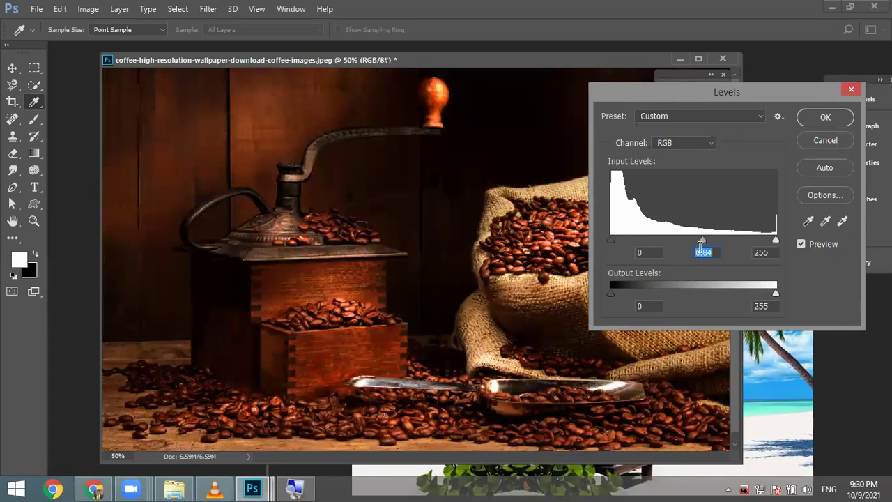
pyautogui.moveTo(702, 240); pyautogui.dragTo(656, 243)
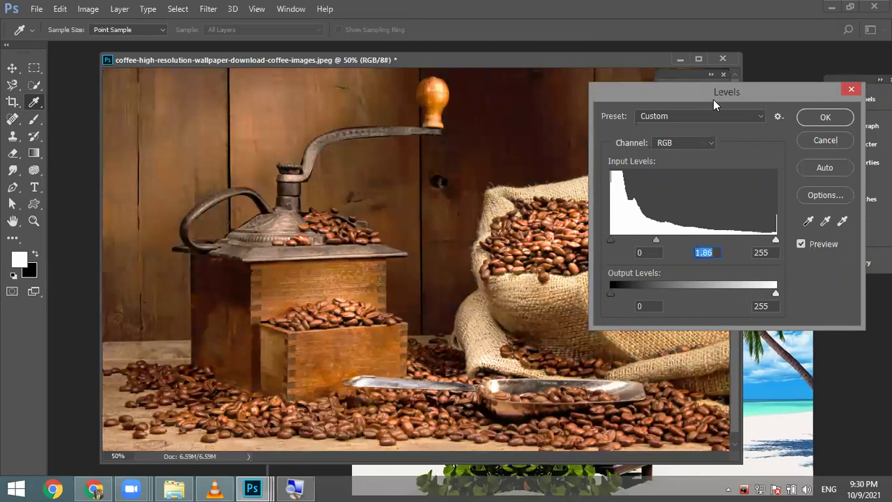
# Step: Brighten the coffee photo further by setting the midtone input level to 2.16 and apply the Levels adjustment
pyautogui.moveTo(713, 99); pyautogui.dragTo(780, 83)
pyautogui.moveTo(723, 224)
pyautogui.mouseDown()
pyautogui.moveTo(763, 227)
pyautogui.moveTo(703, 237)
pyautogui.moveTo(714, 234)
pyautogui.mouseUp()
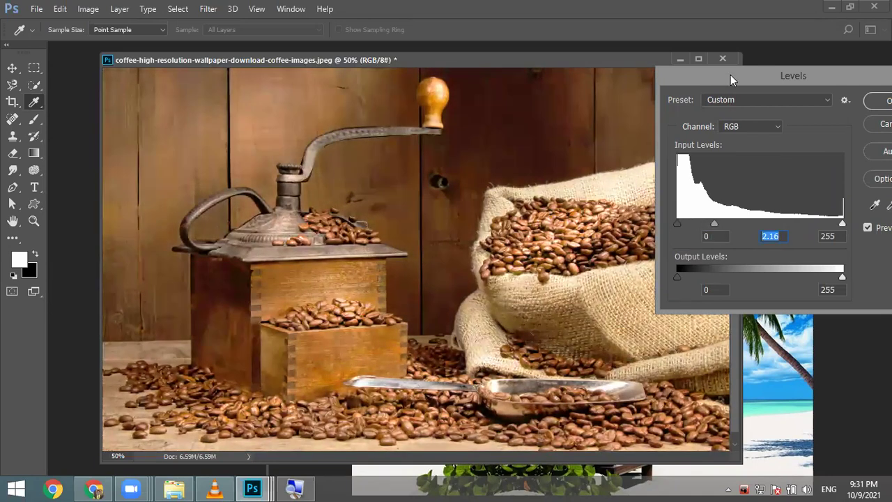
pyautogui.moveTo(723, 76); pyautogui.dragTo(575, 98)
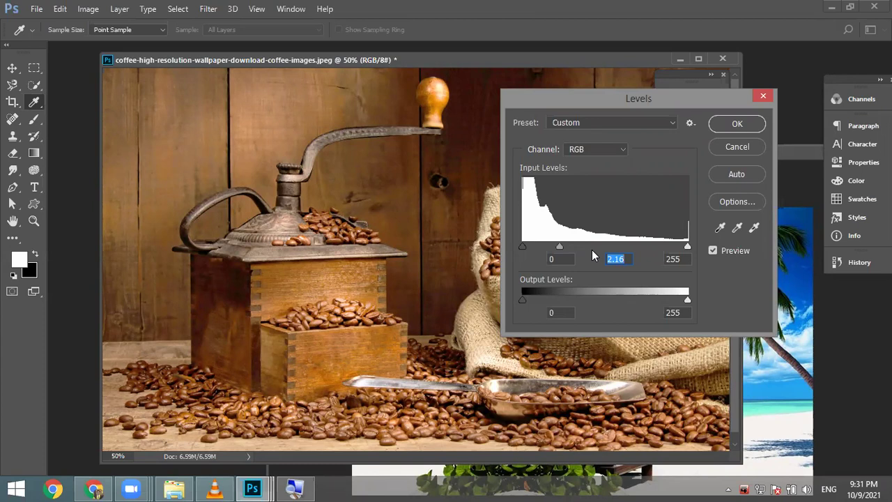
pyautogui.click(88, 8)
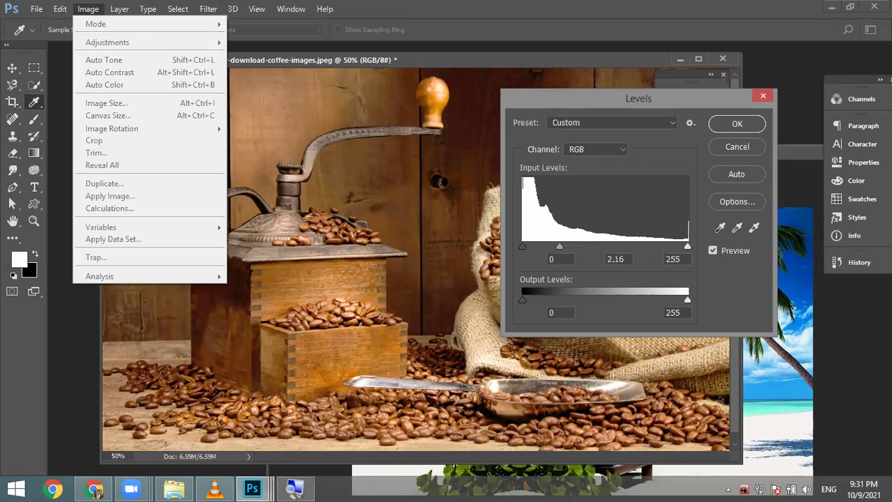
pyautogui.press('Escape')
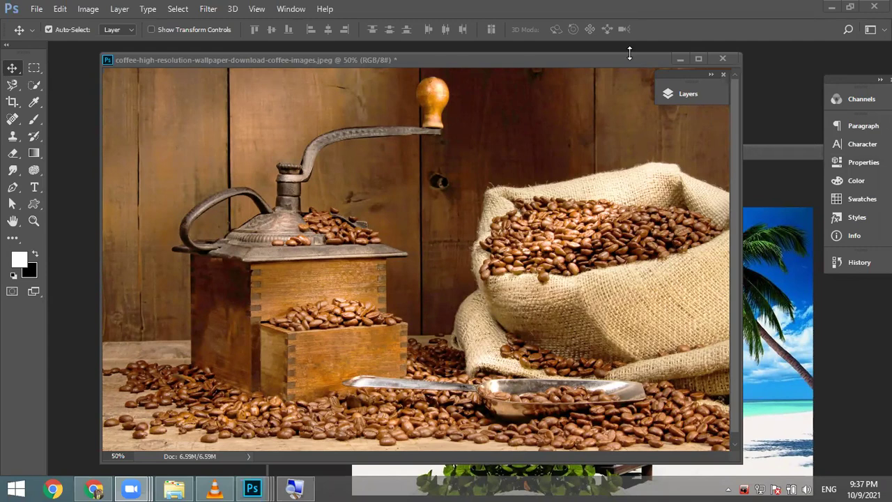
# Step: Duplicate the brightened coffee photo as 2 and float the copy in its own window
pyautogui.rightClick(601, 59)
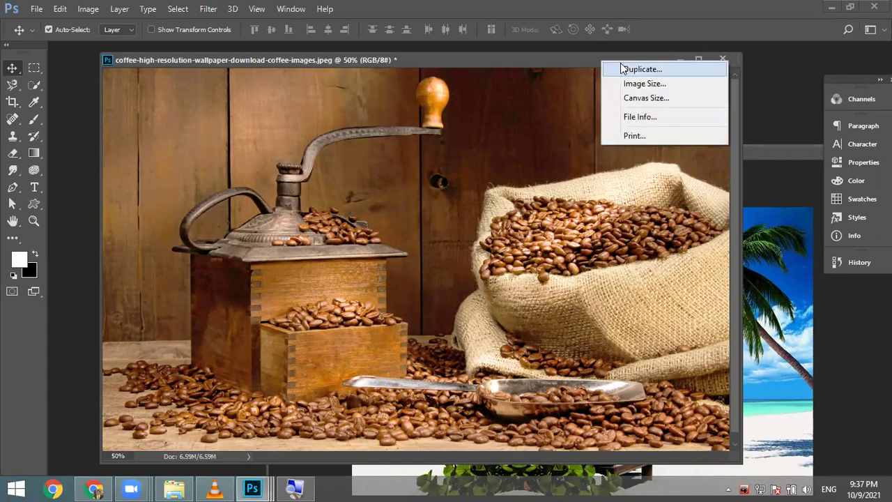
pyautogui.click(634, 69)
pyautogui.write('2')
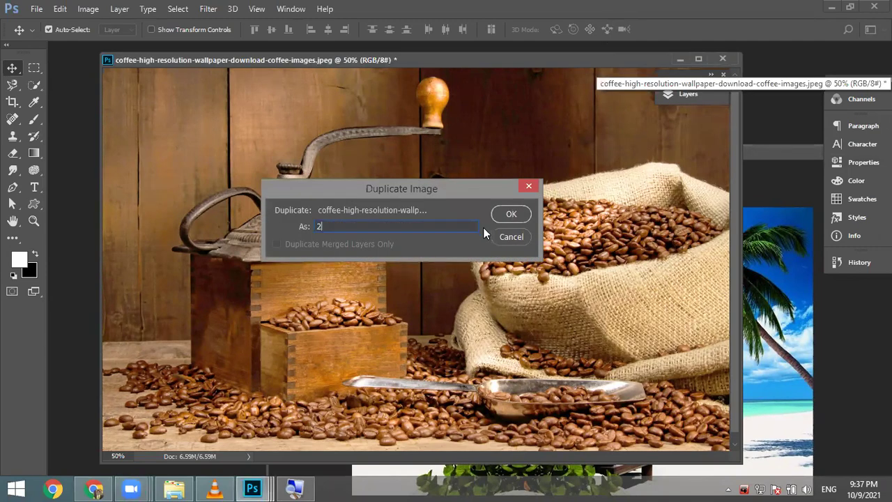
pyautogui.click(512, 214)
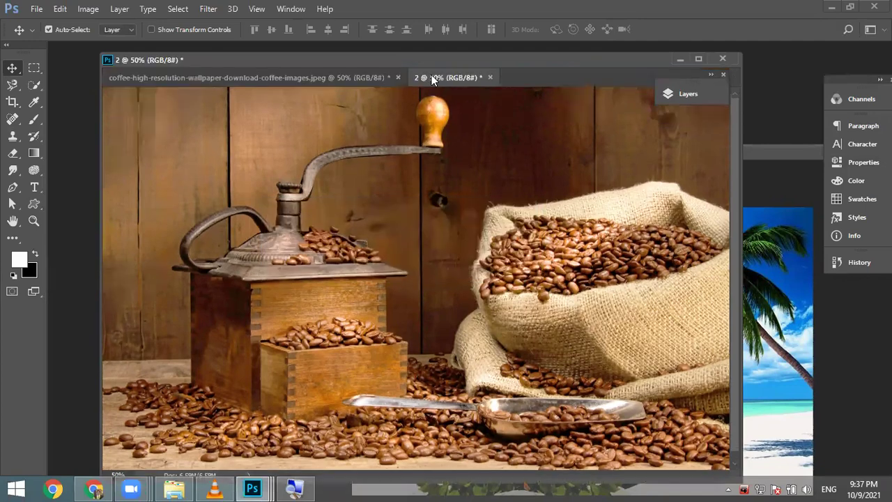
pyautogui.moveTo(431, 75); pyautogui.dragTo(405, 83)
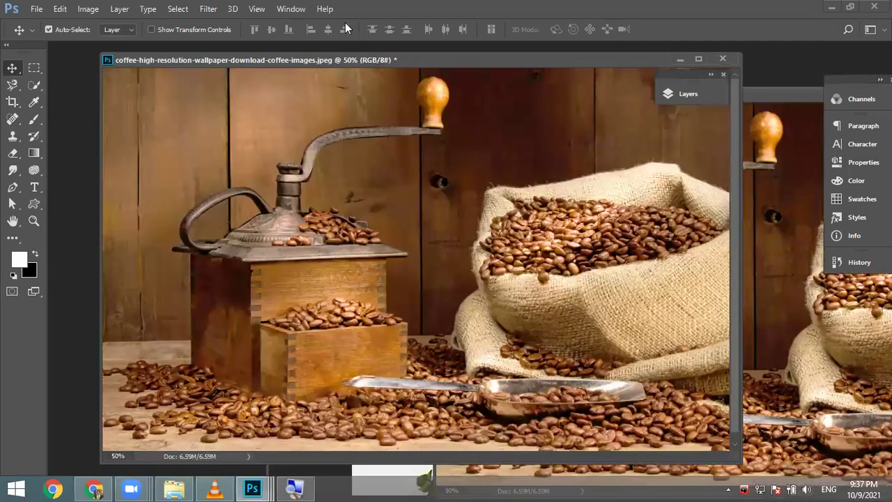
# Step: Revert the original coffee photo to its Open history state and bring the duplicate 2 to the front
pyautogui.click(291, 9)
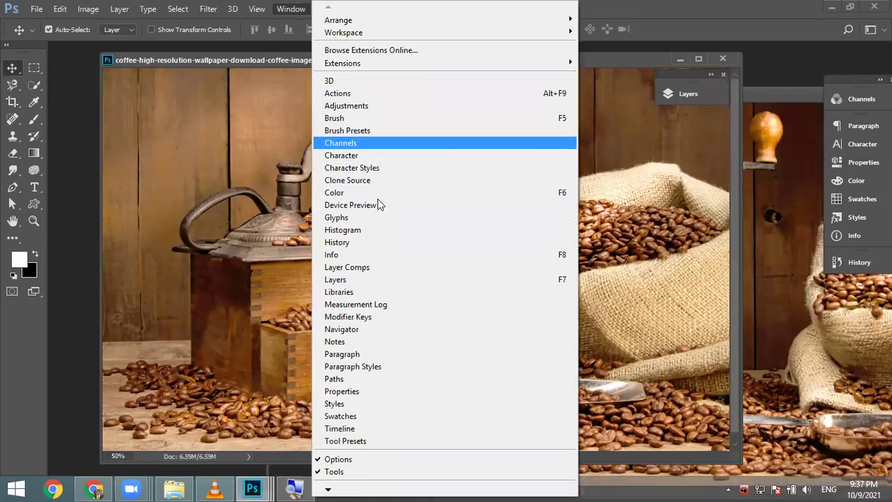
pyautogui.click(378, 242)
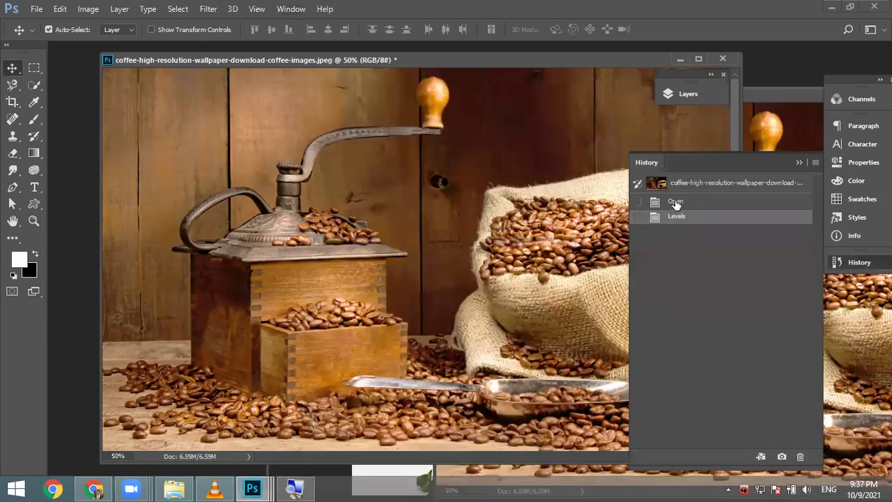
pyautogui.click(673, 202)
pyautogui.click(749, 97)
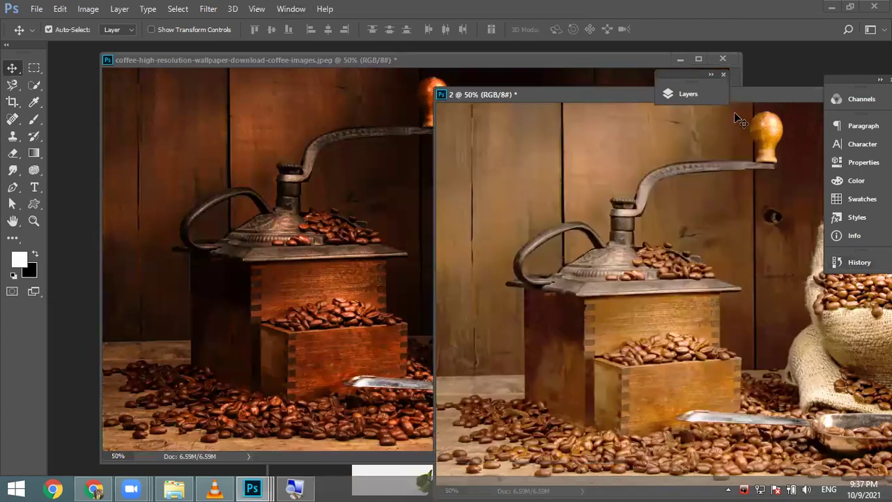
# Step: Zoom the original coffee photo and its duplicate to 25% and arrange their windows side by side for comparison
pyautogui.click(503, 55)
pyautogui.hotkey('ctrl', '-')
pyautogui.hotkey('ctrl', '-')
pyautogui.hotkey('ctrl', '-')
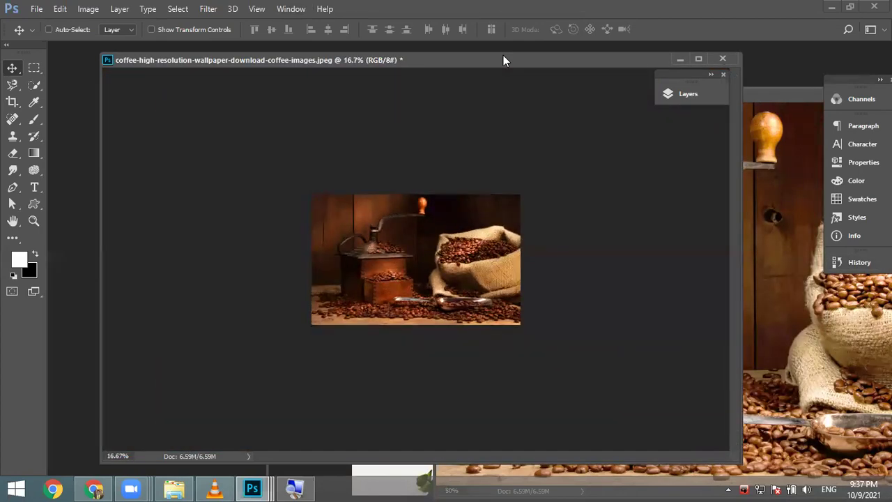
pyautogui.hotkey('ctrl', '+')
pyautogui.moveTo(740, 53); pyautogui.dragTo(472, 93)
pyautogui.click(527, 85)
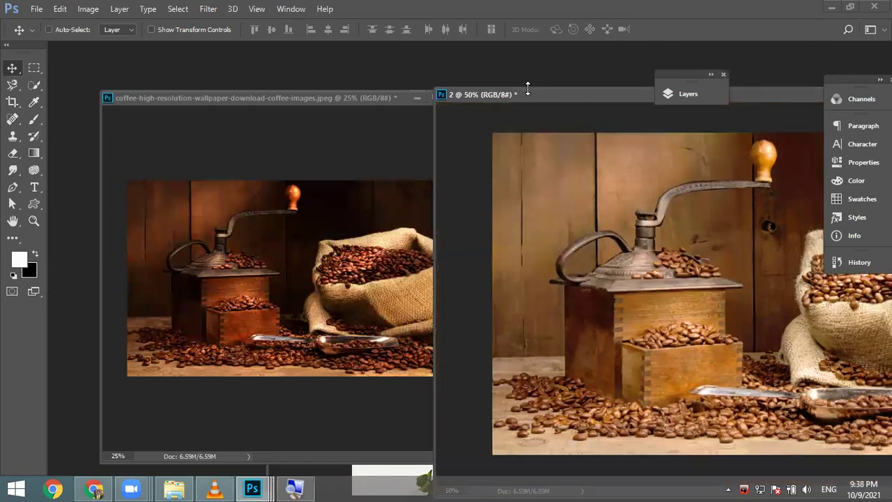
pyautogui.hotkey('ctrl', '-')
pyautogui.hotkey('ctrl', '-')
pyautogui.moveTo(487, 94); pyautogui.dragTo(503, 145)
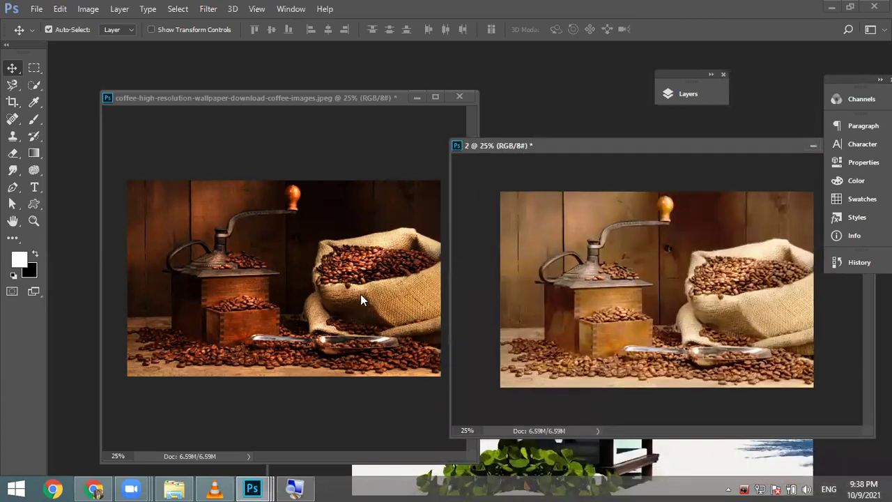
pyautogui.click(360, 296)
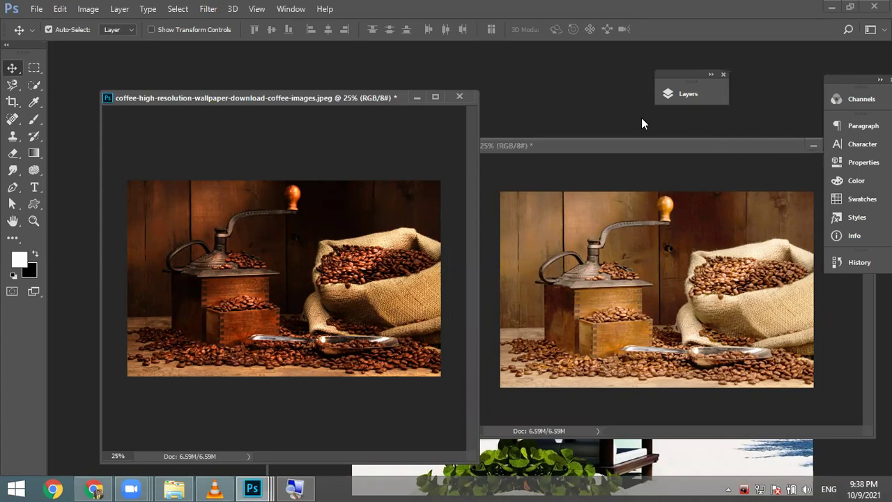
# Step: Open images 2621.jpg from the Photoshop Photos folder and float it in a separate window
pyautogui.click(88, 9)
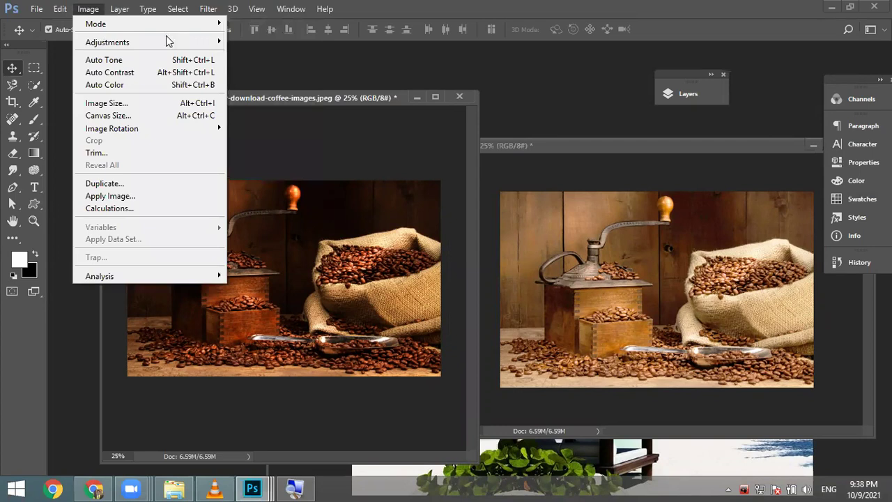
pyautogui.moveTo(196, 43)
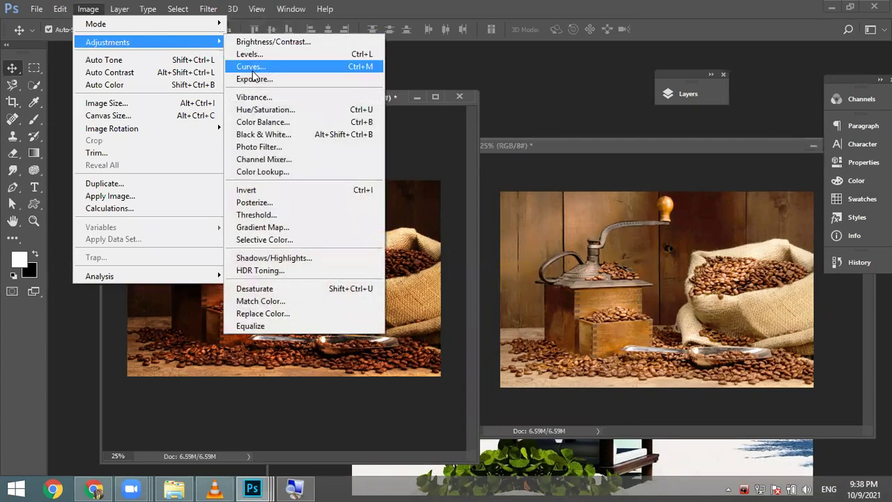
pyautogui.click(525, 98)
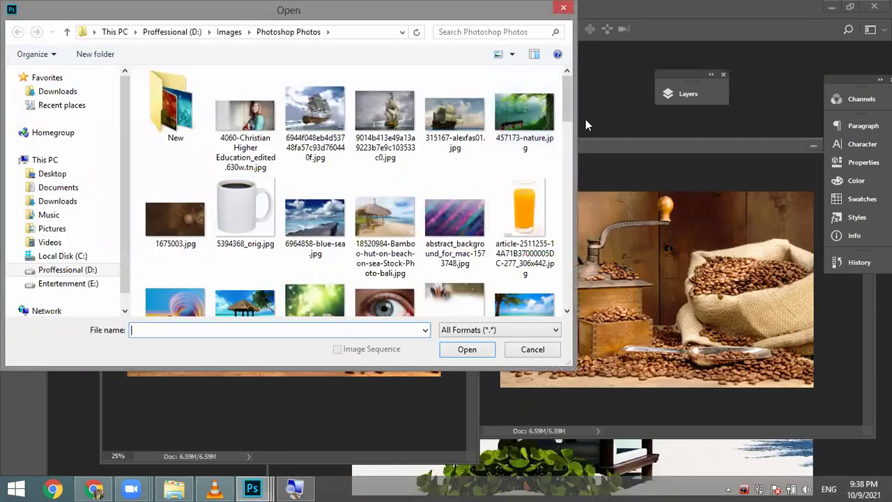
pyautogui.moveTo(568, 124); pyautogui.dragTo(572, 163)
pyautogui.scroll(-2, 572, 189)
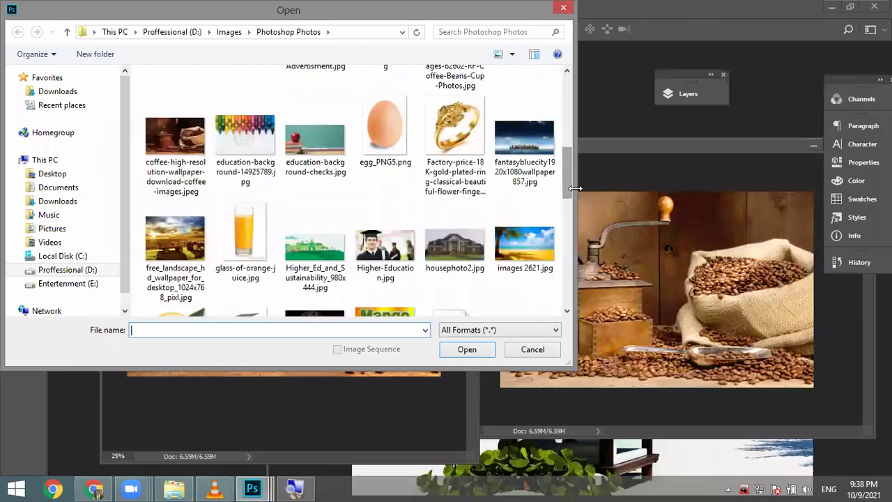
pyautogui.doubleClick(519, 258)
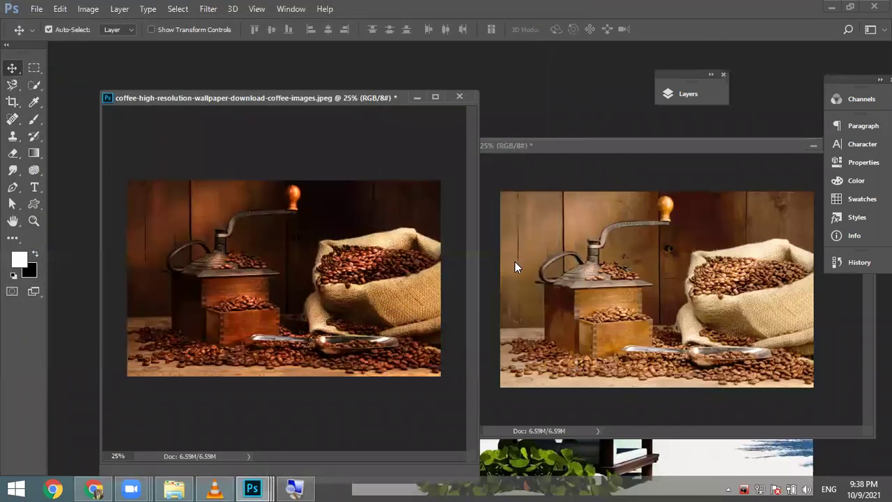
pyautogui.moveTo(369, 118); pyautogui.dragTo(328, 105)
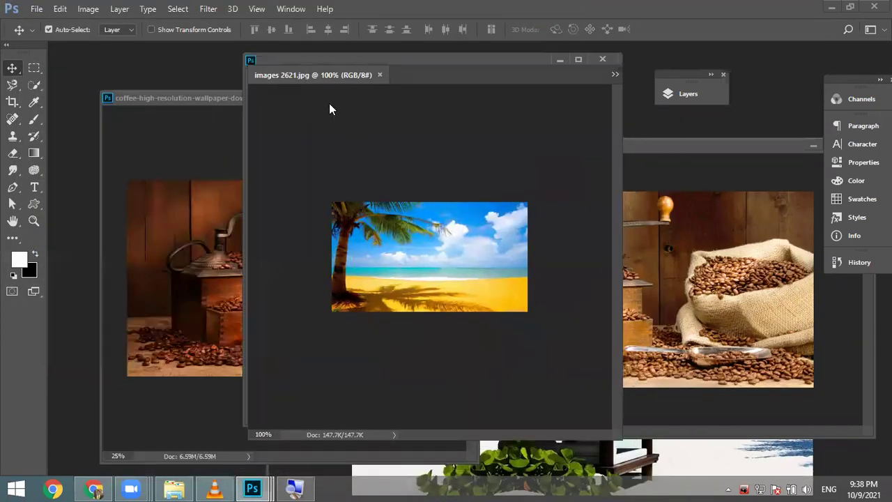
# Step: Enlarge the palm beach photo's window and set its zoom to 200% so the whole image fits
pyautogui.hotkey('ctrl', '+')
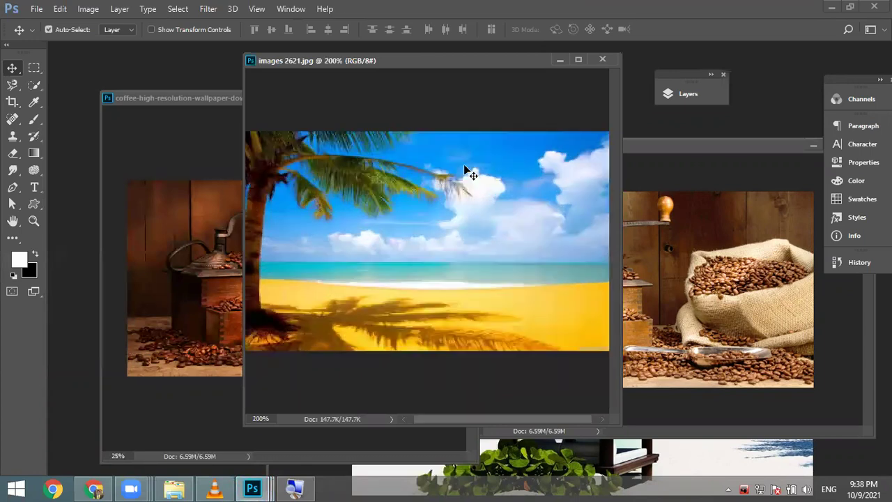
pyautogui.click(578, 59)
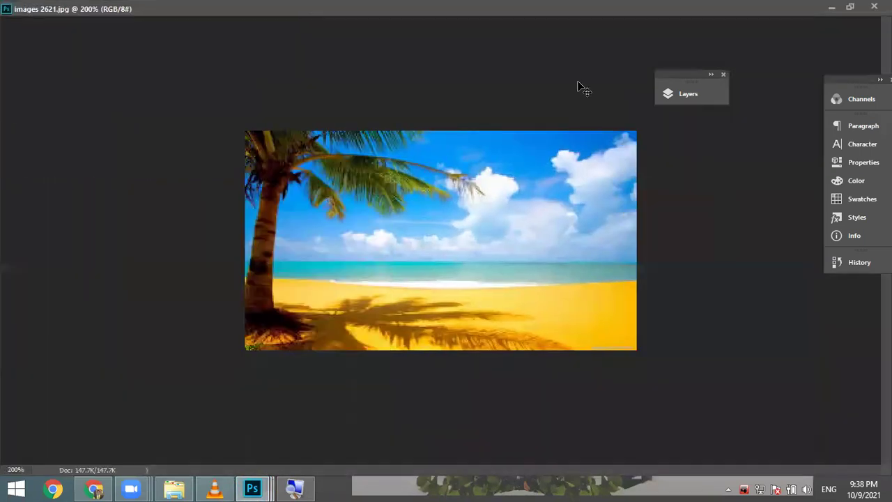
pyautogui.hotkey('ctrl', '+')
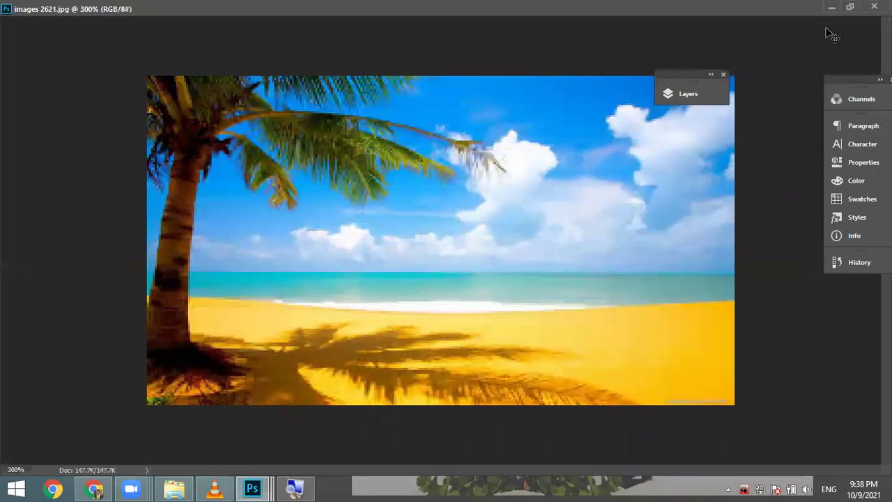
pyautogui.click(850, 8)
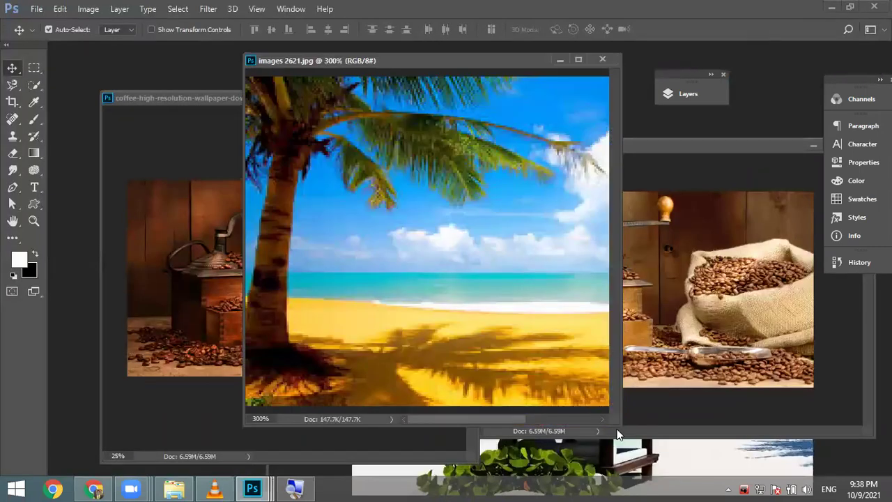
pyautogui.moveTo(760, 460); pyautogui.dragTo(803, 468)
pyautogui.hotkey('ctrl', '-')
pyautogui.press('ctrl')
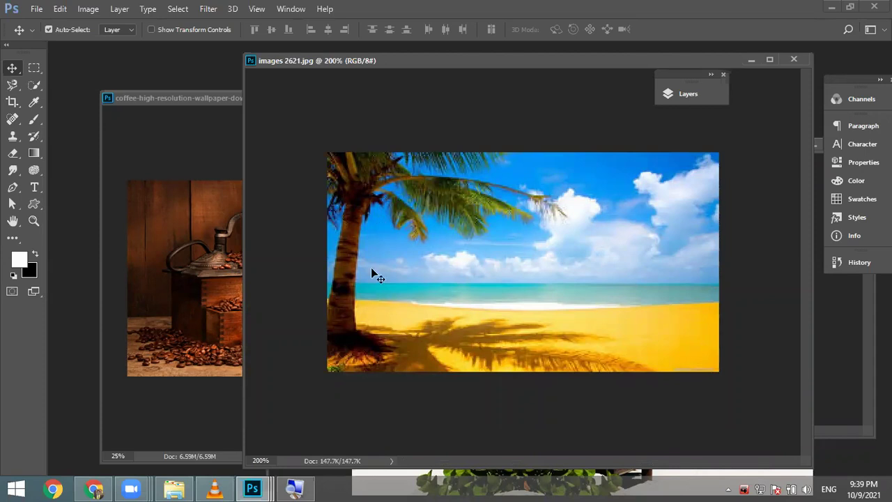
# Step: Try darkening the beach photo with Curves, pulling a shadow point to input 73, output 19 and then farther toward the highlights, and cancel
pyautogui.click(88, 8)
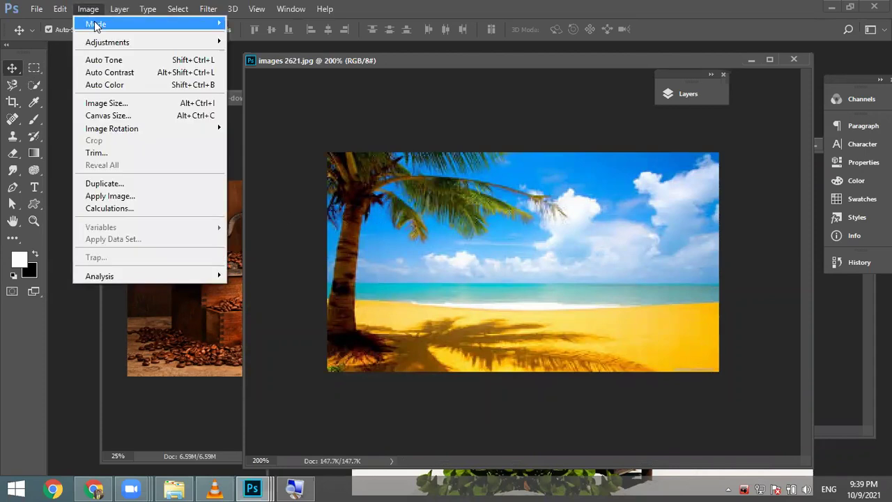
pyautogui.moveTo(100, 47)
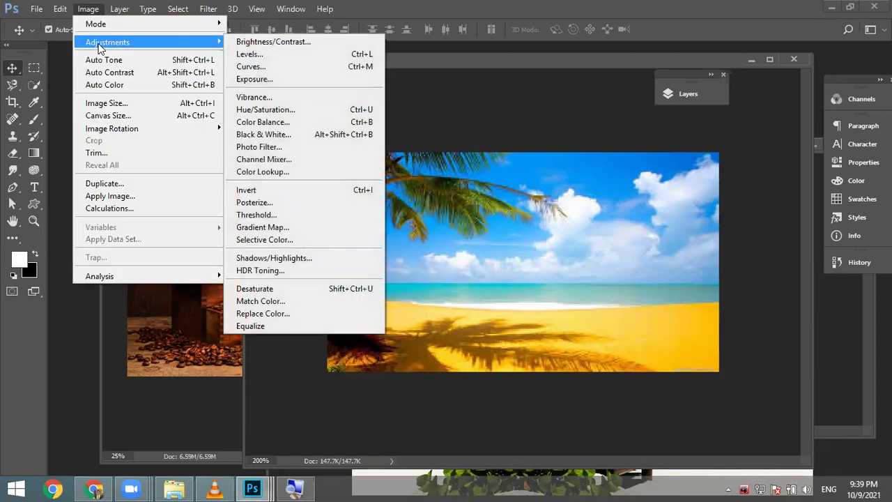
pyautogui.click(284, 66)
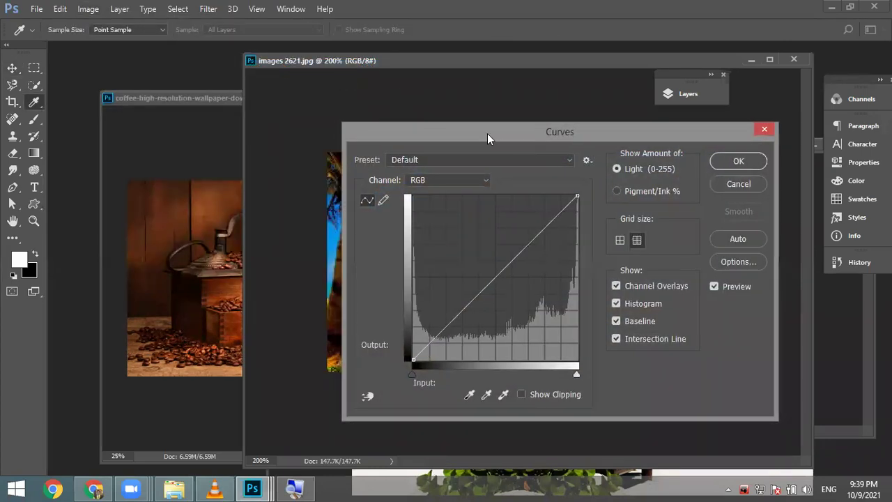
pyautogui.moveTo(487, 133); pyautogui.dragTo(700, 71)
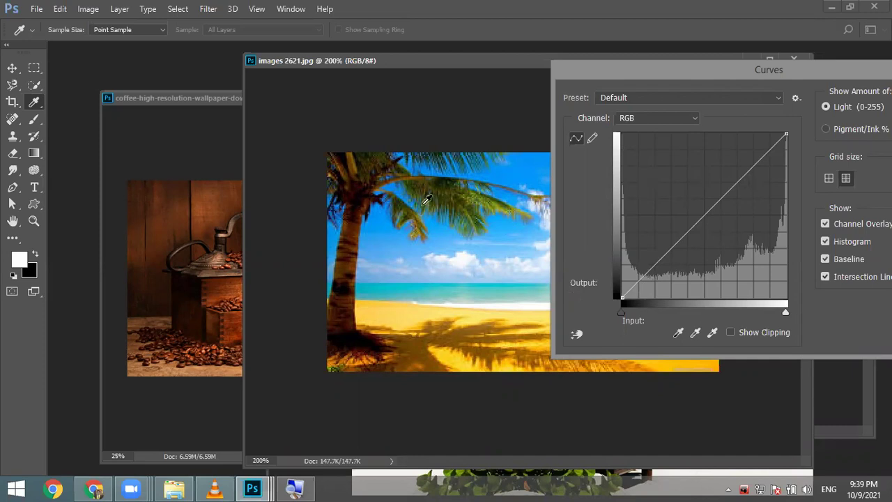
pyautogui.moveTo(654, 267); pyautogui.dragTo(668, 285)
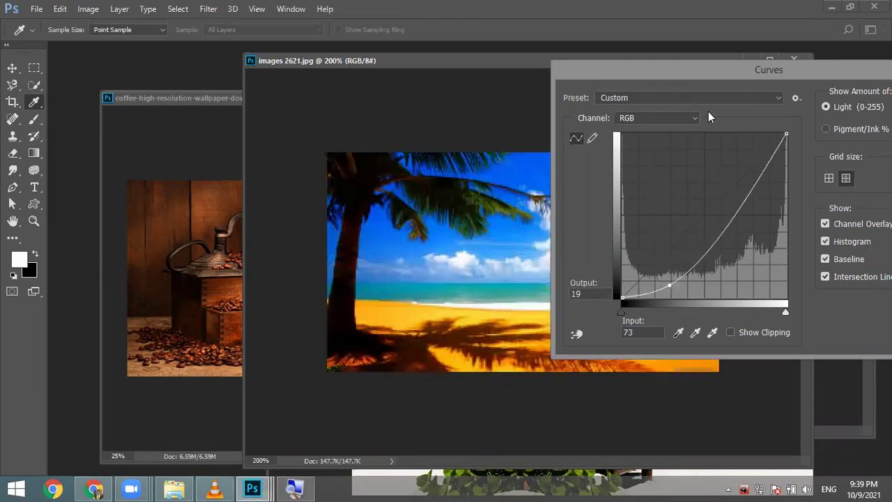
pyautogui.moveTo(689, 72); pyautogui.dragTo(605, 61)
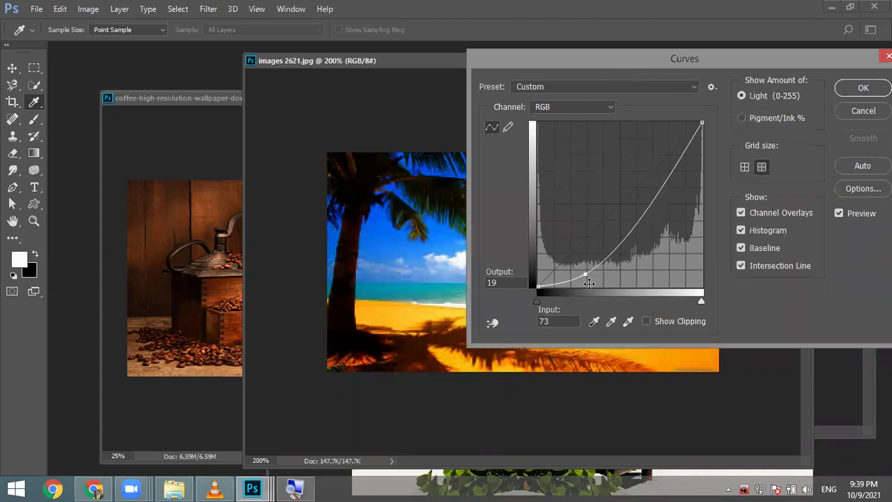
pyautogui.moveTo(589, 274); pyautogui.dragTo(664, 276)
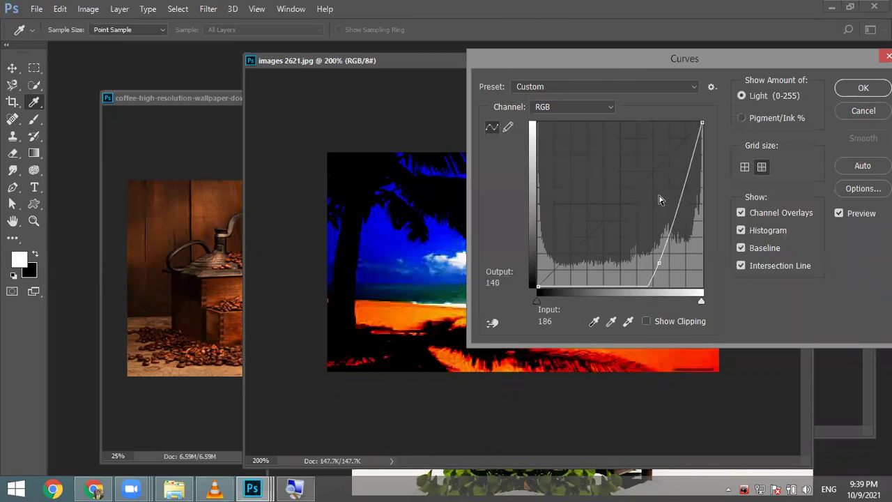
pyautogui.click(862, 111)
# Step: Start a Curves adjustment on the palm beach photo with a shadow point at input 44, output 53 and a highlight point at input 213, output 169
pyautogui.click(85, 10)
pyautogui.moveTo(130, 48)
pyautogui.click(248, 67)
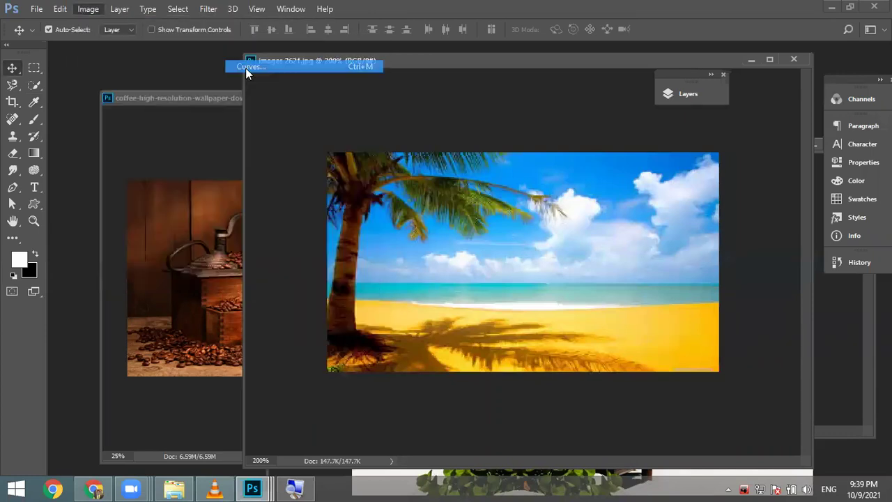
pyautogui.moveTo(488, 76); pyautogui.dragTo(811, 105)
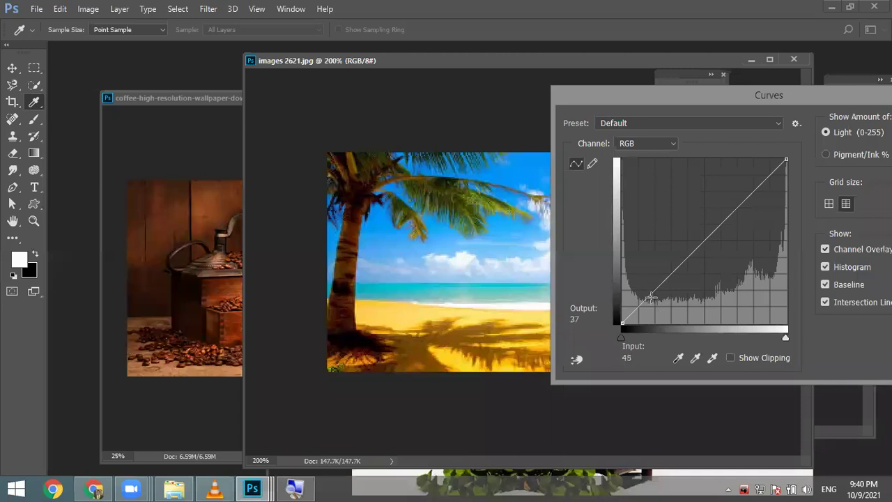
pyautogui.moveTo(652, 299); pyautogui.dragTo(650, 289)
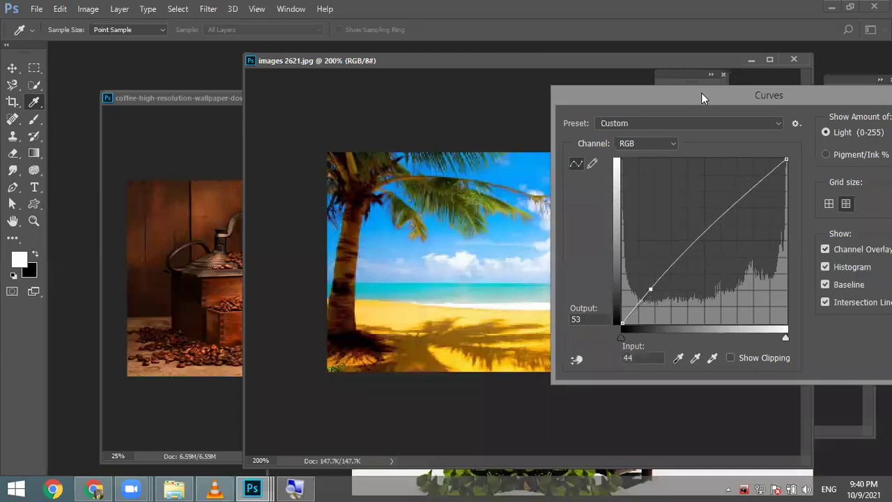
pyautogui.moveTo(700, 106); pyautogui.dragTo(751, 62)
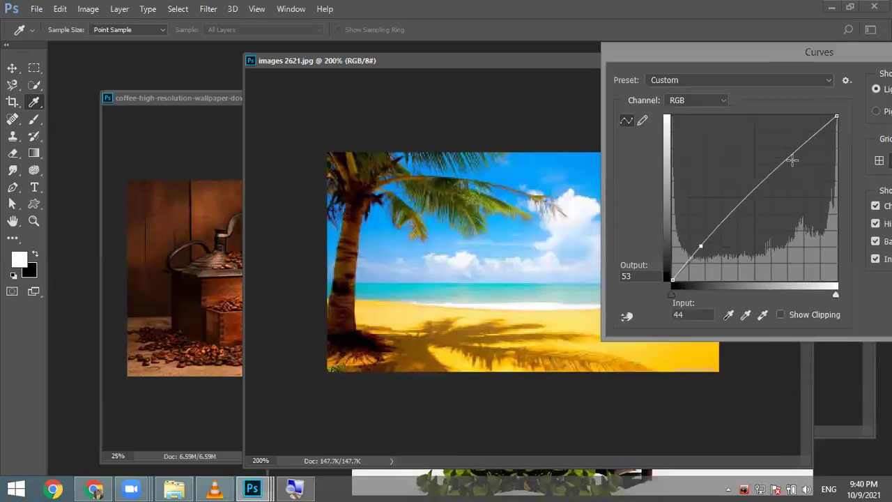
pyautogui.click(794, 161)
pyautogui.moveTo(800, 165); pyautogui.dragTo(815, 173)
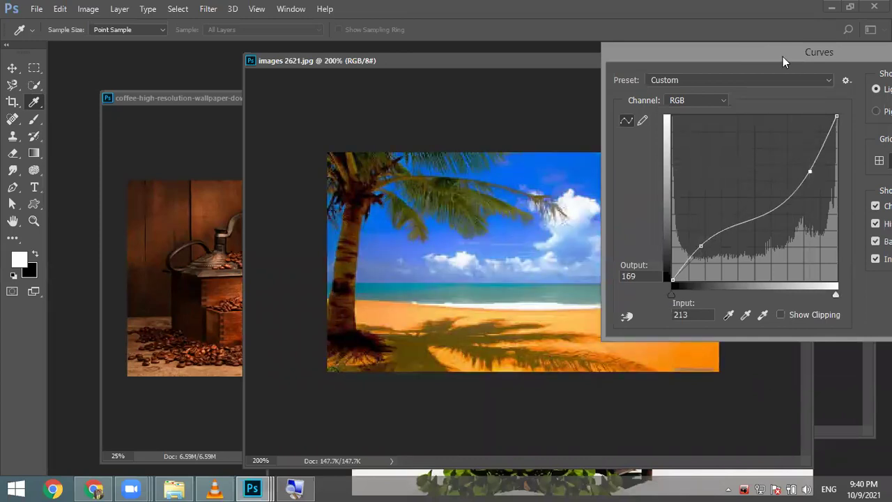
# Step: Move the curve's shadow point to input 44, output 76 and its highlight point to input 189, output 188, and apply the Curves adjustment
pyautogui.moveTo(783, 61); pyautogui.dragTo(715, 111)
pyautogui.moveTo(634, 295)
pyautogui.mouseDown()
pyautogui.moveTo(628, 285)
pyautogui.moveTo(635, 288)
pyautogui.mouseUp()
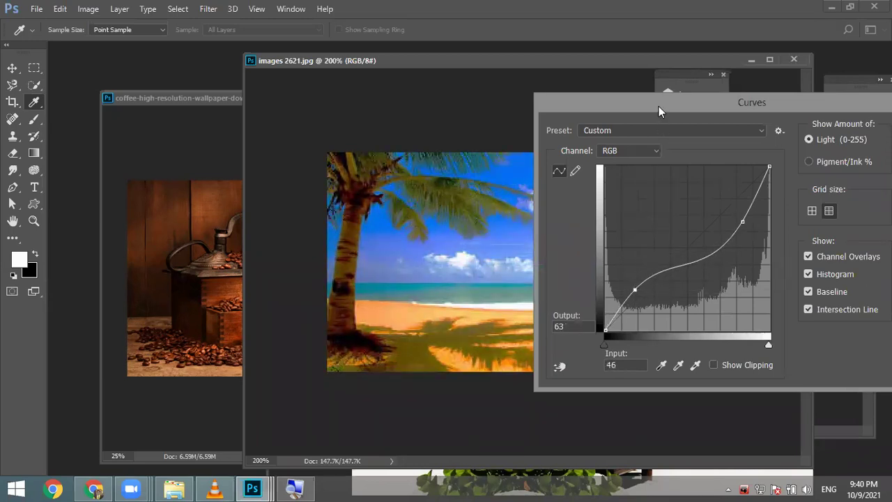
pyautogui.moveTo(654, 117); pyautogui.dragTo(618, 154)
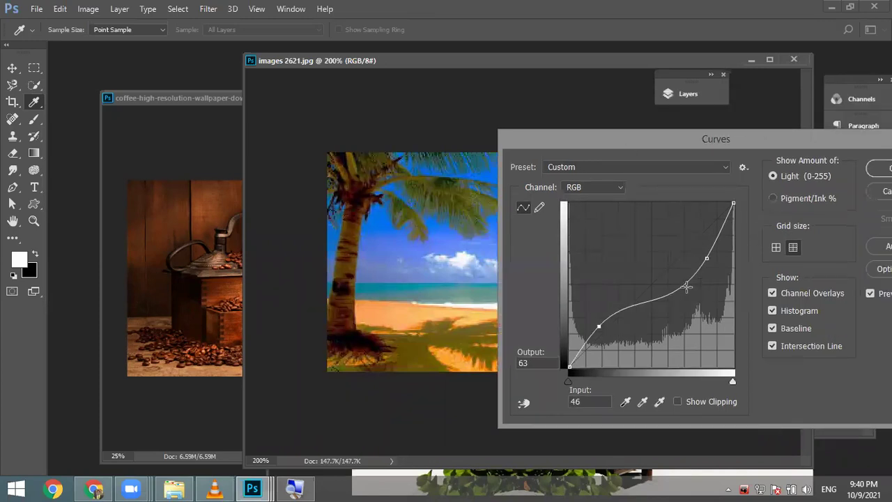
pyautogui.moveTo(703, 261); pyautogui.dragTo(690, 246)
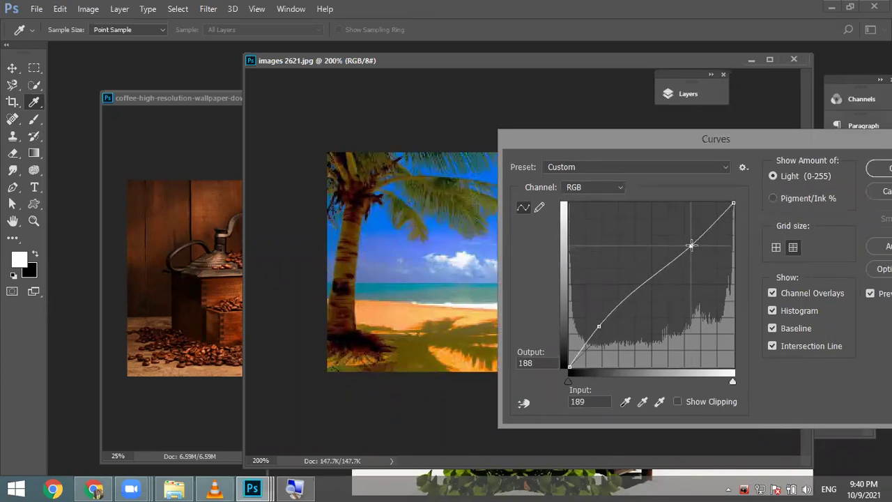
pyautogui.moveTo(597, 324); pyautogui.dragTo(597, 322)
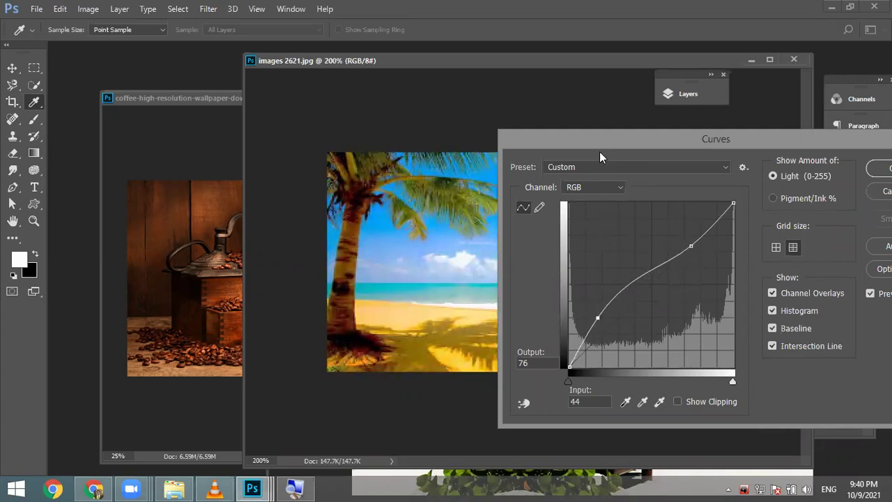
pyautogui.moveTo(599, 151); pyautogui.dragTo(435, 176)
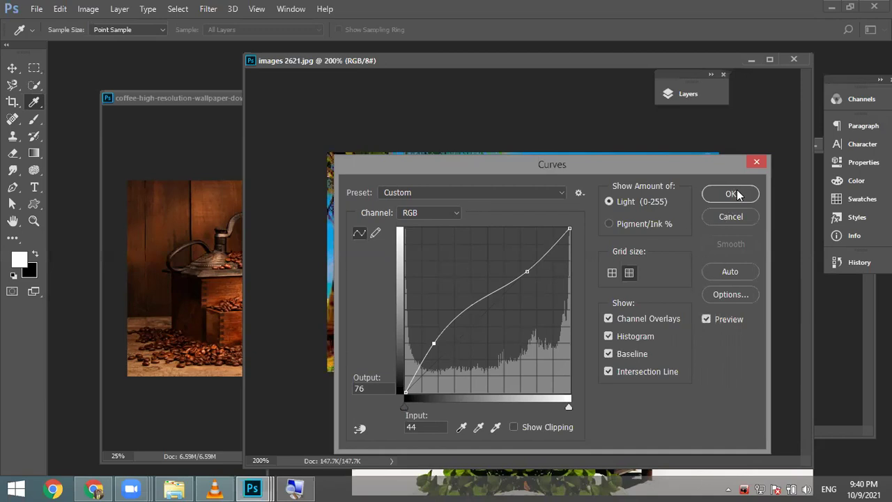
pyautogui.moveTo(659, 163); pyautogui.dragTo(758, 58)
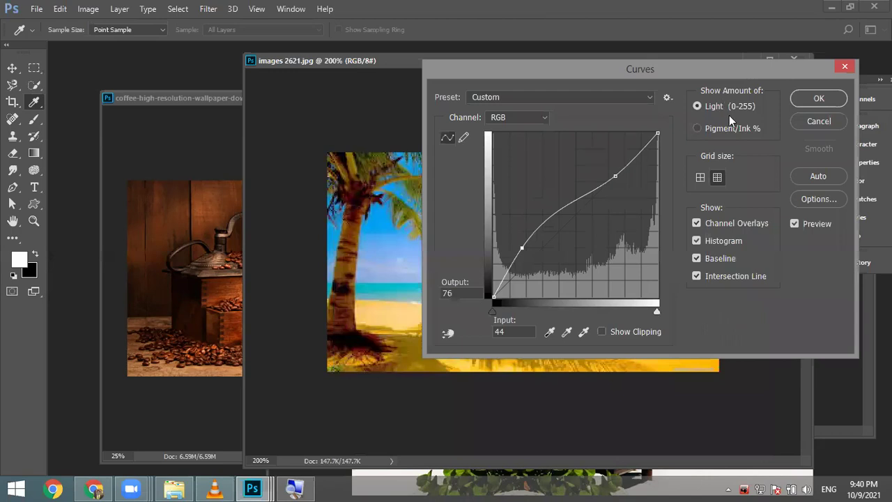
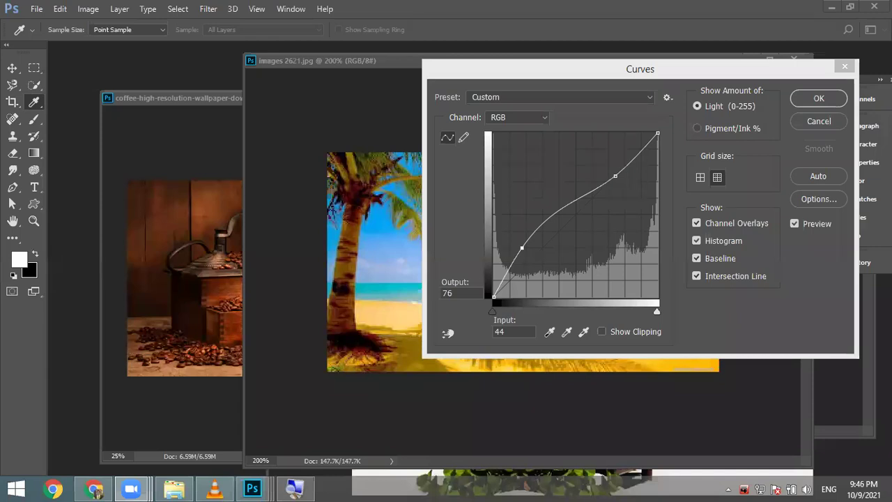
pyautogui.click(819, 98)
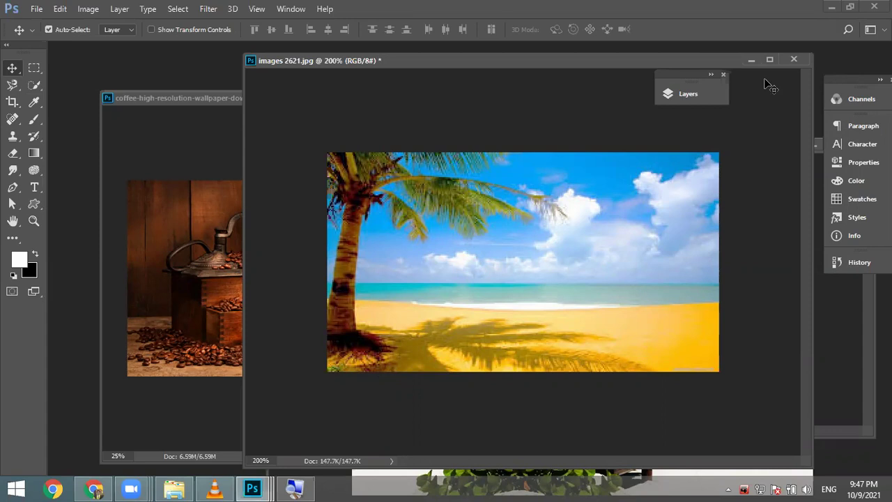
# Step: Close the palm beach photo without saving and widen the original coffee photo's window
pyautogui.click(799, 60)
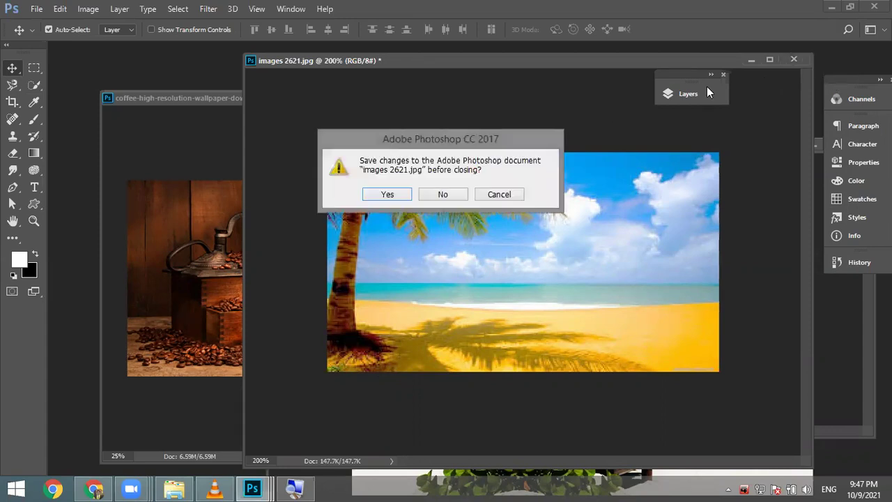
pyautogui.click(455, 194)
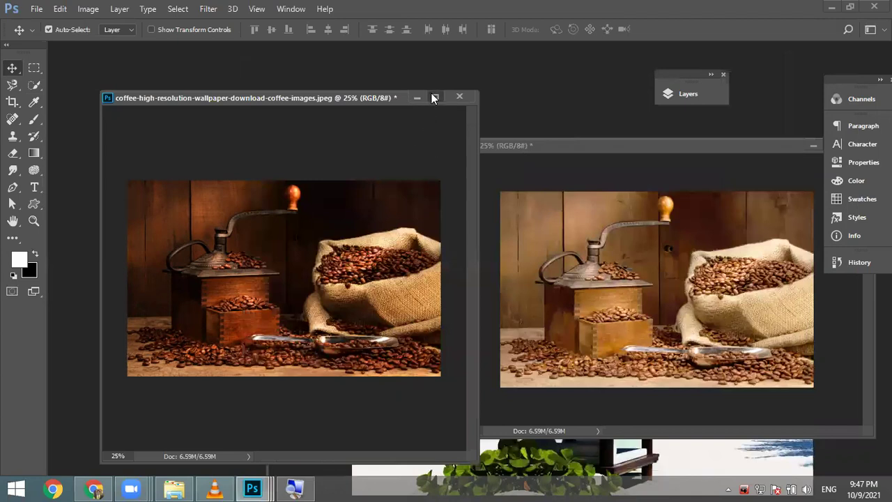
pyautogui.doubleClick(431, 96)
pyautogui.click(849, 6)
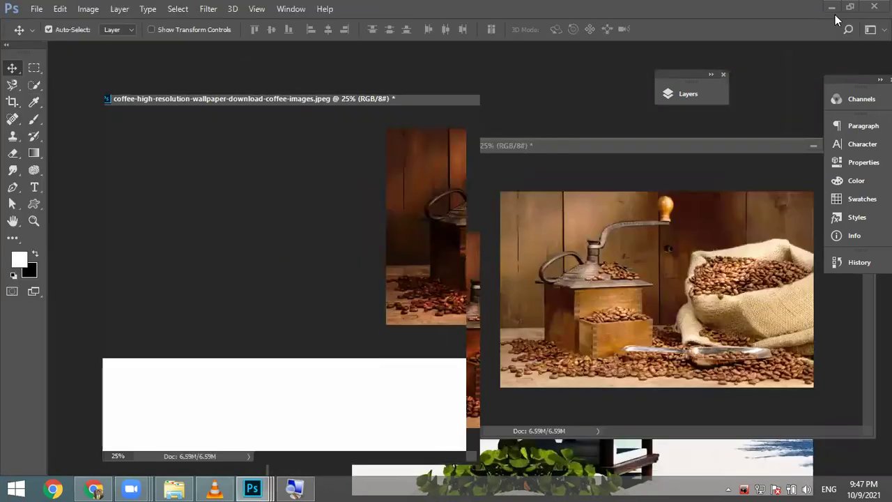
pyautogui.moveTo(476, 90); pyautogui.dragTo(611, 88)
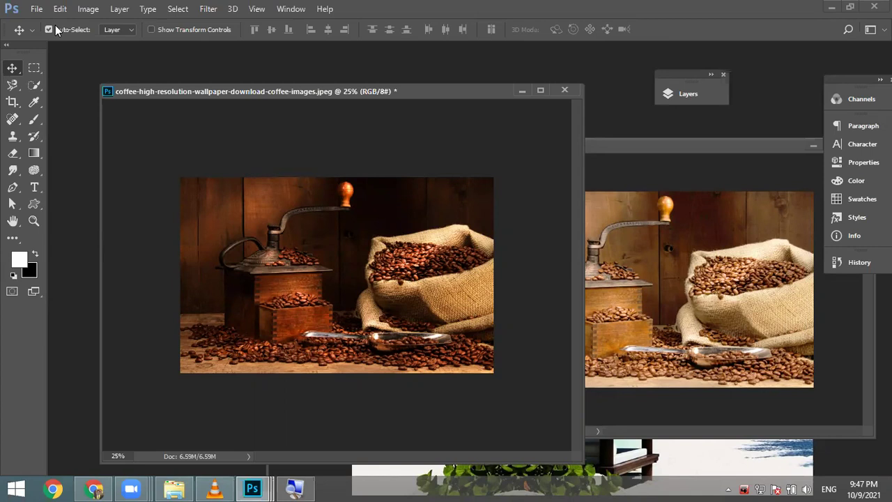
# Step: Try Brightness/Contrast on the original coffee photo with brightness 47 and contrast 91
pyautogui.click(79, 12)
pyautogui.moveTo(91, 40)
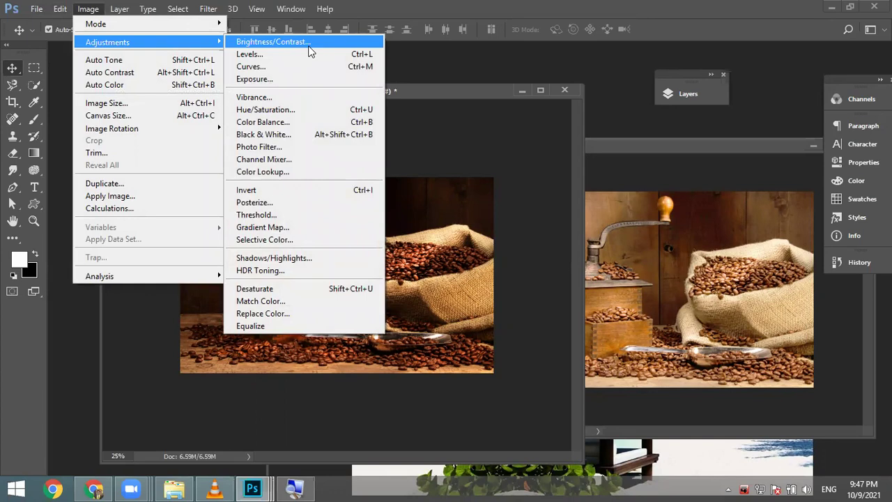
pyautogui.click(309, 45)
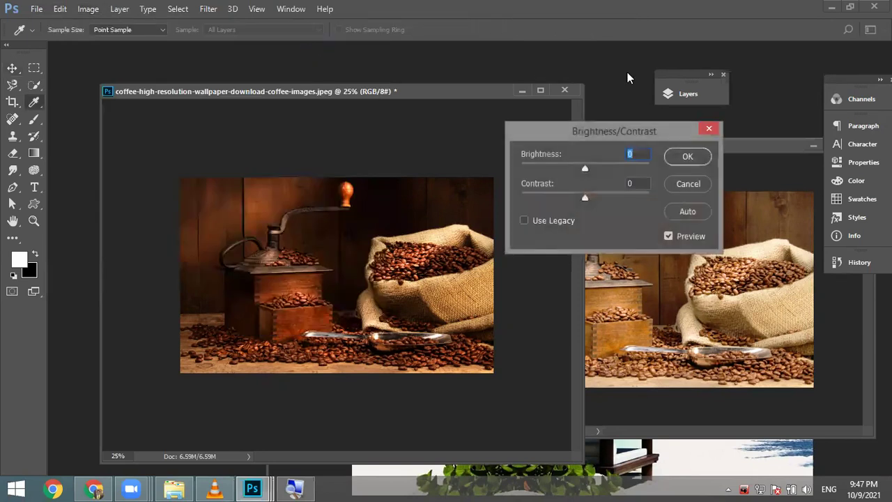
pyautogui.moveTo(644, 132); pyautogui.dragTo(668, 144)
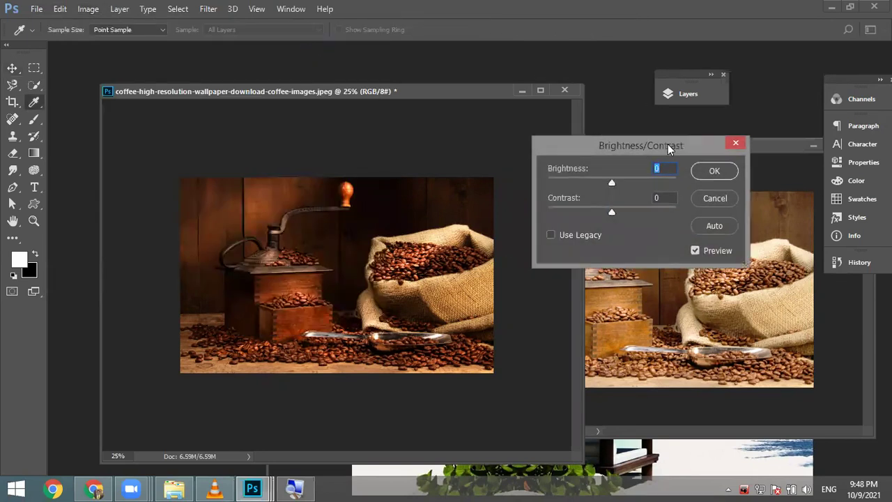
pyautogui.moveTo(614, 180); pyautogui.dragTo(632, 182)
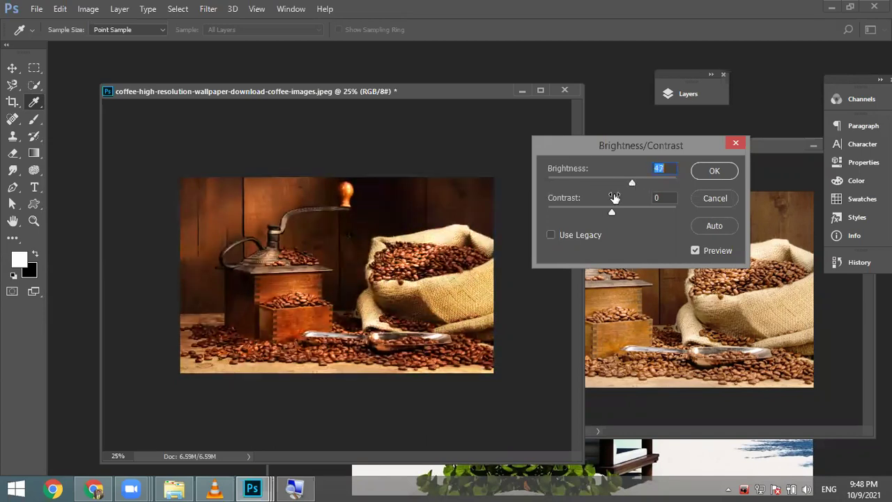
pyautogui.moveTo(611, 209); pyautogui.dragTo(678, 215)
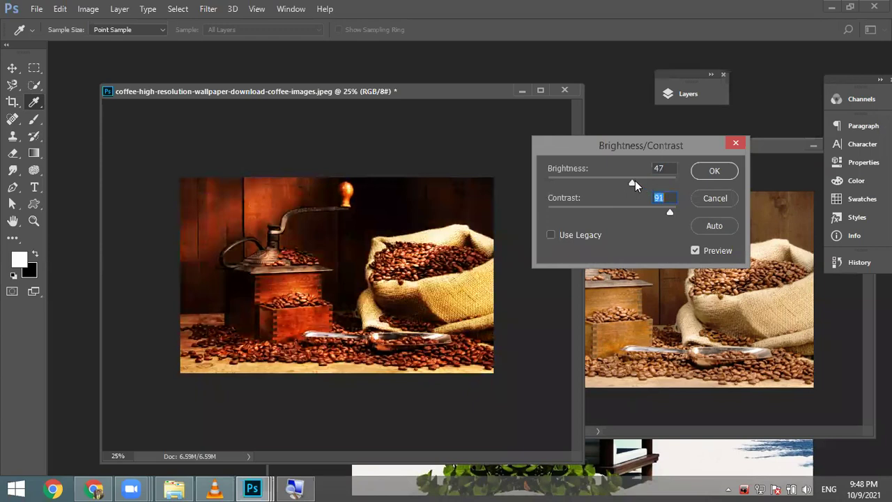
# Step: Reset the brightness to 0, try contrast 100 and then -17 on the coffee photo, and cancel the adjustment
pyautogui.doubleClick(661, 170)
pyautogui.write('0')
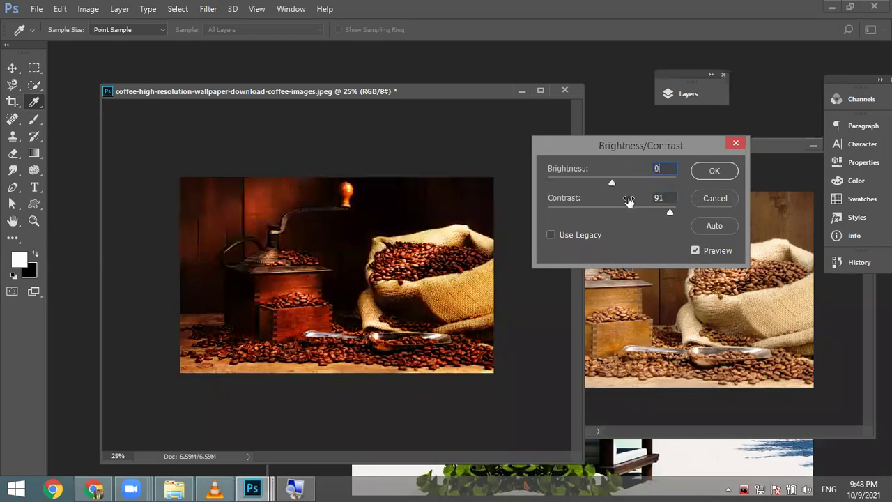
pyautogui.moveTo(667, 213); pyautogui.dragTo(695, 220)
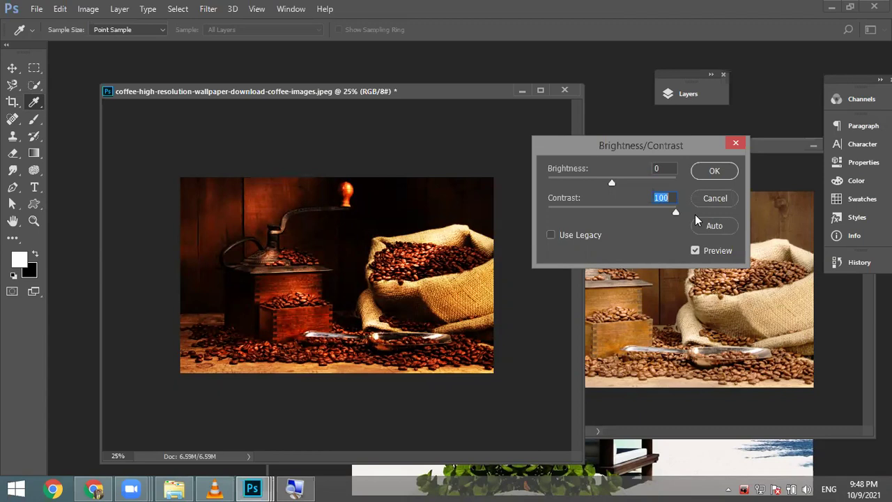
pyautogui.moveTo(662, 218); pyautogui.dragTo(590, 213)
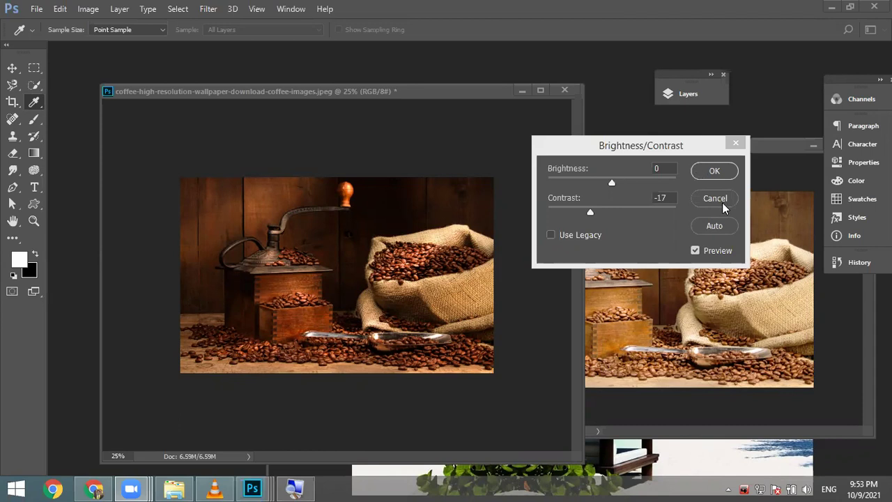
pyautogui.press('Tab')
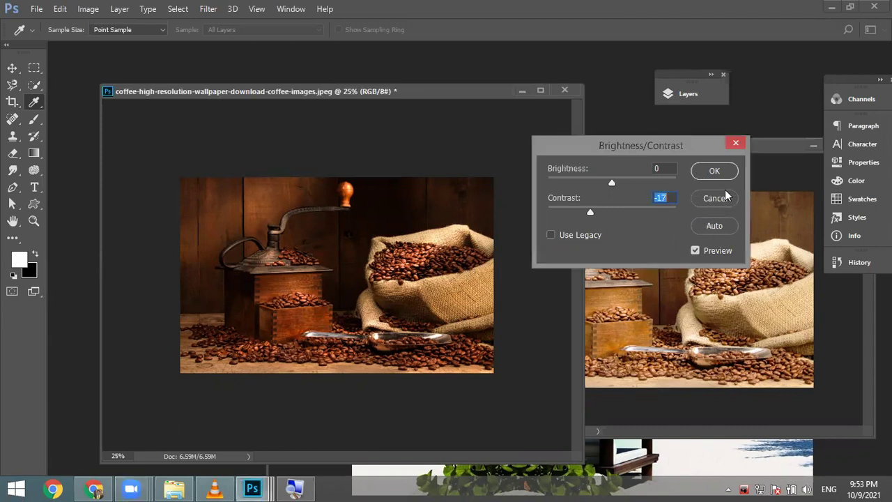
pyautogui.click(716, 198)
# Step: Close the original coffee photo and its brightened duplicate without saving either one
pyautogui.click(97, 9)
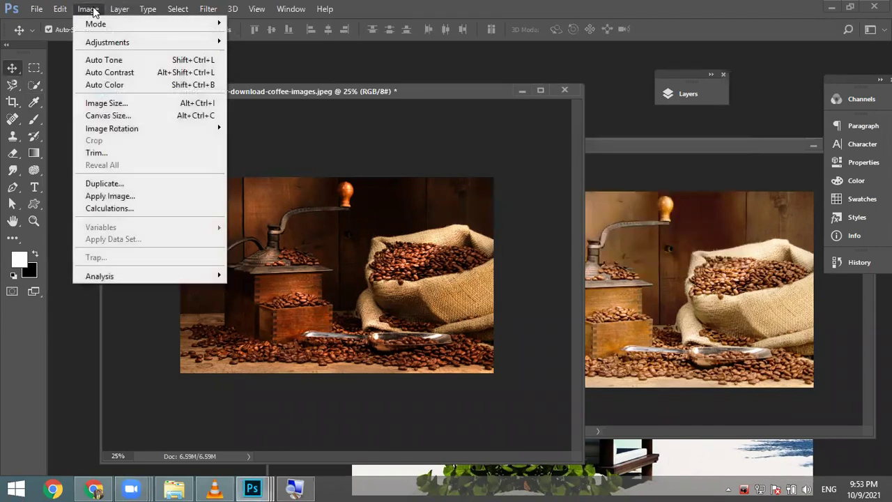
pyautogui.moveTo(101, 46)
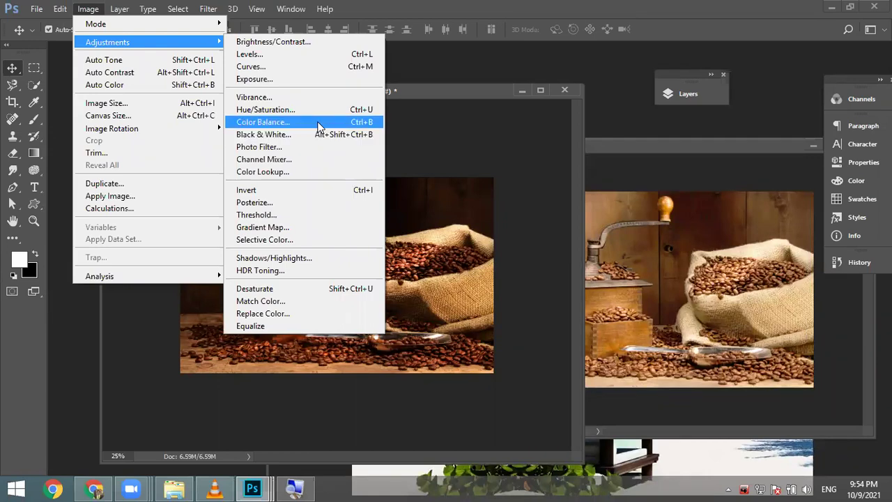
pyautogui.click(566, 87)
pyautogui.click(565, 89)
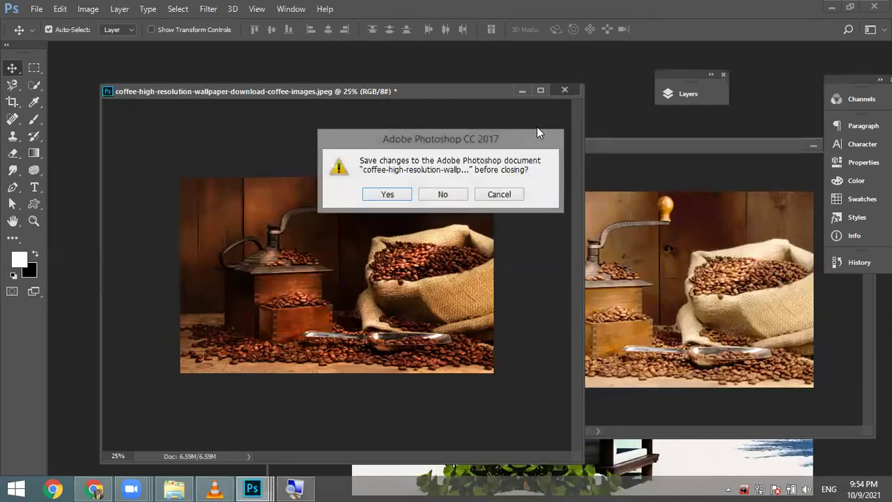
pyautogui.click(458, 192)
pyautogui.moveTo(520, 153); pyautogui.dragTo(253, 106)
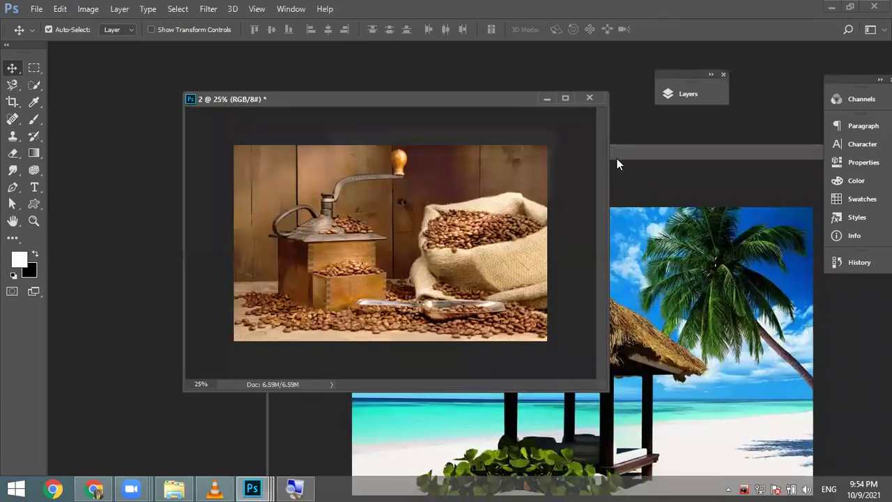
pyautogui.click(589, 98)
pyautogui.click(453, 193)
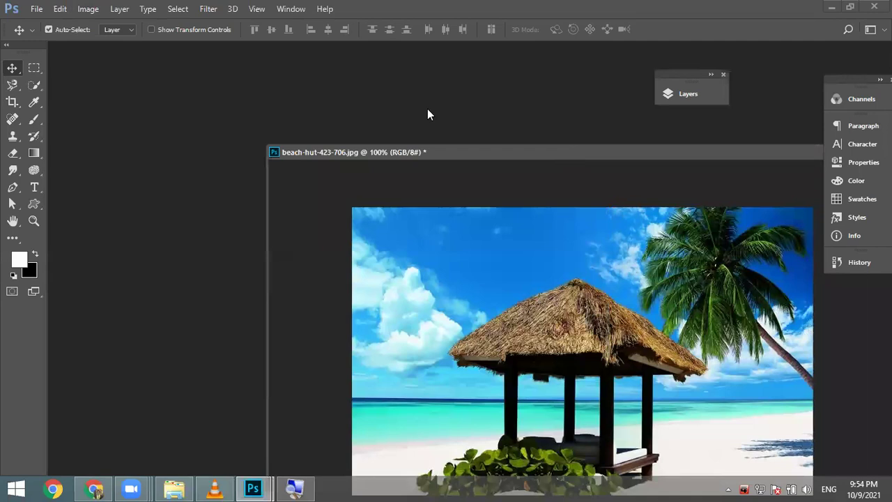
# Step: Open the Color Balance adjustment for the beach hut photo and shift its dialog slightly
pyautogui.click(88, 9)
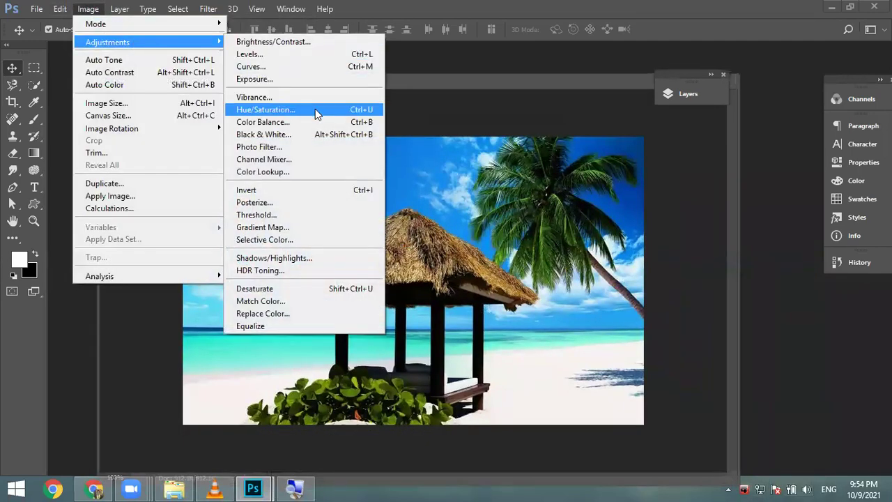
pyautogui.click(315, 122)
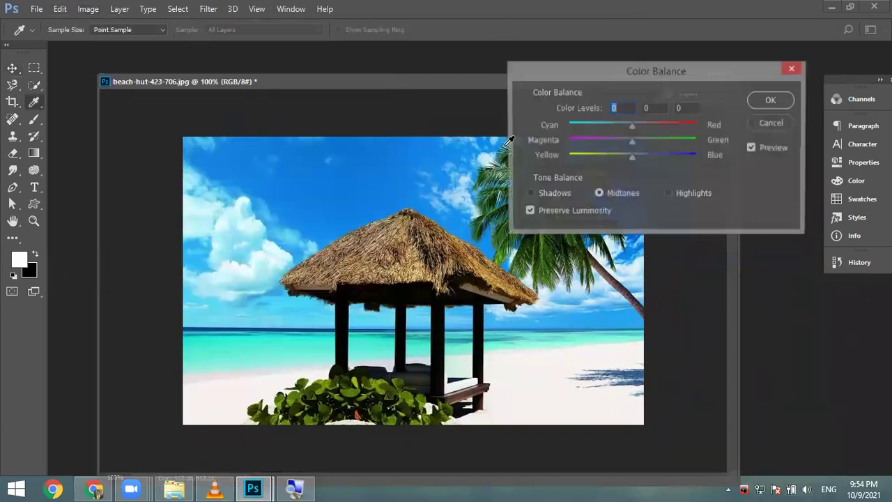
pyautogui.moveTo(675, 80); pyautogui.dragTo(690, 87)
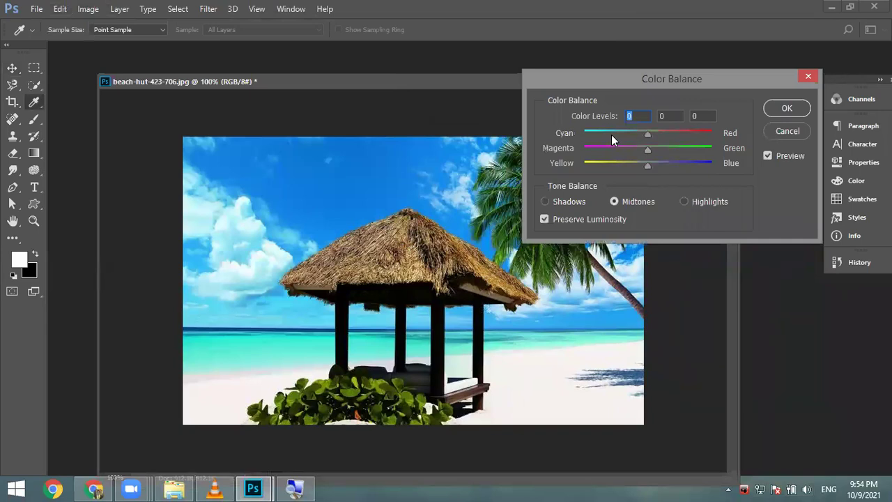
# Step: Try midtone color shifts on the beach hut photo, including magenta-green at -100, ending with color levels +52, -63 and +69
pyautogui.moveTo(645, 136)
pyautogui.mouseDown()
pyautogui.moveTo(692, 134)
pyautogui.moveTo(589, 130)
pyautogui.moveTo(642, 130)
pyautogui.mouseUp()
pyautogui.moveTo(615, 131); pyautogui.dragTo(657, 137)
pyautogui.moveTo(645, 150); pyautogui.dragTo(584, 152)
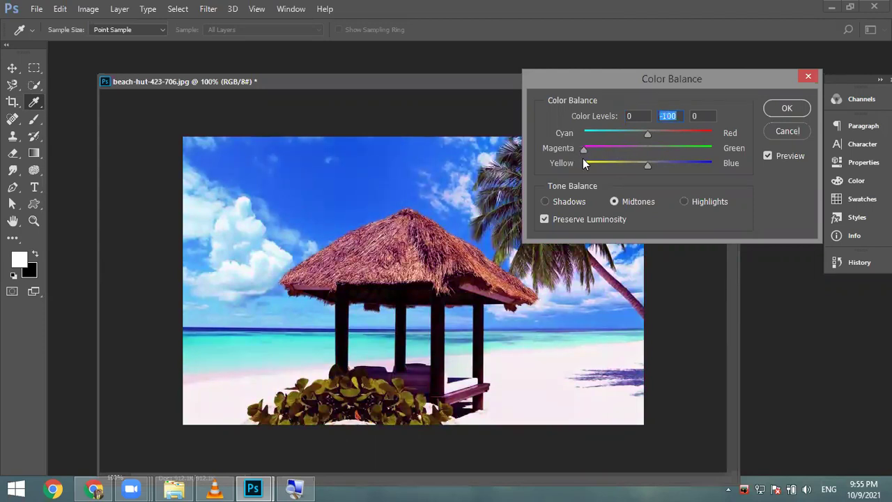
pyautogui.moveTo(584, 153); pyautogui.dragTo(688, 148)
pyautogui.moveTo(640, 131); pyautogui.dragTo(608, 131)
pyautogui.moveTo(688, 152); pyautogui.dragTo(680, 132)
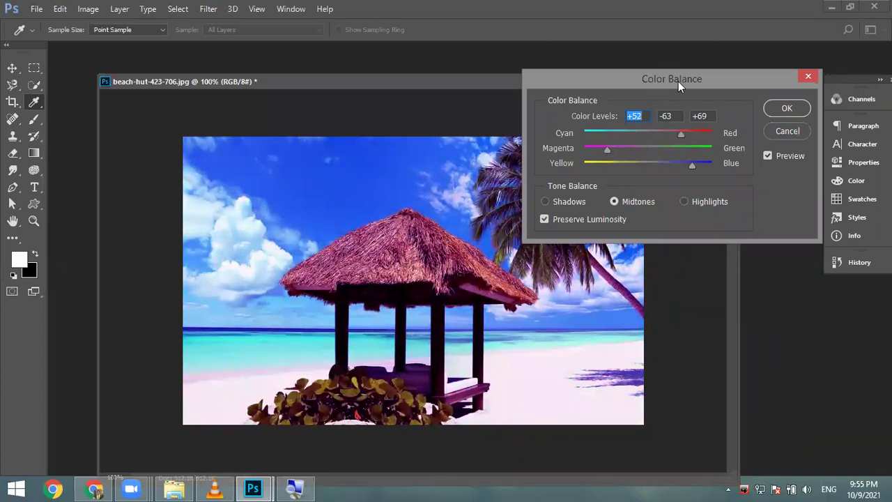
# Step: Reset all three midtone color levels to 0 and reposition the Color Balance dialog over the photo
pyautogui.moveTo(678, 81); pyautogui.dragTo(731, 18)
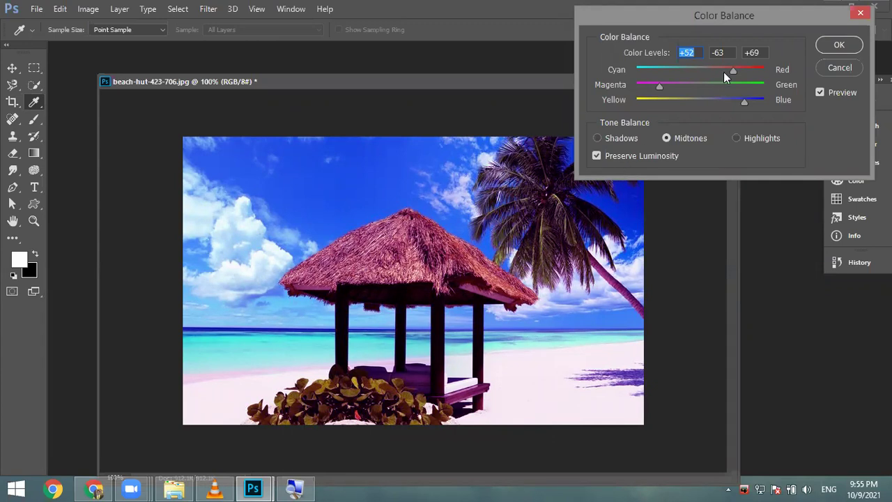
pyautogui.moveTo(733, 70); pyautogui.dragTo(699, 73)
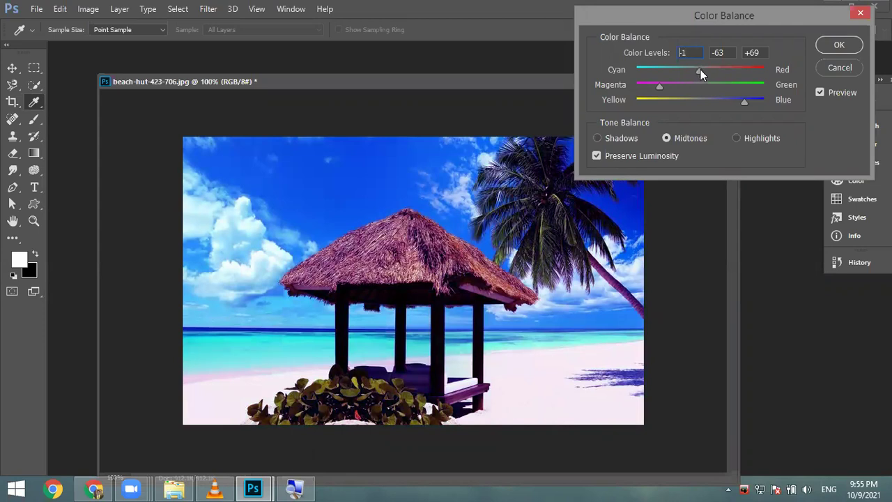
pyautogui.moveTo(659, 92); pyautogui.dragTo(699, 104)
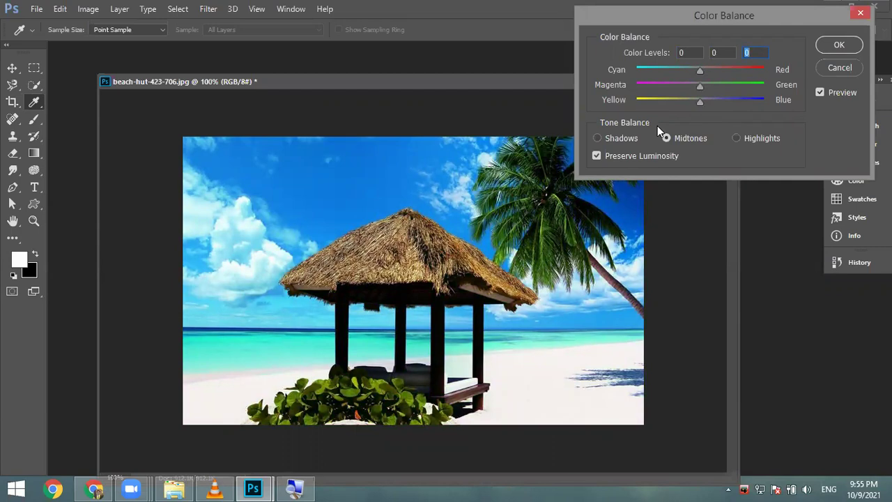
pyautogui.moveTo(598, 21); pyautogui.dragTo(474, 20)
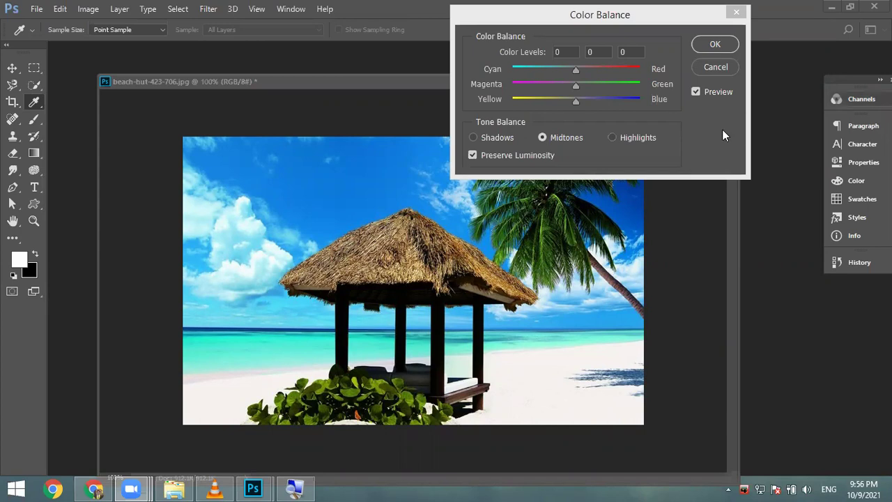
pyautogui.moveTo(645, 26); pyautogui.dragTo(655, 137)
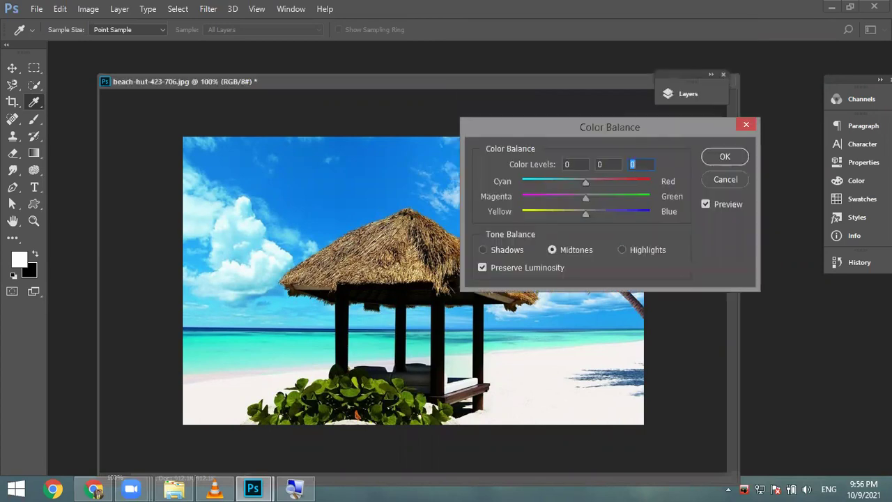